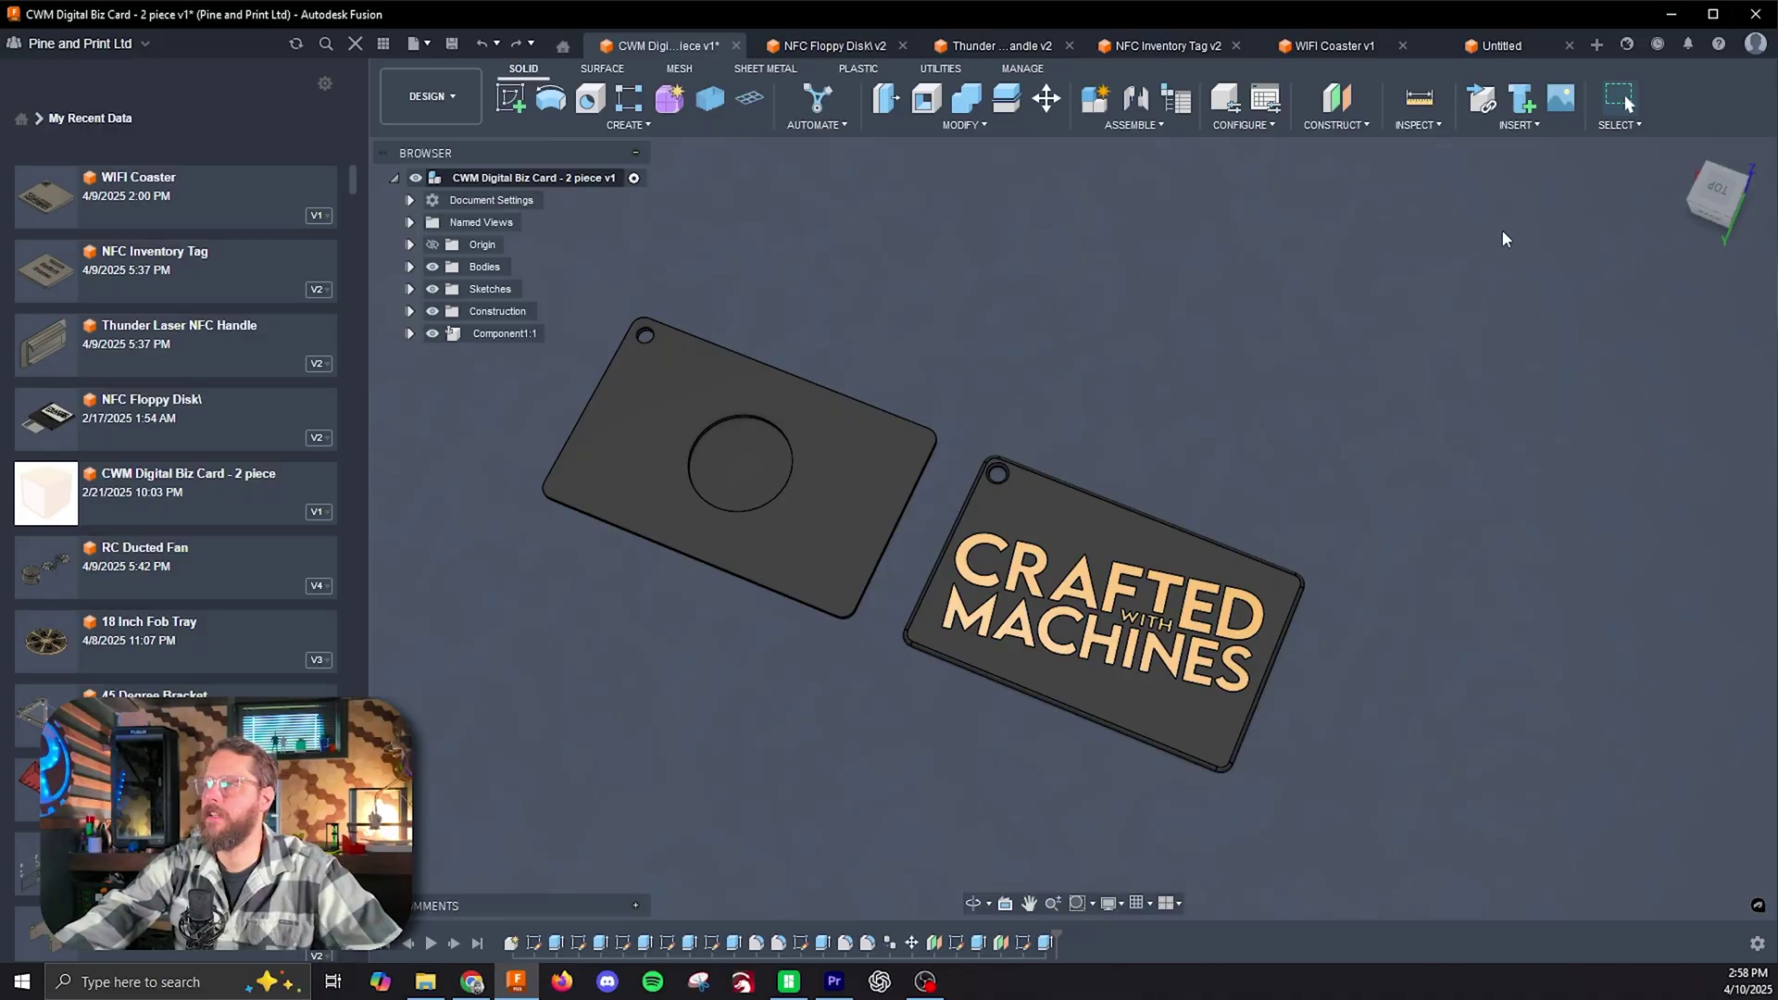
Step: Examine the two-piece CWM Digital Biz Card model from an angle, then the NFC Floppy Disk design
{"action": "mouse_move", "coordinate": [1725, 212]}
{"action": "left_mouse_down"}
{"action": "mouse_move", "coordinate": [1699, 143]}
{"action": "mouse_move", "coordinate": [1660, 159]}
{"action": "left_mouse_up"}
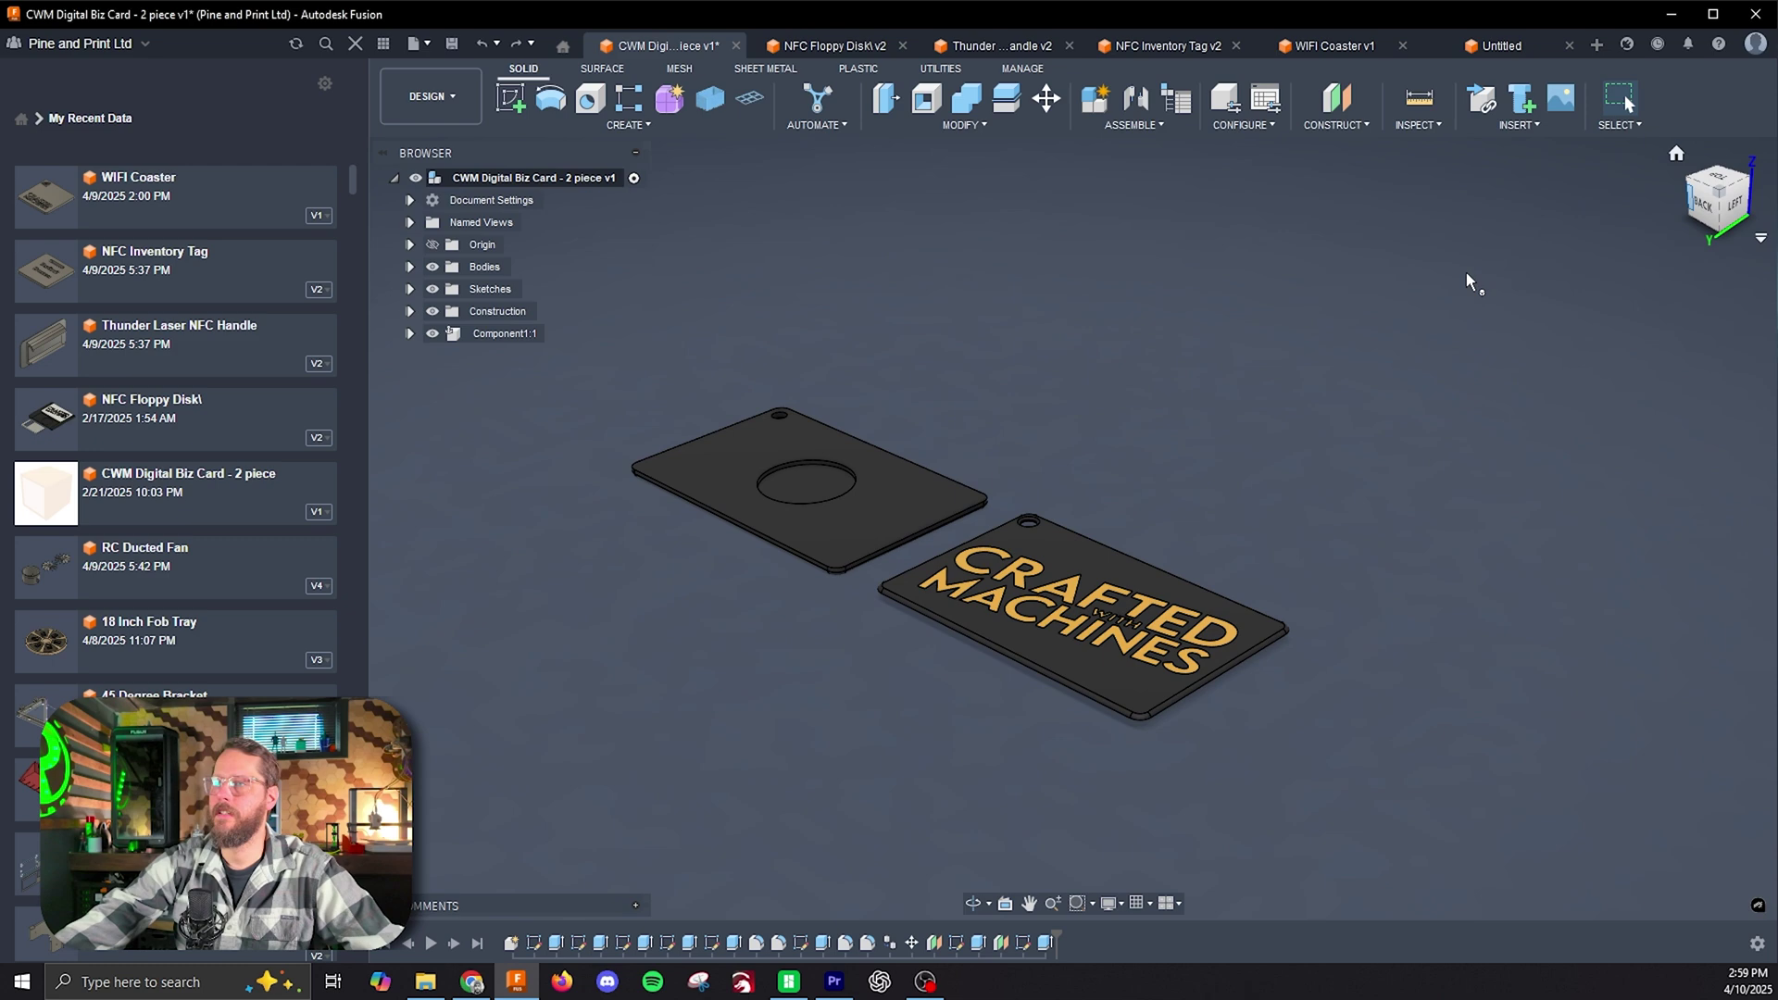
{"action": "scroll", "coordinate": [1056, 523], "scroll_direction": "down", "scroll_amount": 2}
{"action": "scroll", "coordinate": [863, 532], "scroll_direction": "up", "scroll_amount": 4}
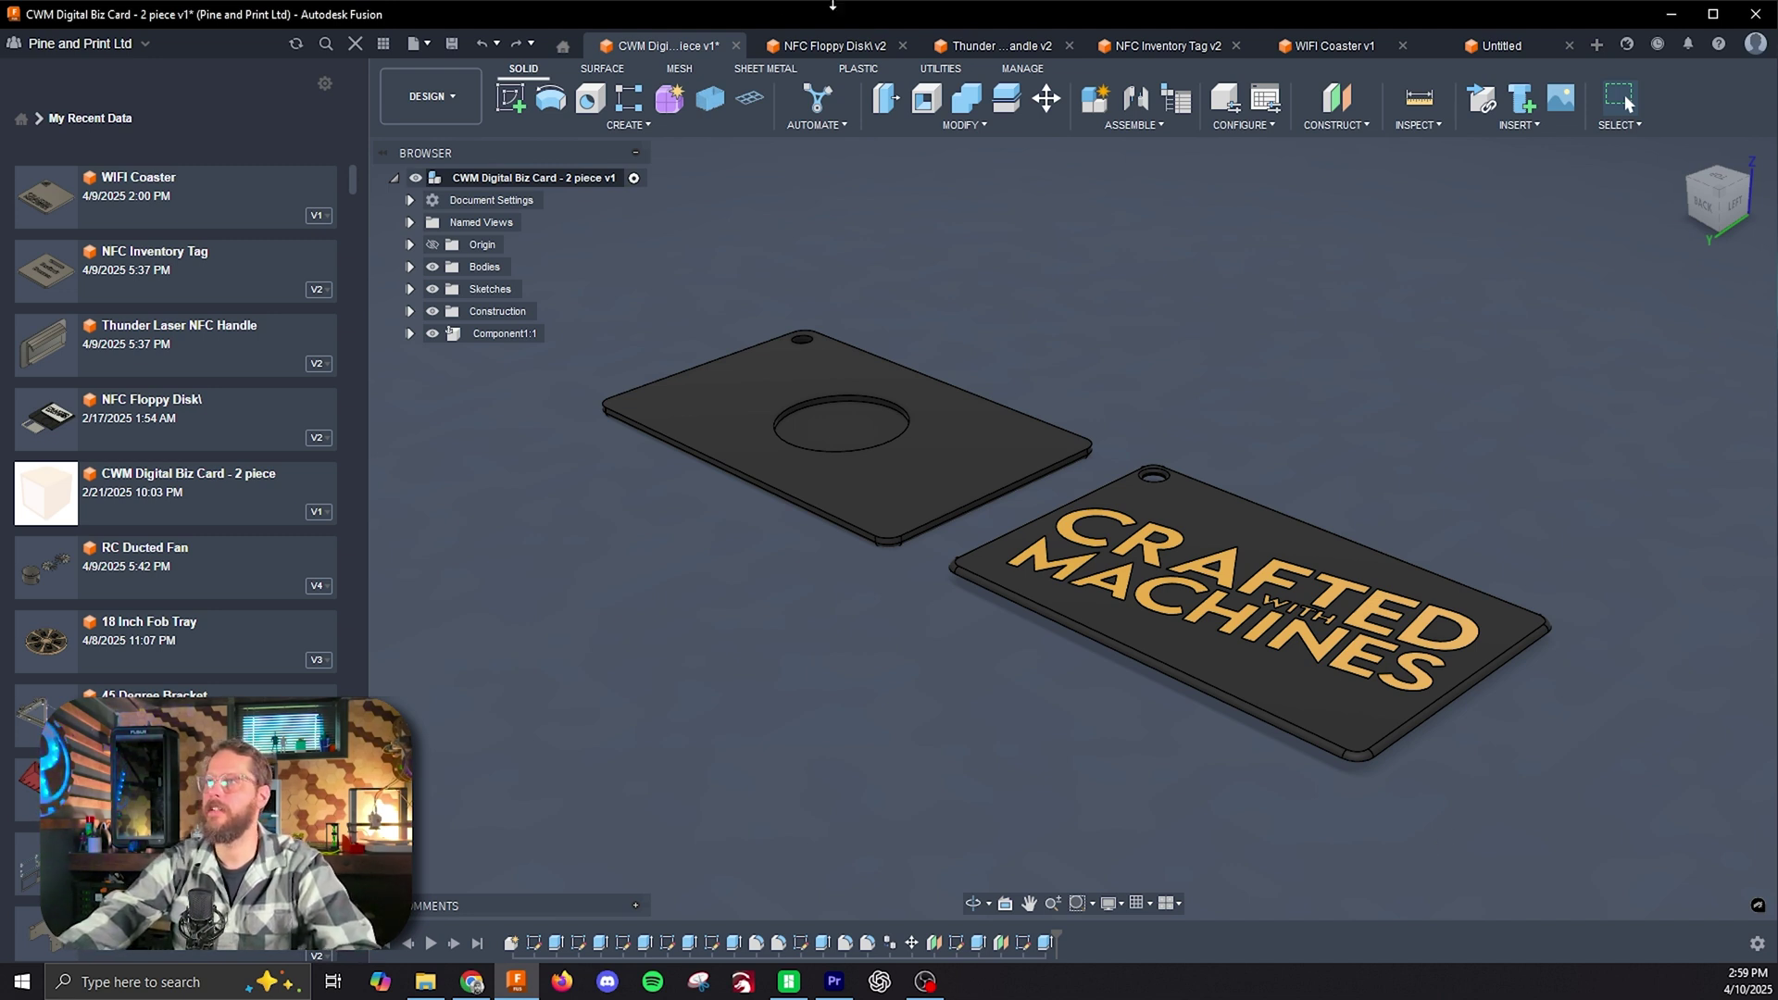
{"action": "left_click", "coordinate": [832, 46]}
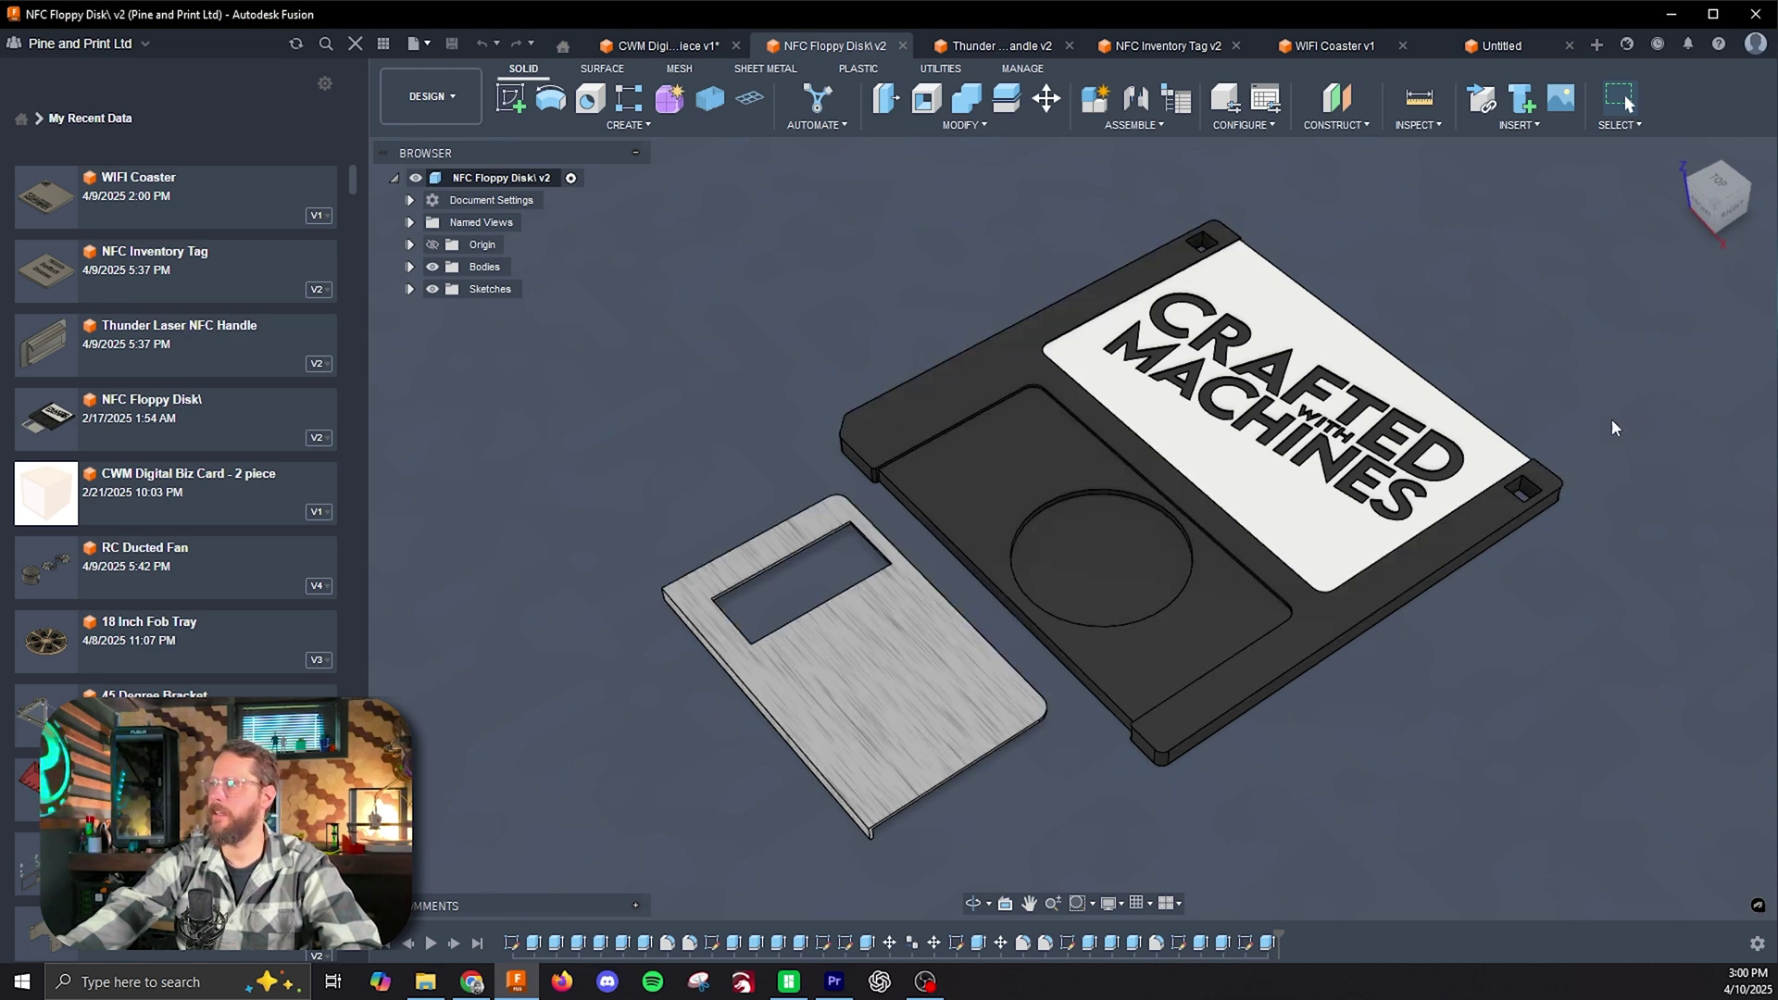
Step: Examine the Thunder Laser NFC Handle design and its "Tap For Manual" face from several angles
{"action": "left_click", "coordinate": [1008, 47]}
{"action": "scroll", "coordinate": [1529, 389], "scroll_direction": "up", "scroll_amount": 2}
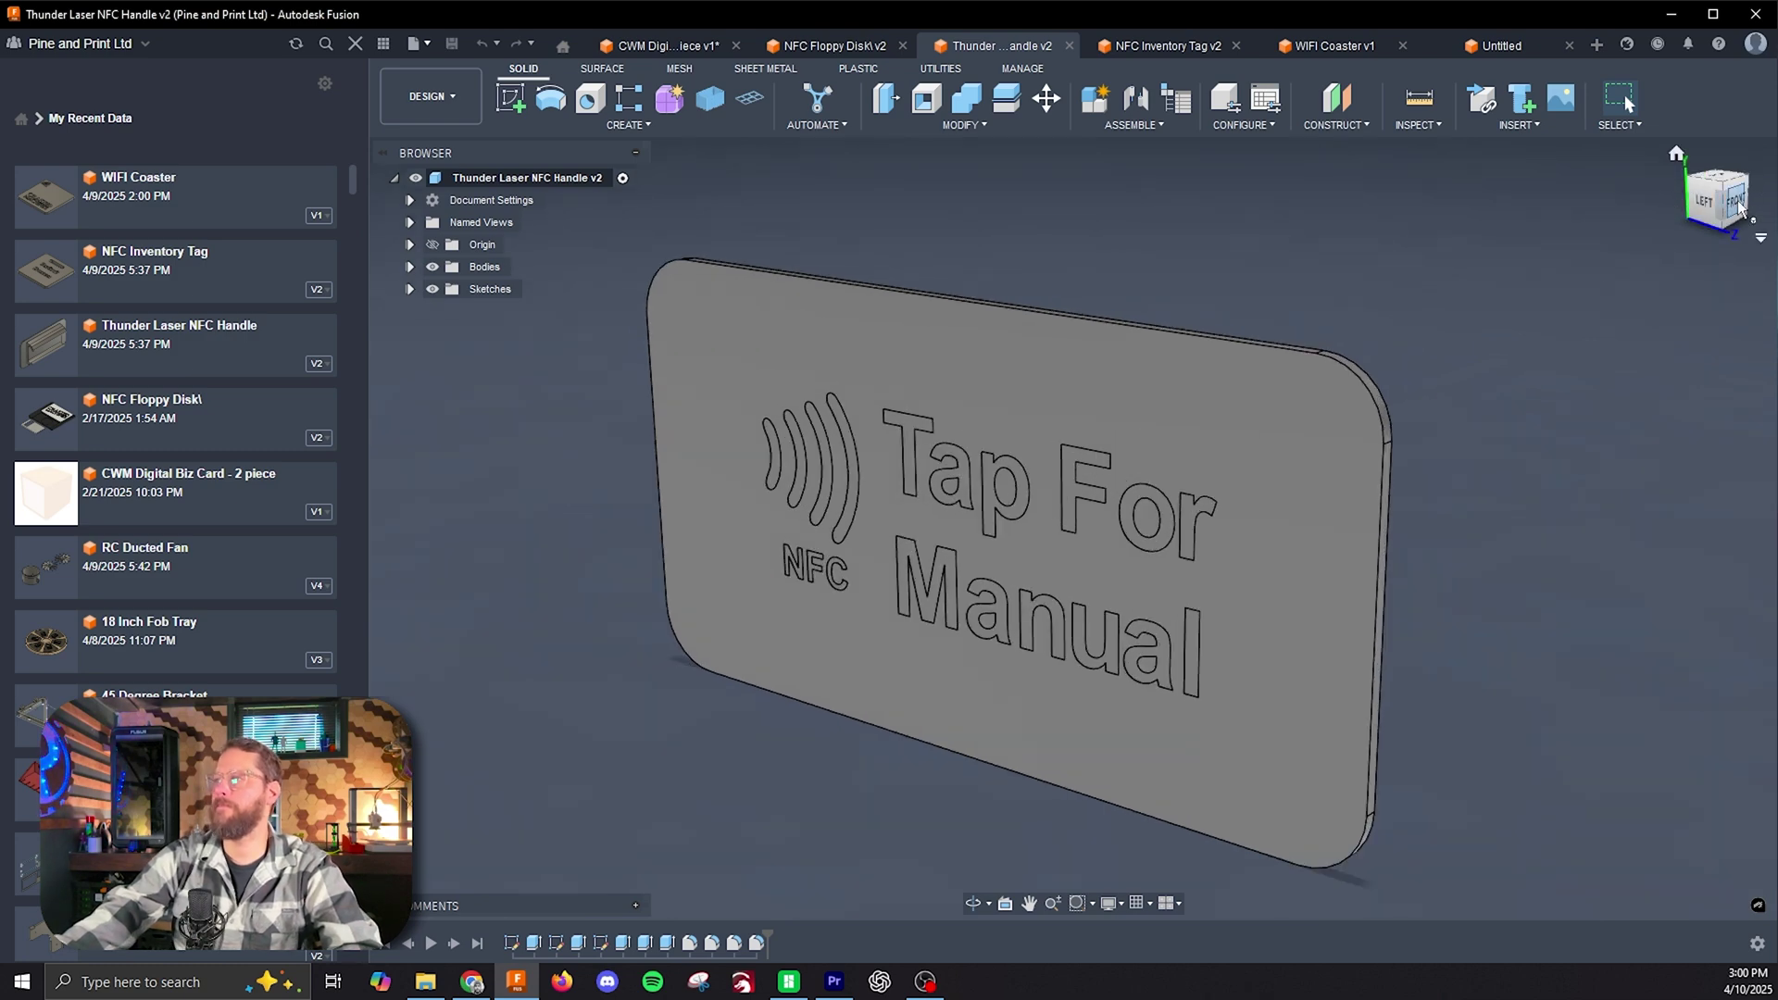
{"action": "mouse_move", "coordinate": [1716, 227]}
{"action": "left_mouse_down"}
{"action": "mouse_move", "coordinate": [1632, 213]}
{"action": "mouse_move", "coordinate": [1547, 243]}
{"action": "mouse_move", "coordinate": [1529, 215]}
{"action": "mouse_move", "coordinate": [1552, 231]}
{"action": "mouse_move", "coordinate": [1697, 224]}
{"action": "mouse_move", "coordinate": [1716, 199]}
{"action": "mouse_move", "coordinate": [1677, 222]}
{"action": "mouse_move", "coordinate": [1717, 195]}
{"action": "left_mouse_up"}
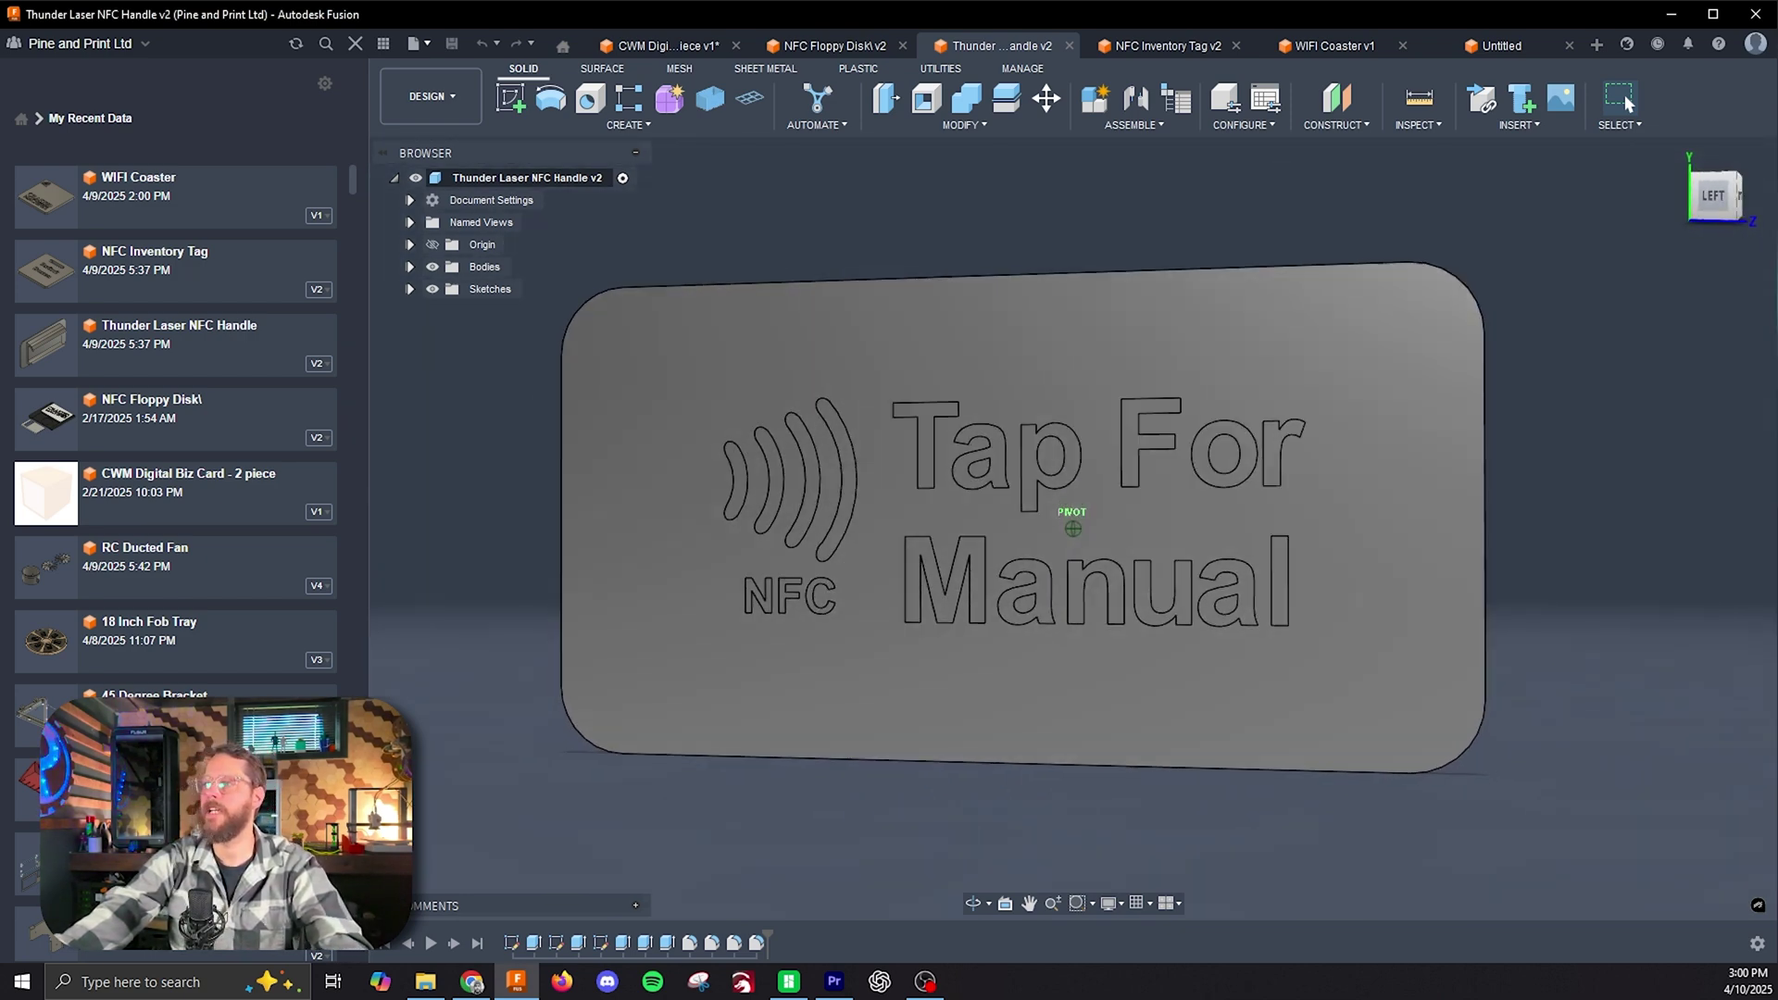
{"action": "middle_click_drag", "start_coordinate": [1073, 528], "coordinate": [1084, 607], "text": "shift"}
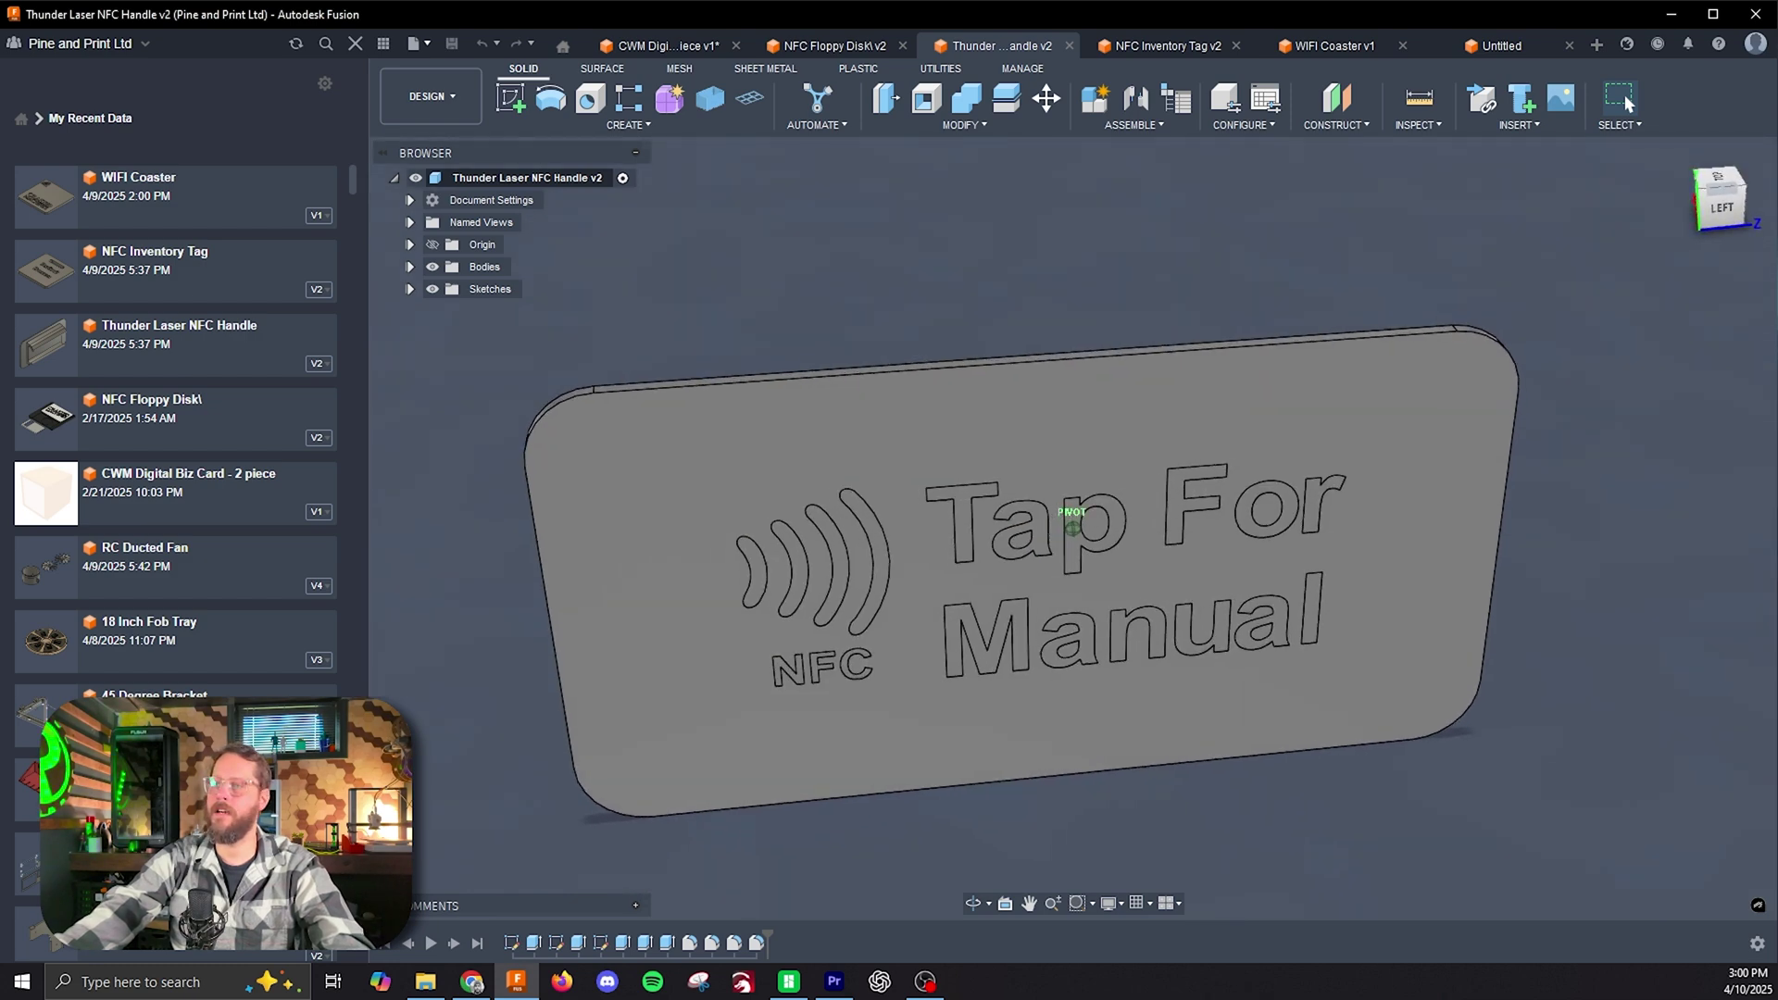
{"action": "left_click_drag", "start_coordinate": [1704, 206], "coordinate": [1710, 203]}
{"action": "middle_click_drag", "start_coordinate": [1082, 607], "coordinate": [944, 589], "text": "shift"}
{"action": "left_click_drag", "start_coordinate": [1595, 214], "coordinate": [1700, 192]}
Step: Examine the NFC Inventory Tag design with its "9x6x2 Boxes" lettering from above
{"action": "key", "text": "ctrl+Tab"}
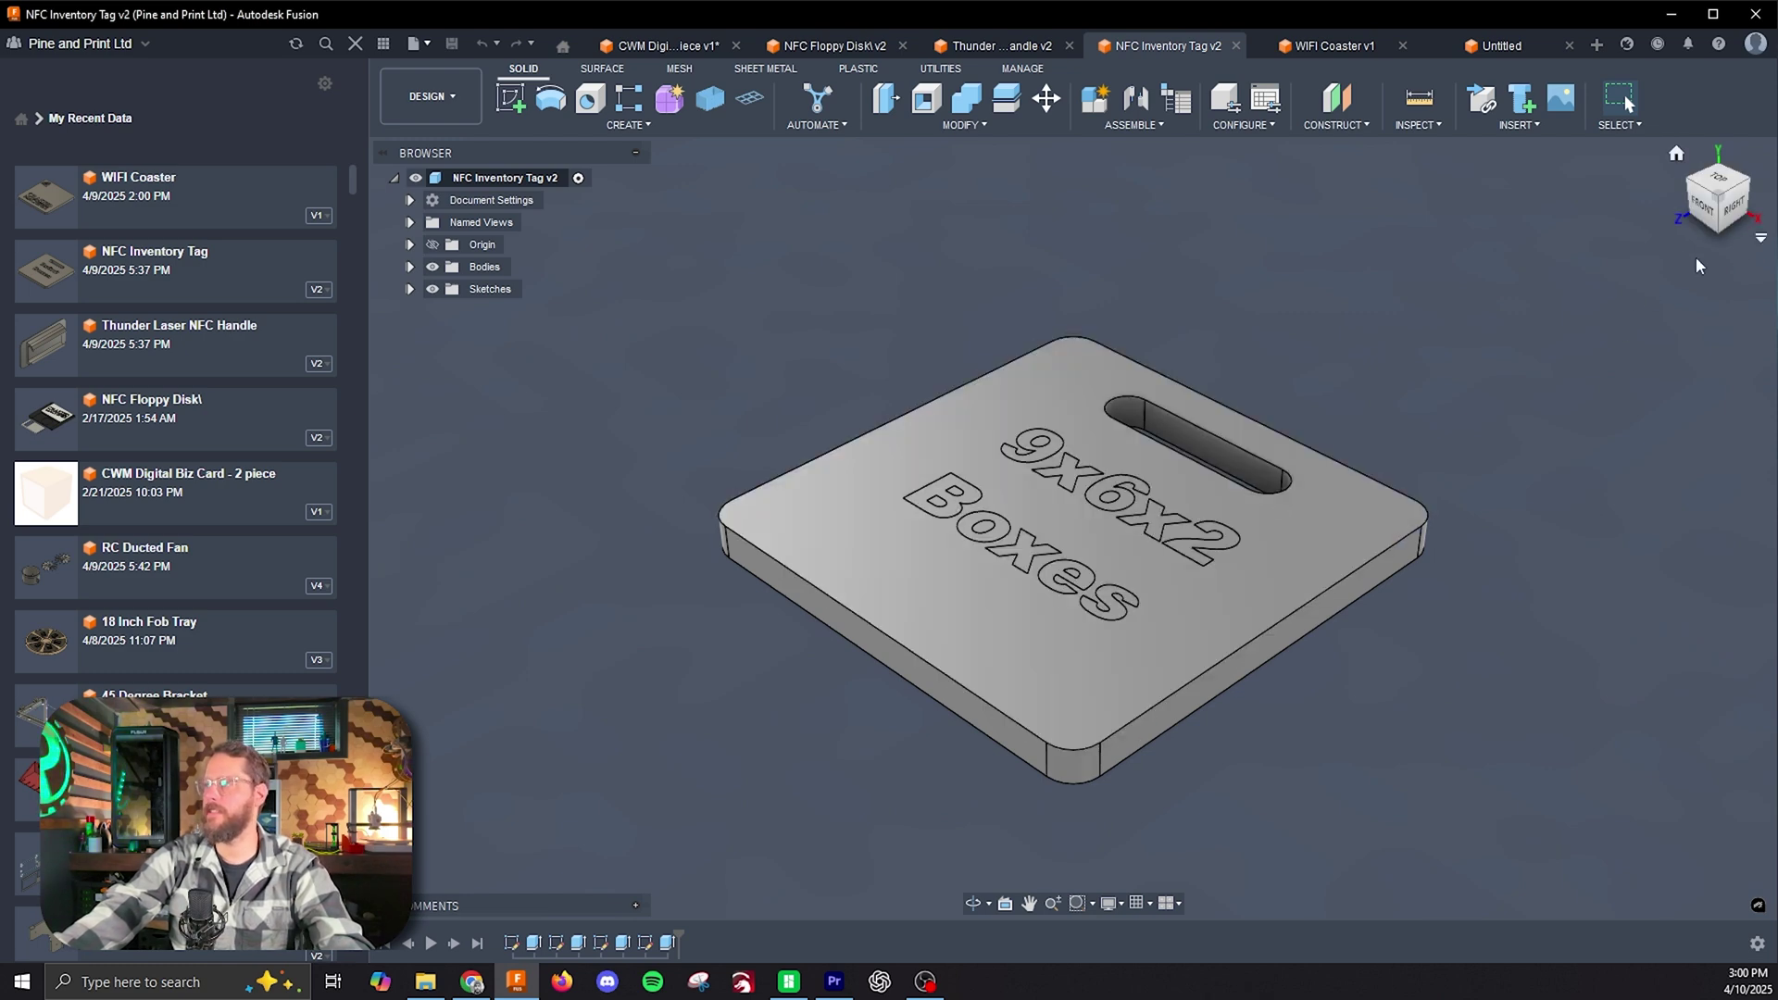
{"action": "left_click_drag", "start_coordinate": [1735, 211], "coordinate": [1751, 271]}
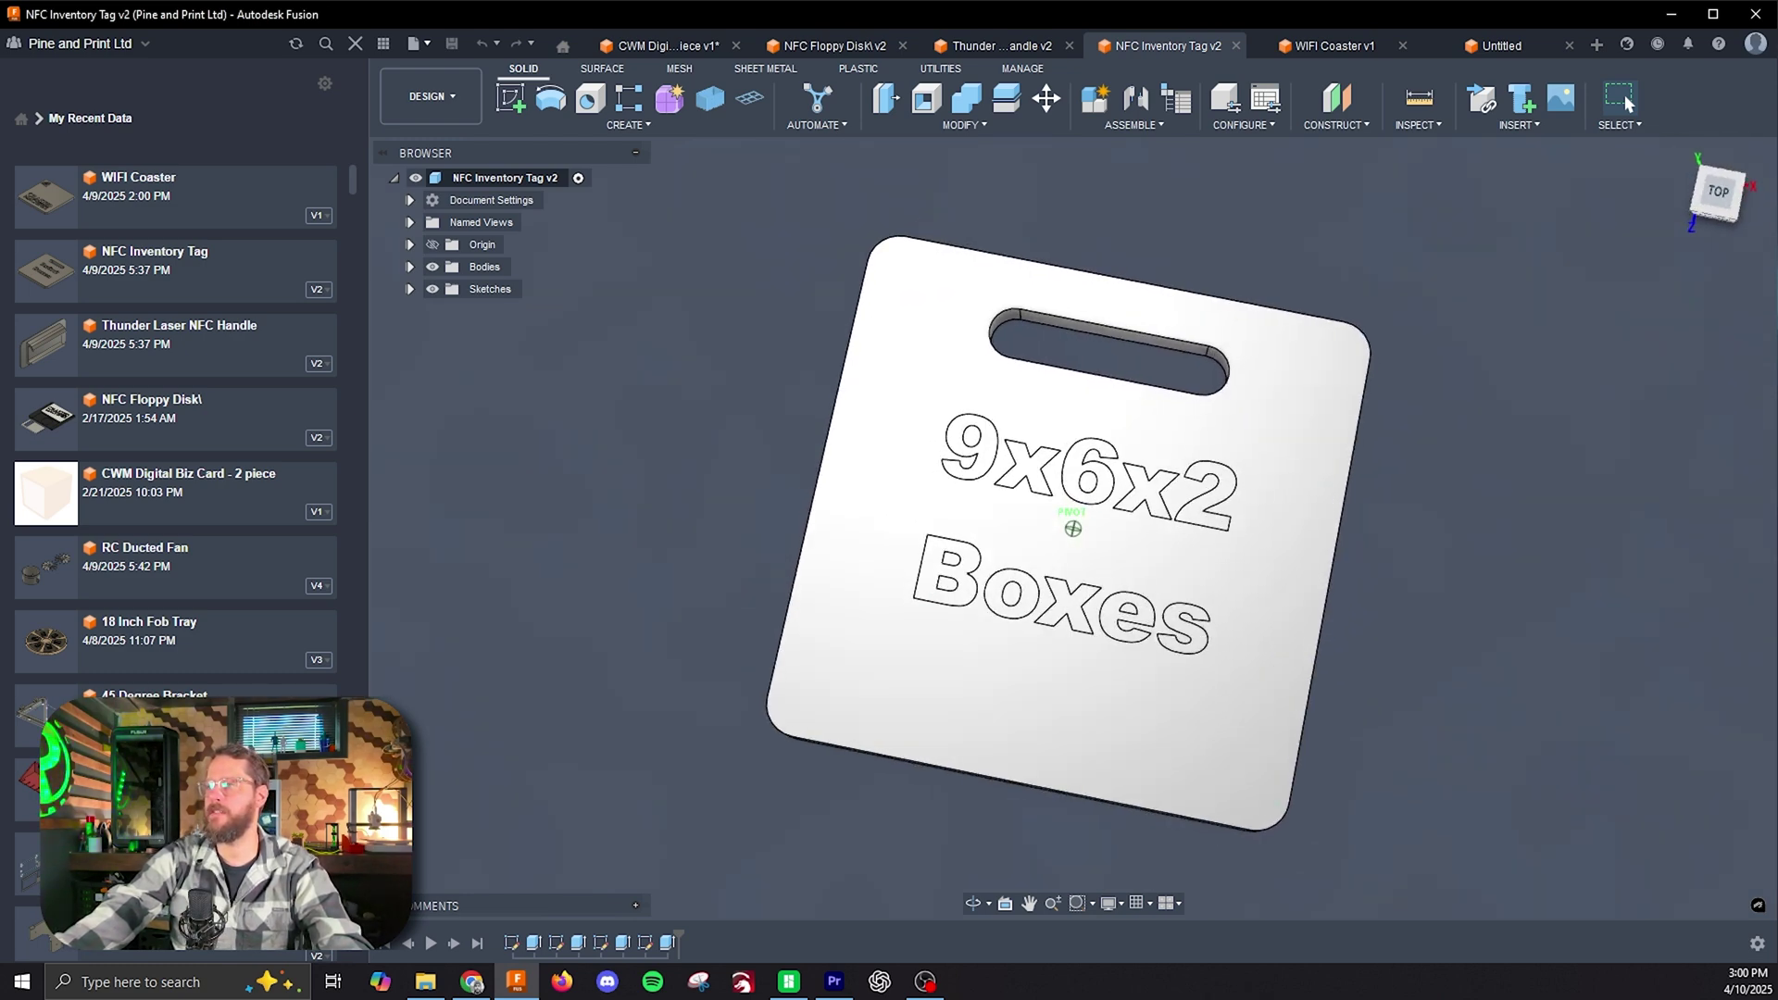
{"action": "mouse_move", "coordinate": [1074, 528]}
{"action": "middle_mouse_down", "text": "shift"}
{"action": "mouse_move", "coordinate": [1114, 529]}
{"action": "mouse_move", "coordinate": [1081, 513]}
{"action": "mouse_move", "coordinate": [1103, 530]}
{"action": "middle_mouse_up", "text": "shift"}
{"action": "middle_click_drag", "start_coordinate": [1658, 354], "coordinate": [1653, 361], "text": "shift"}
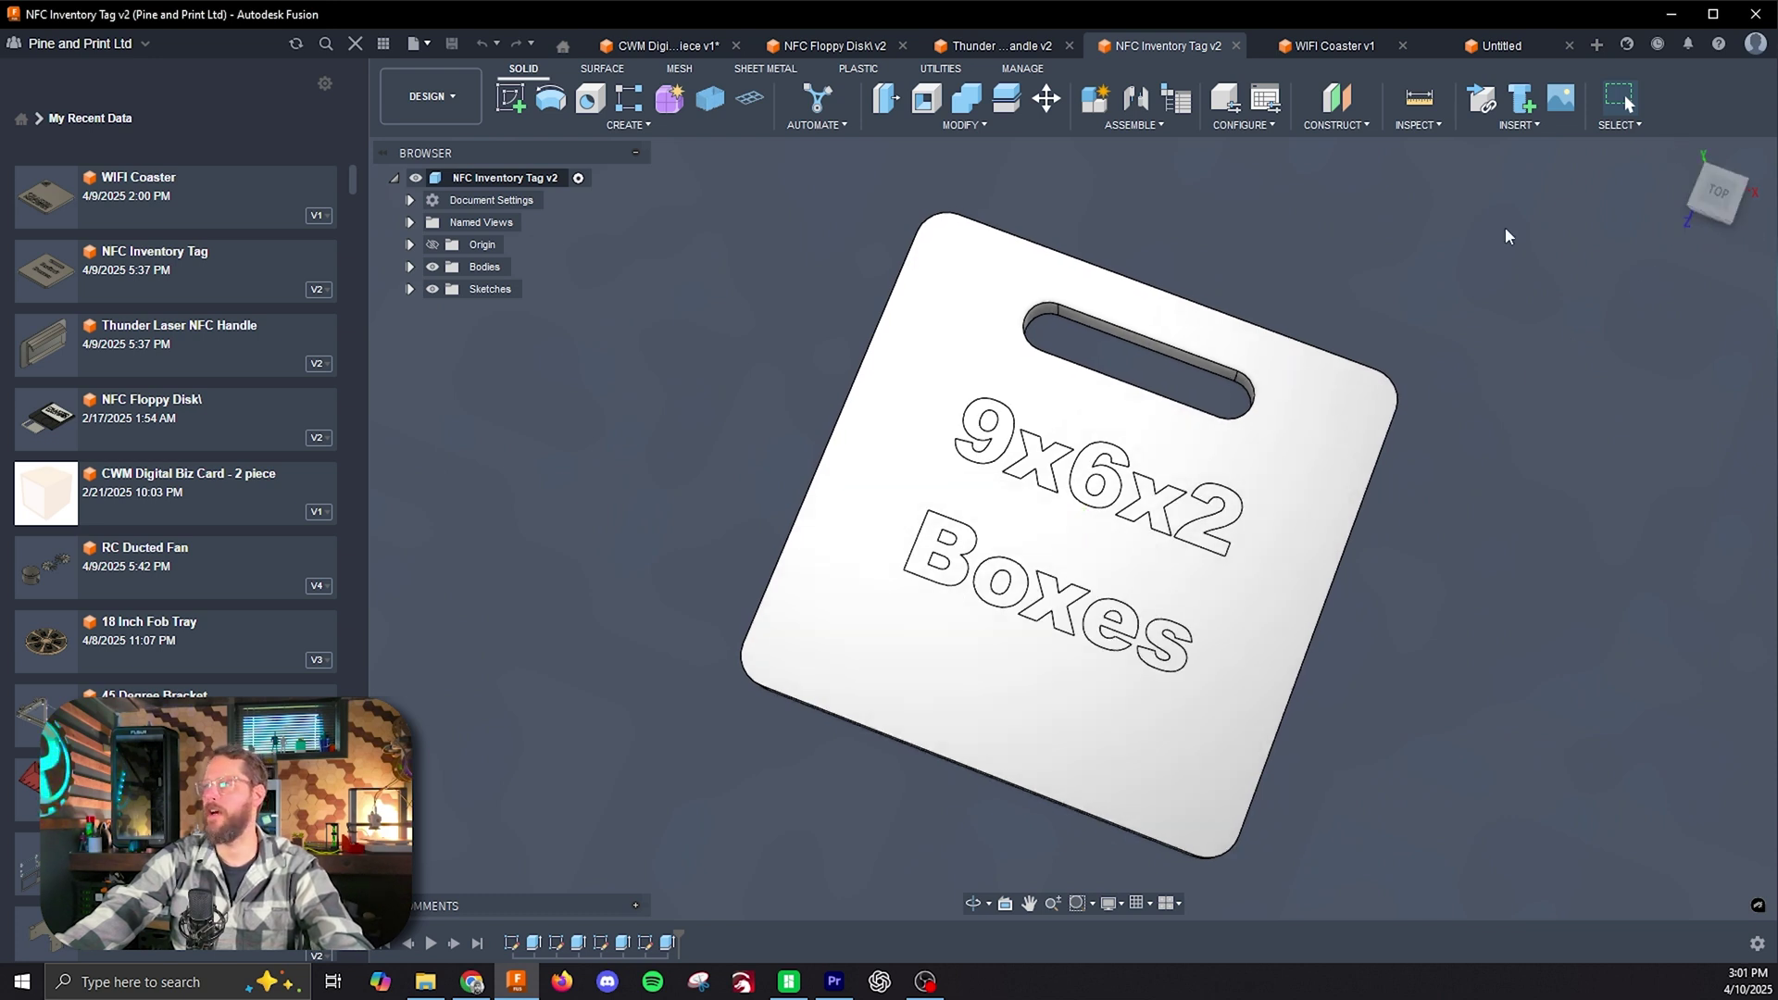
Step: Examine the WIFI Coaster design with its Wi-Fi symbol and logo from several angles
{"action": "left_click", "coordinate": [1331, 46]}
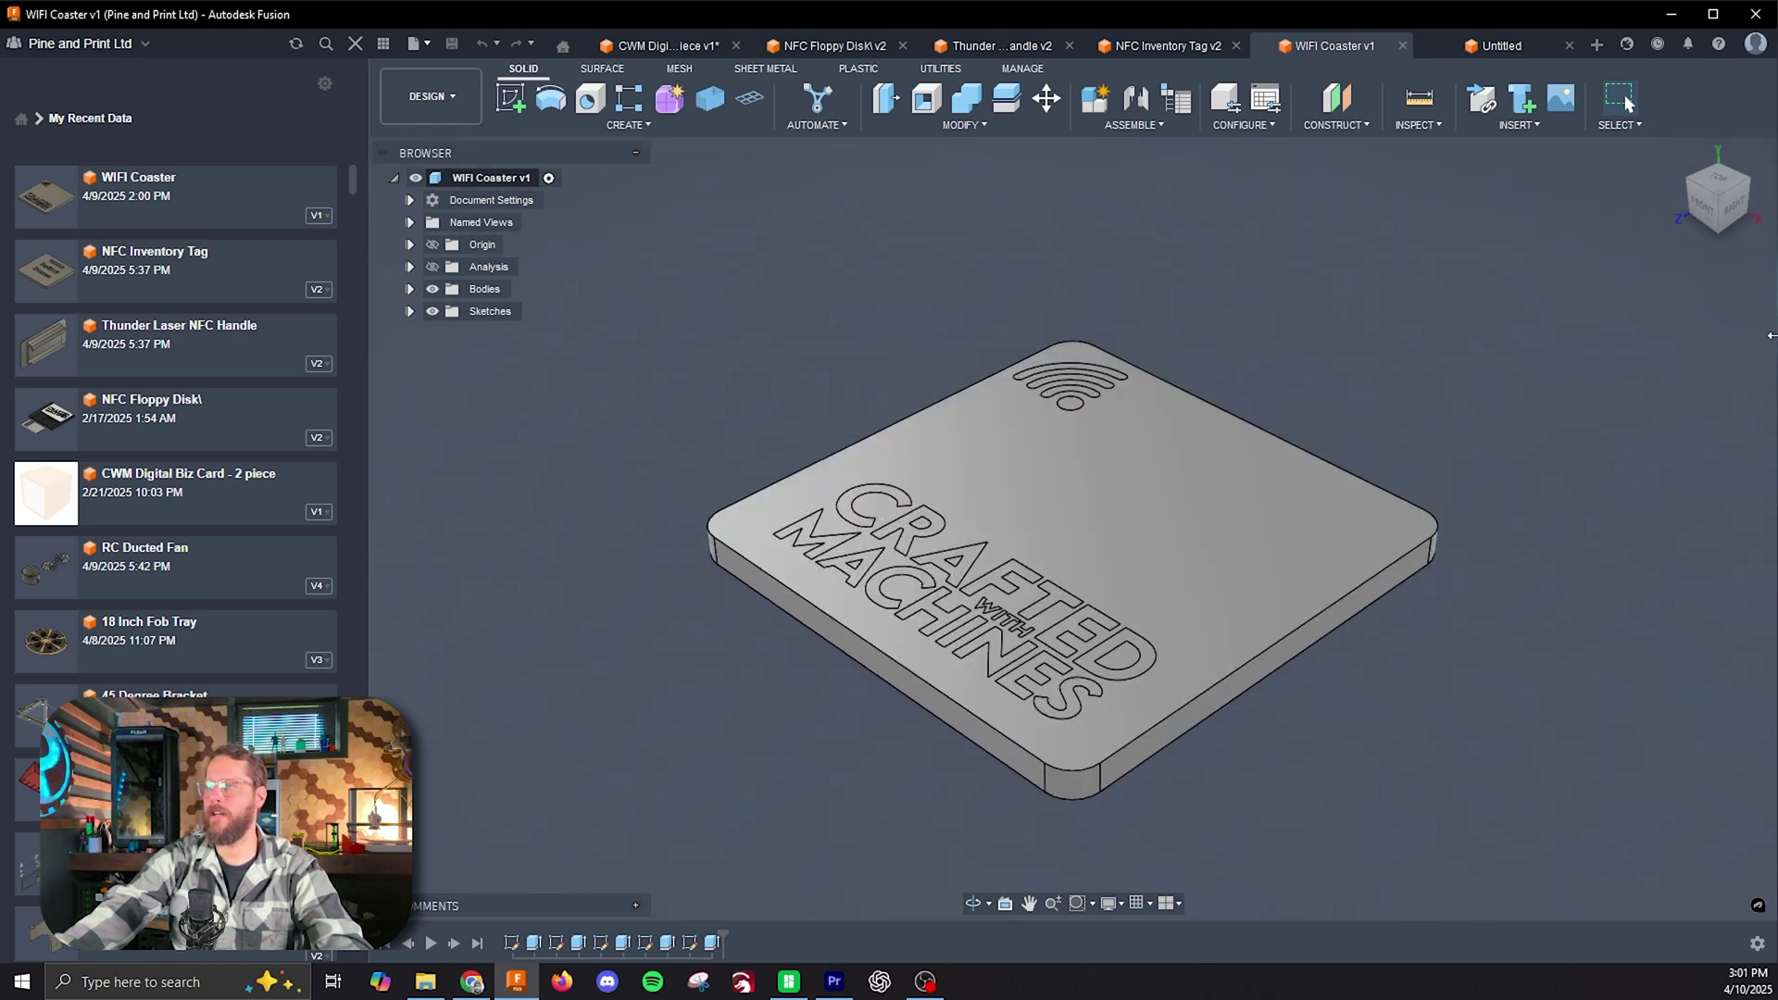
{"action": "left_click_drag", "start_coordinate": [1730, 189], "coordinate": [1737, 228]}
{"action": "middle_click_drag", "start_coordinate": [1738, 228], "coordinate": [1744, 250], "text": "shift"}
{"action": "mouse_move", "coordinate": [1744, 250]}
{"action": "left_mouse_down"}
{"action": "mouse_move", "coordinate": [1716, 235]}
{"action": "mouse_move", "coordinate": [1752, 235]}
{"action": "mouse_move", "coordinate": [1732, 235]}
{"action": "left_mouse_up"}
{"action": "middle_click_drag", "start_coordinate": [1751, 259], "coordinate": [1691, 199], "text": "shift"}
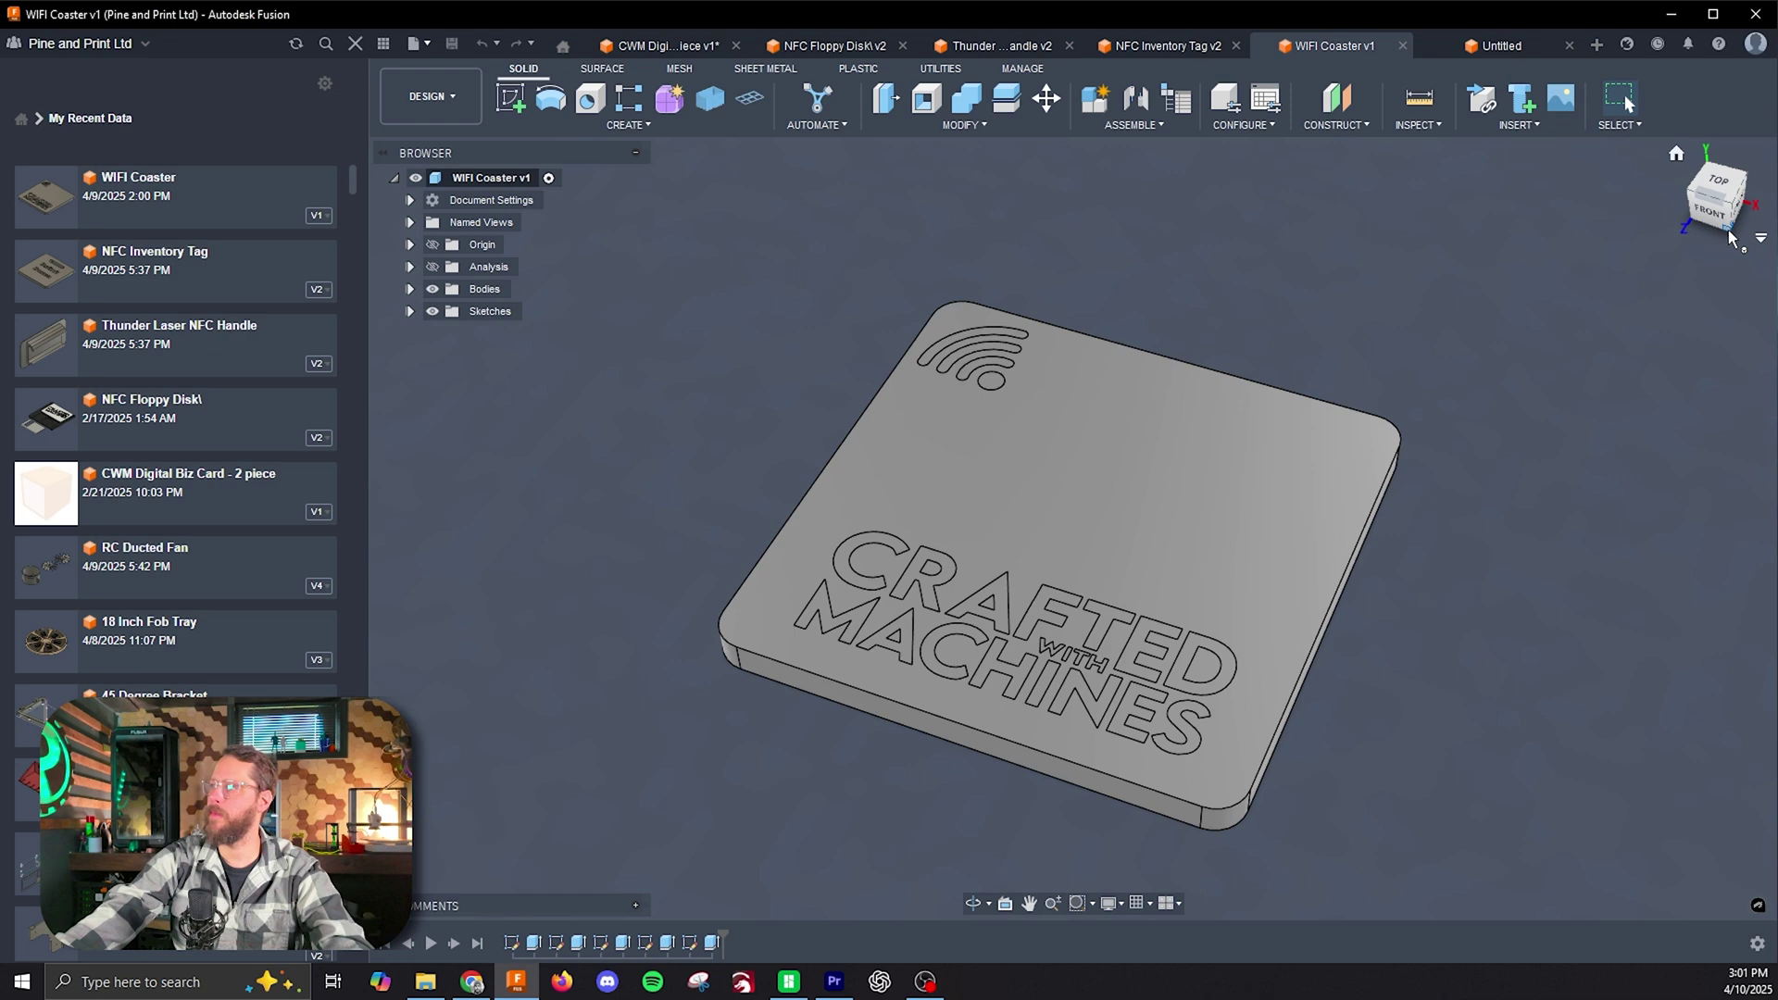
{"action": "mouse_move", "coordinate": [1731, 215]}
{"action": "left_mouse_down"}
{"action": "mouse_move", "coordinate": [1747, 269]}
{"action": "mouse_move", "coordinate": [1719, 248]}
{"action": "mouse_move", "coordinate": [1720, 211]}
{"action": "left_mouse_up"}
Step: In the empty untitled design, start a new sketch on the horizontal origin plane
{"action": "left_click", "coordinate": [1501, 45]}
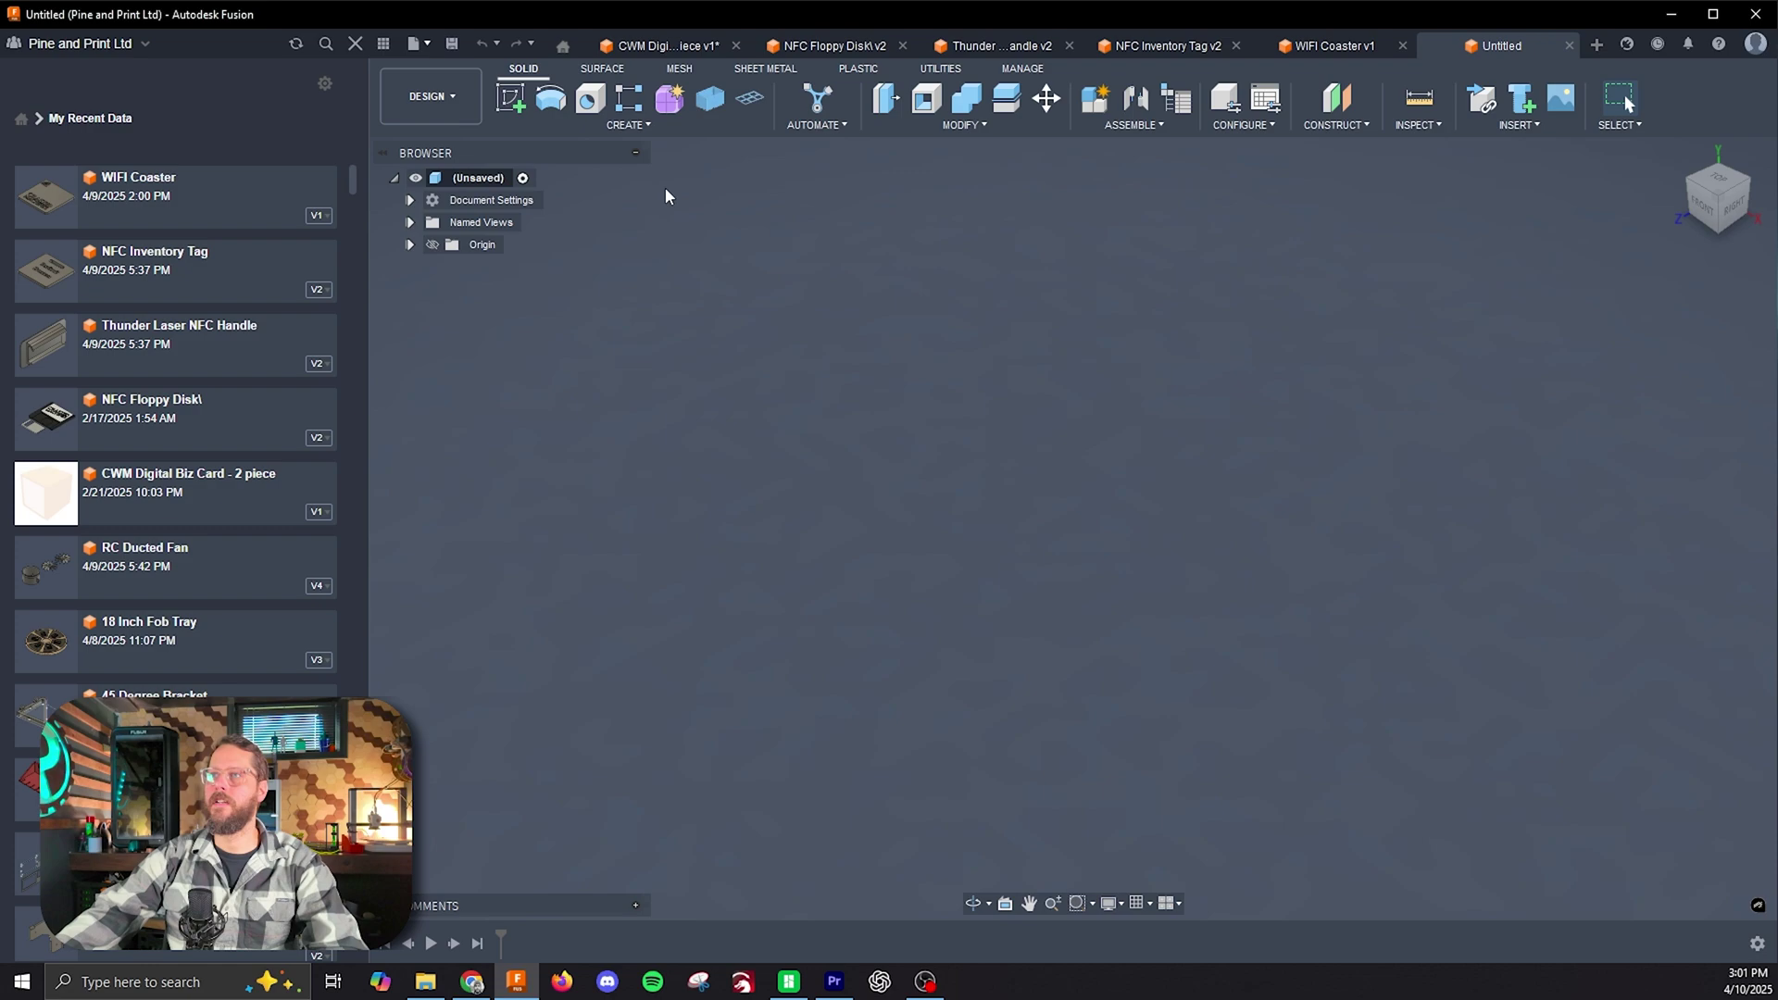
{"action": "left_click", "coordinate": [630, 124]}
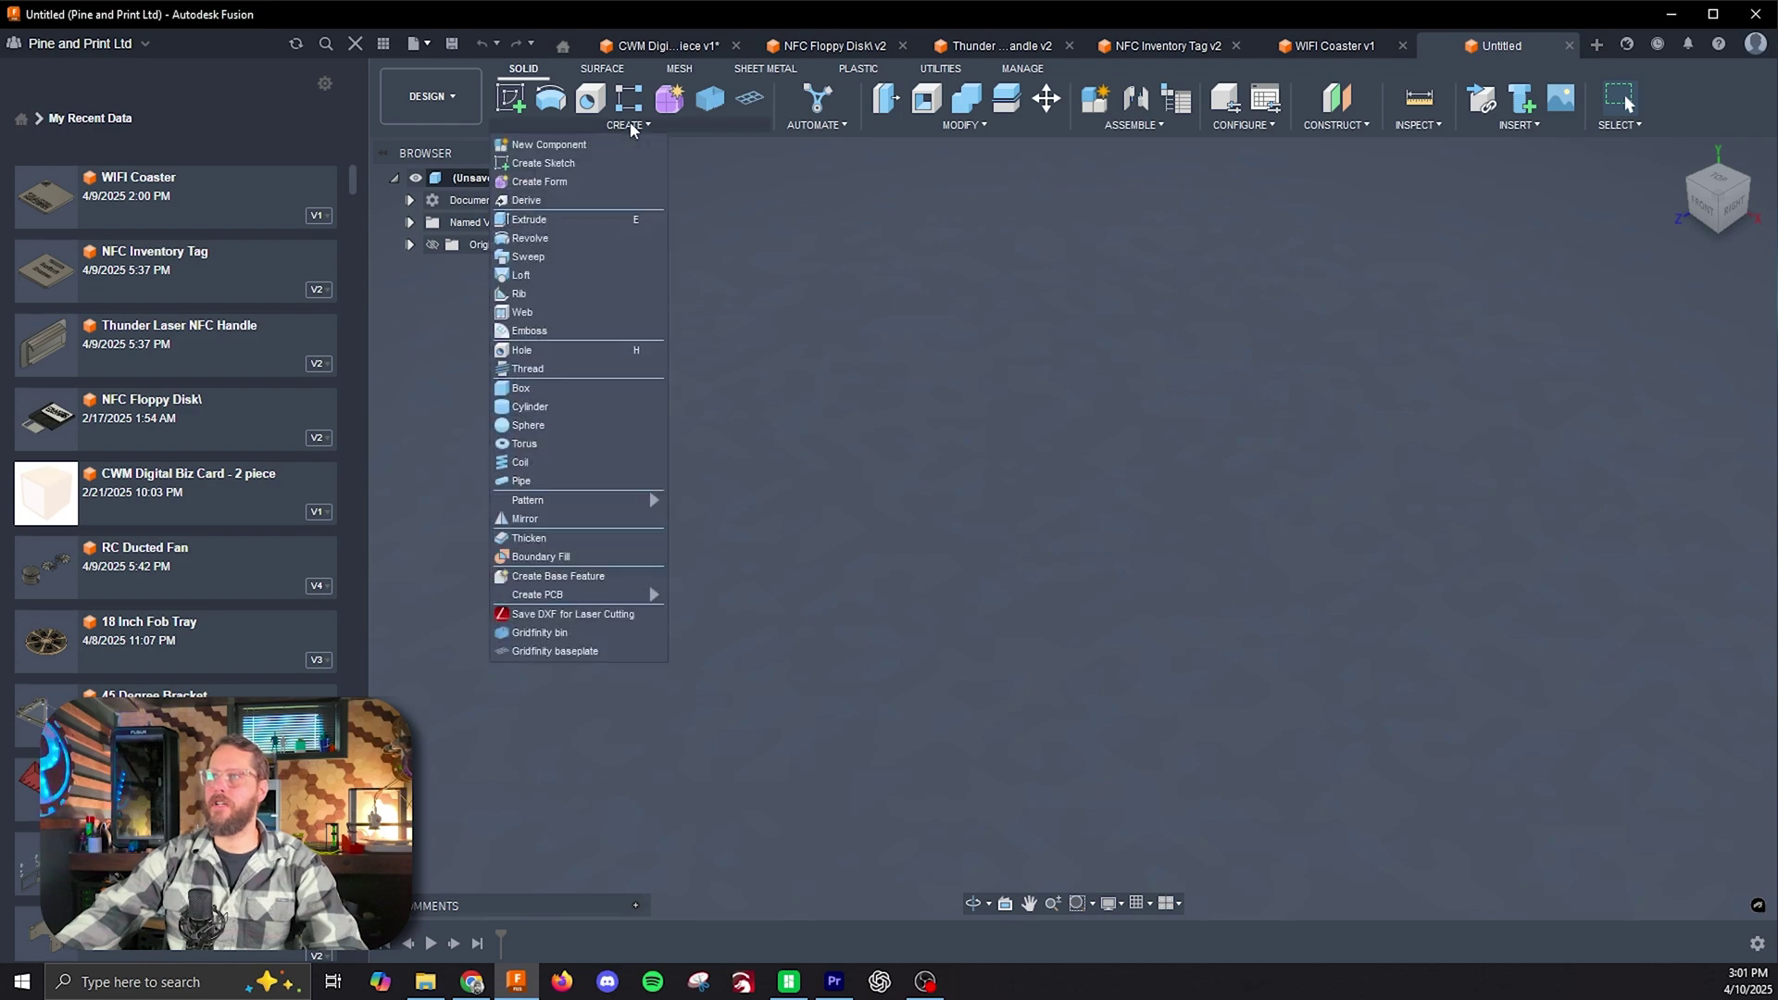
{"action": "left_click", "coordinate": [570, 165]}
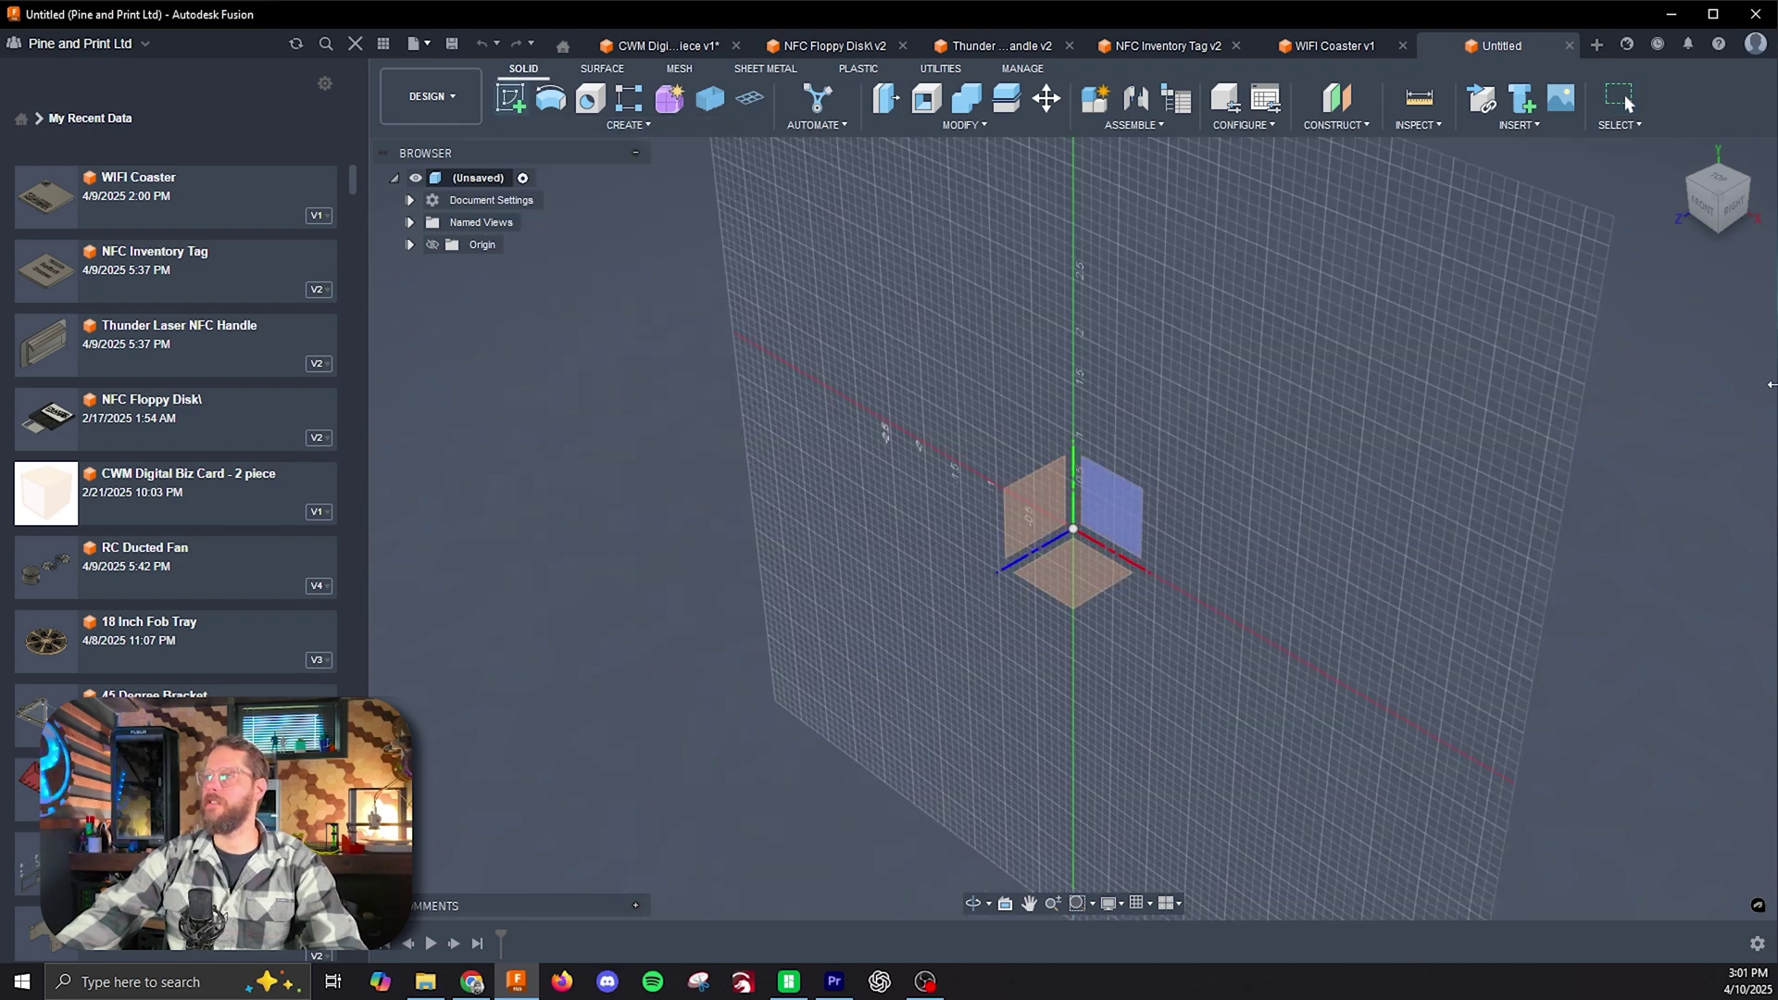
{"action": "left_click", "coordinate": [1081, 569]}
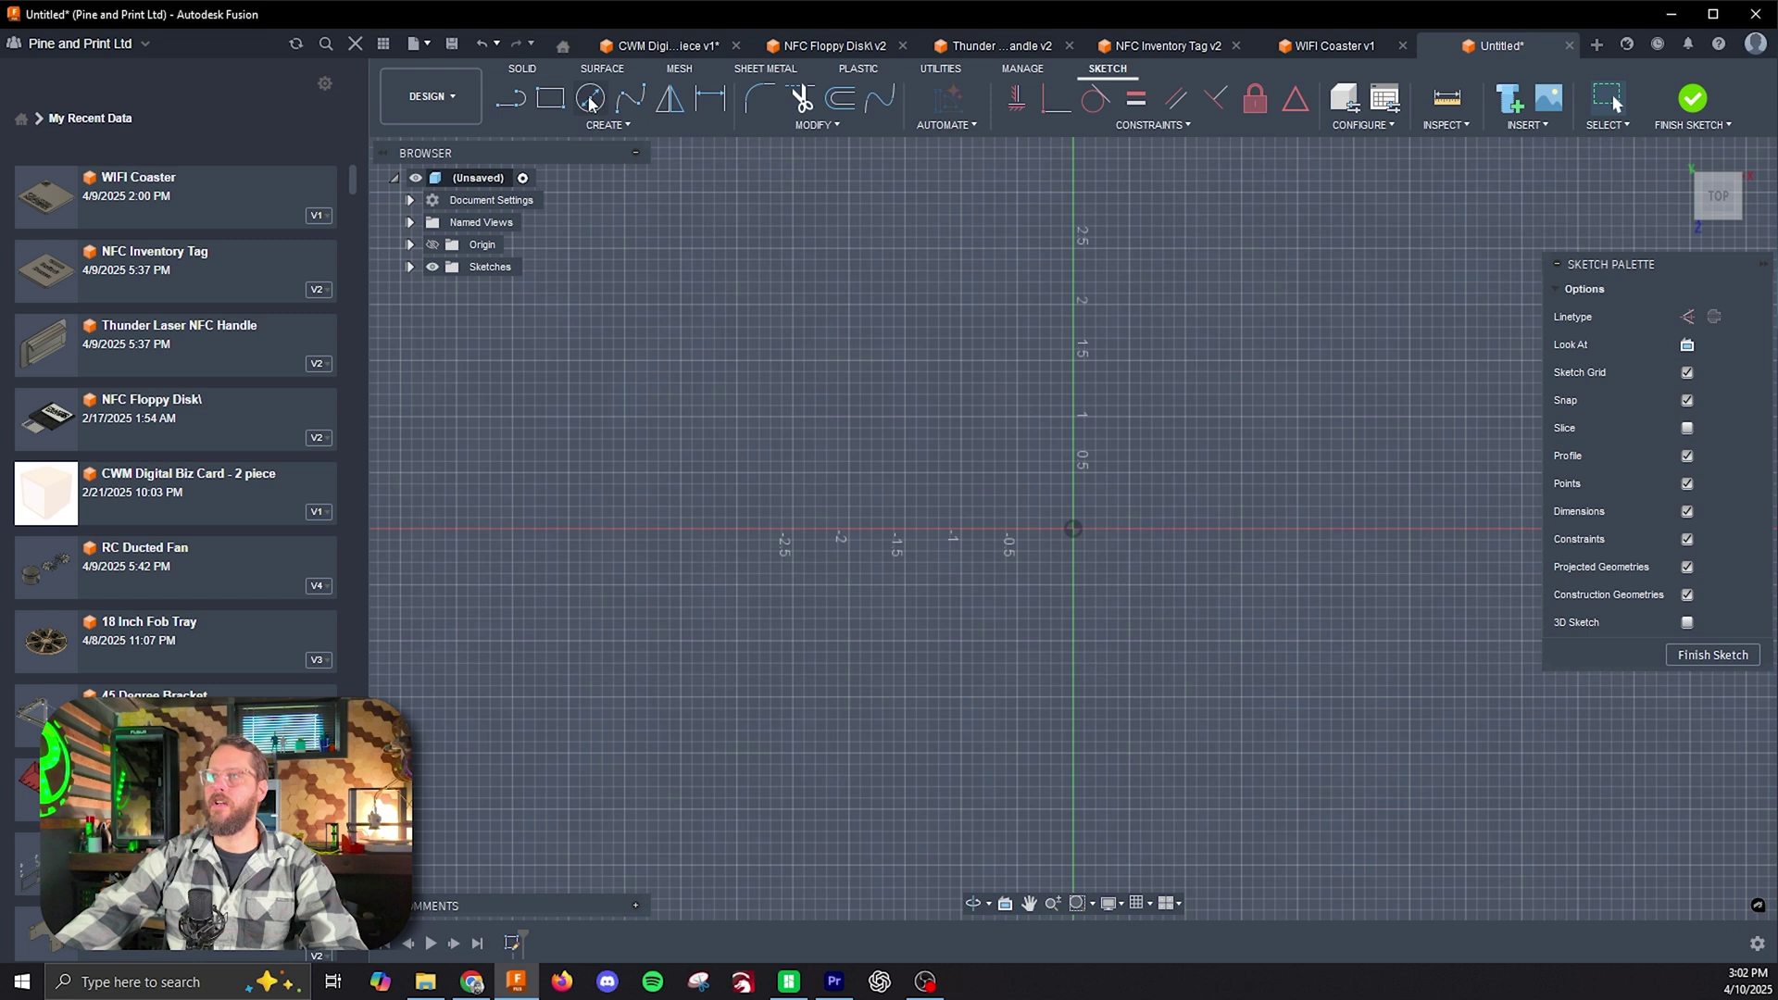
Step: Sketch a 1 in diameter circle centred on the origin
{"action": "left_click", "coordinate": [590, 100]}
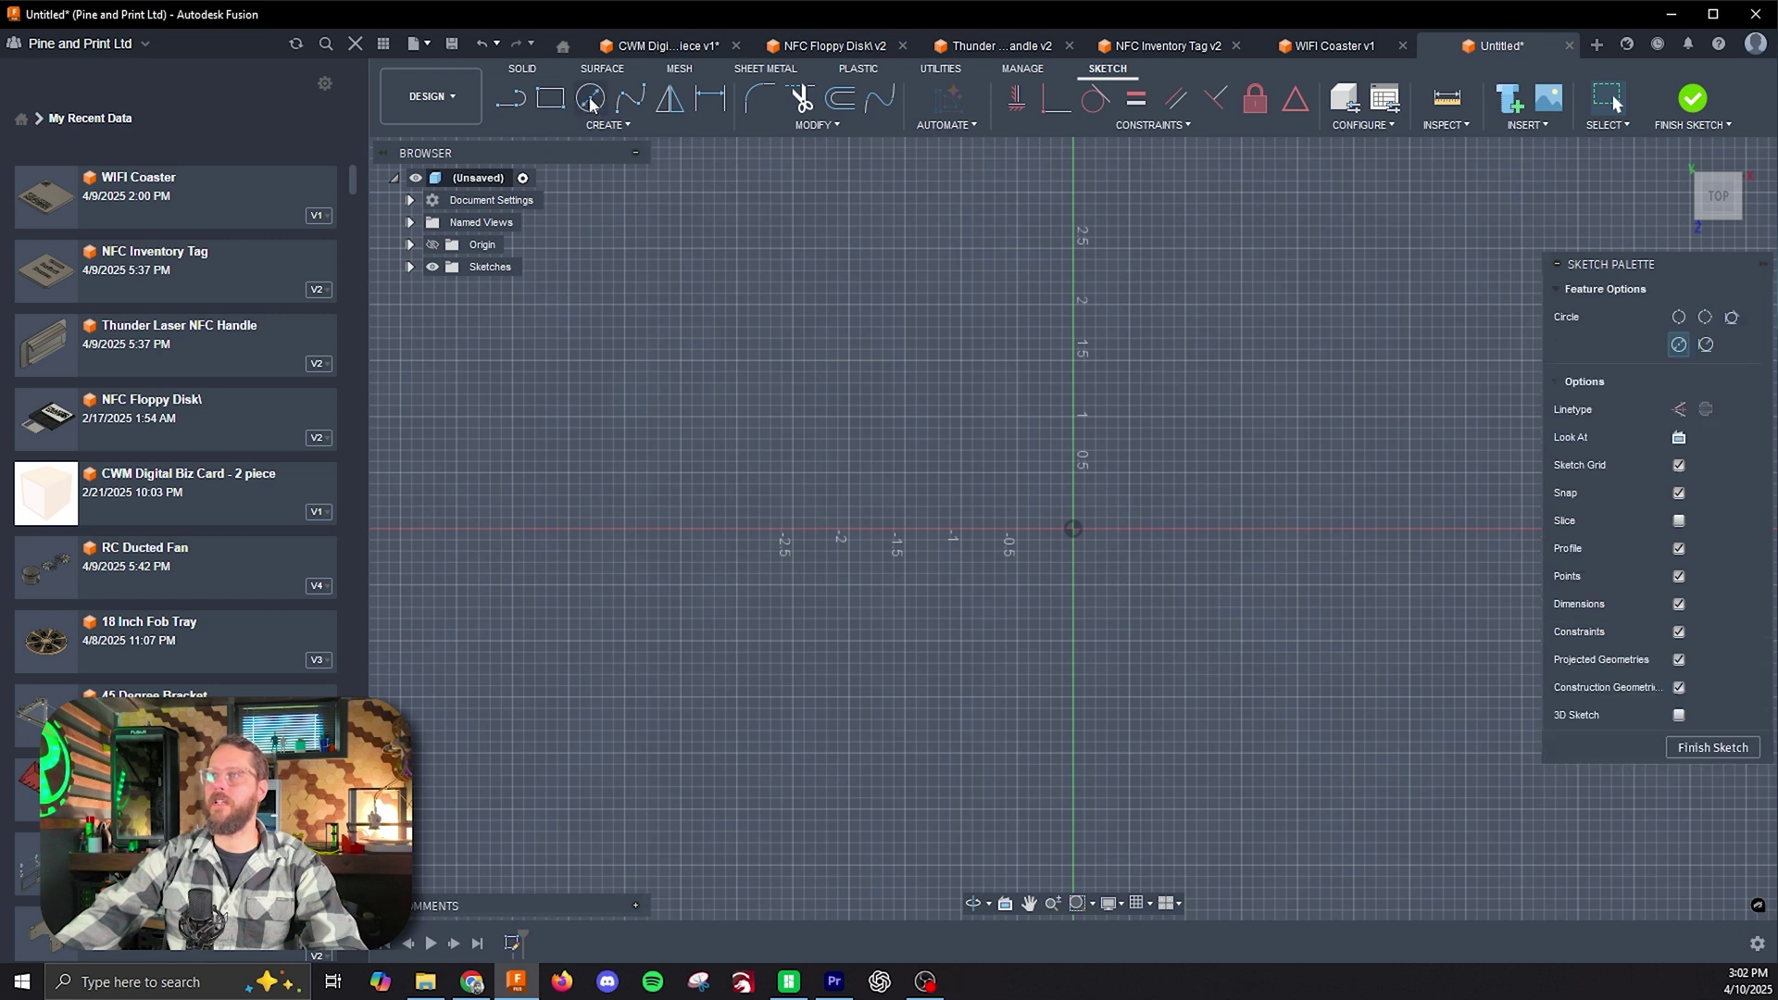
{"action": "left_click", "coordinate": [1074, 530]}
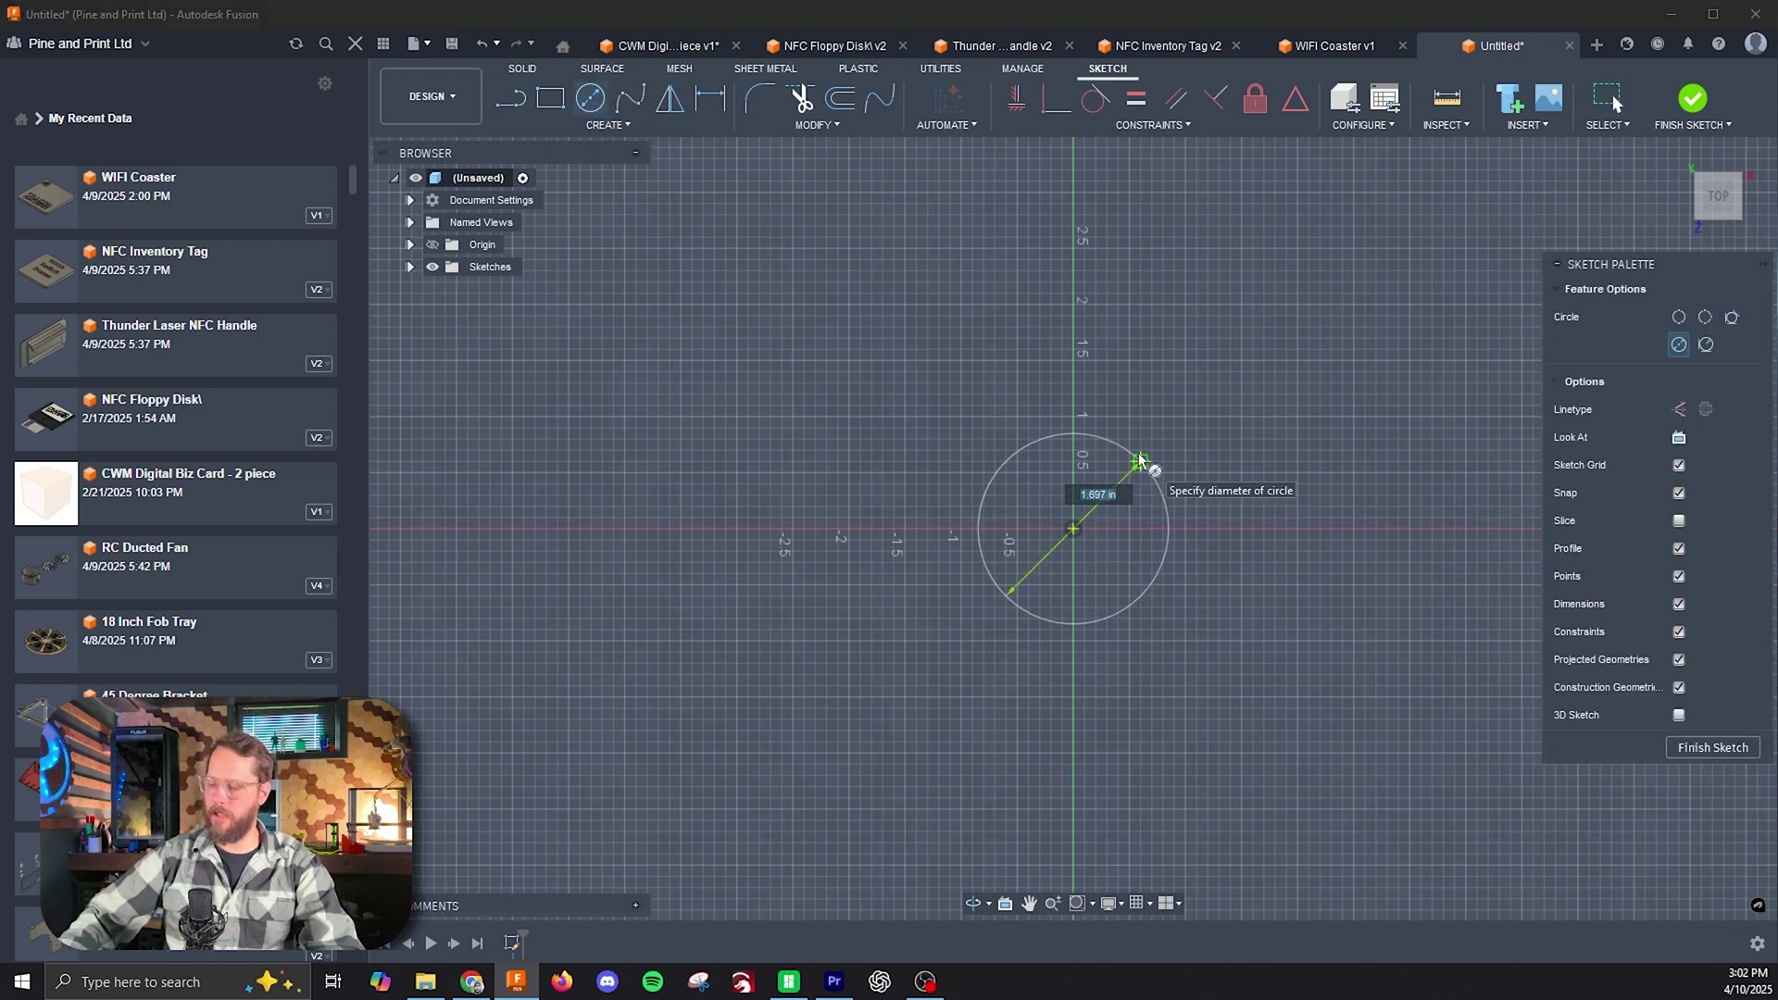
{"action": "key", "text": "Tab"}
{"action": "key", "text": "Return"}
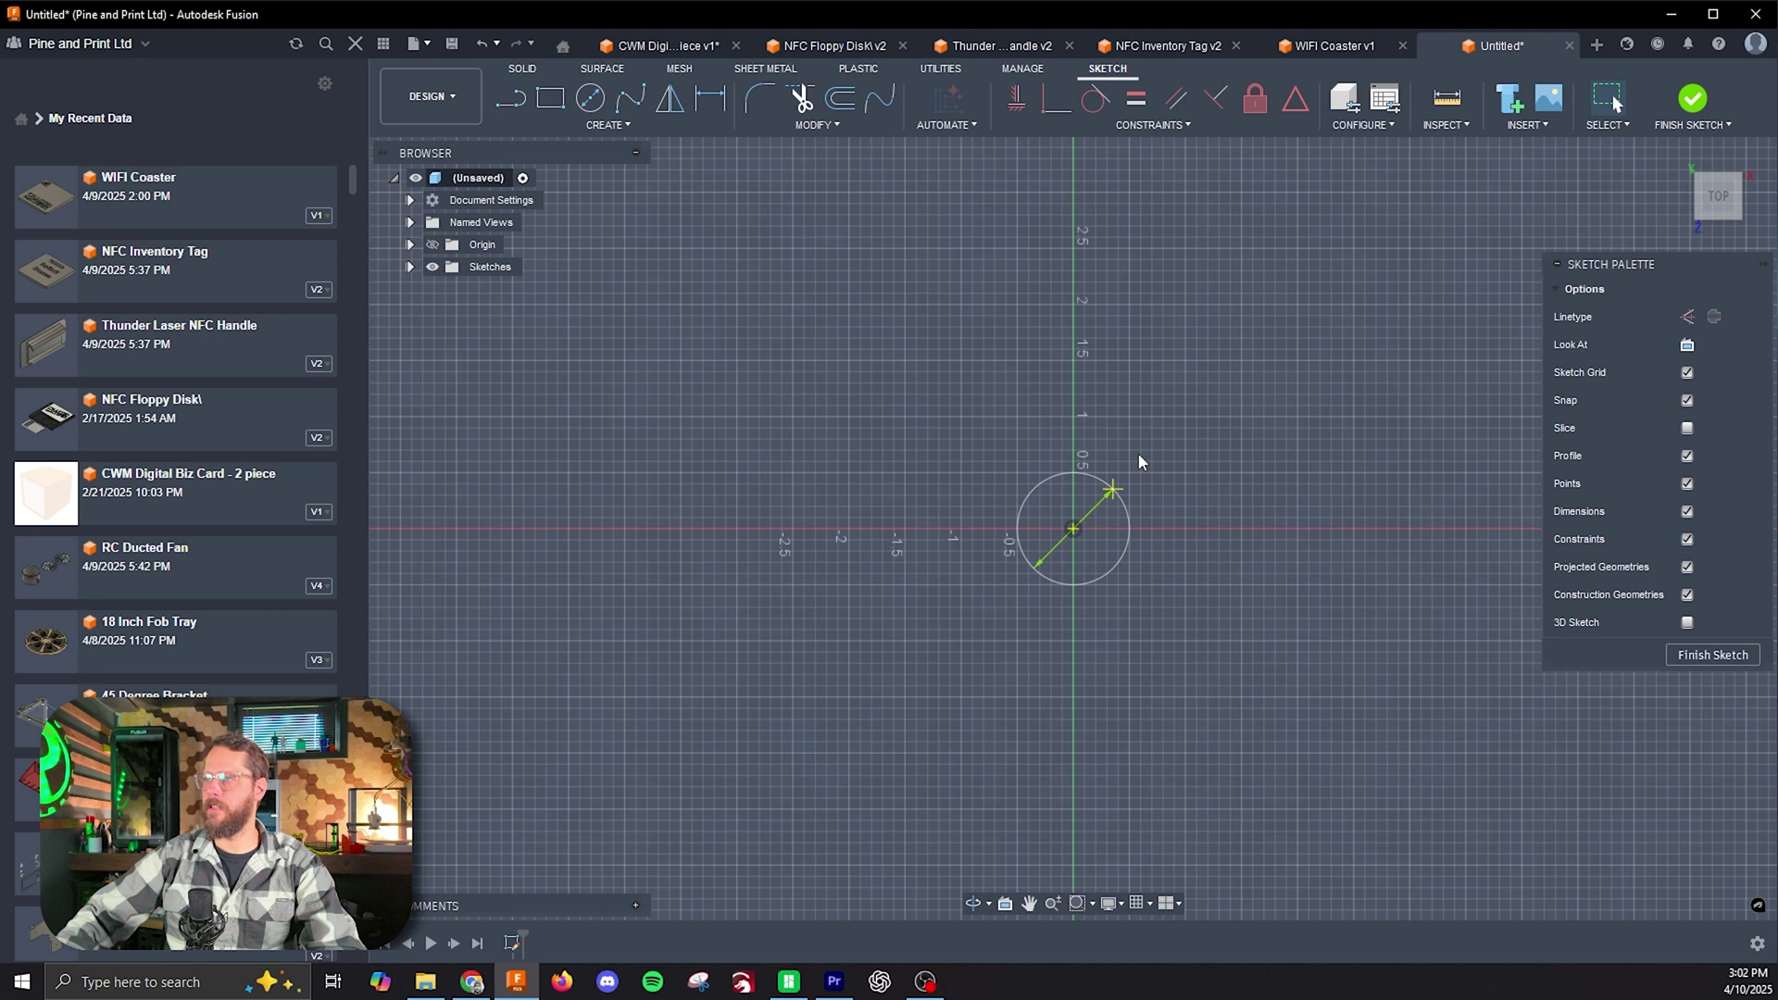
Step: Offset the circle outward by 0.25 in and finish the sketch
{"action": "left_click", "coordinate": [842, 99]}
{"action": "left_click", "coordinate": [1102, 488]}
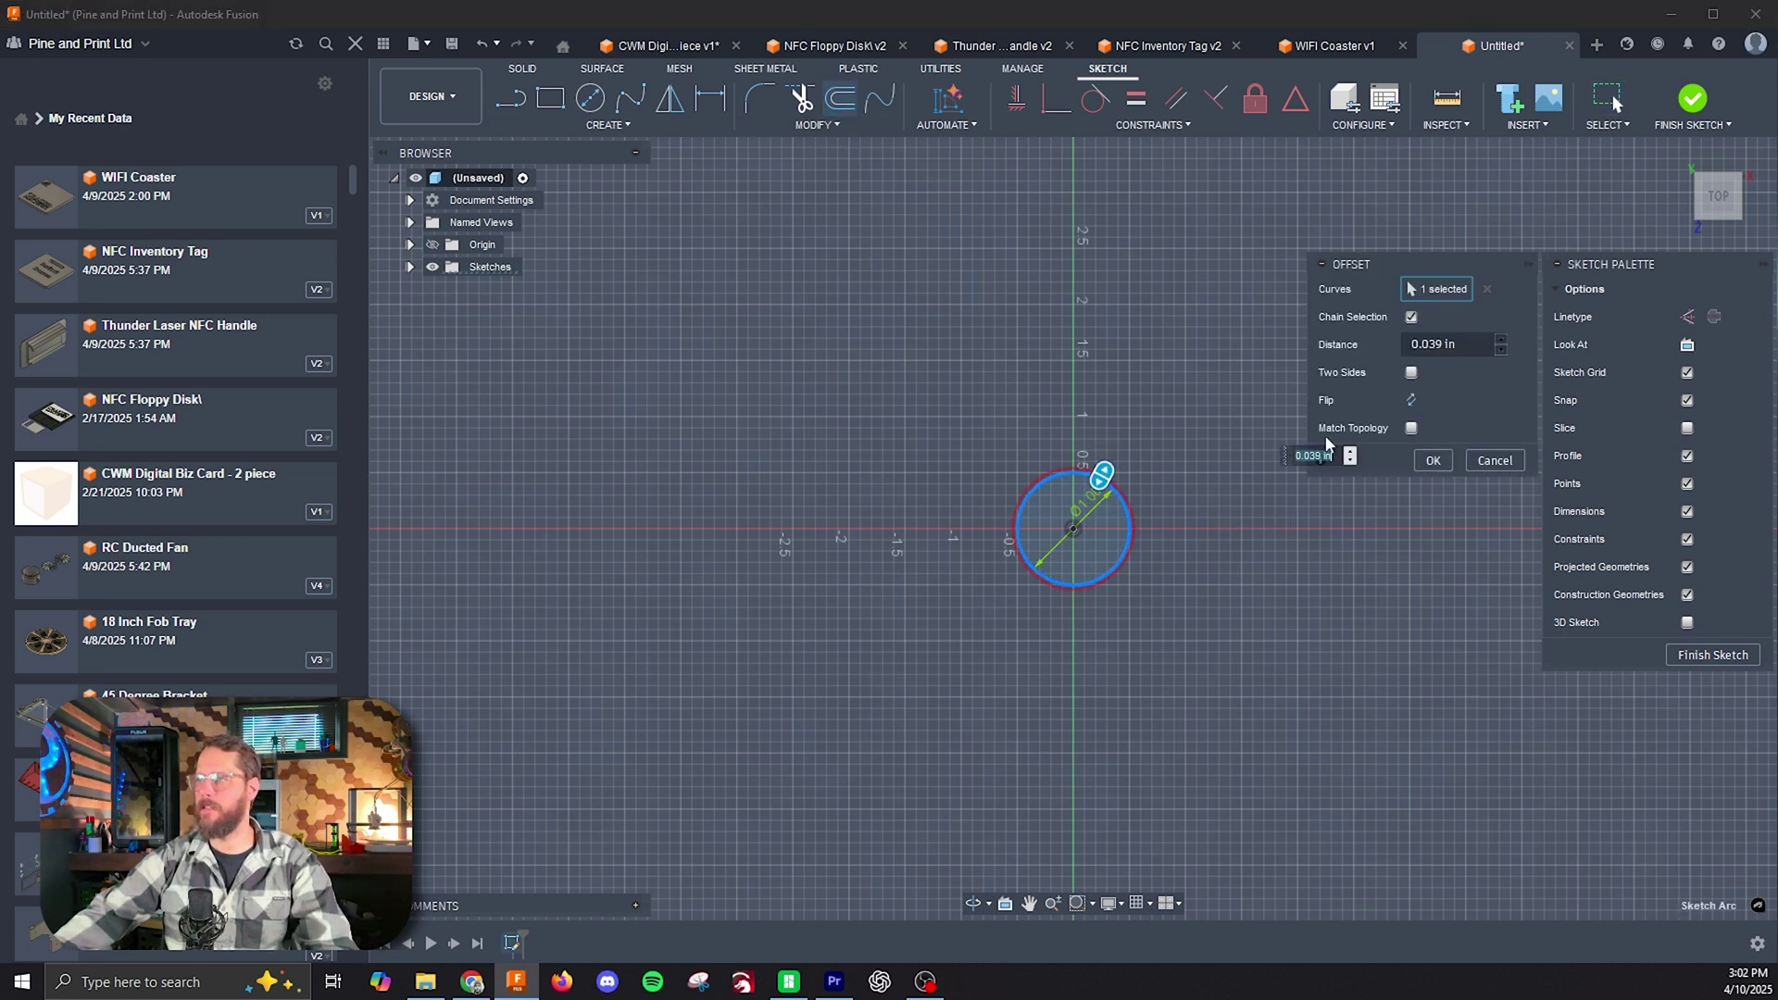
{"action": "type", "text": ".25"}
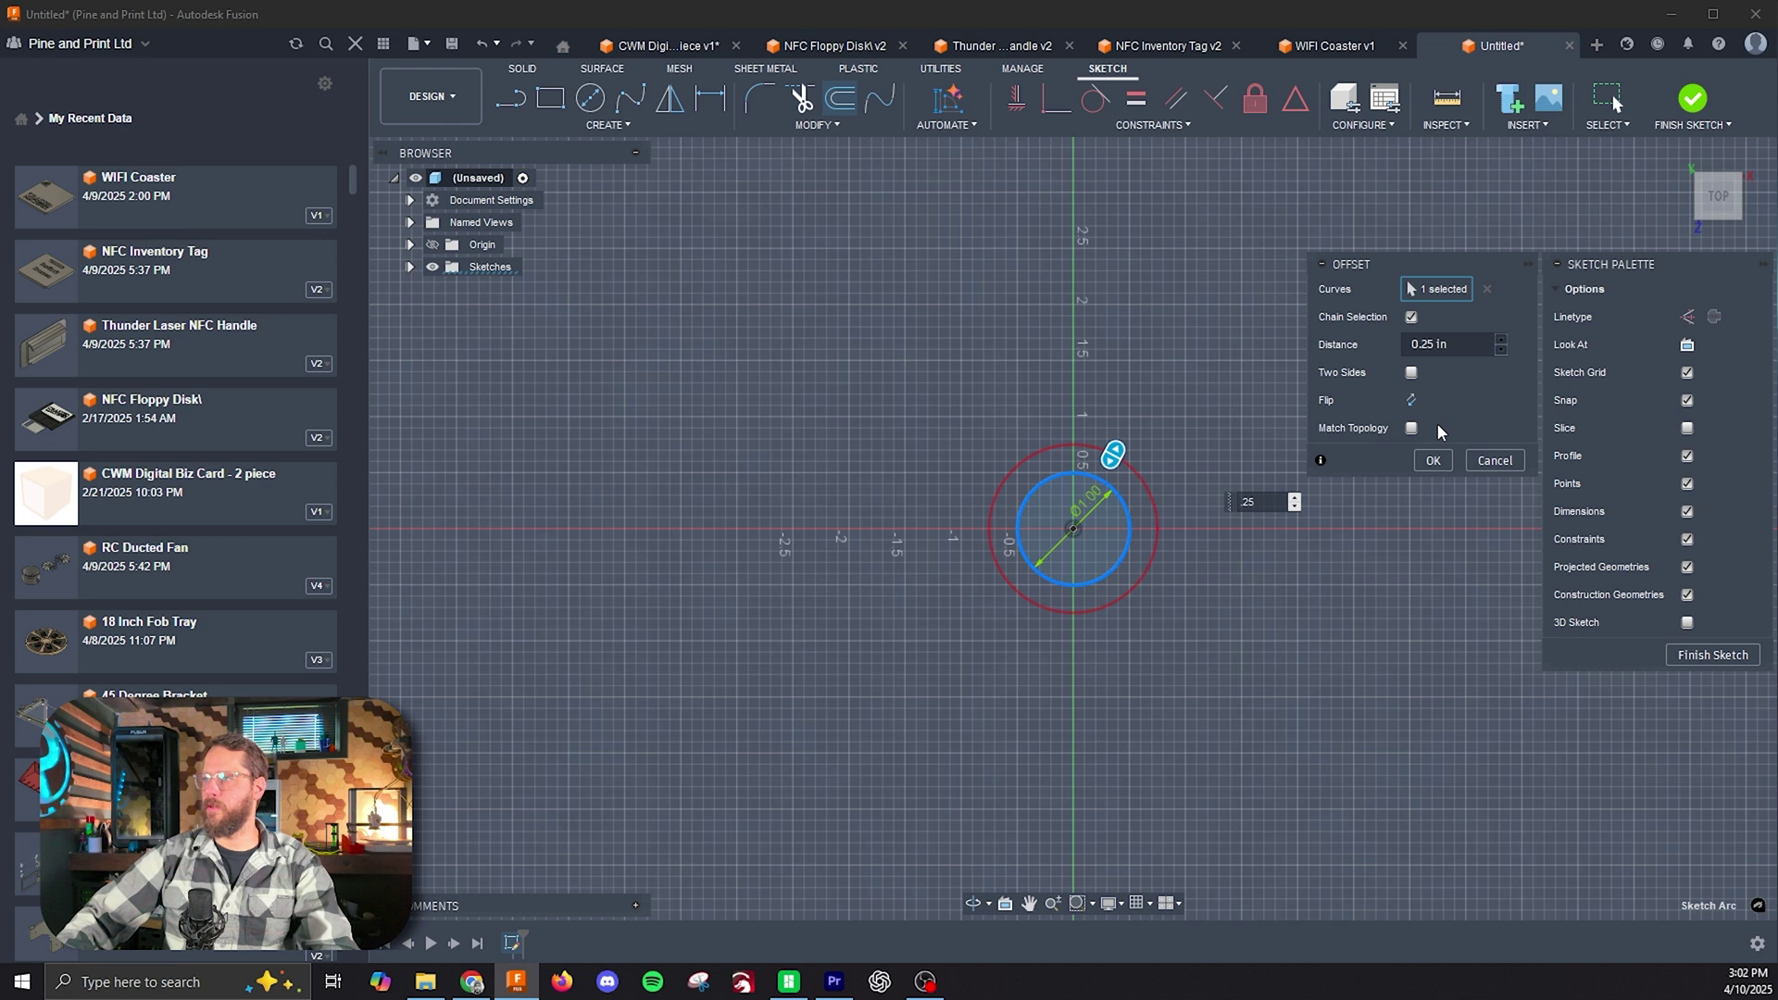
{"action": "key", "text": "Return"}
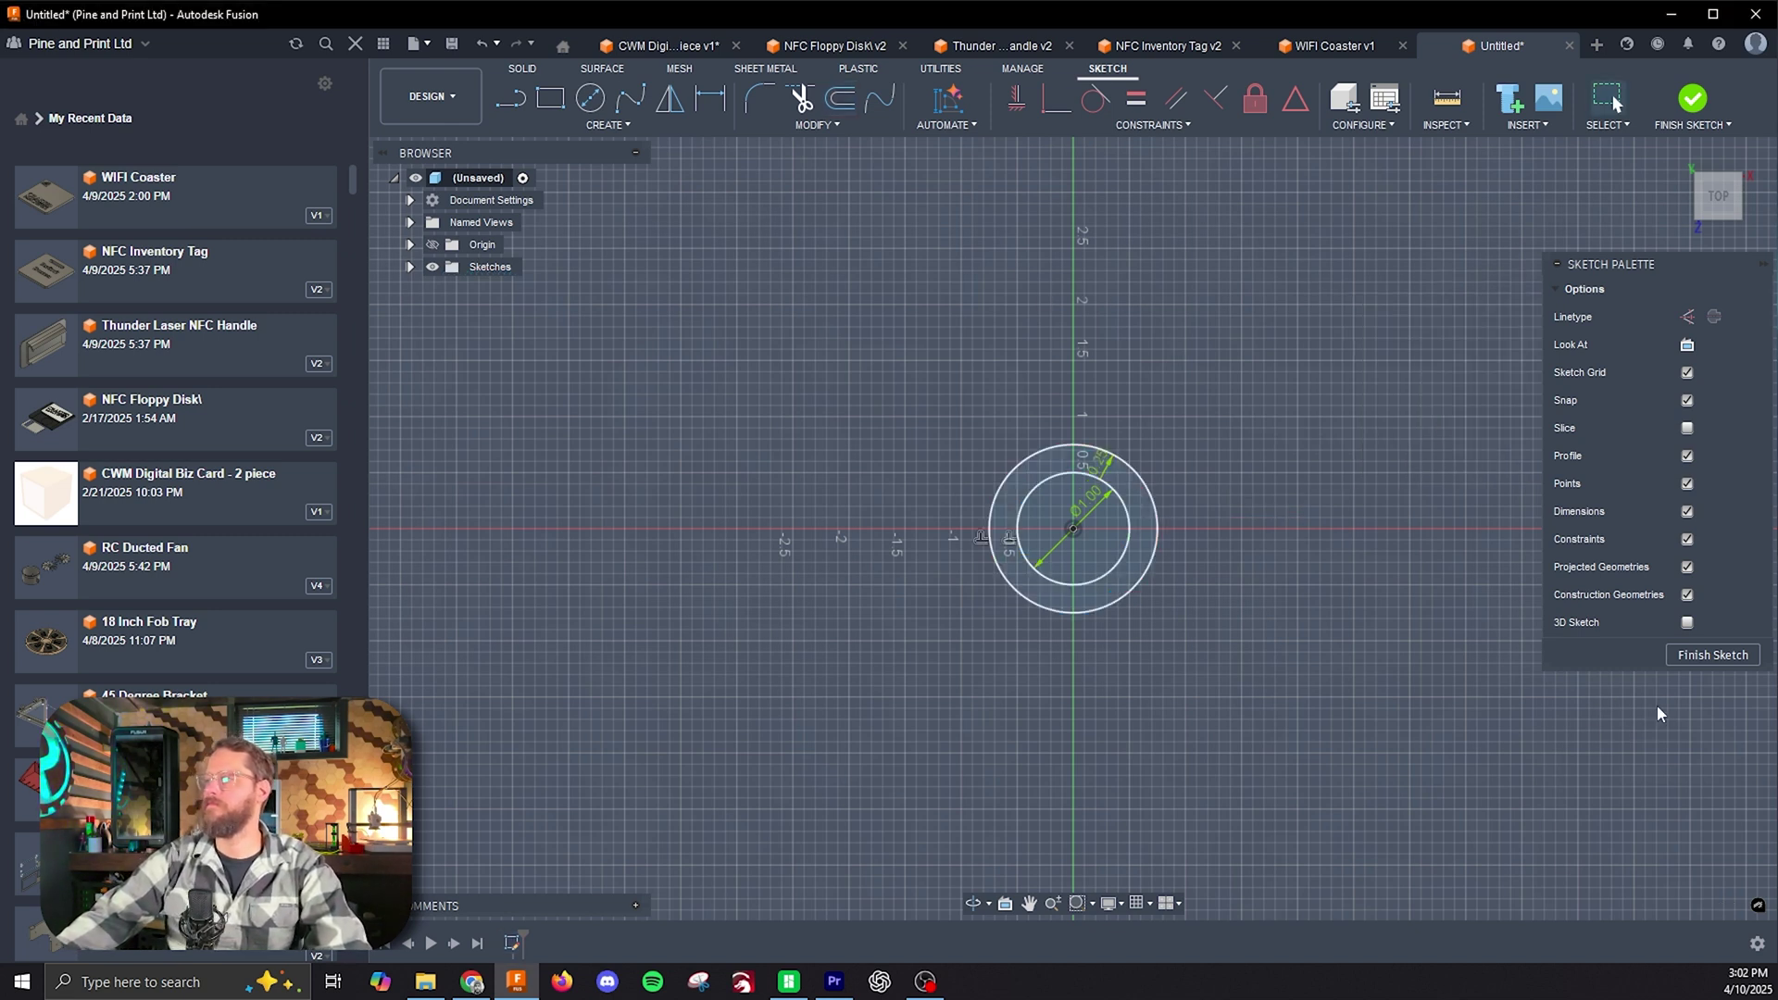
{"action": "left_click", "coordinate": [1685, 656]}
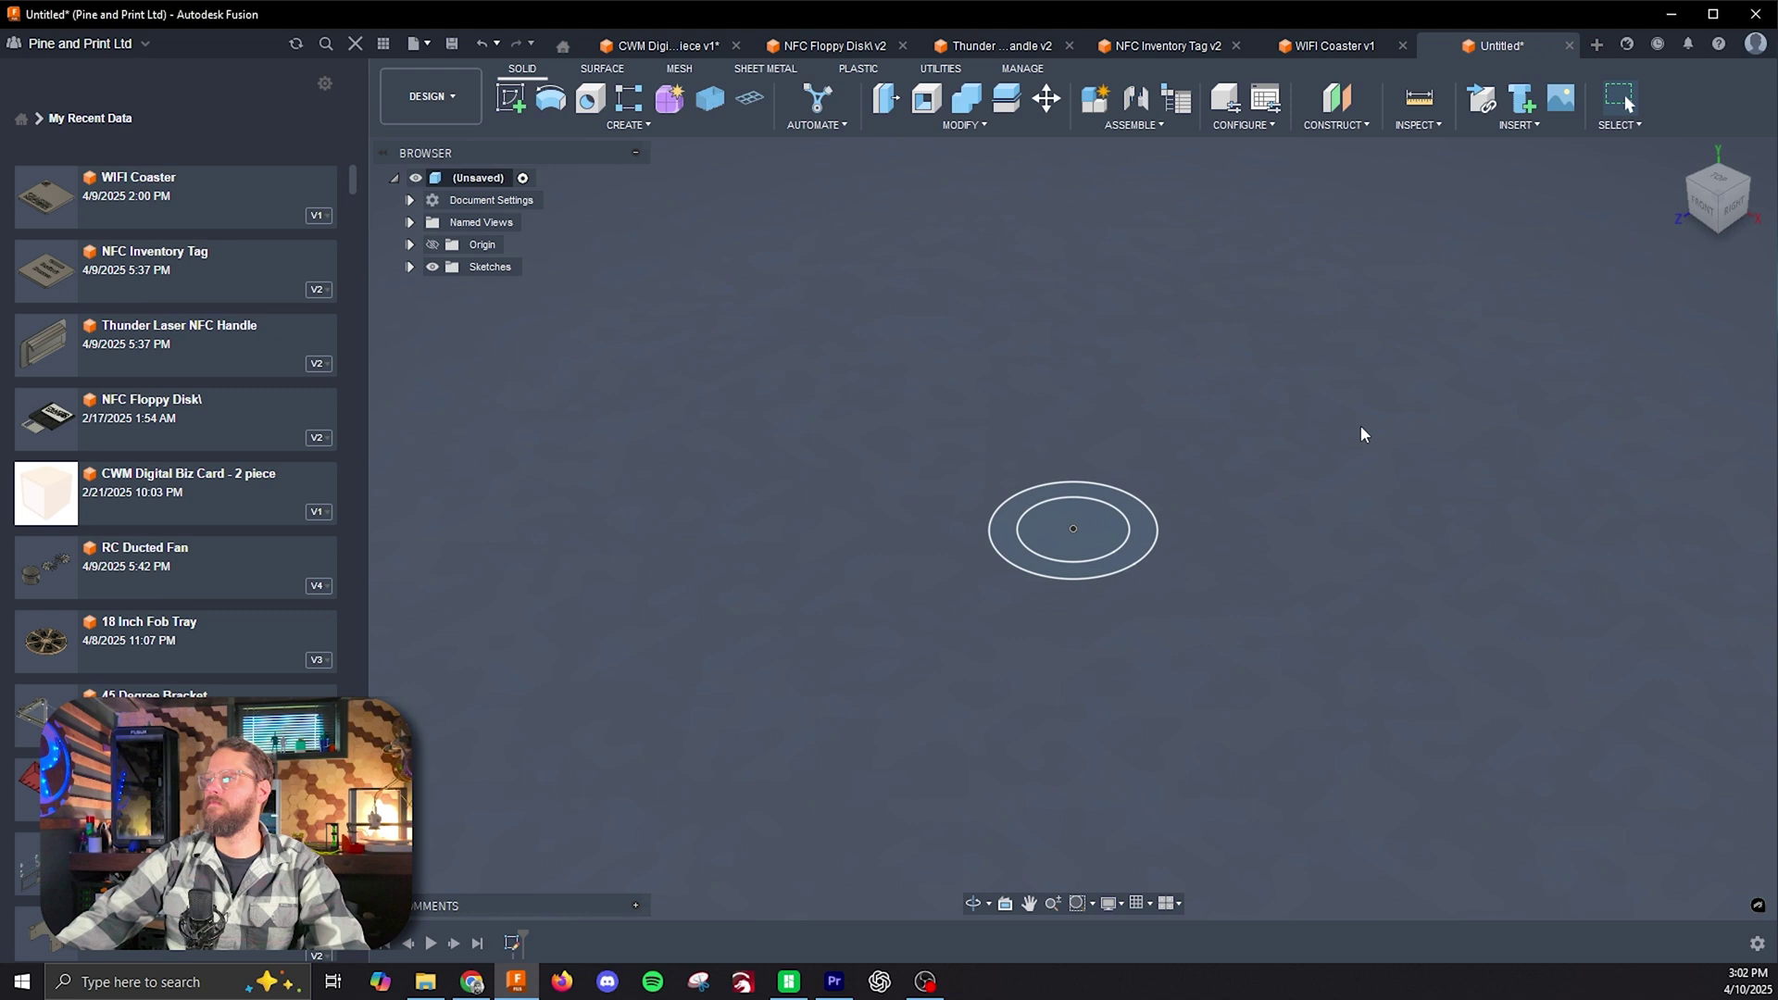
Step: Extrude the ring between the two circles upward 0.125 in as a new body
{"action": "scroll", "coordinate": [1146, 503], "scroll_direction": "up", "scroll_amount": 3}
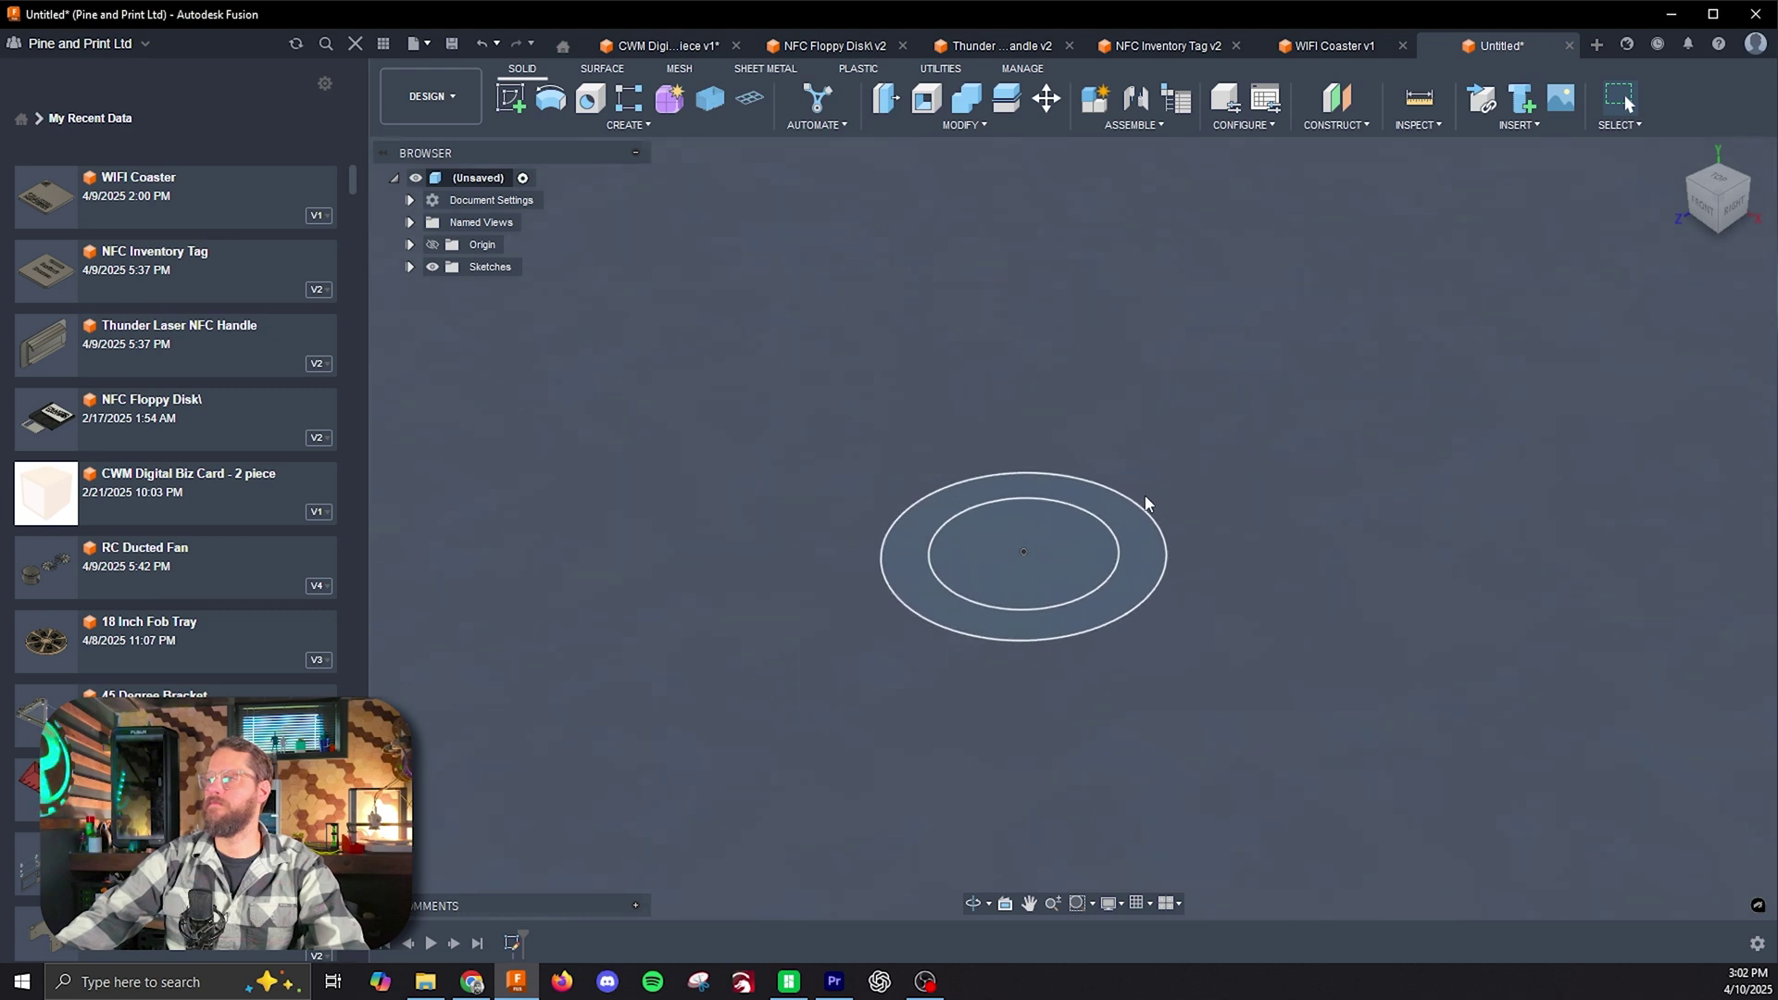
{"action": "left_click", "coordinate": [1148, 545]}
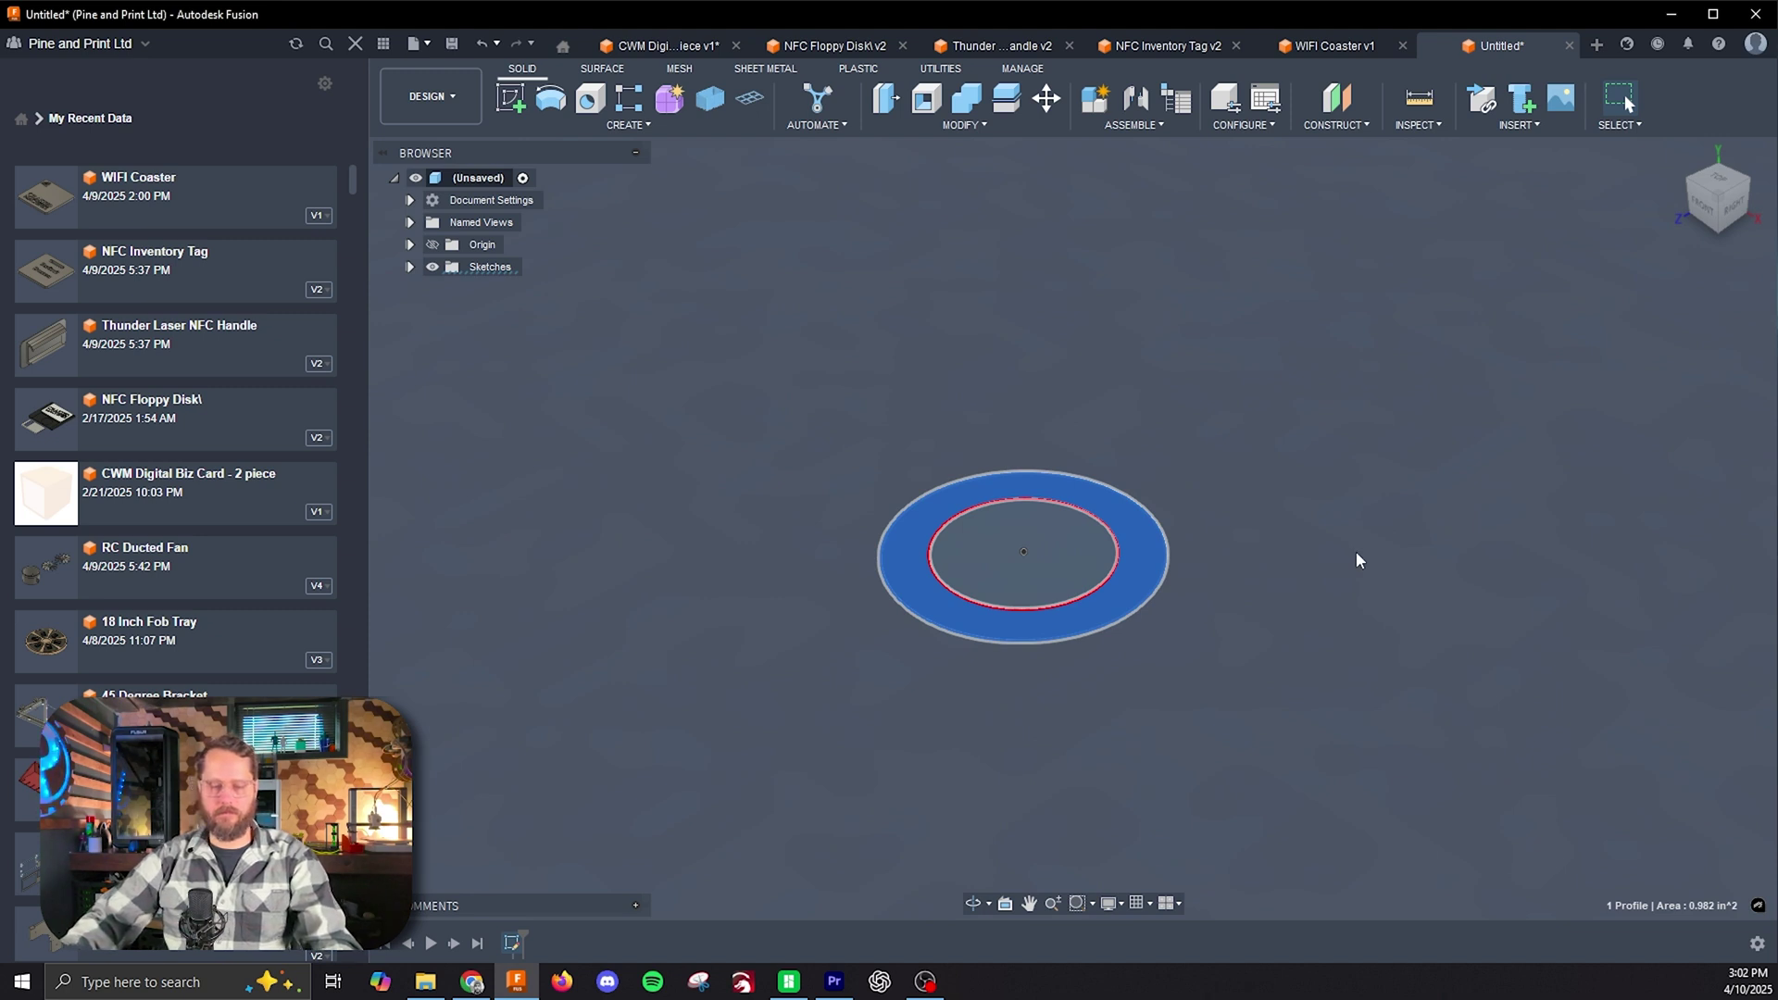
{"action": "key", "text": "e"}
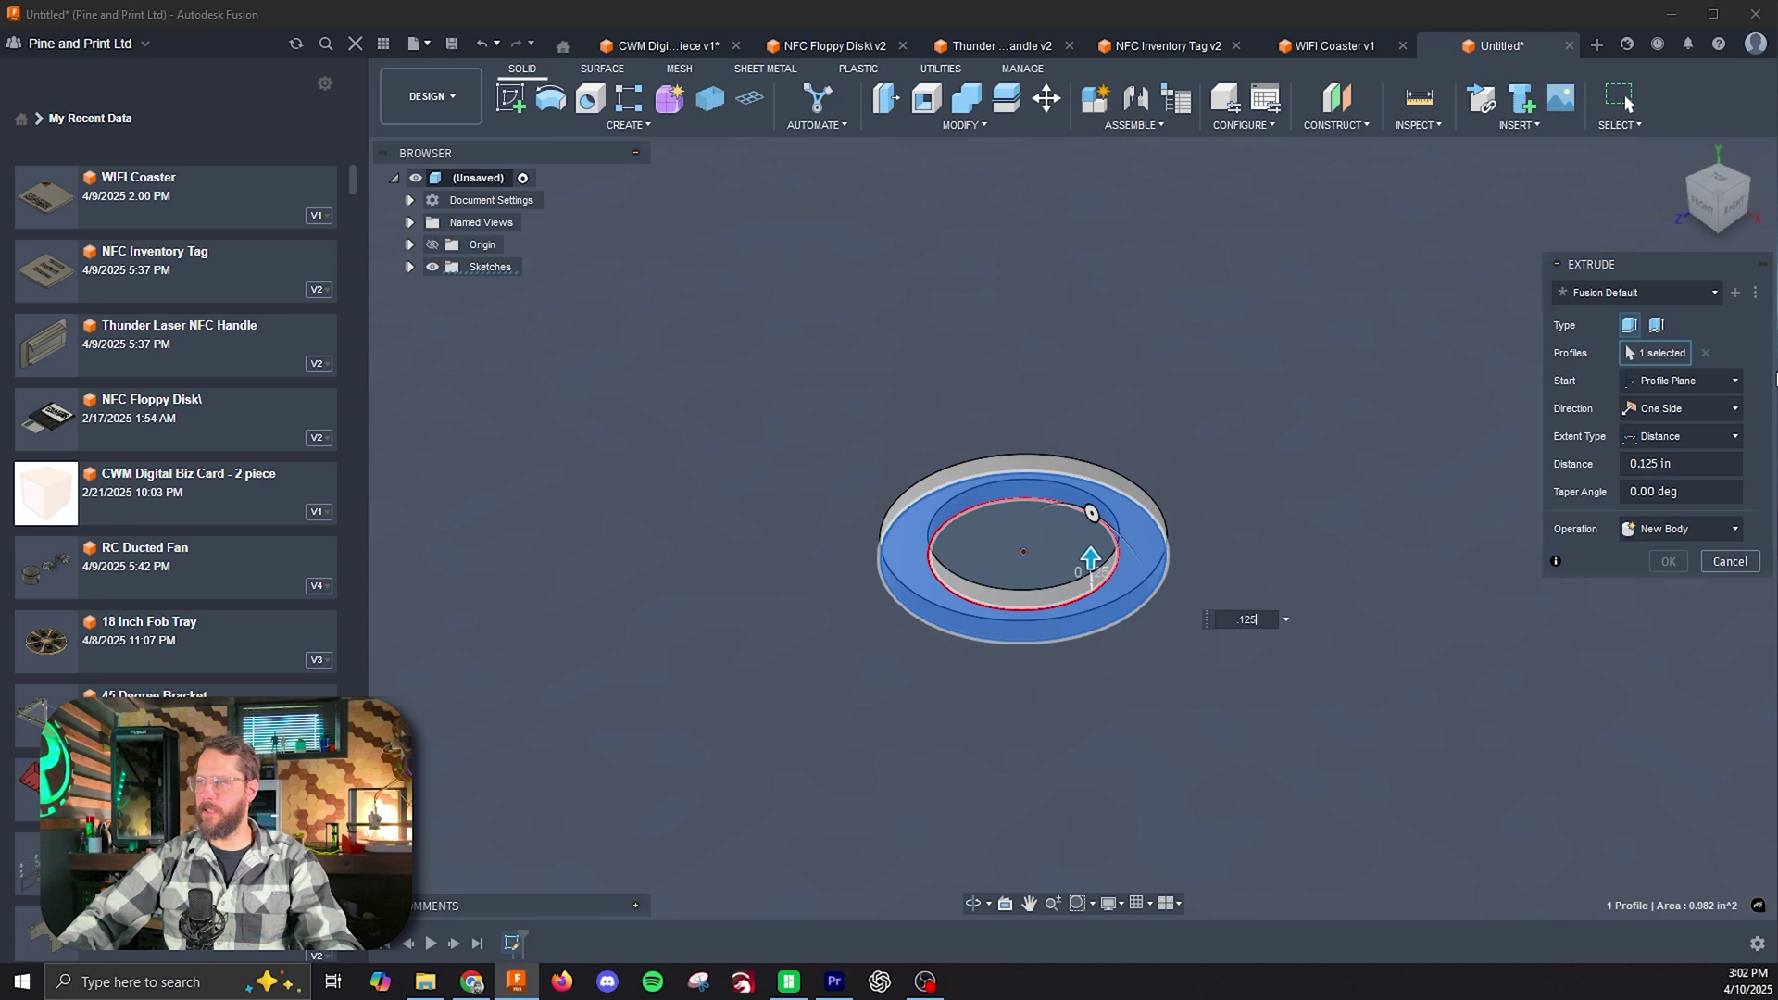
{"action": "key", "text": "Return"}
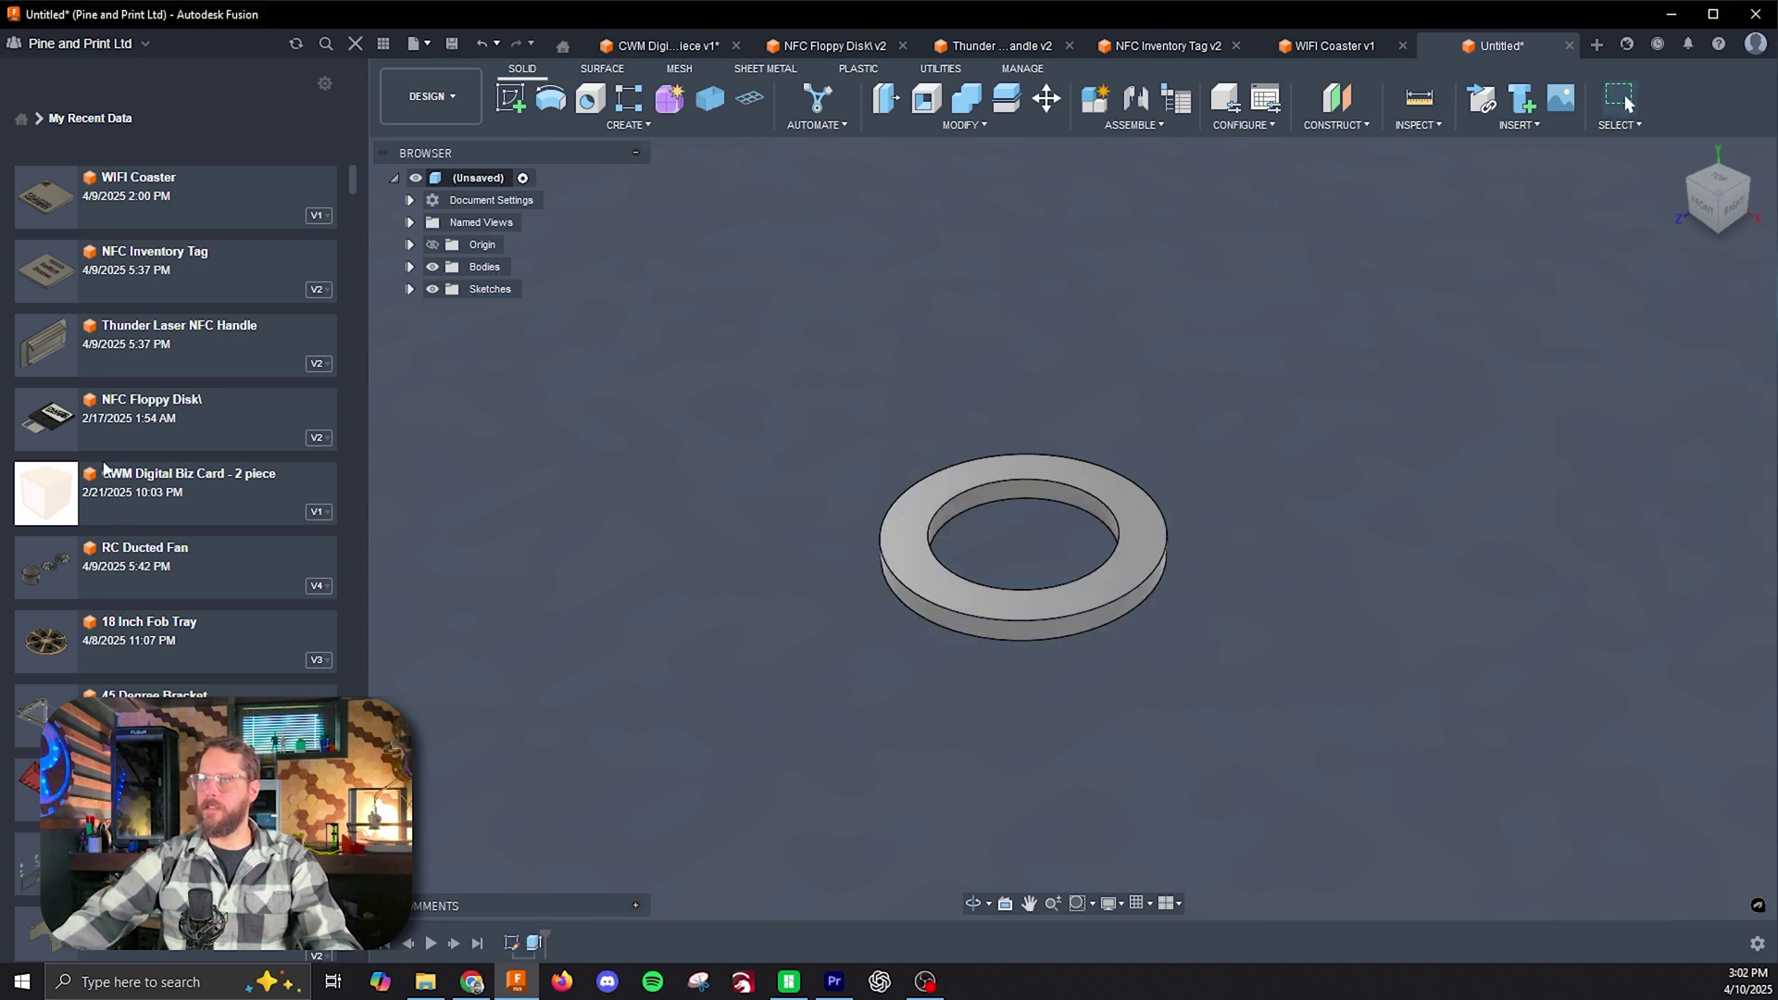
Step: Show Sketch1 again and extrude its inner circle profile upward 0.05 in to form the pocket floor
{"action": "left_click", "coordinate": [409, 289]}
{"action": "left_click", "coordinate": [449, 312]}
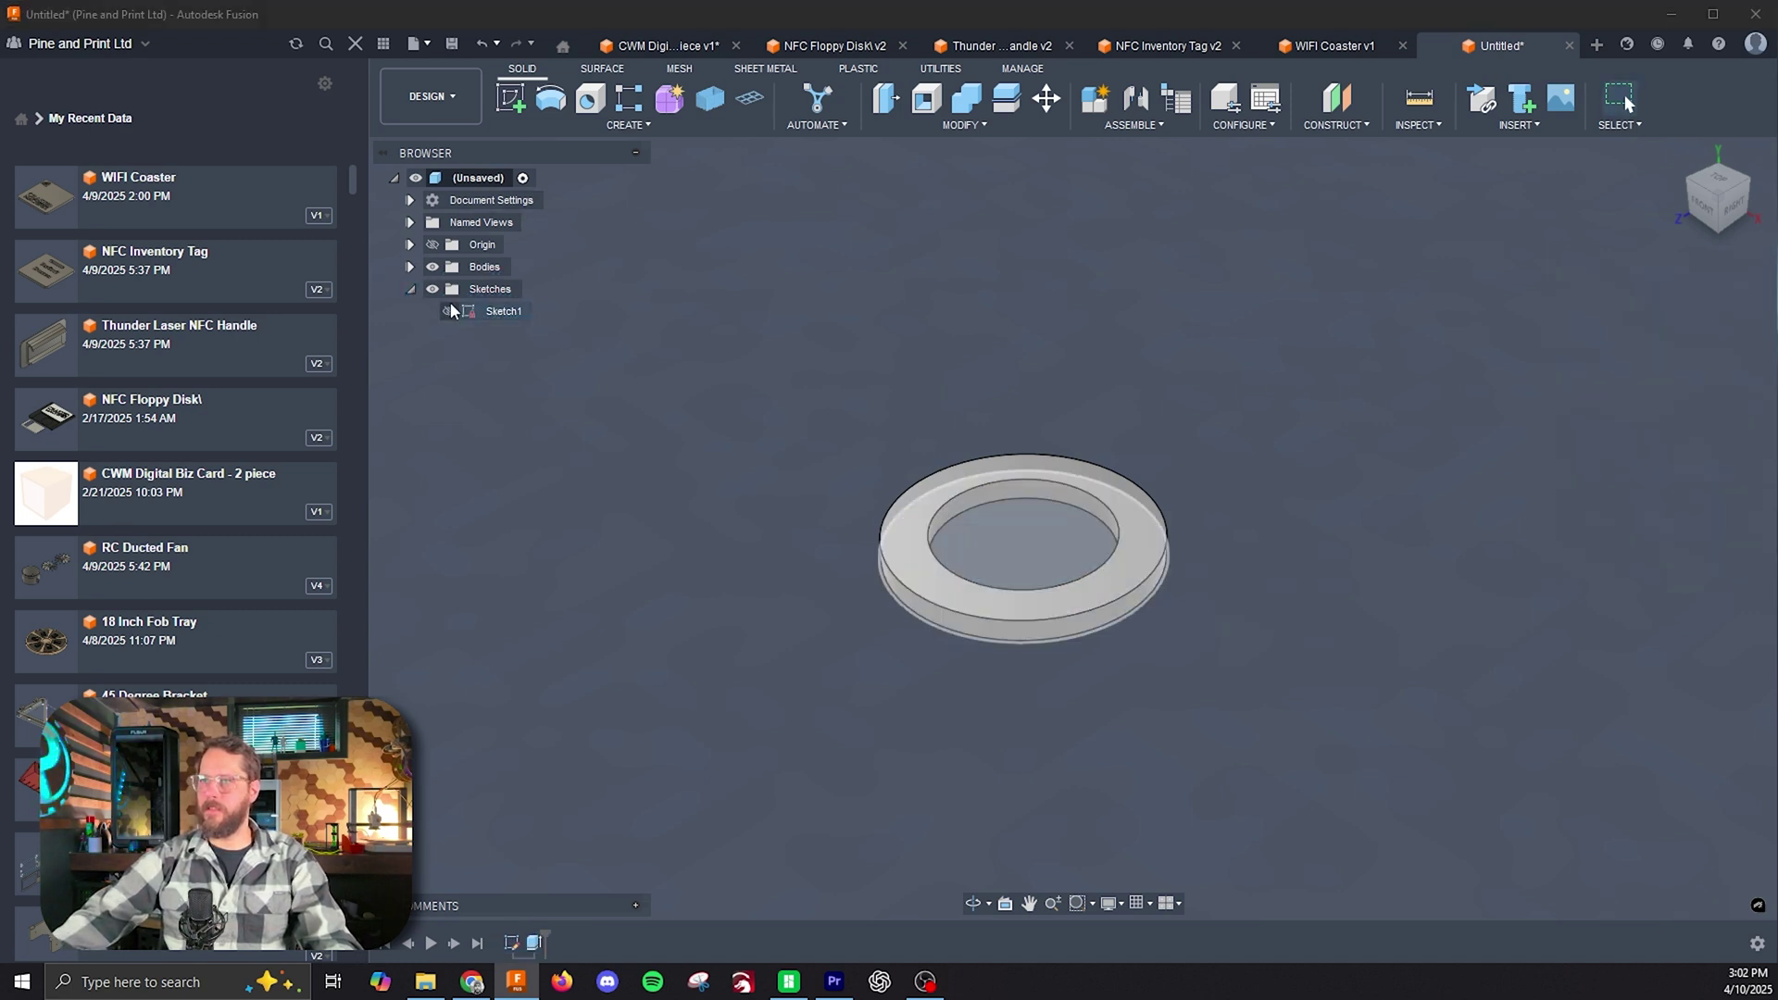
{"action": "left_click", "coordinate": [1067, 518]}
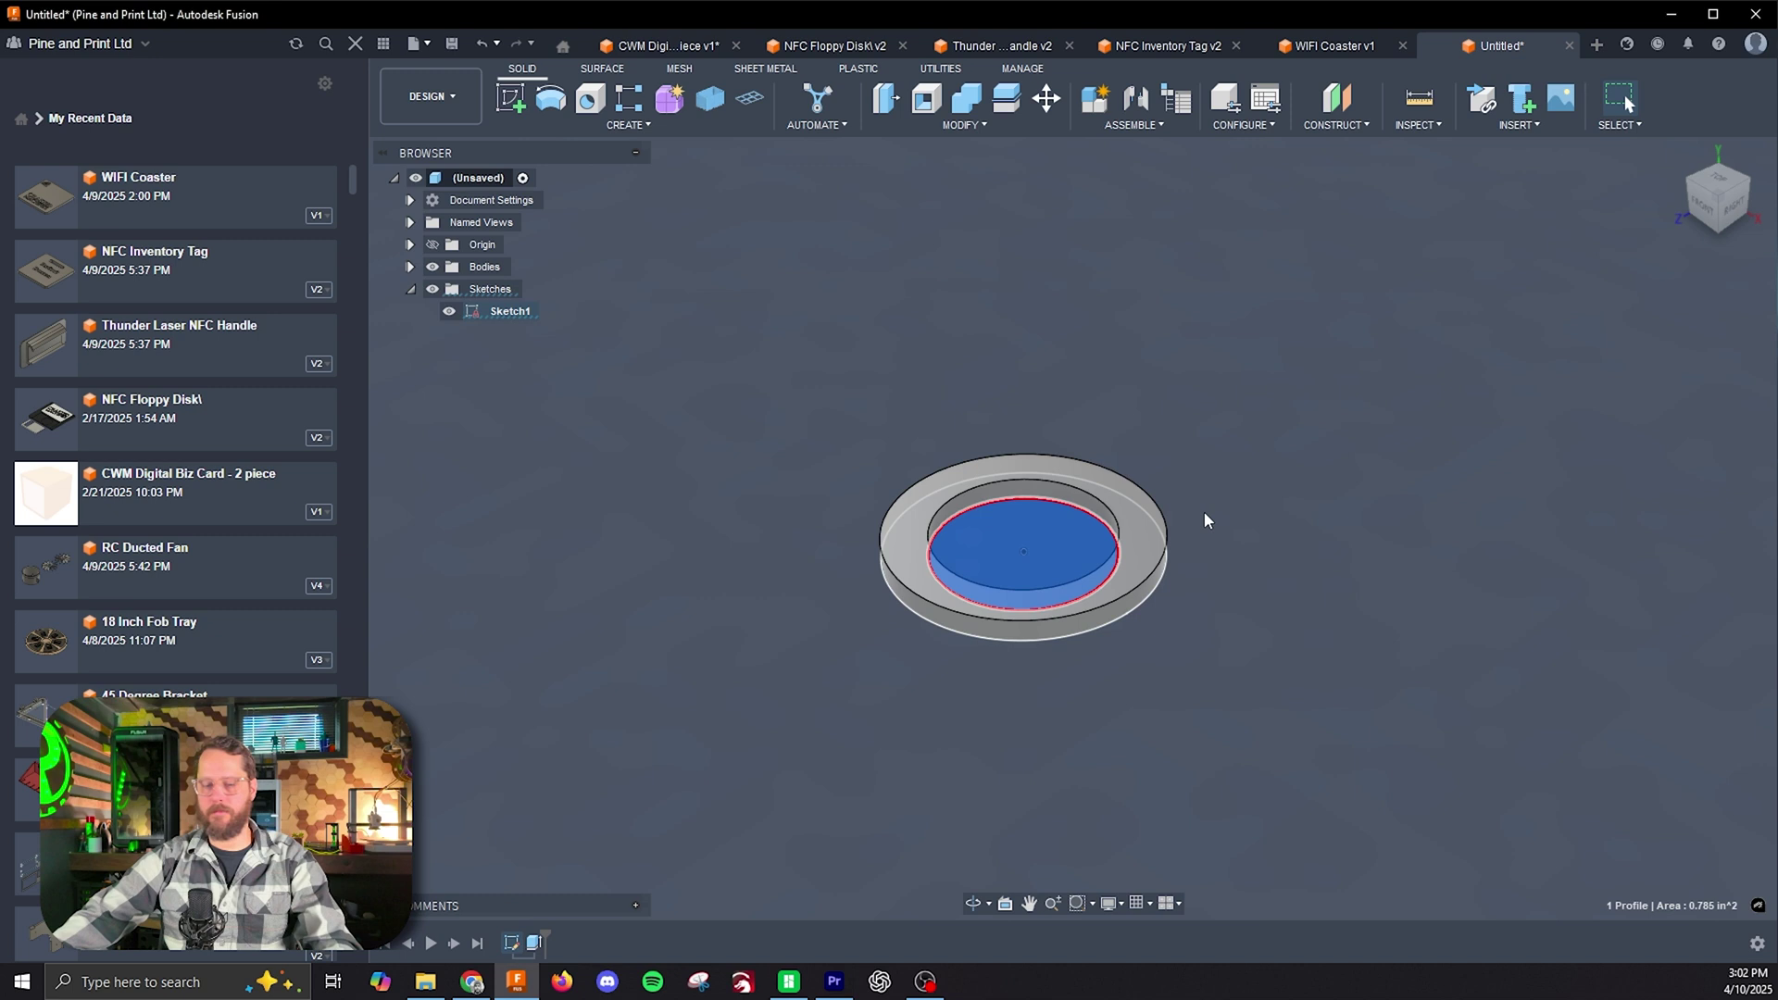
{"action": "key", "text": "e"}
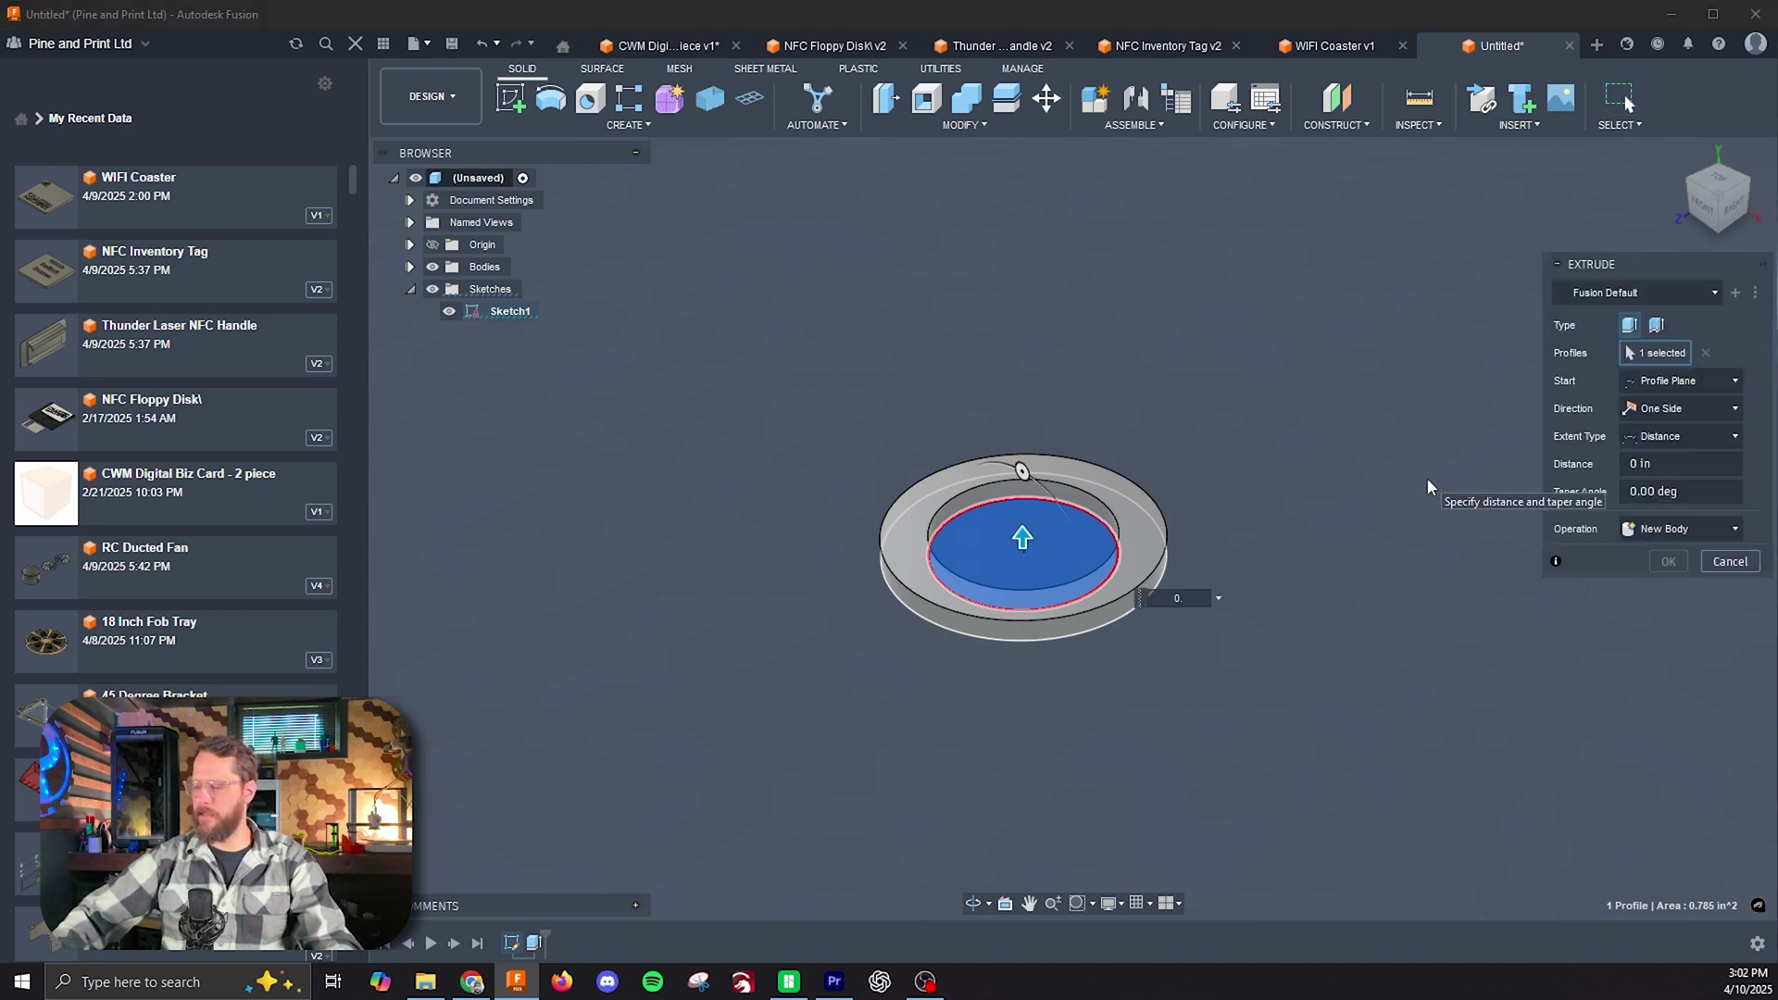
{"action": "key", "text": "Escape"}
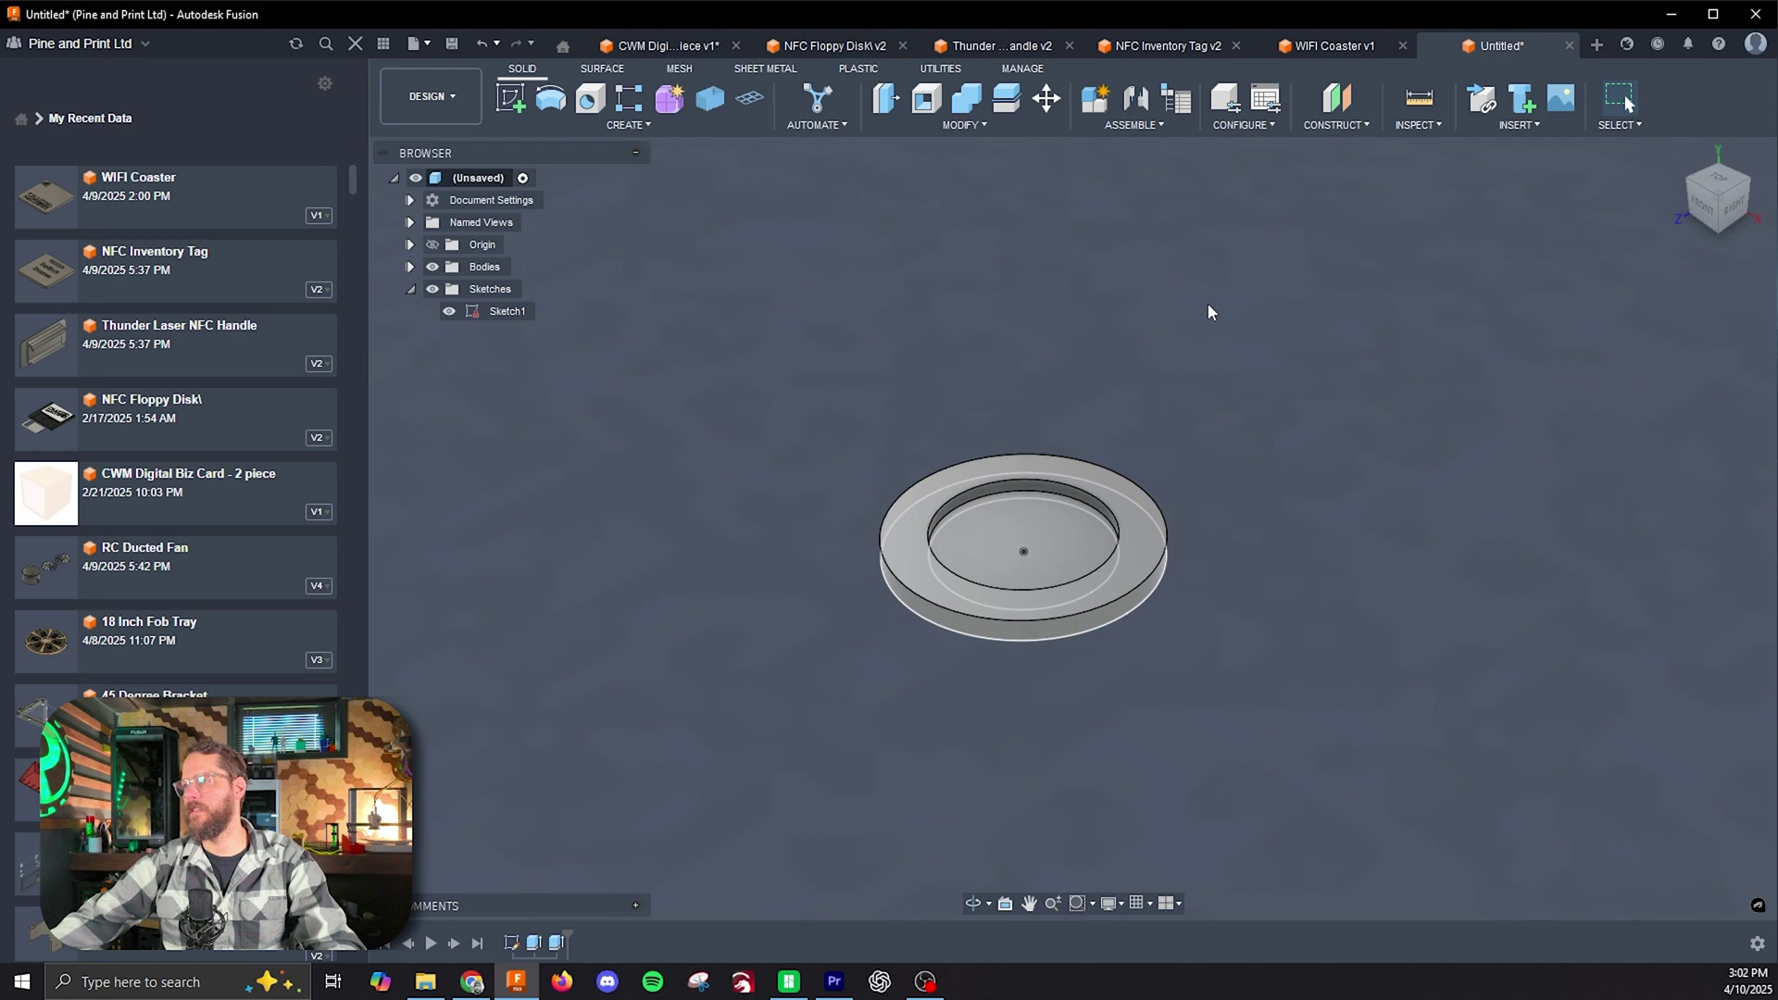
Step: Cut the ring's top face down by 0.025 in with an extrude of -0.025 in
{"action": "scroll", "coordinate": [1195, 352], "scroll_direction": "up", "scroll_amount": 3}
{"action": "key", "text": "e"}
{"action": "left_click", "coordinate": [913, 530]}
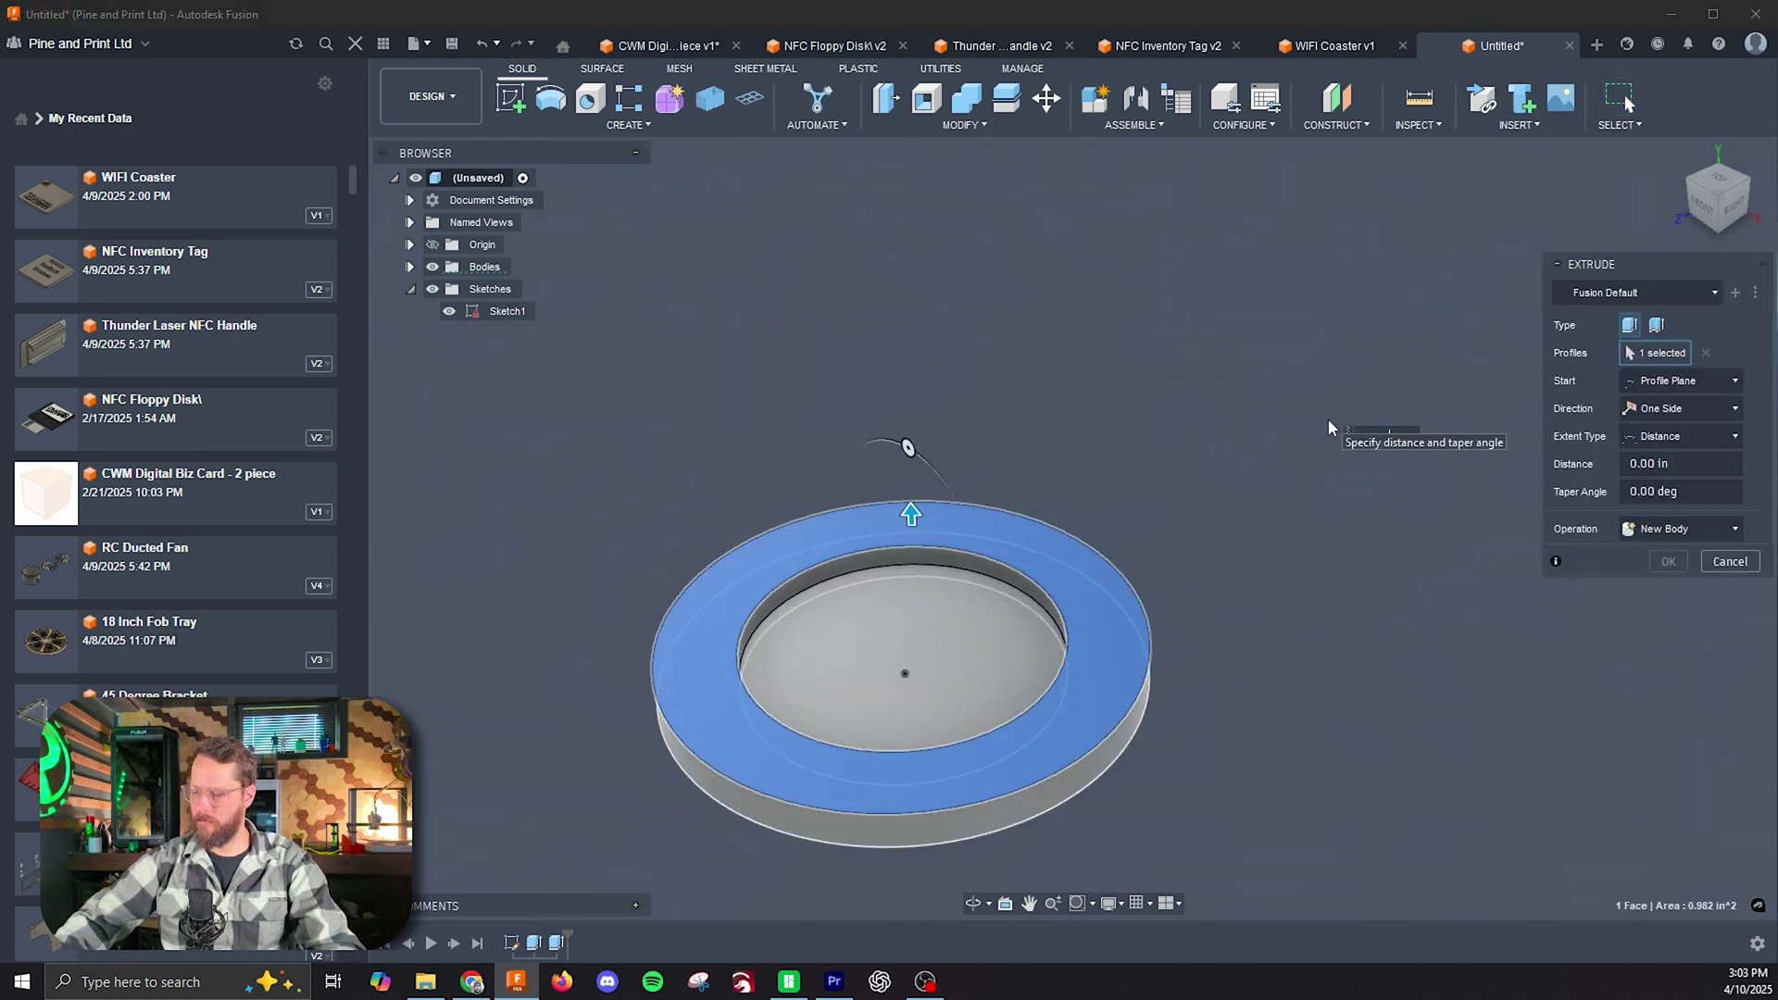
{"action": "type", "text": "-.025"}
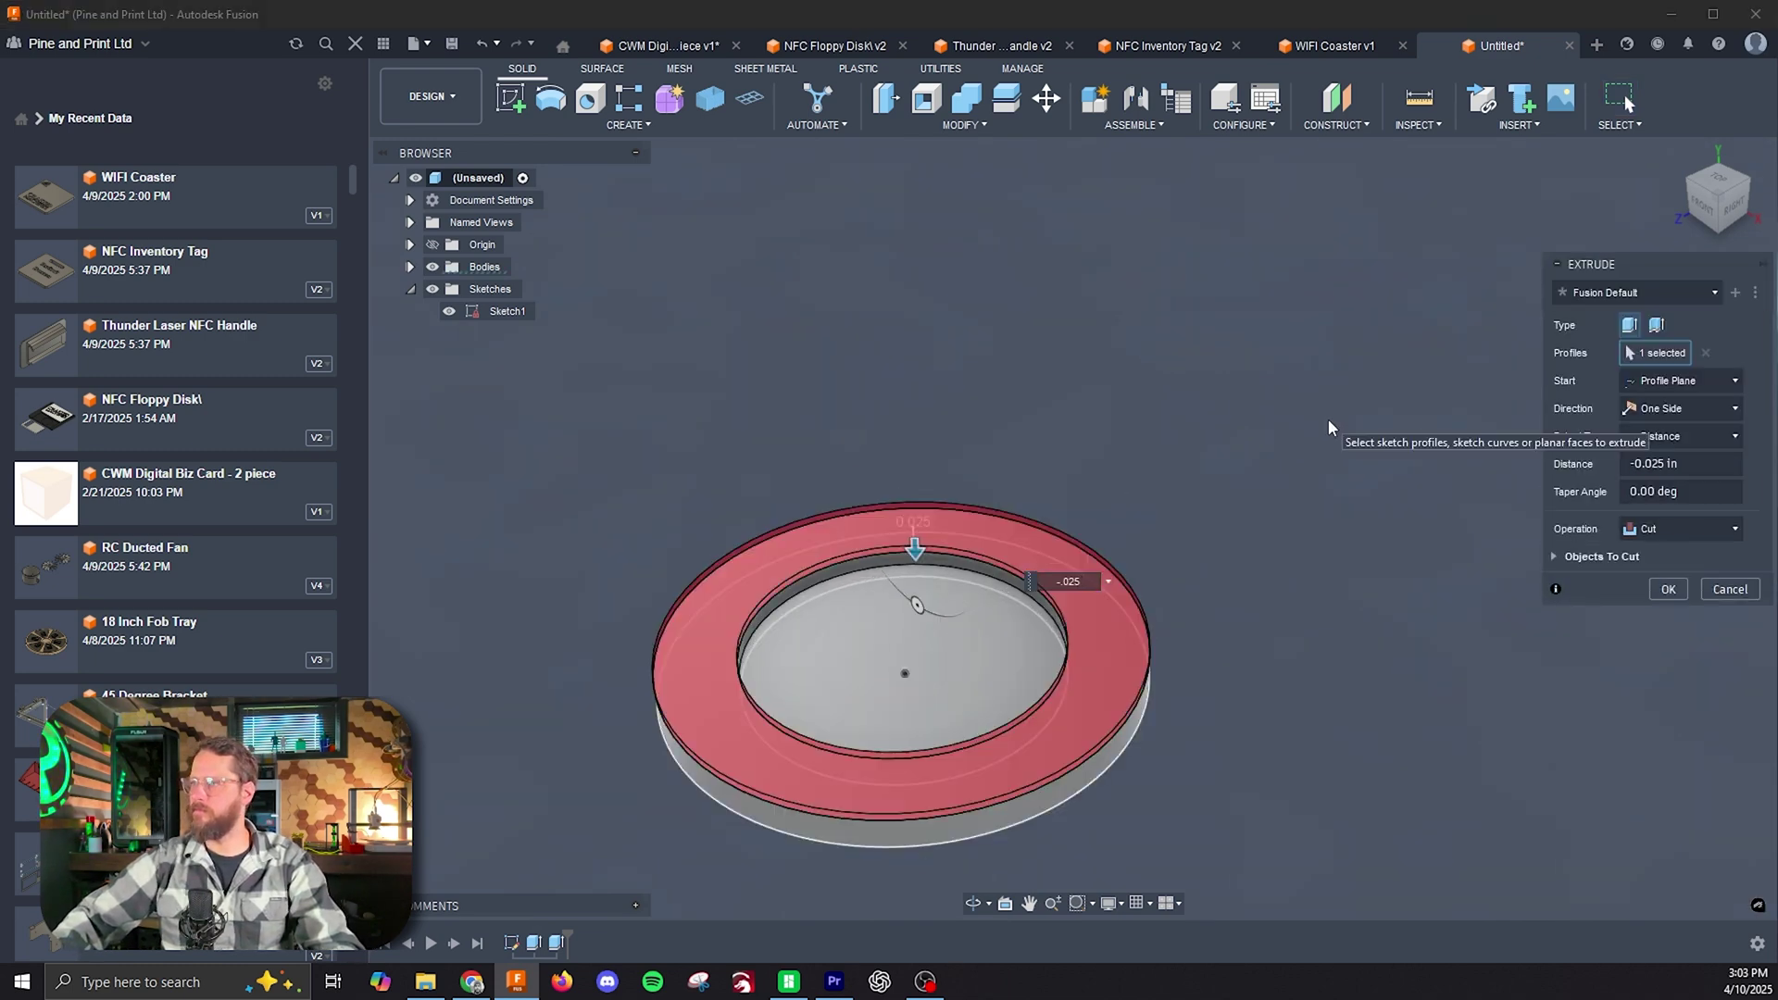
{"action": "key", "text": "Return"}
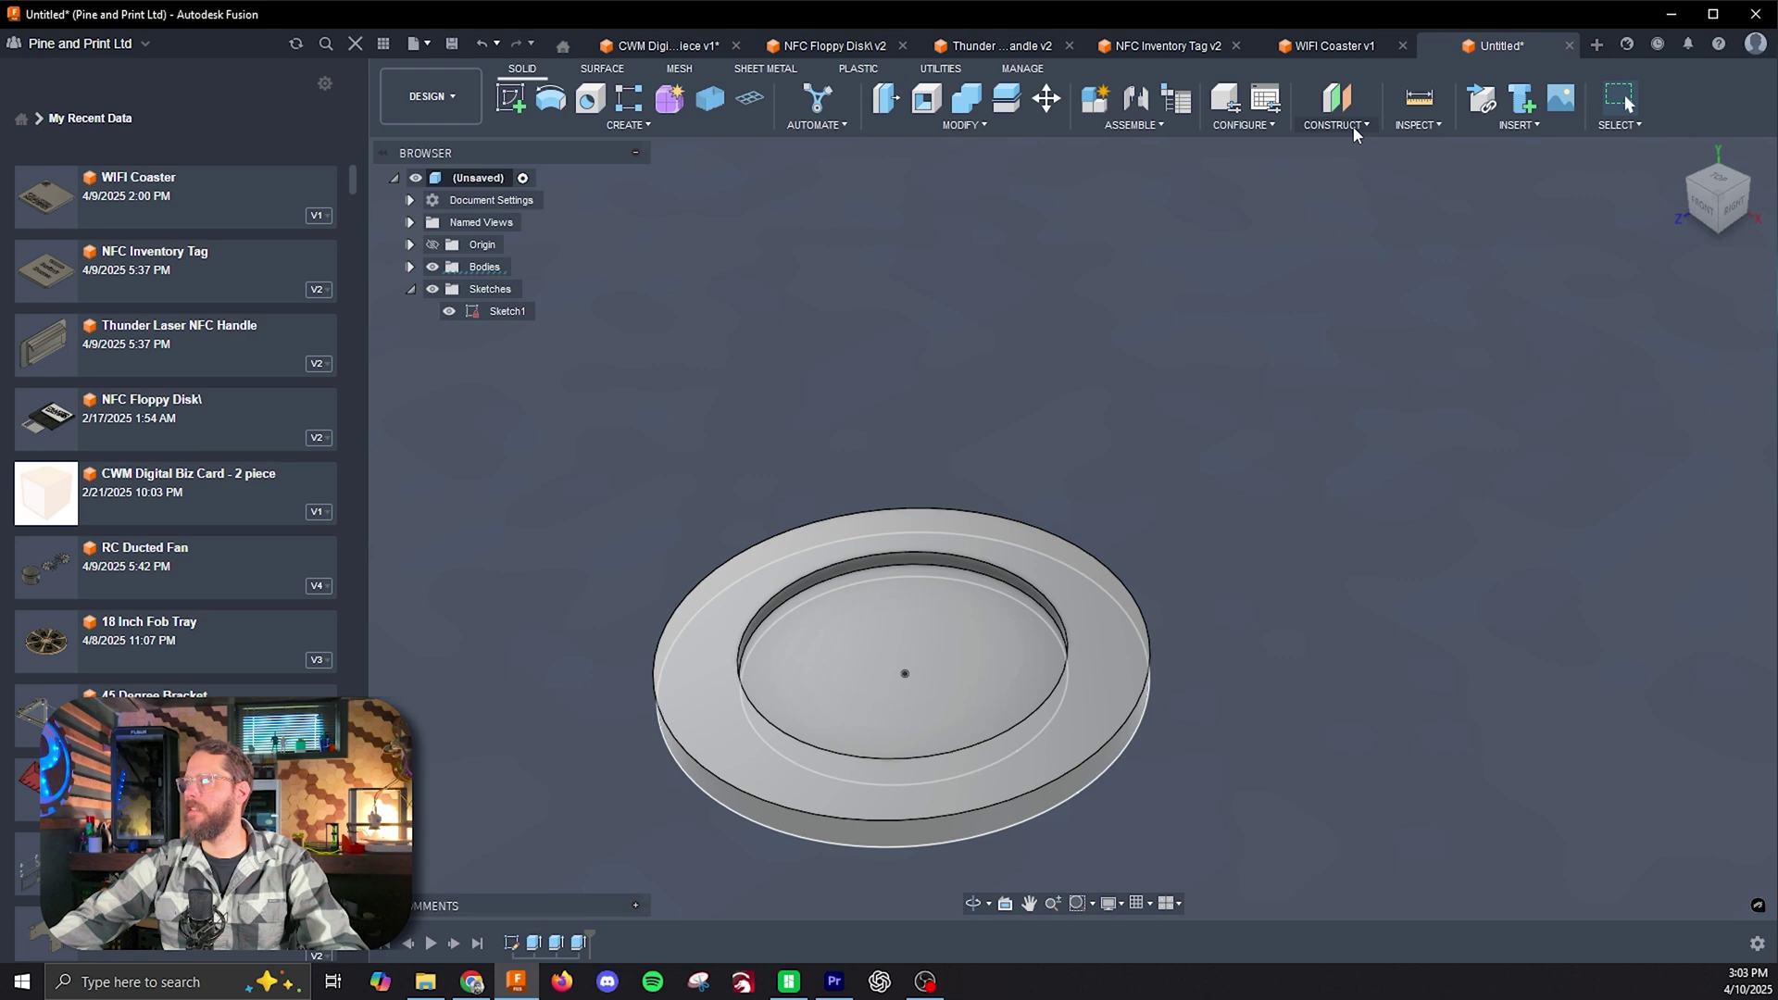
Step: Measure the pocket's depth between its floor edge and the ring's upper inner edge
{"action": "left_click", "coordinate": [1419, 99]}
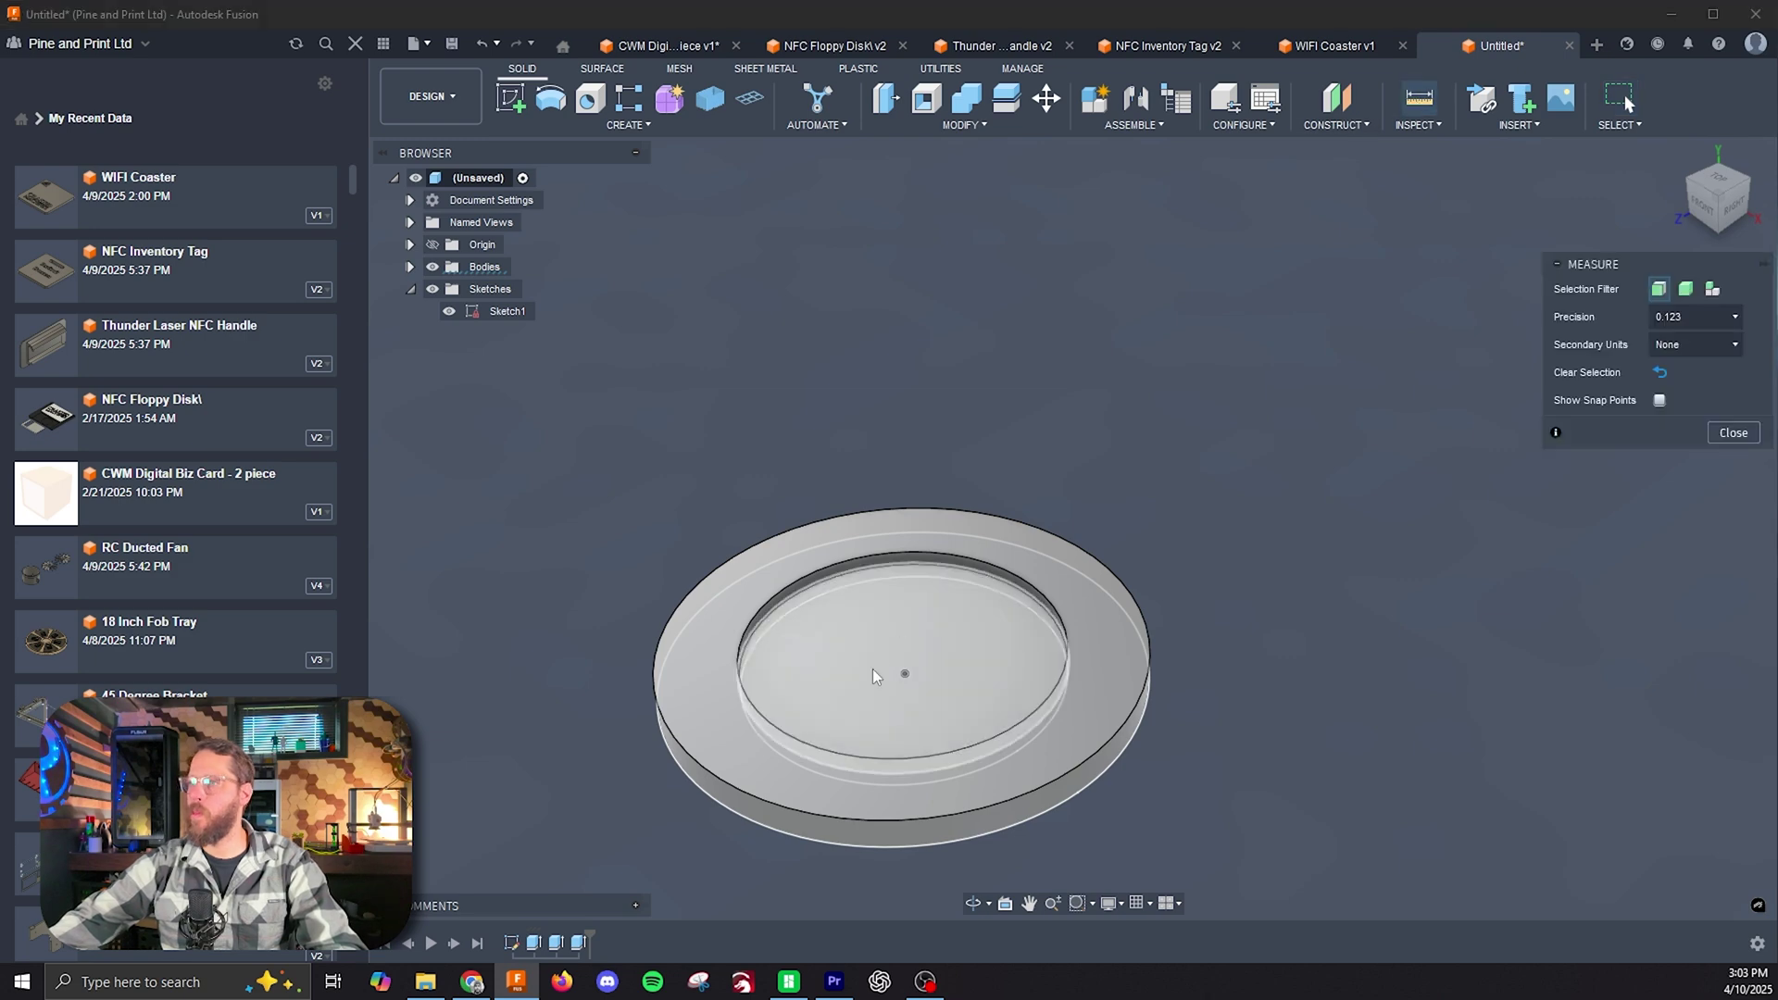
{"action": "left_click", "coordinate": [908, 565]}
{"action": "left_click", "coordinate": [914, 556]}
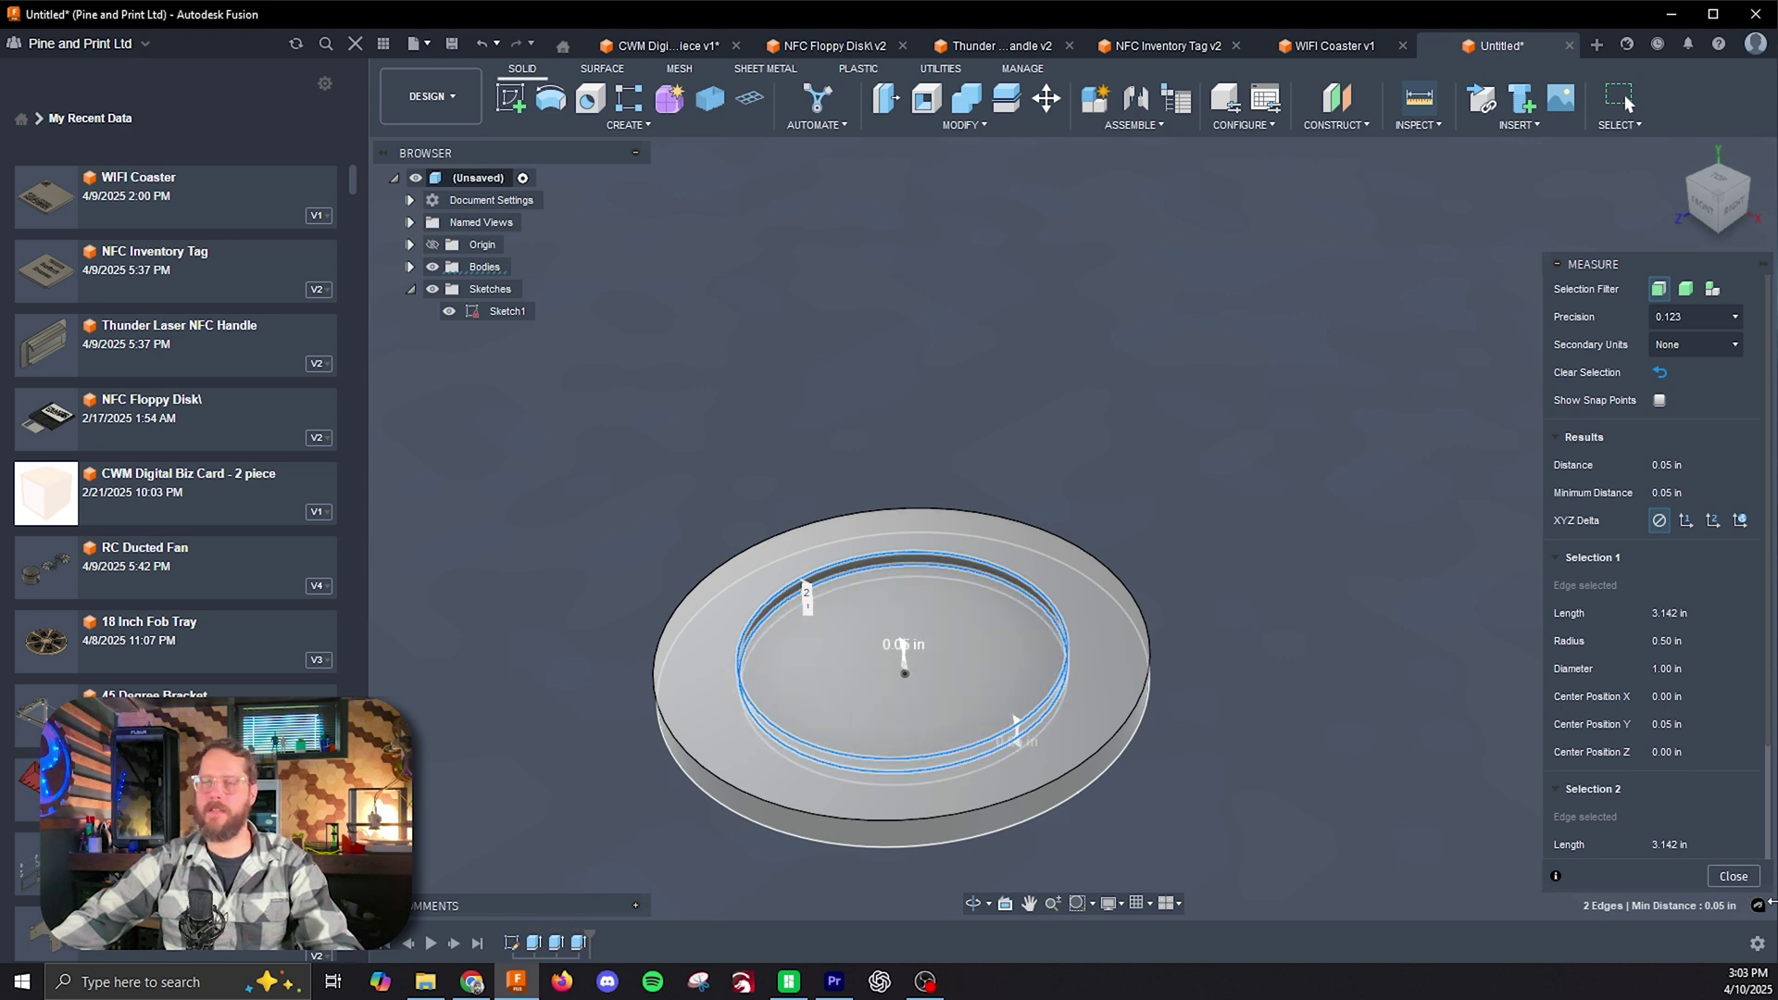
Step: Create a sketch on the ring's top face and finish it without adding any geometry
{"action": "left_click", "coordinate": [1733, 876]}
{"action": "scroll", "coordinate": [1154, 648], "scroll_direction": "down", "scroll_amount": 2}
{"action": "right_click", "coordinate": [1154, 648]}
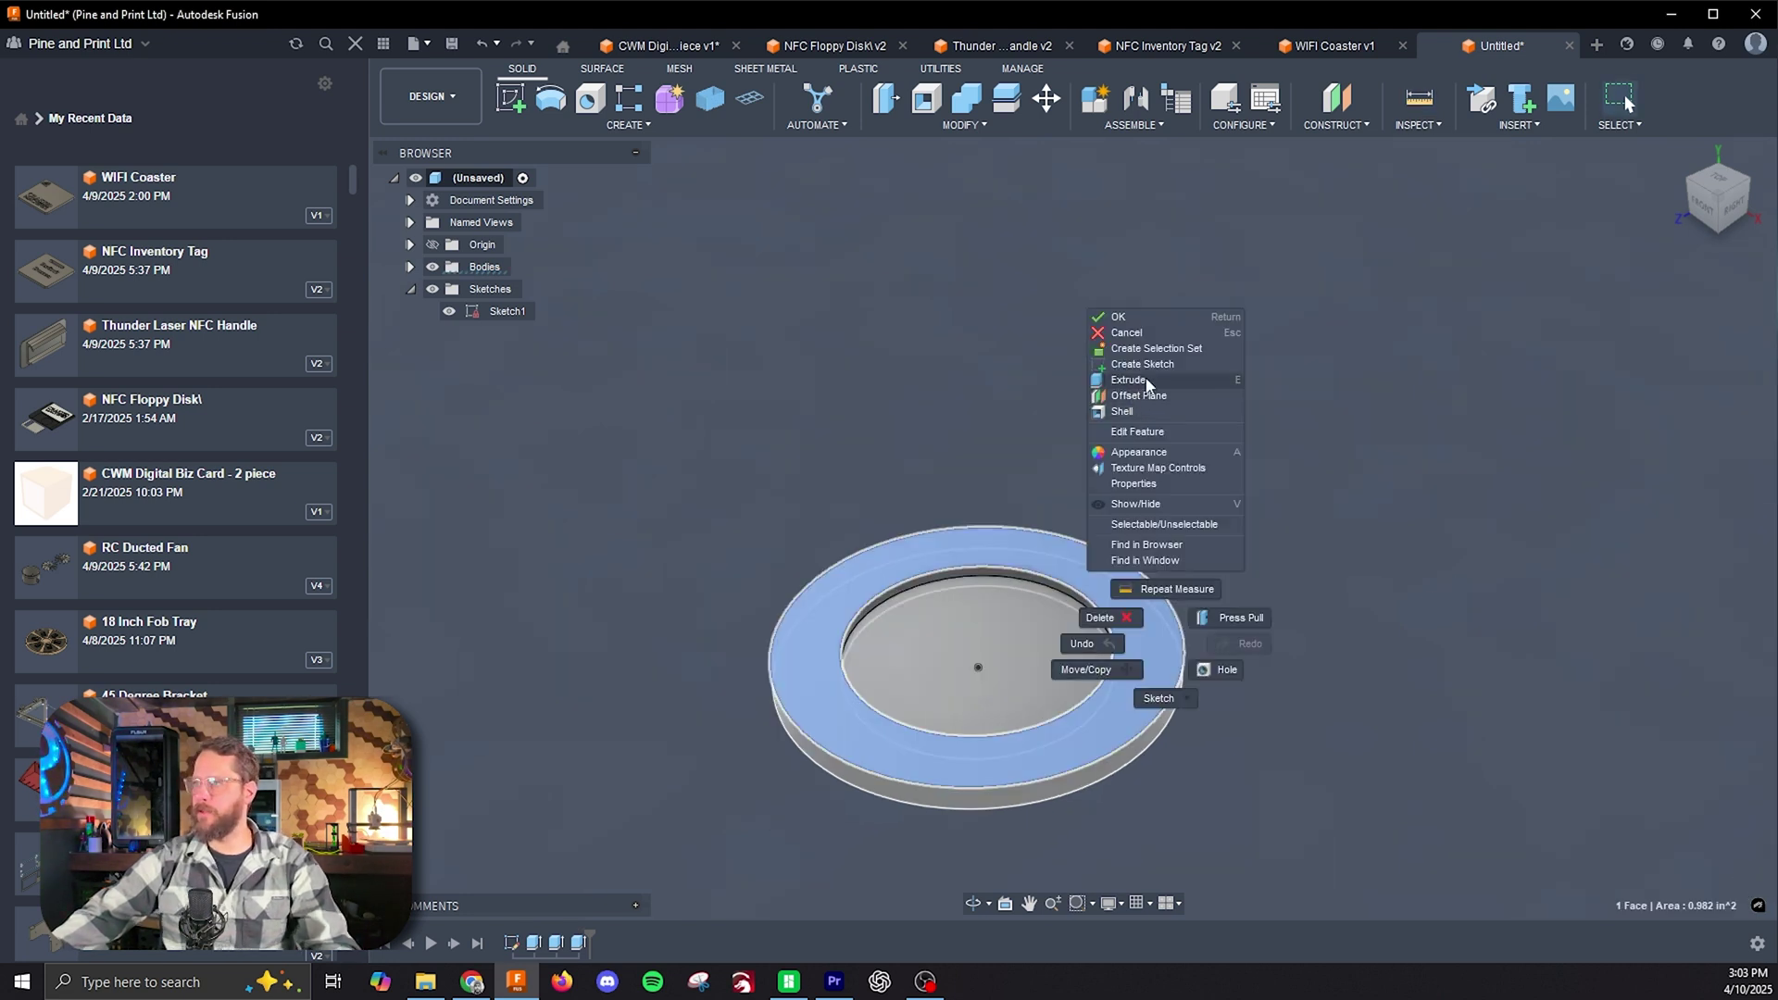
{"action": "left_click", "coordinate": [1158, 350]}
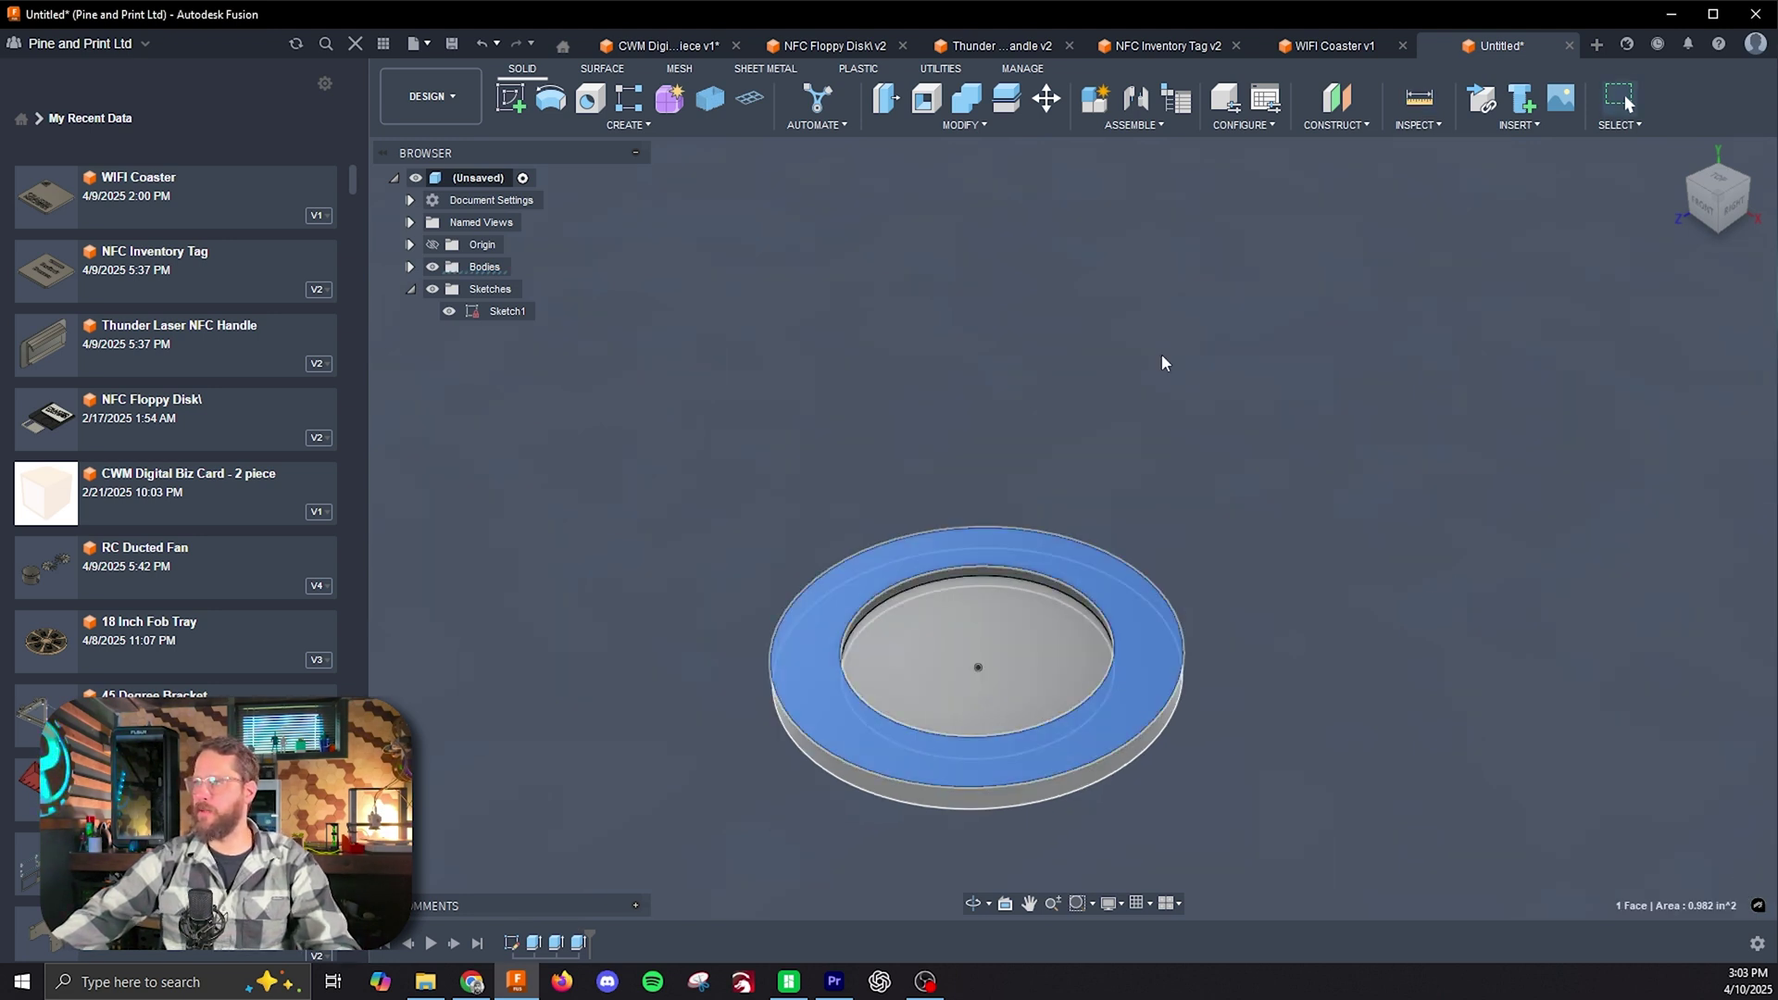
{"action": "right_click", "coordinate": [1166, 570]}
{"action": "left_click", "coordinate": [1365, 472]}
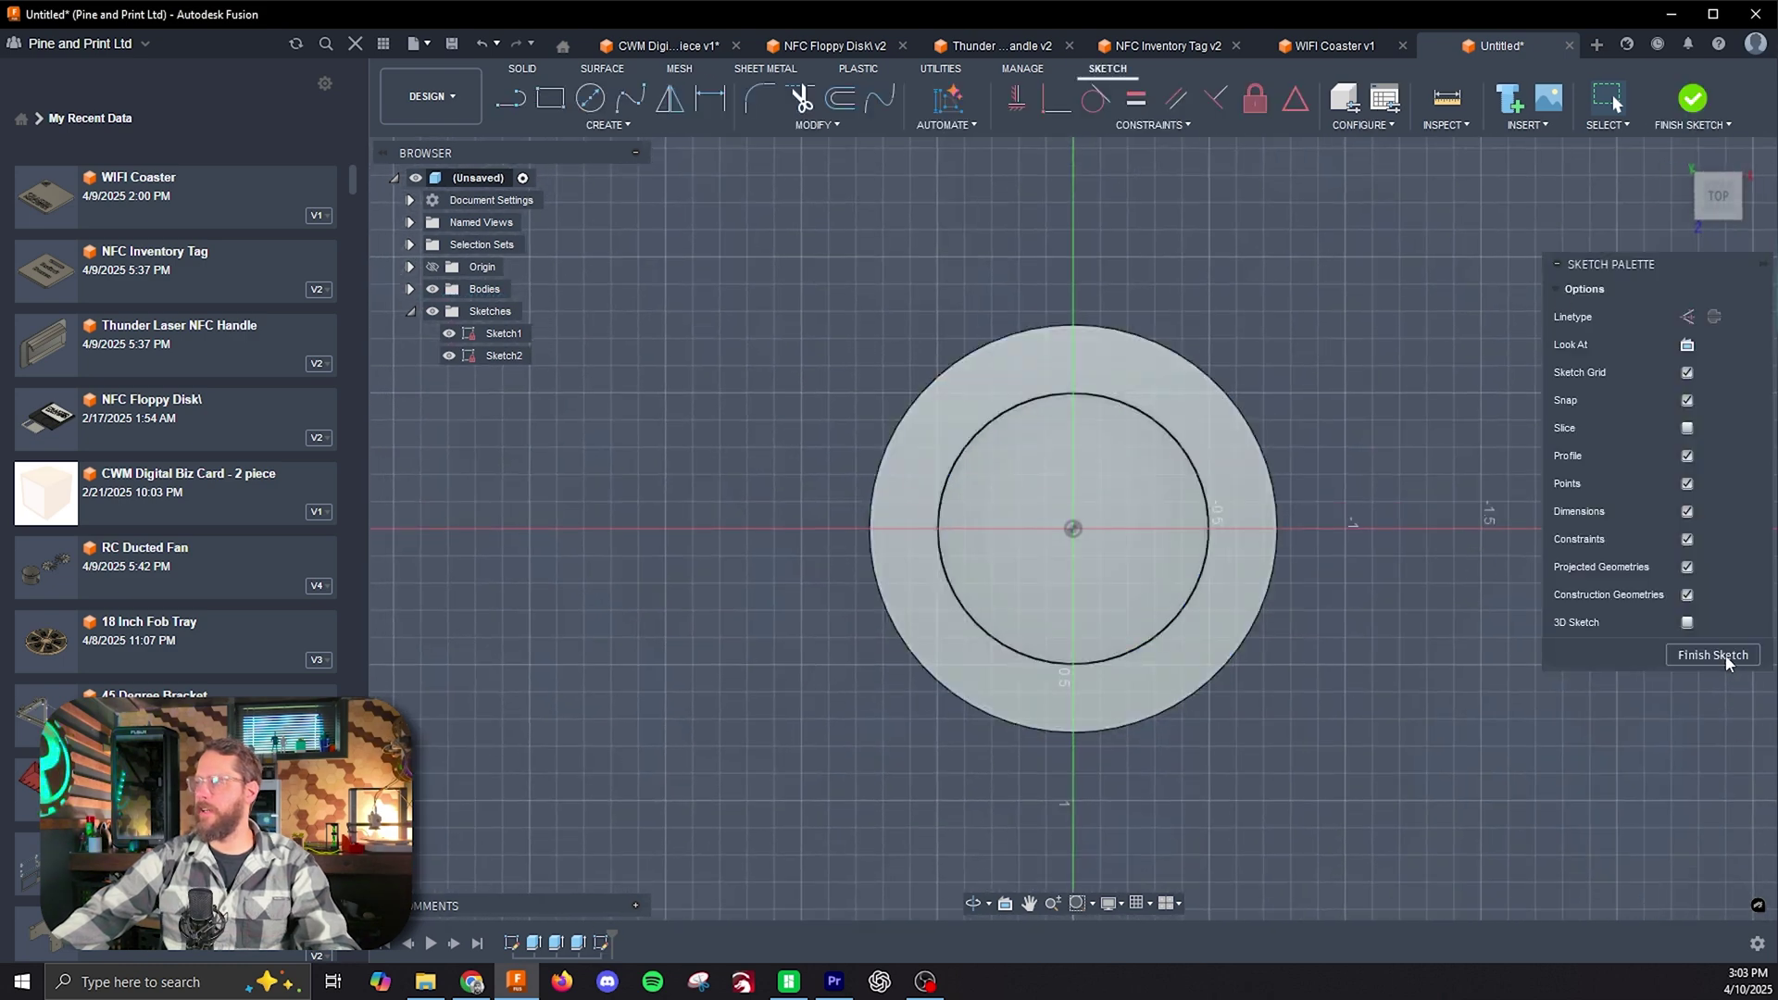
{"action": "left_click", "coordinate": [1712, 655]}
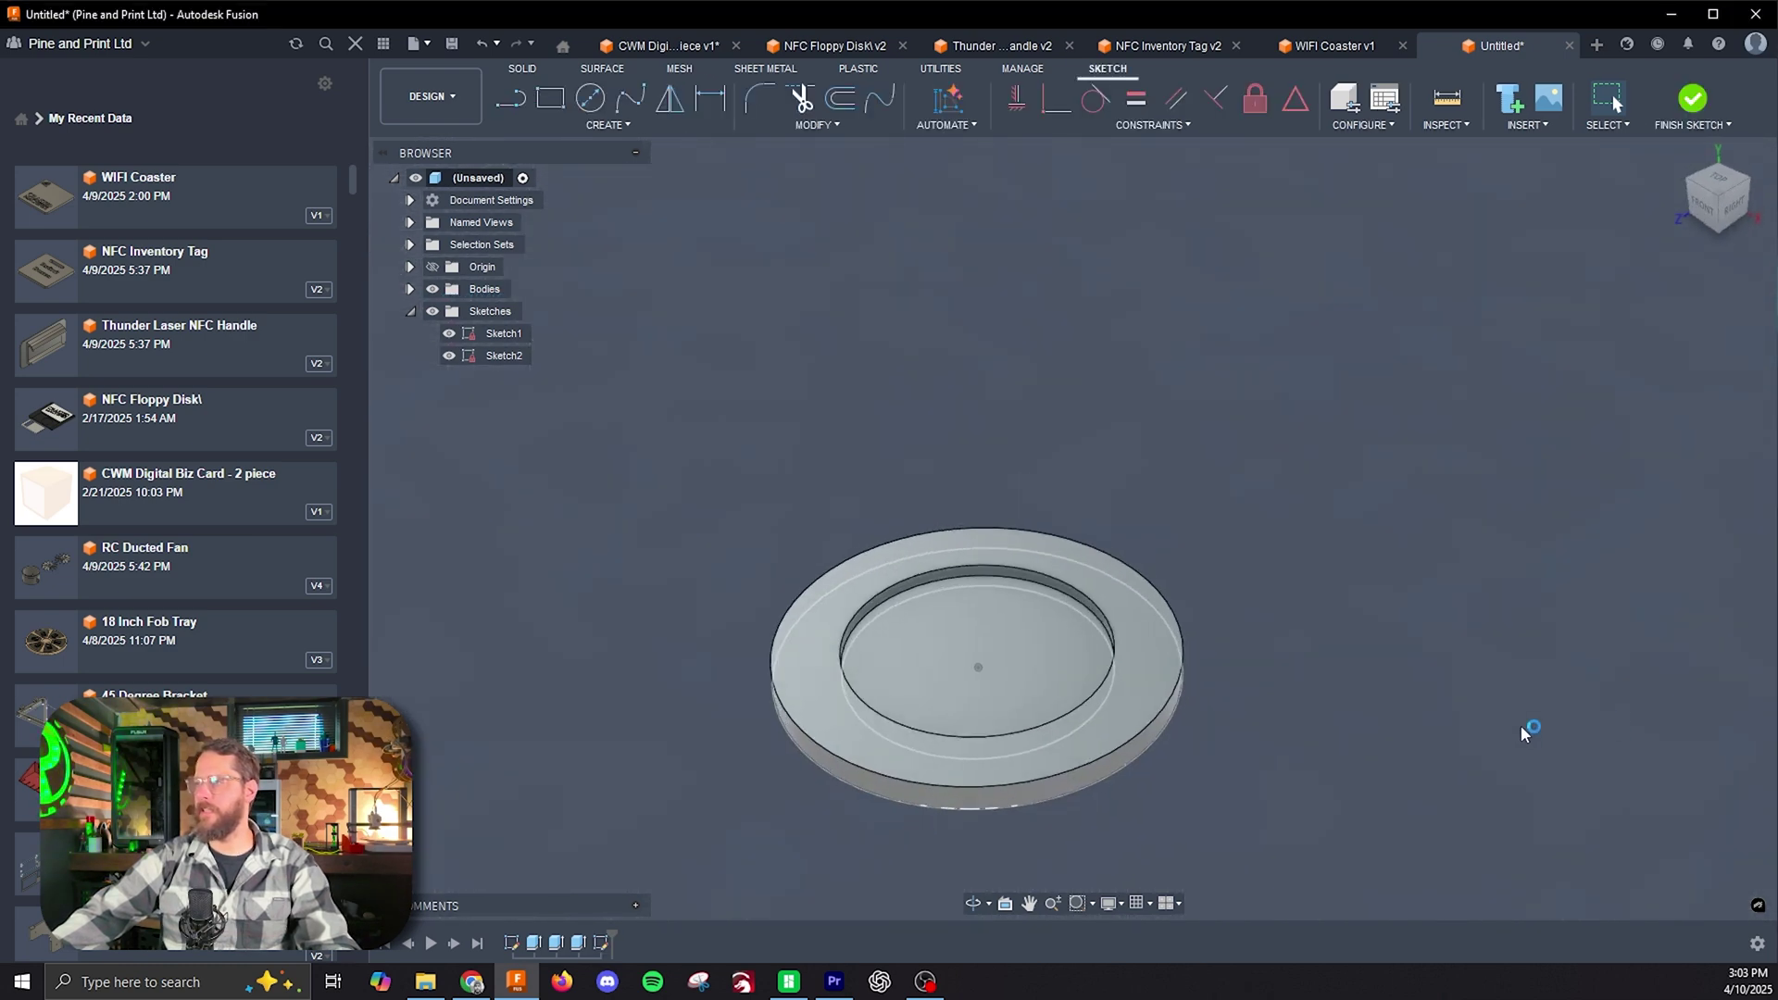
Step: Extrude the inner circle and outer ring profiles of Sketch2 upward 0.05 in to cover the pocket
{"action": "left_click", "coordinate": [1132, 630]}
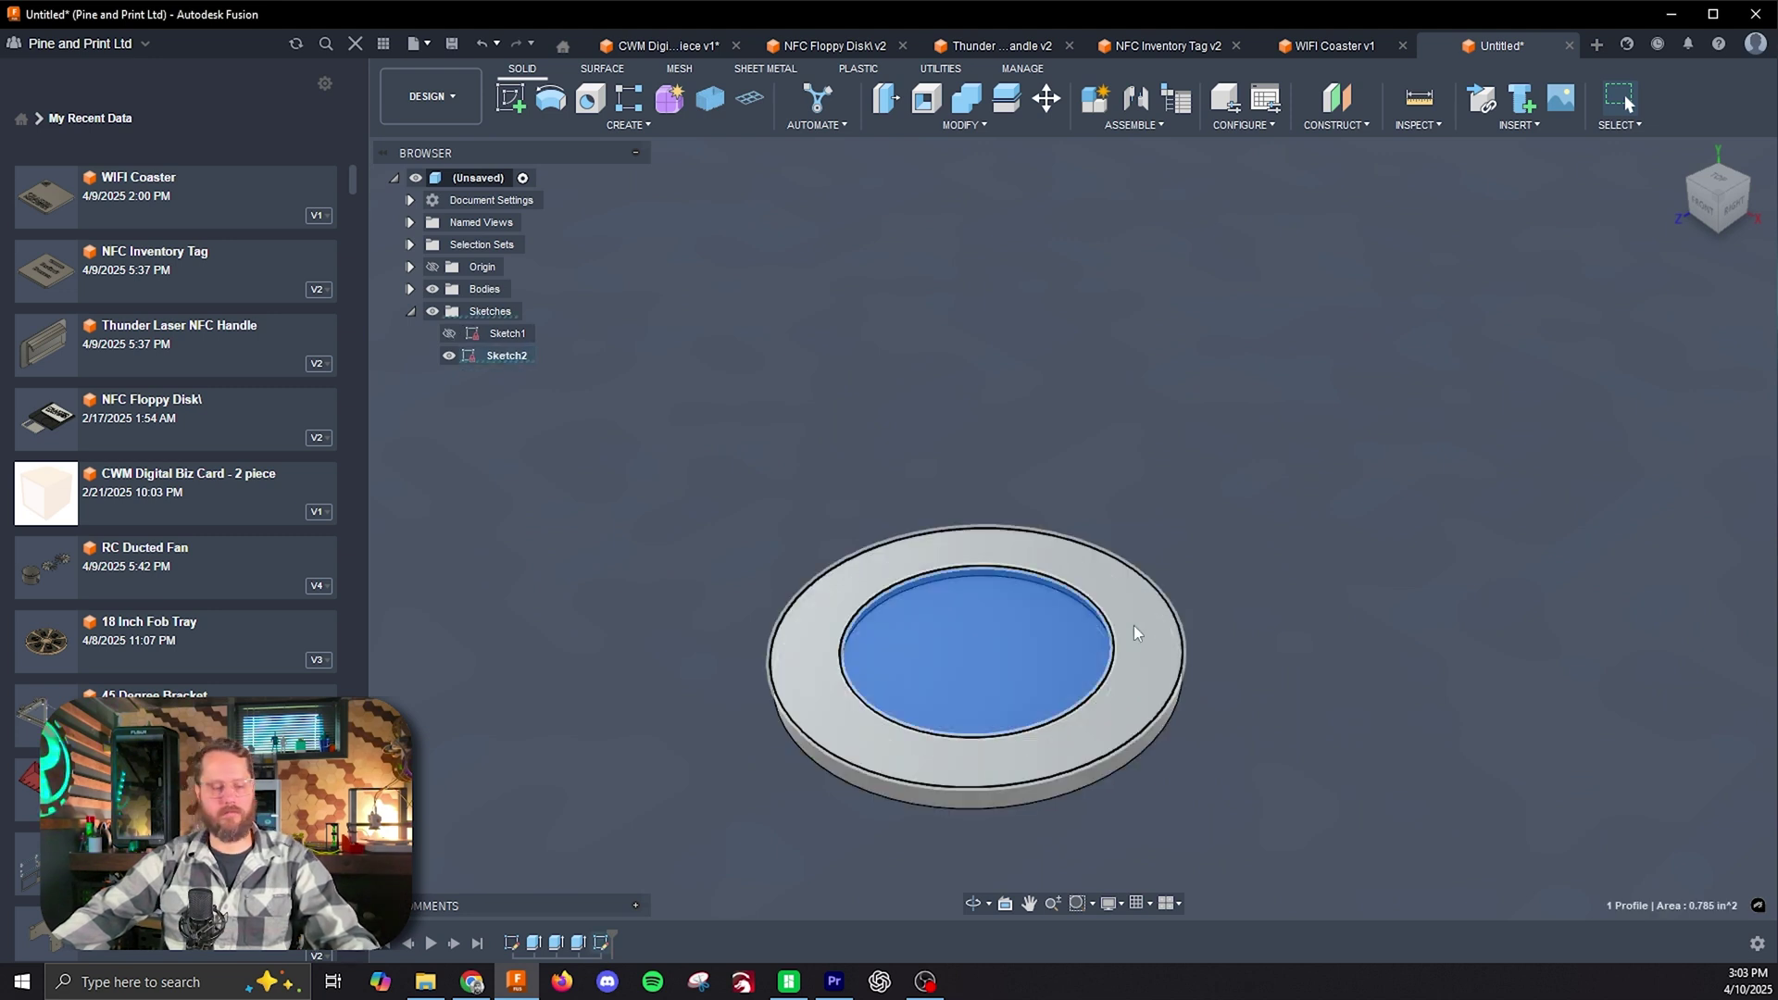
{"action": "left_click", "coordinate": [1163, 630], "text": "shift"}
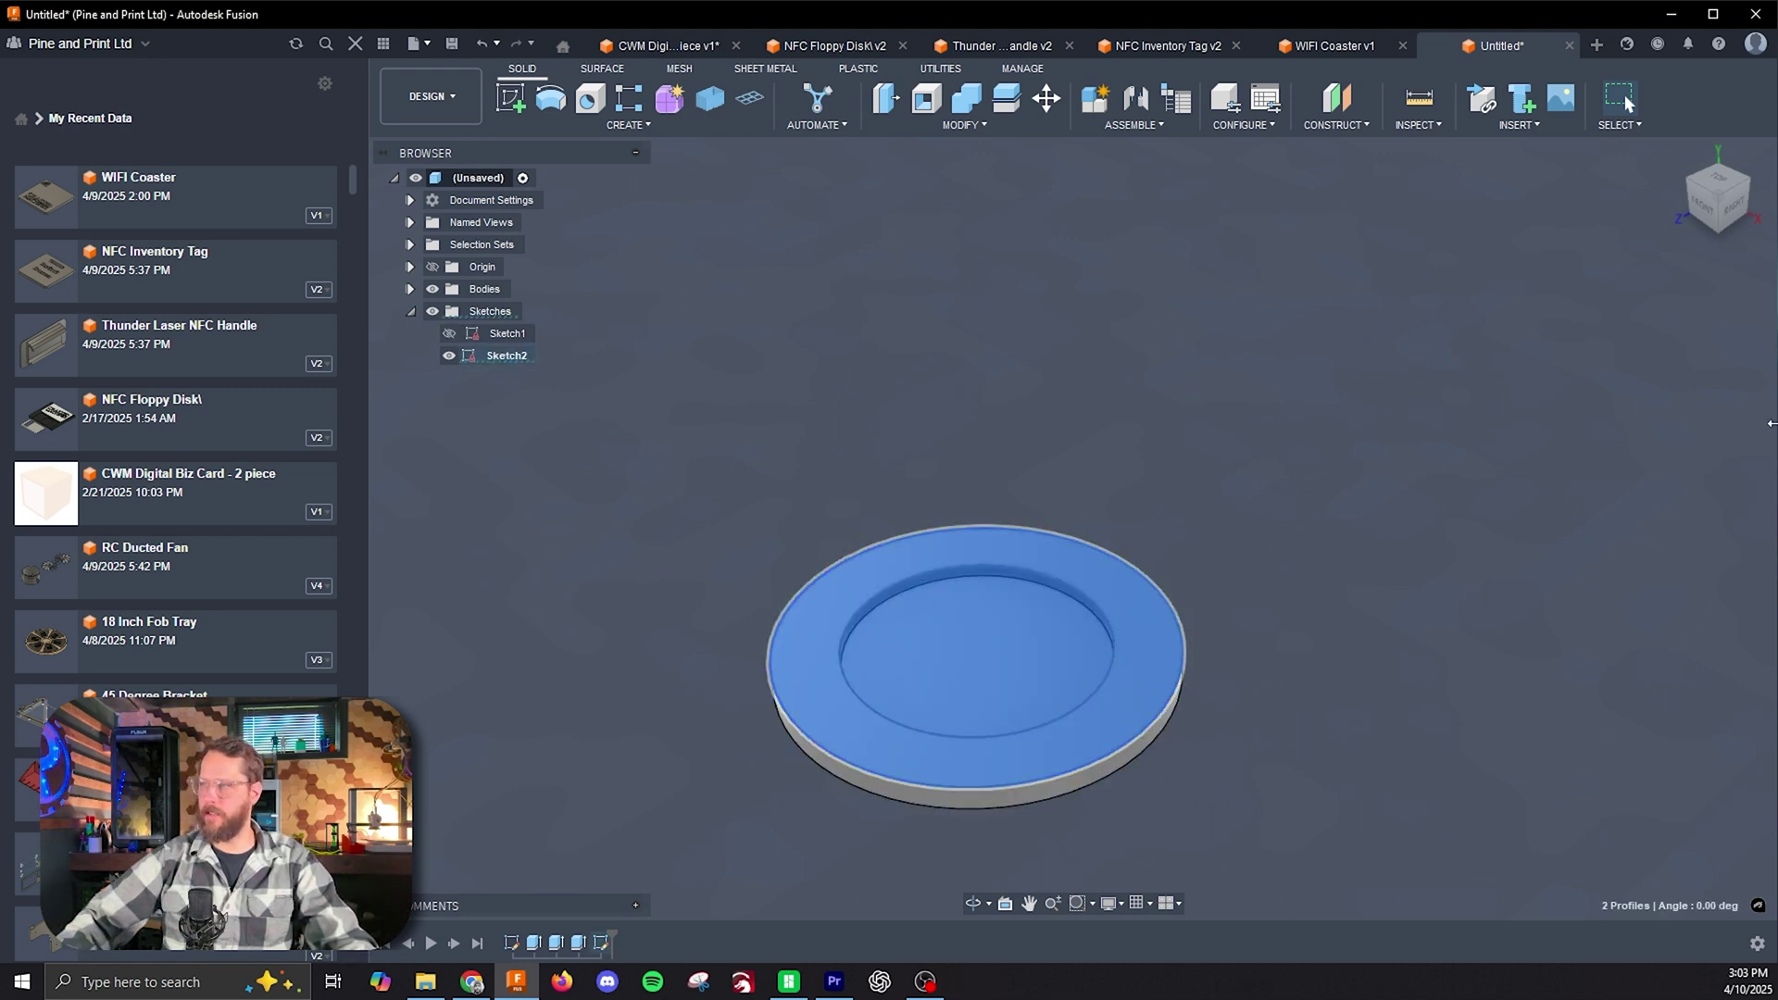
{"action": "type", "text": "e"}
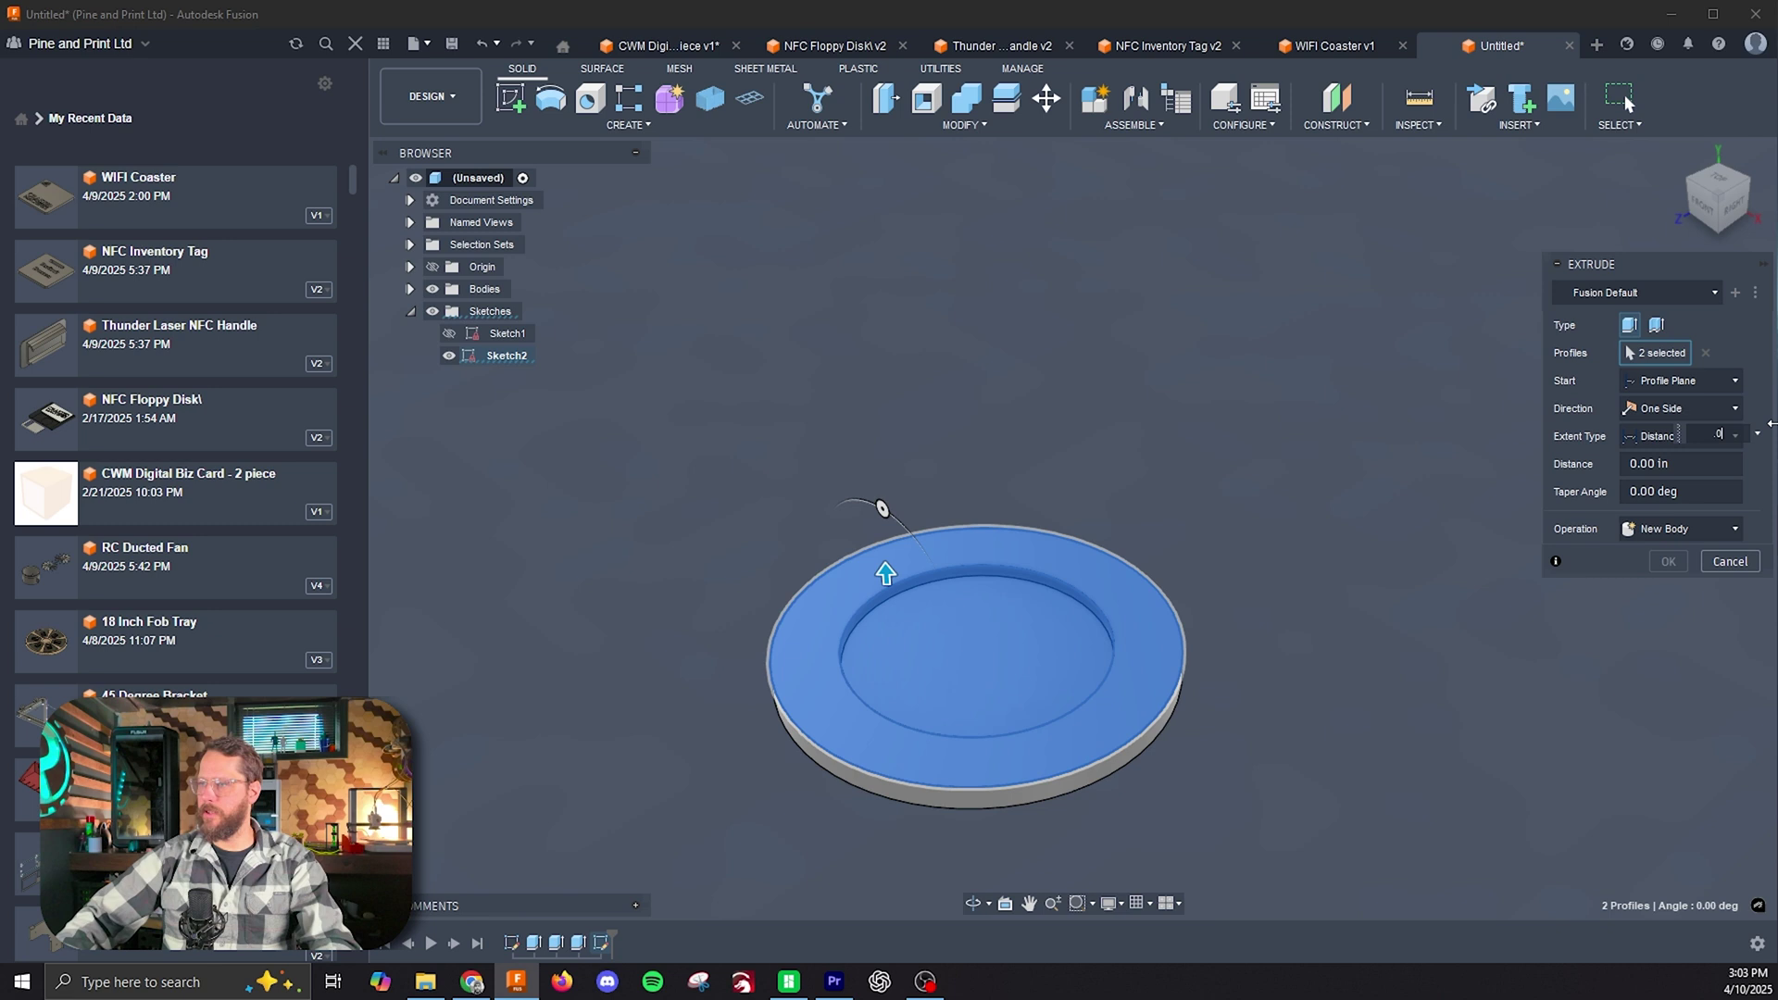
{"action": "type", "text": ".05"}
{"action": "key", "text": "Return"}
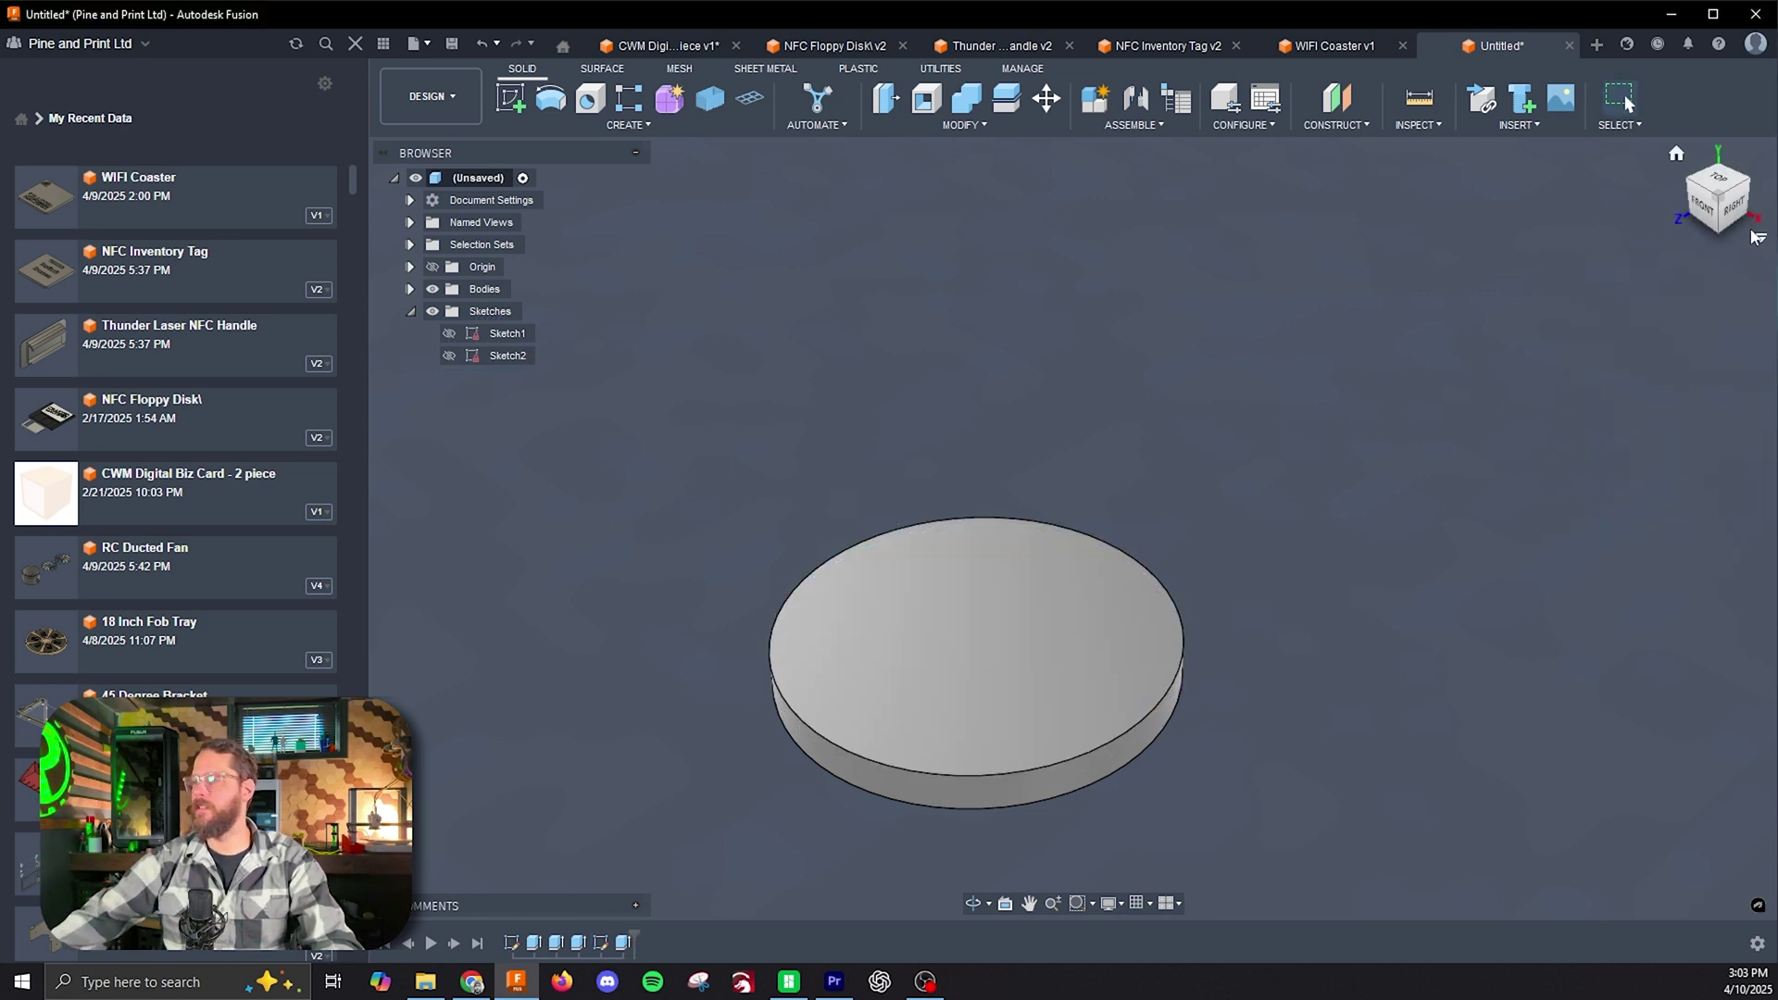
Step: Create a section analysis on the YZ plane through the disc to inspect the enclosed pocket
{"action": "left_click", "coordinate": [1715, 206]}
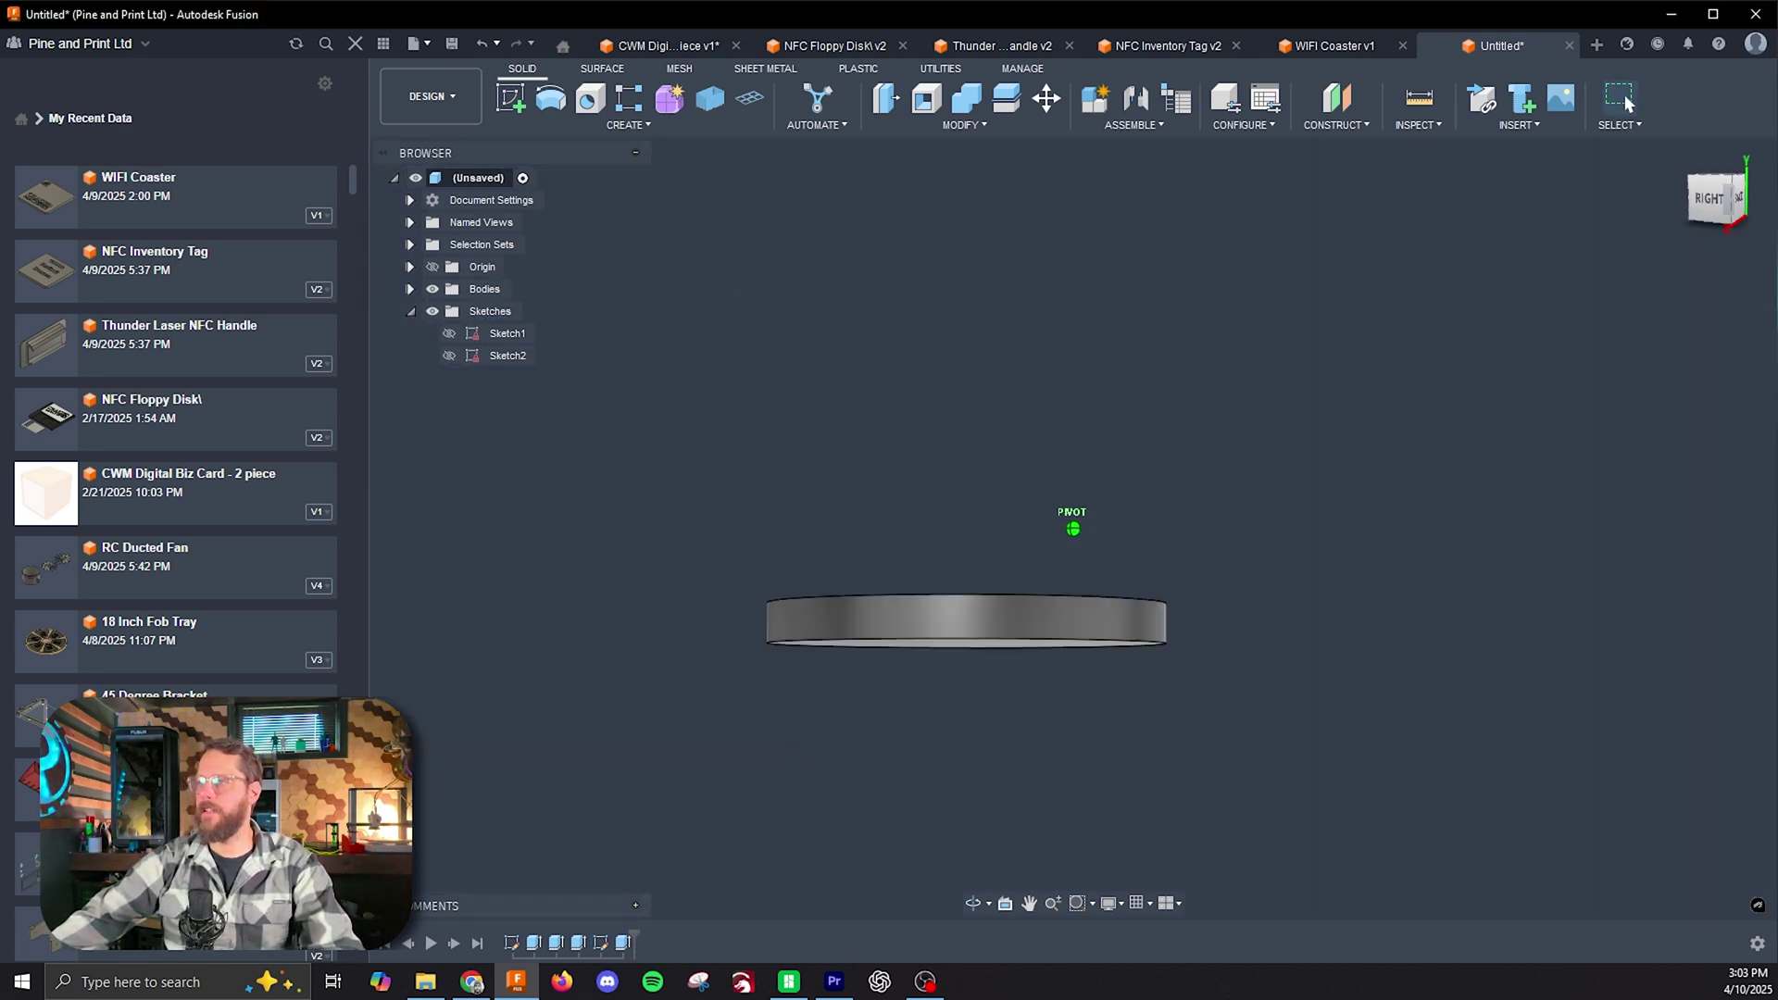
{"action": "left_click_drag", "start_coordinate": [1725, 200], "coordinate": [1725, 235]}
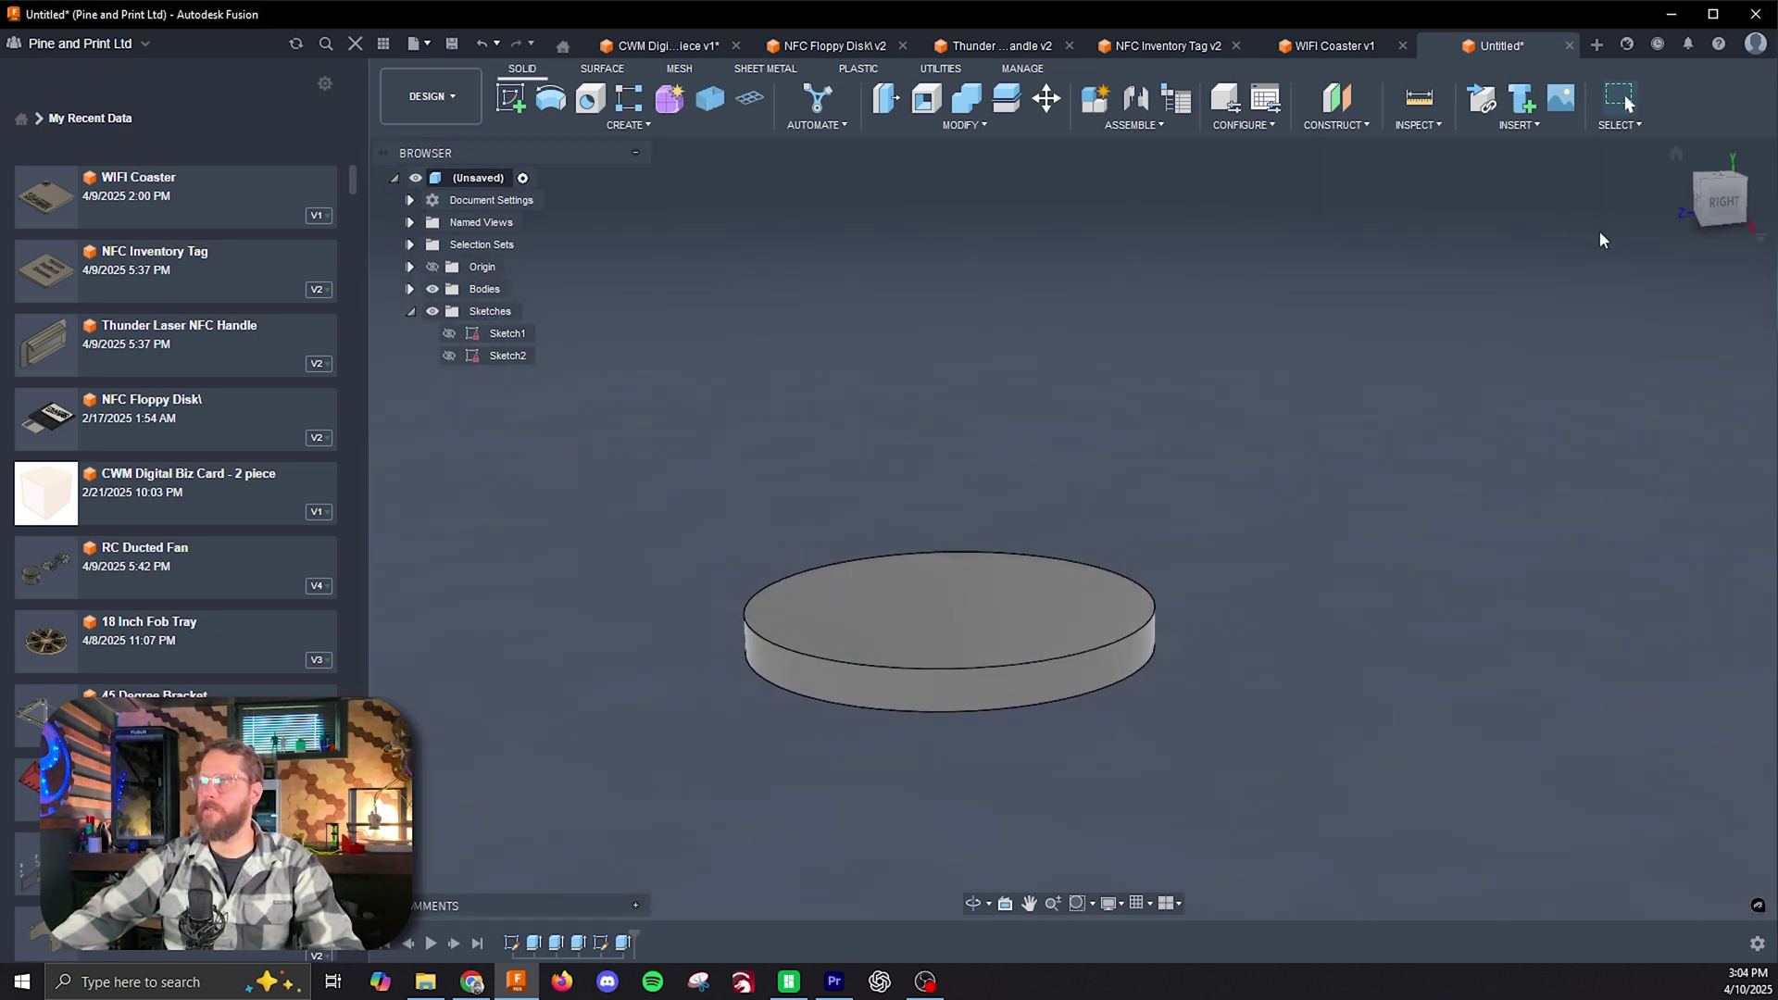
{"action": "left_click", "coordinate": [1420, 100]}
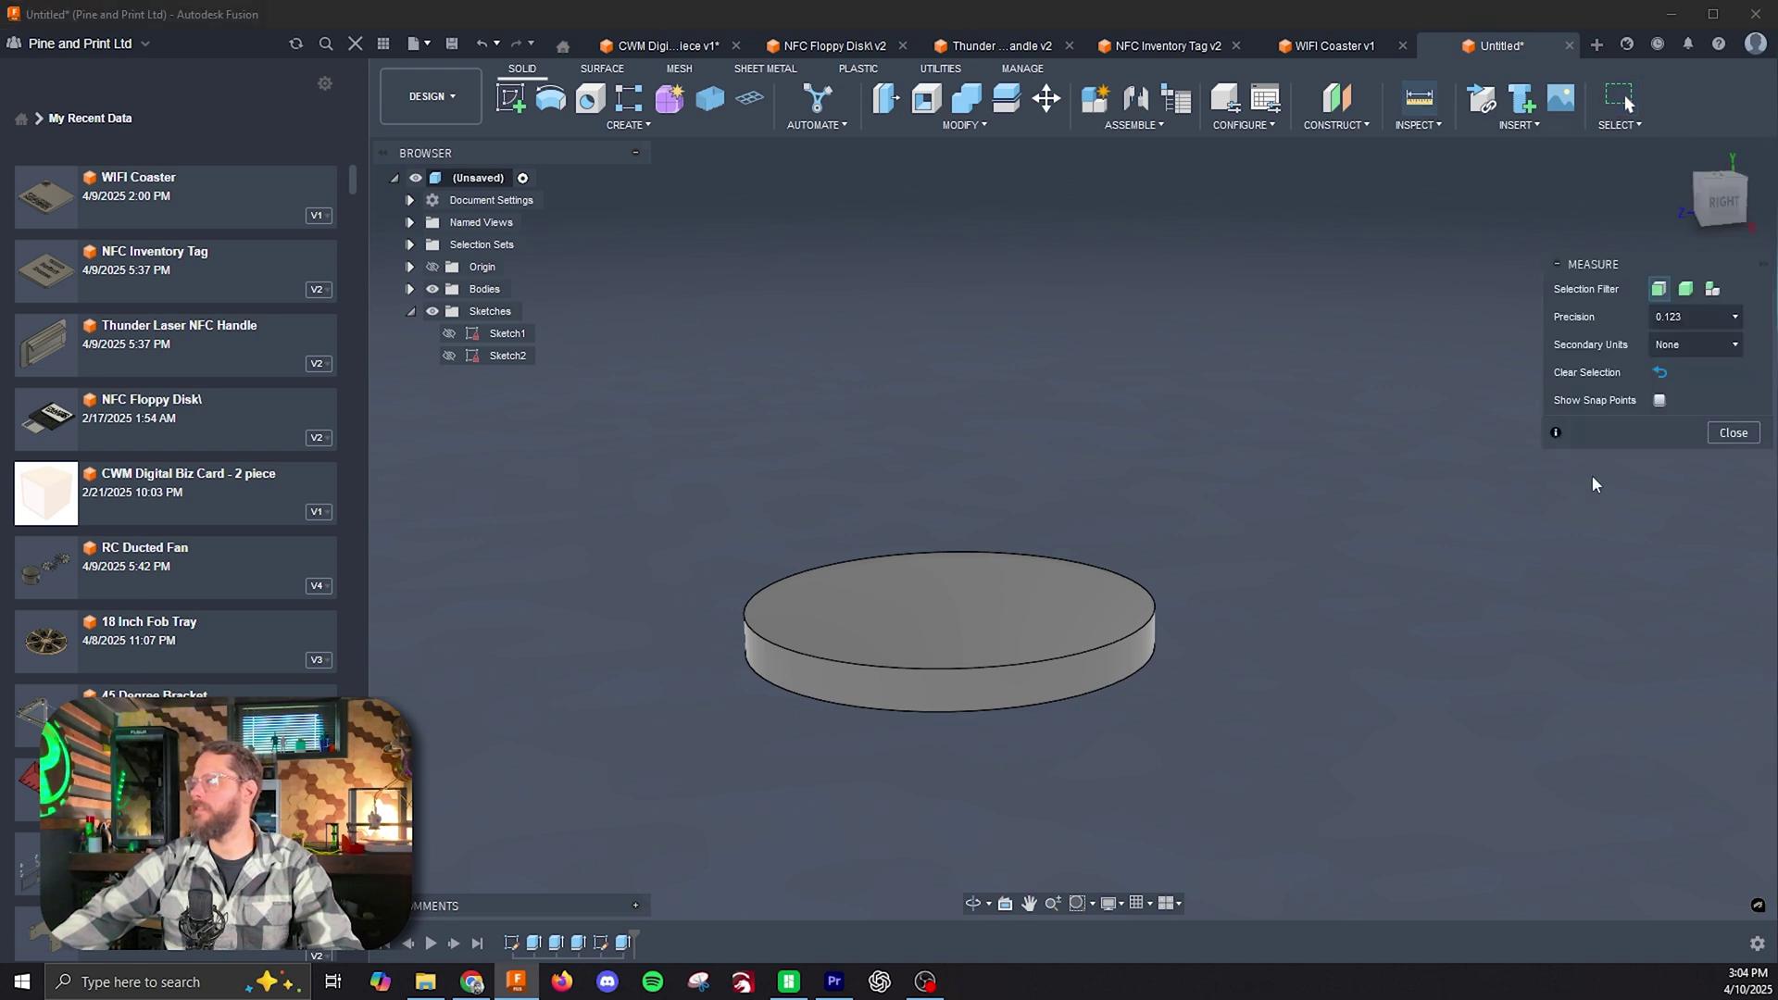
{"action": "left_click", "coordinate": [1732, 432]}
{"action": "left_click", "coordinate": [1418, 124]}
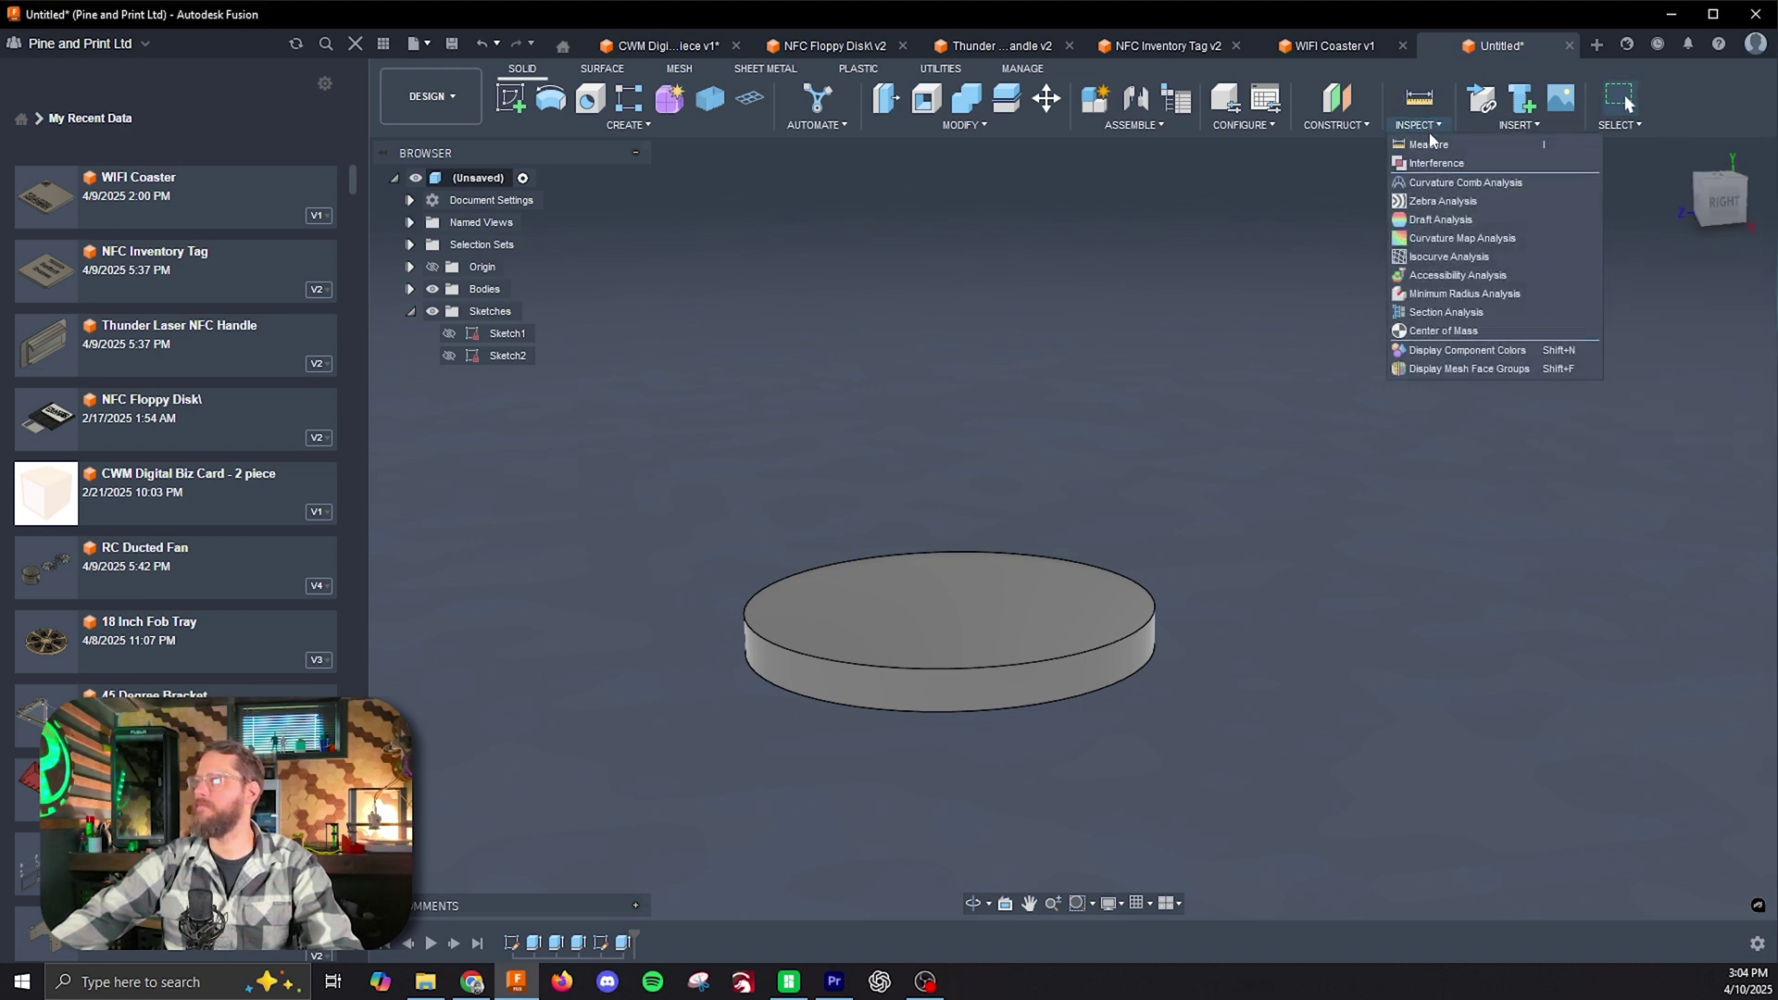
{"action": "left_click", "coordinate": [1468, 326]}
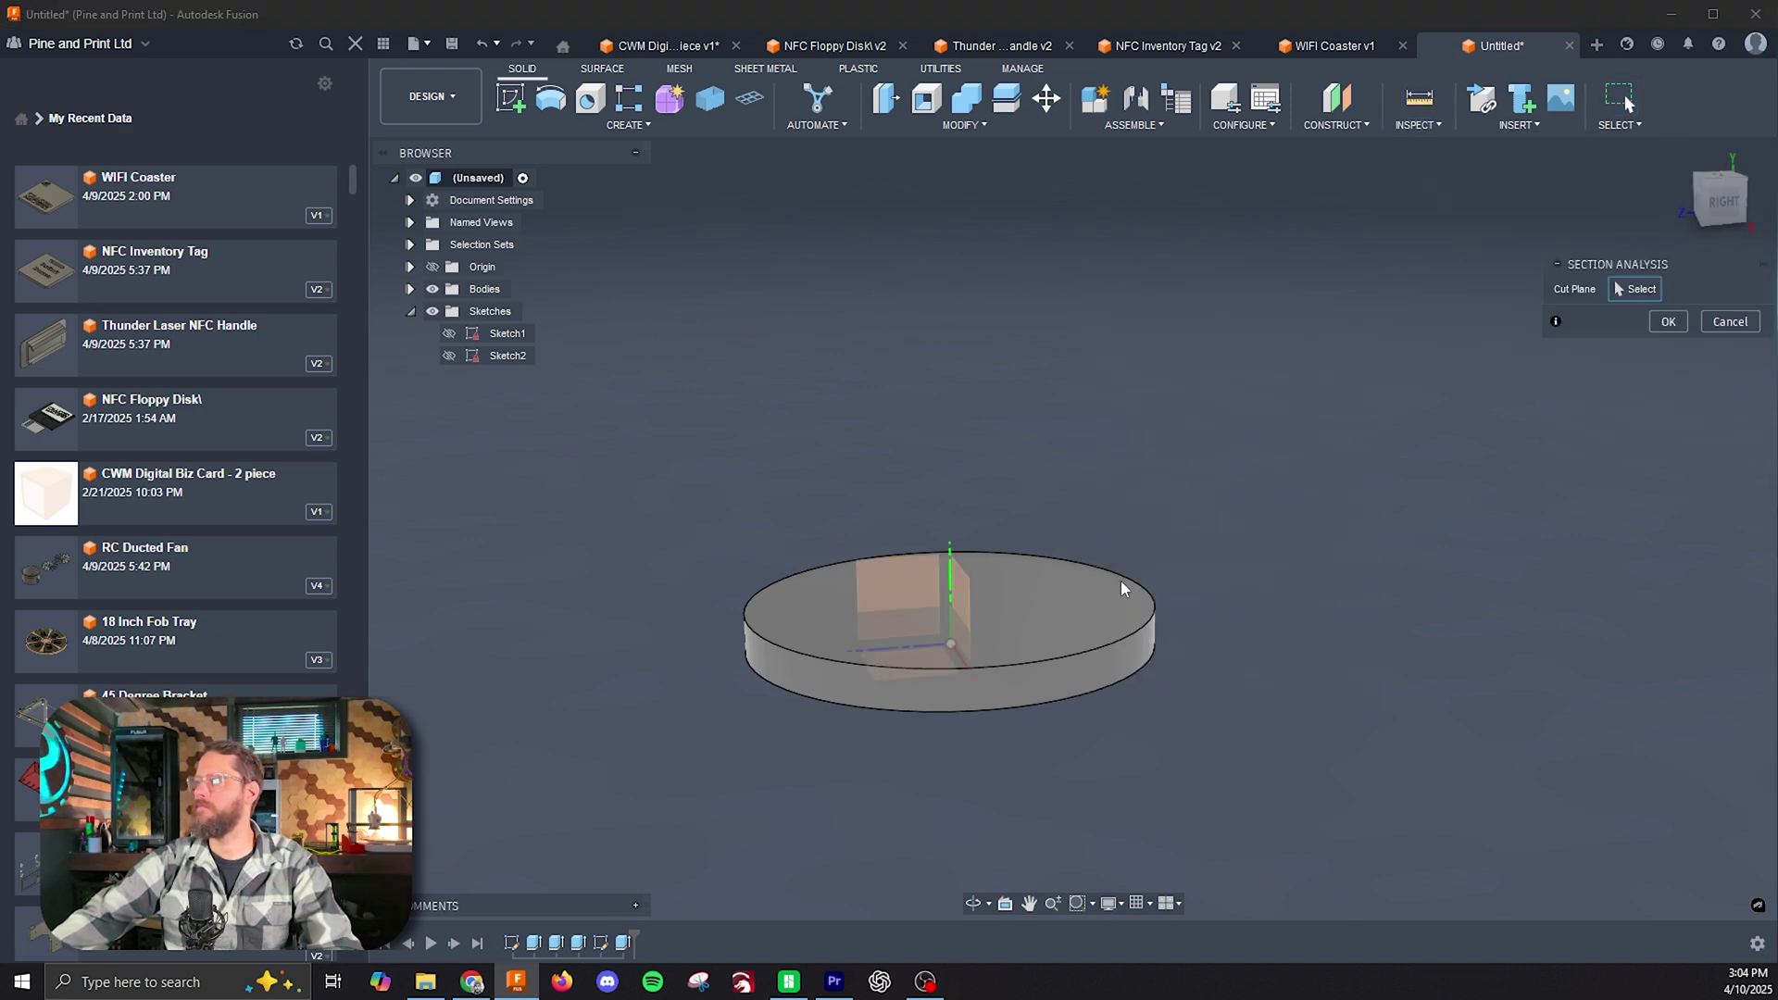
{"action": "left_click", "coordinate": [912, 575]}
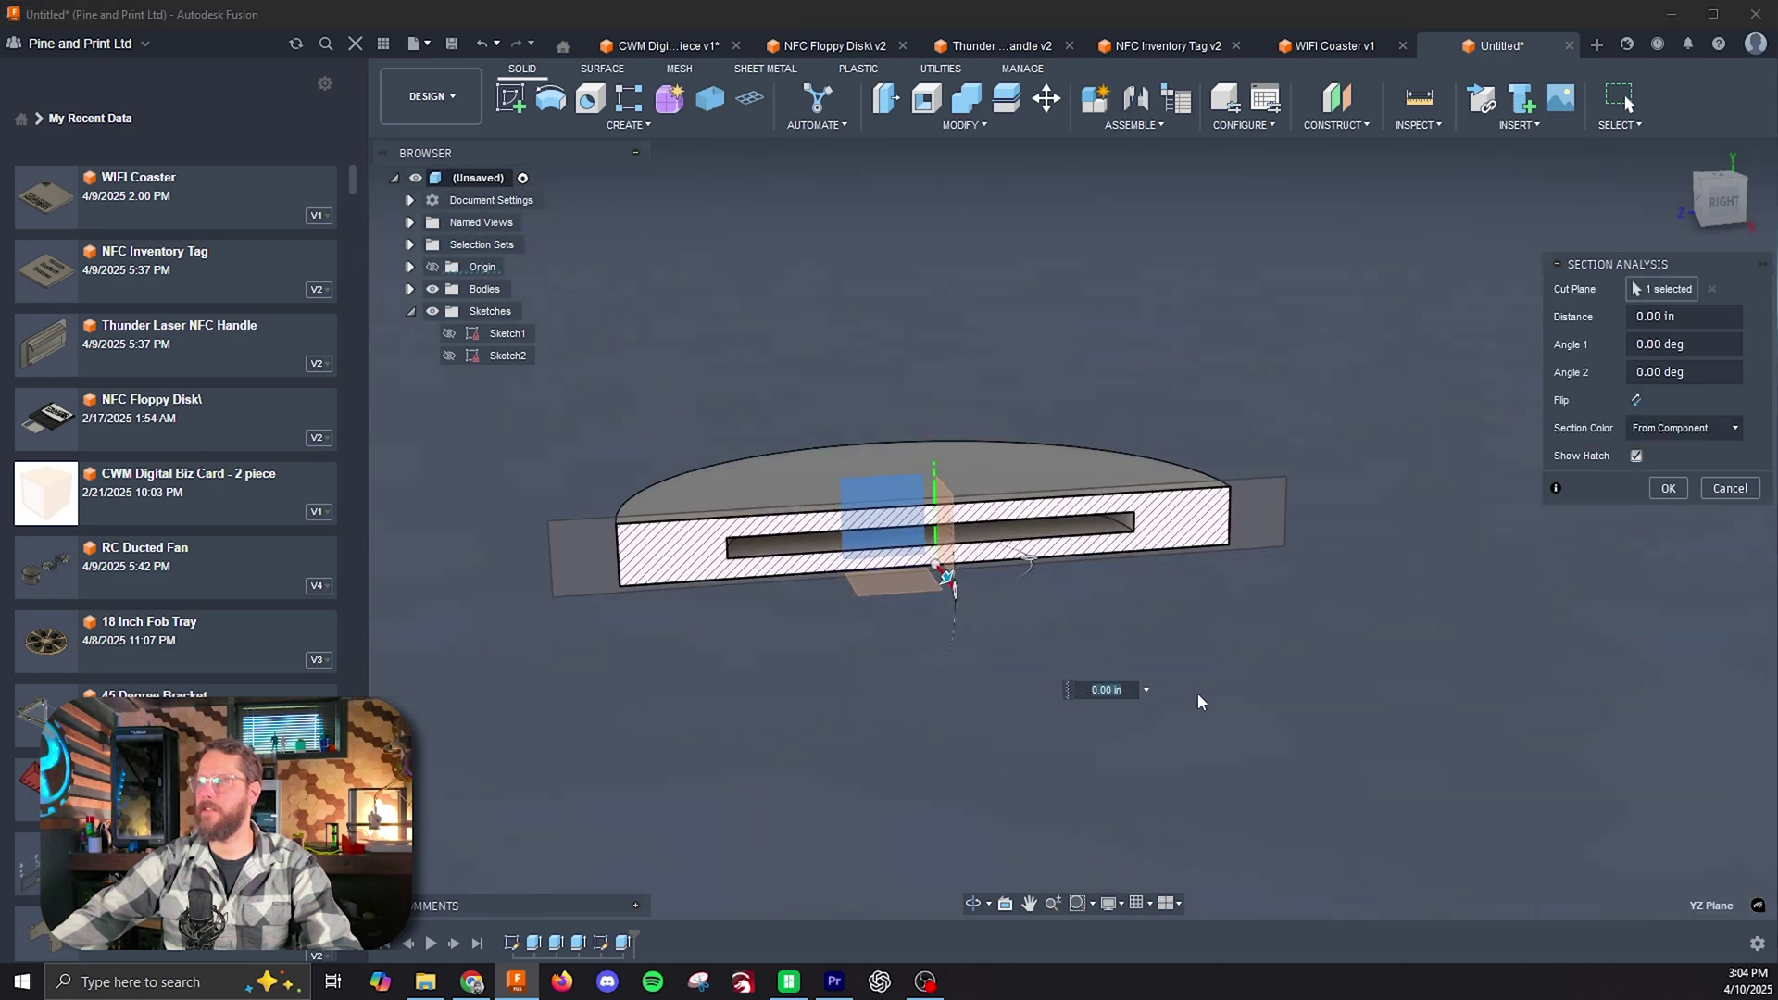
{"action": "left_click", "coordinate": [1723, 202]}
{"action": "mouse_move", "coordinate": [1073, 528]}
{"action": "middle_mouse_down", "text": "shift"}
{"action": "mouse_move", "coordinate": [1084, 593]}
{"action": "mouse_move", "coordinate": [1176, 565]}
{"action": "middle_mouse_up", "text": "shift"}
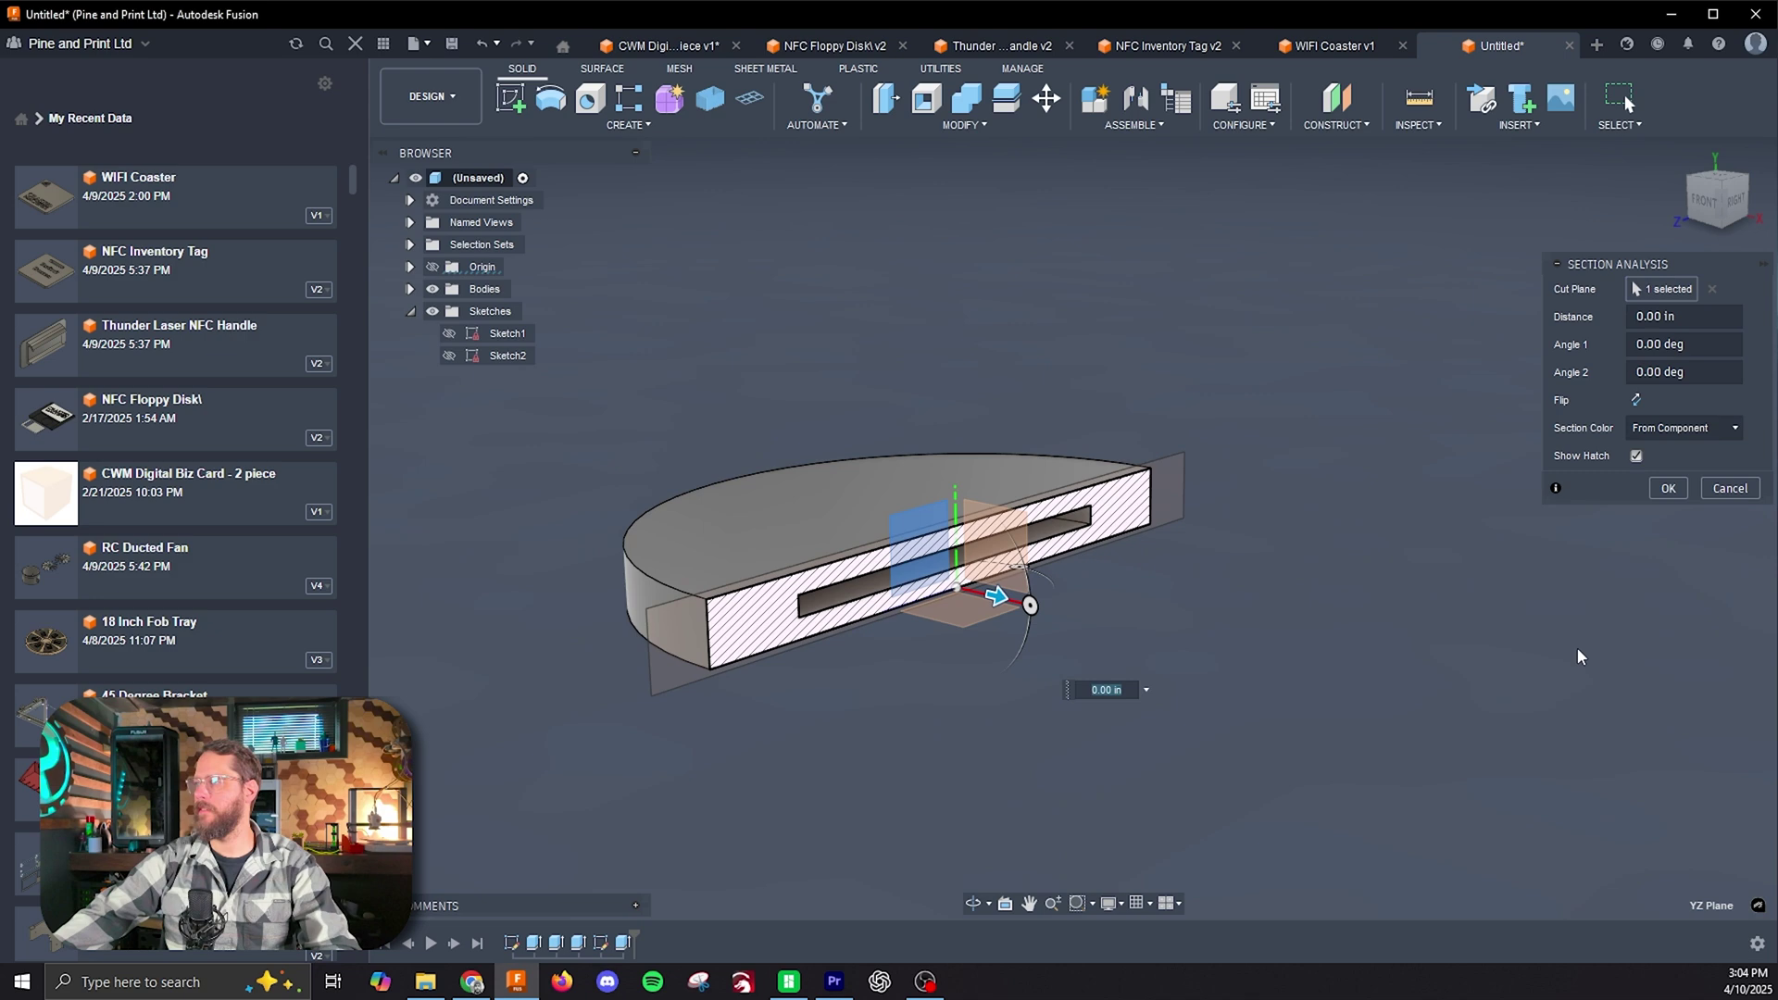
{"action": "left_click", "coordinate": [1668, 489]}
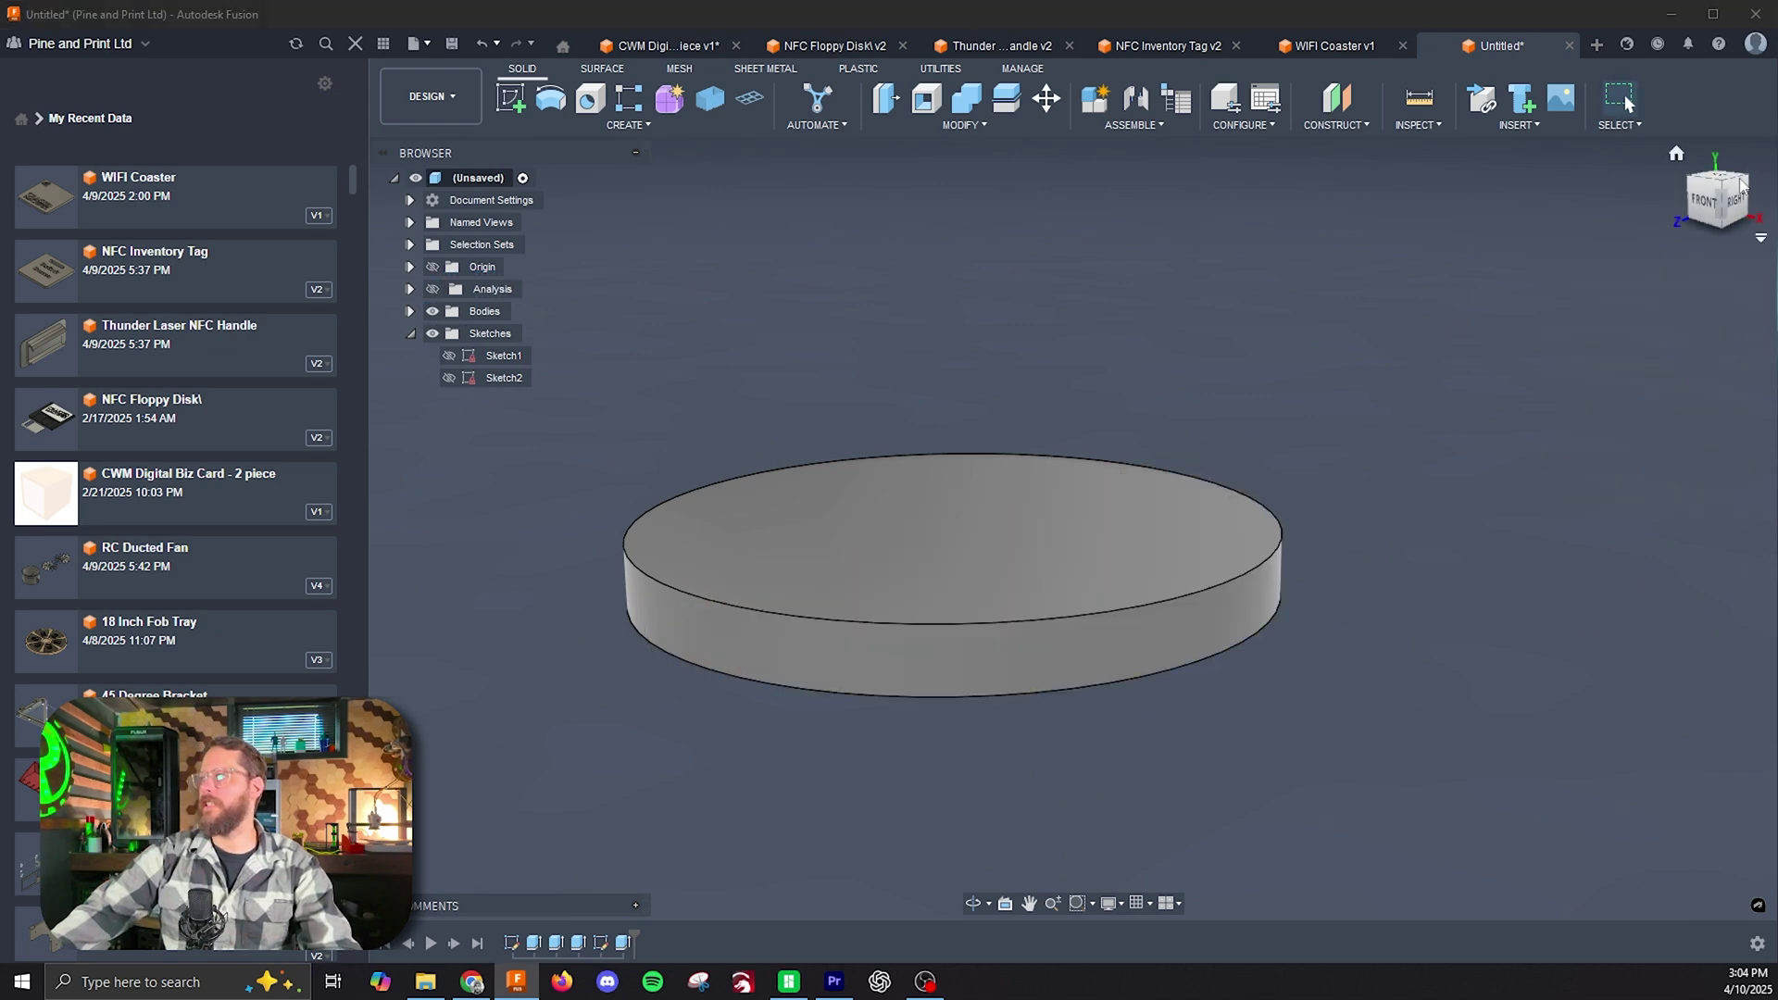
Step: Start a sketch on the disc's top face and draw a small circle centred on the vertical axis near the upper edge
{"action": "mouse_move", "coordinate": [1735, 186]}
{"action": "left_mouse_down"}
{"action": "mouse_move", "coordinate": [1750, 302]}
{"action": "mouse_move", "coordinate": [1749, 287]}
{"action": "left_mouse_up"}
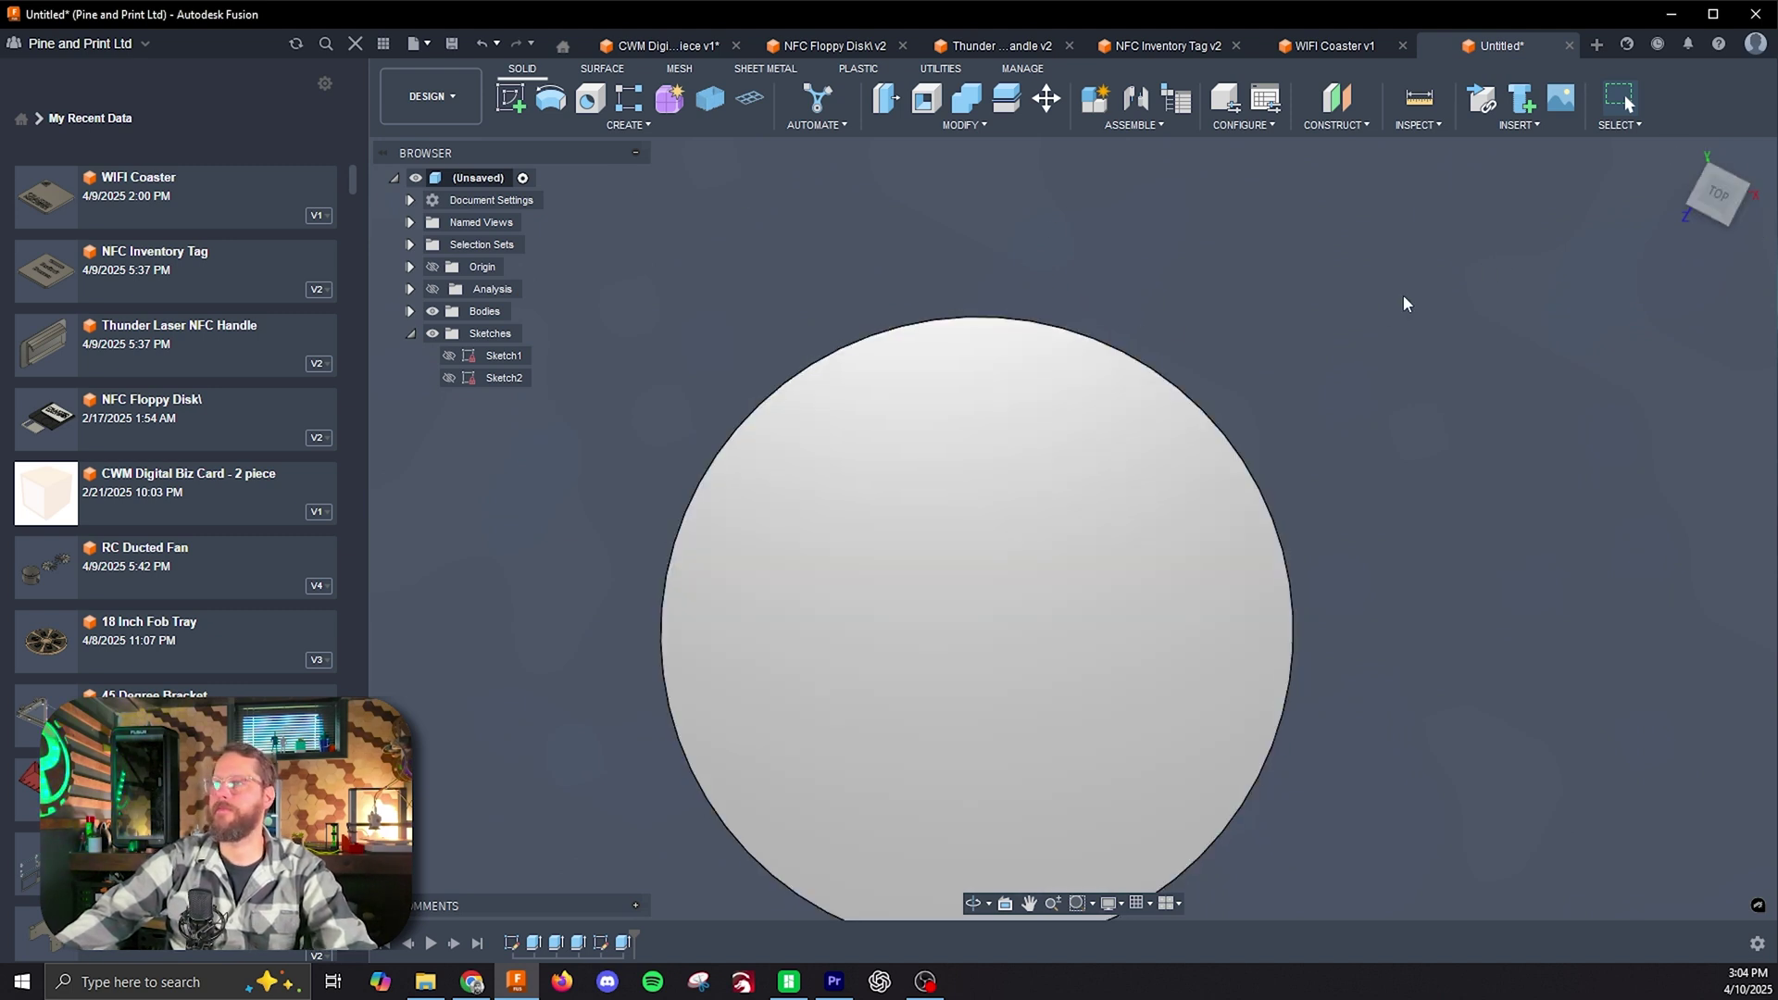
{"action": "right_click", "coordinate": [974, 408]}
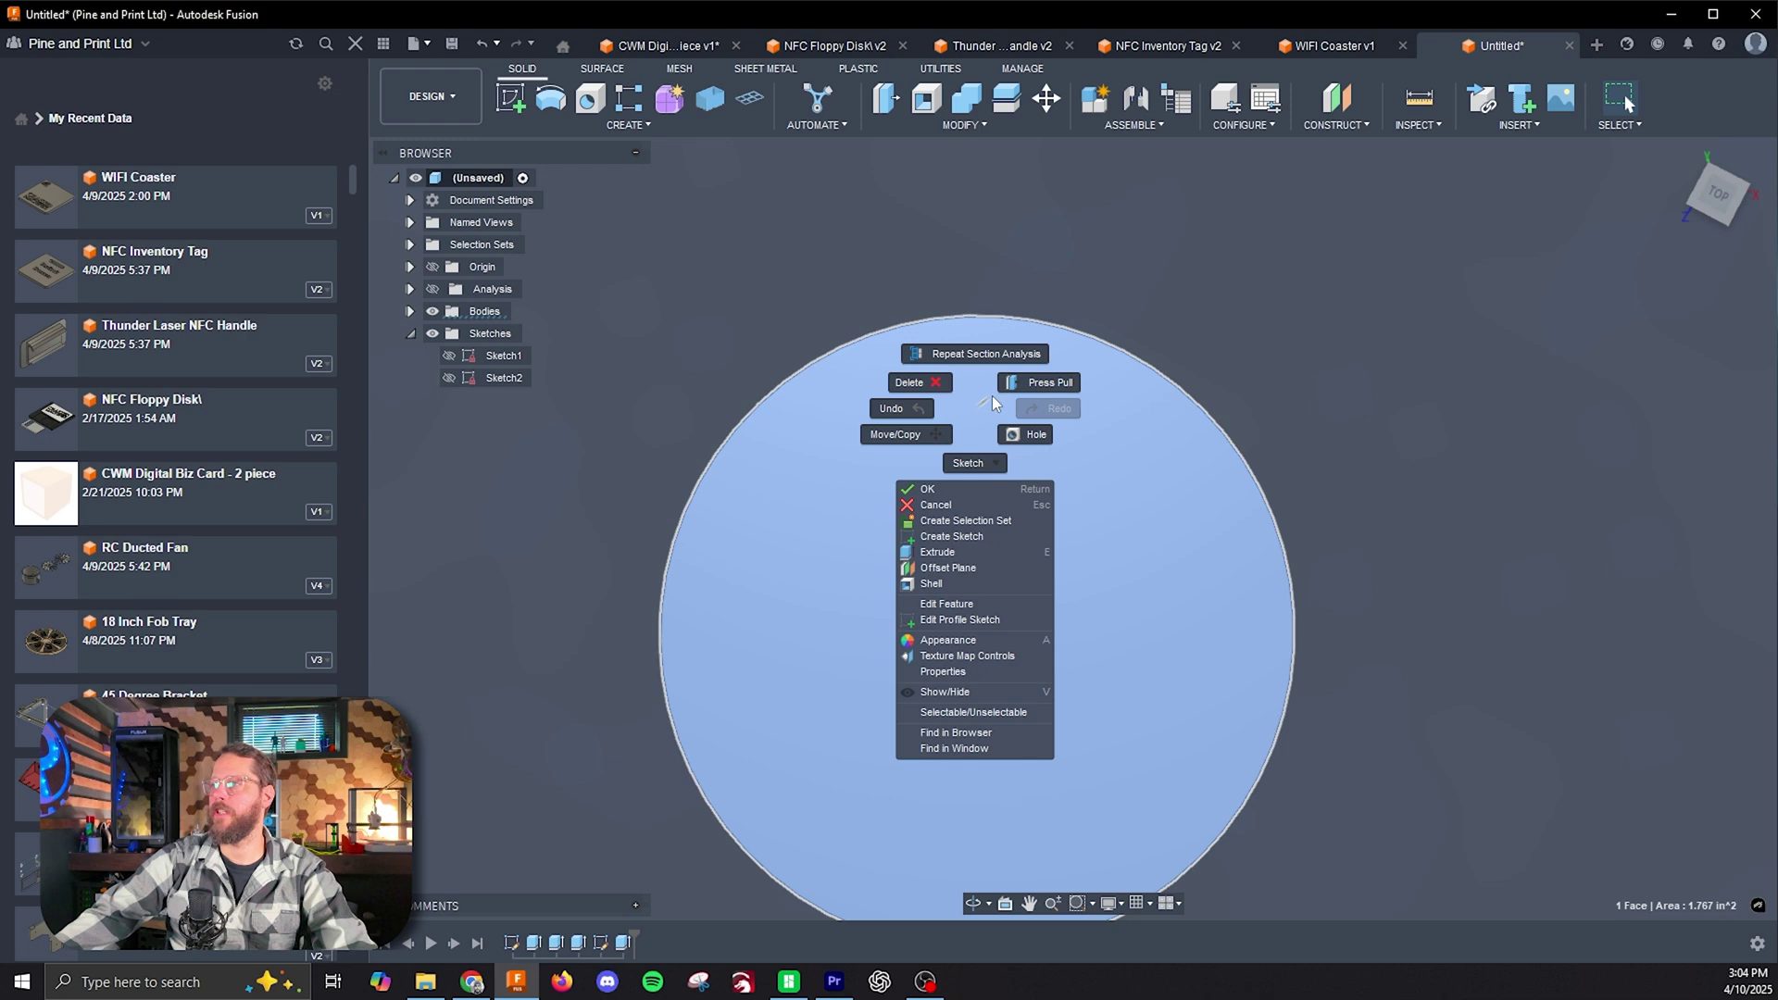
{"action": "left_click", "coordinate": [982, 535]}
{"action": "key", "text": "c"}
{"action": "left_click", "coordinate": [1074, 259]}
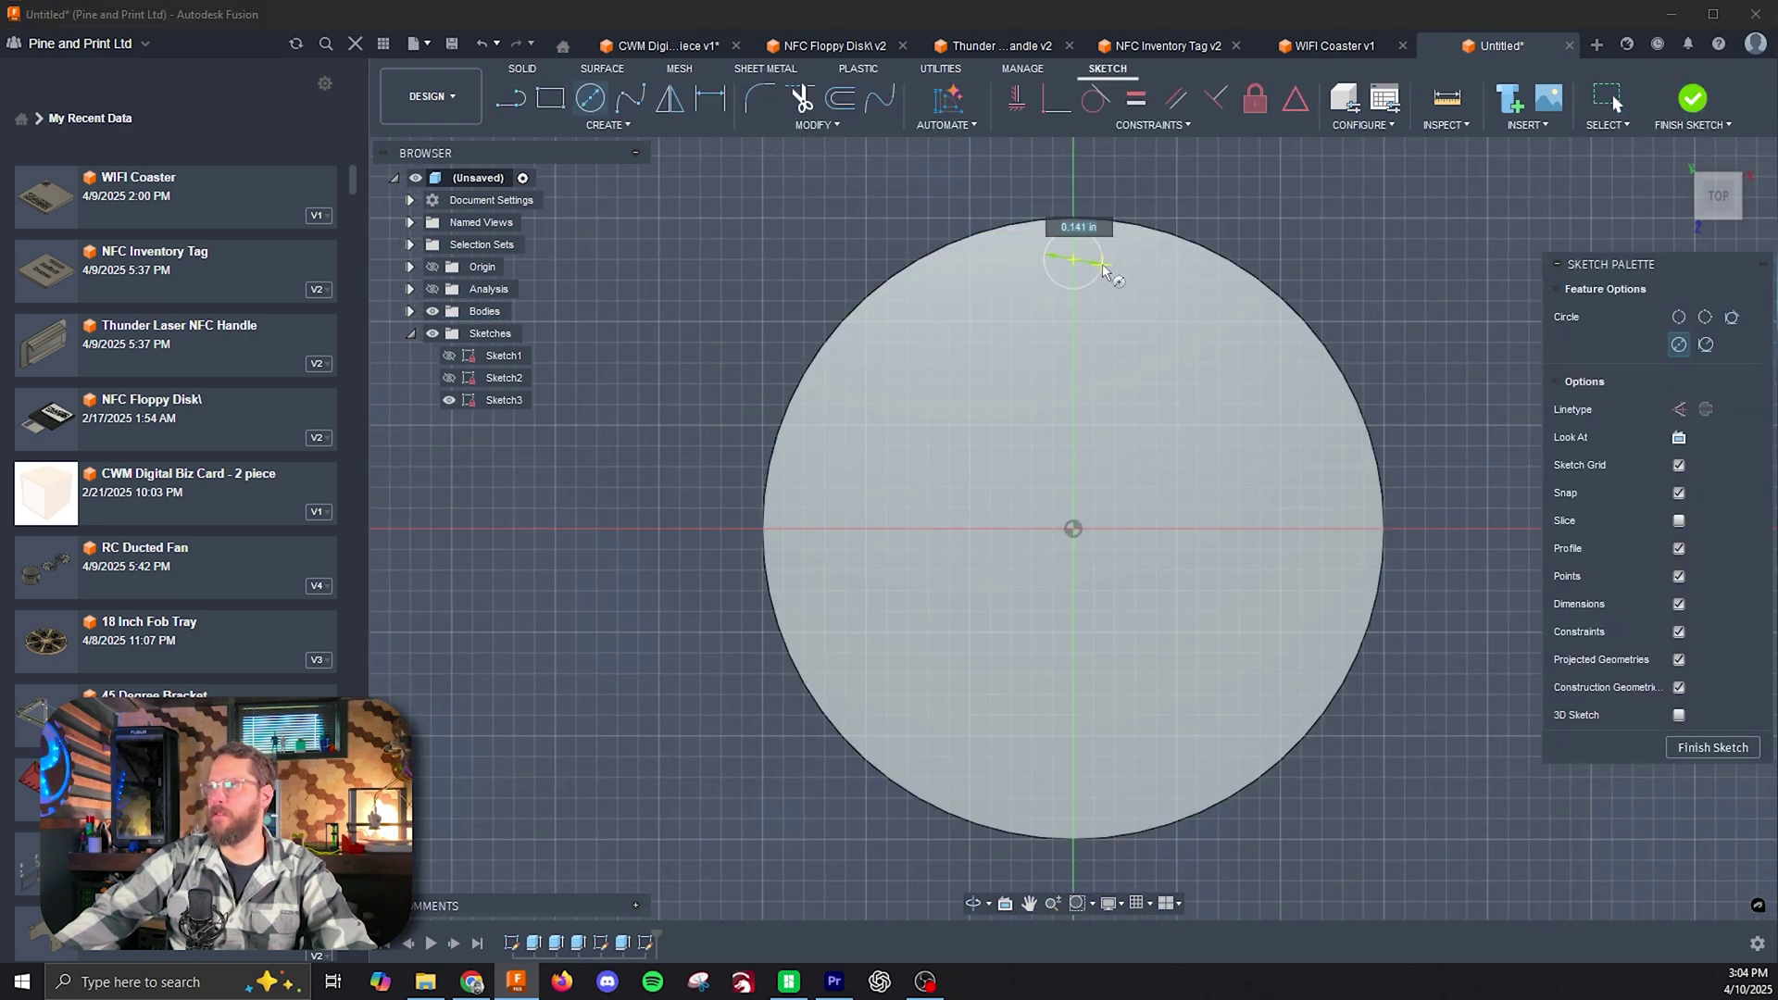
{"action": "left_click", "coordinate": [1096, 265]}
Step: Cut the small circle through the disc with an extrude of -1 in to make a keyring hole
{"action": "key", "text": "e"}
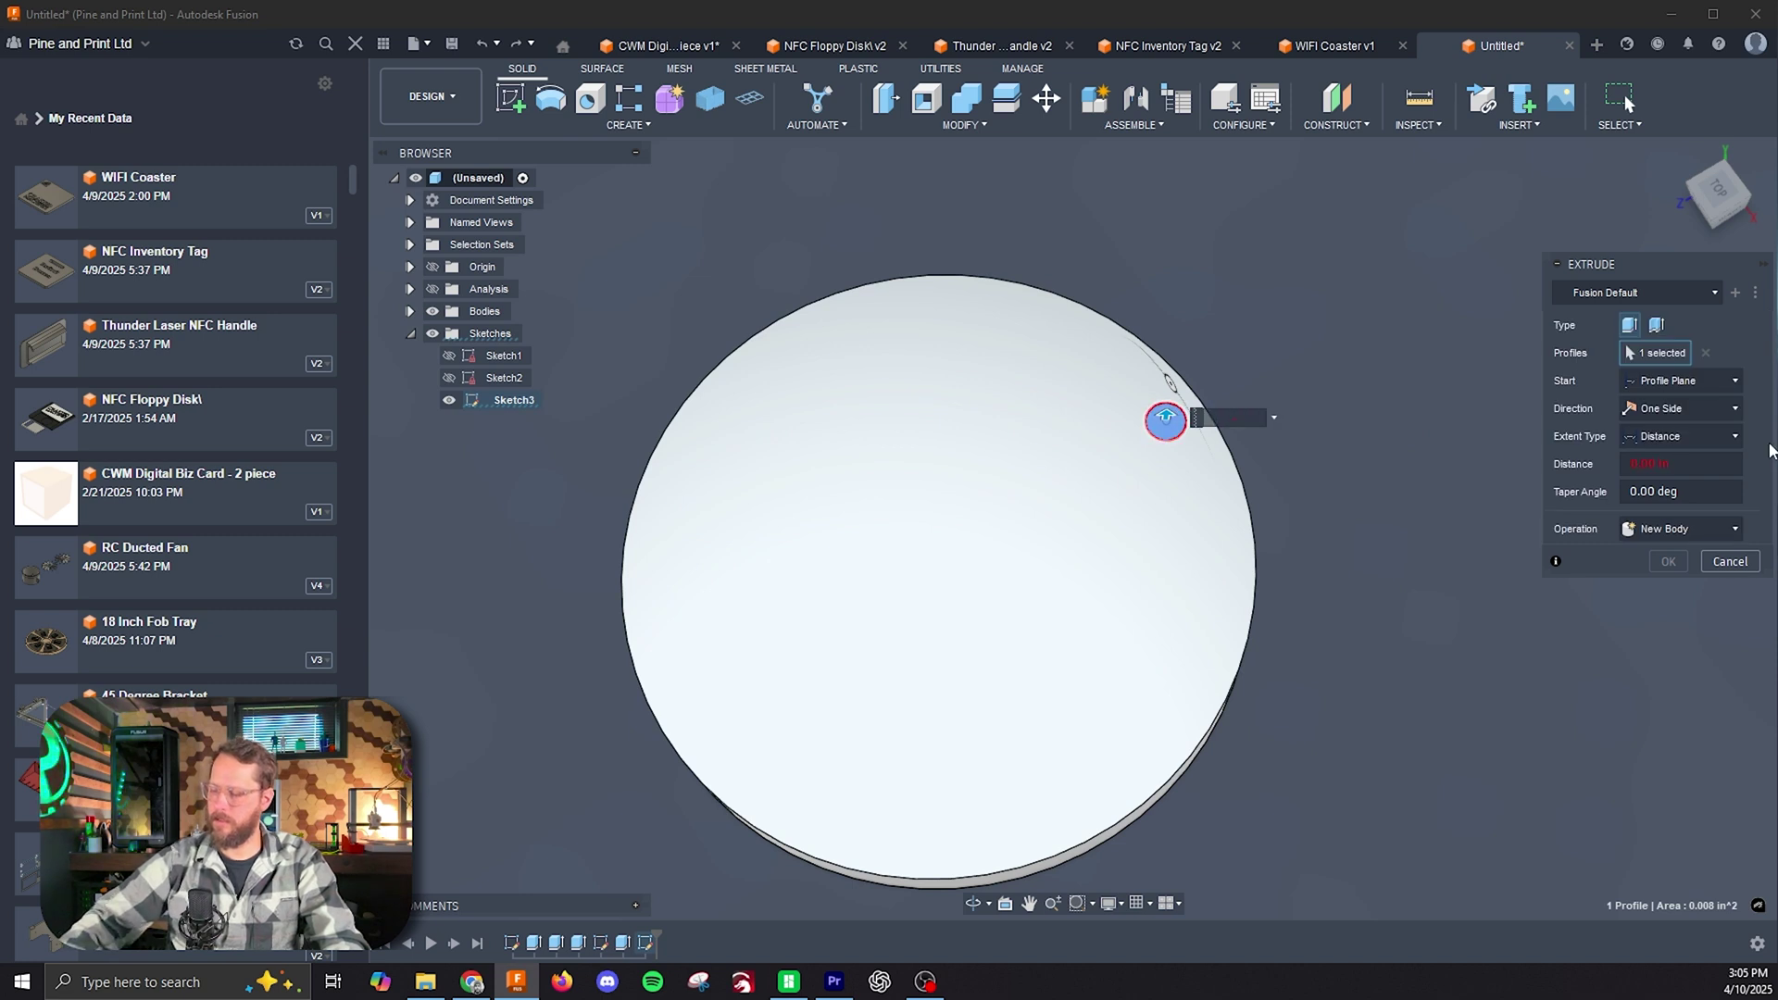
{"action": "type", "text": "-1"}
{"action": "key", "text": "Return"}
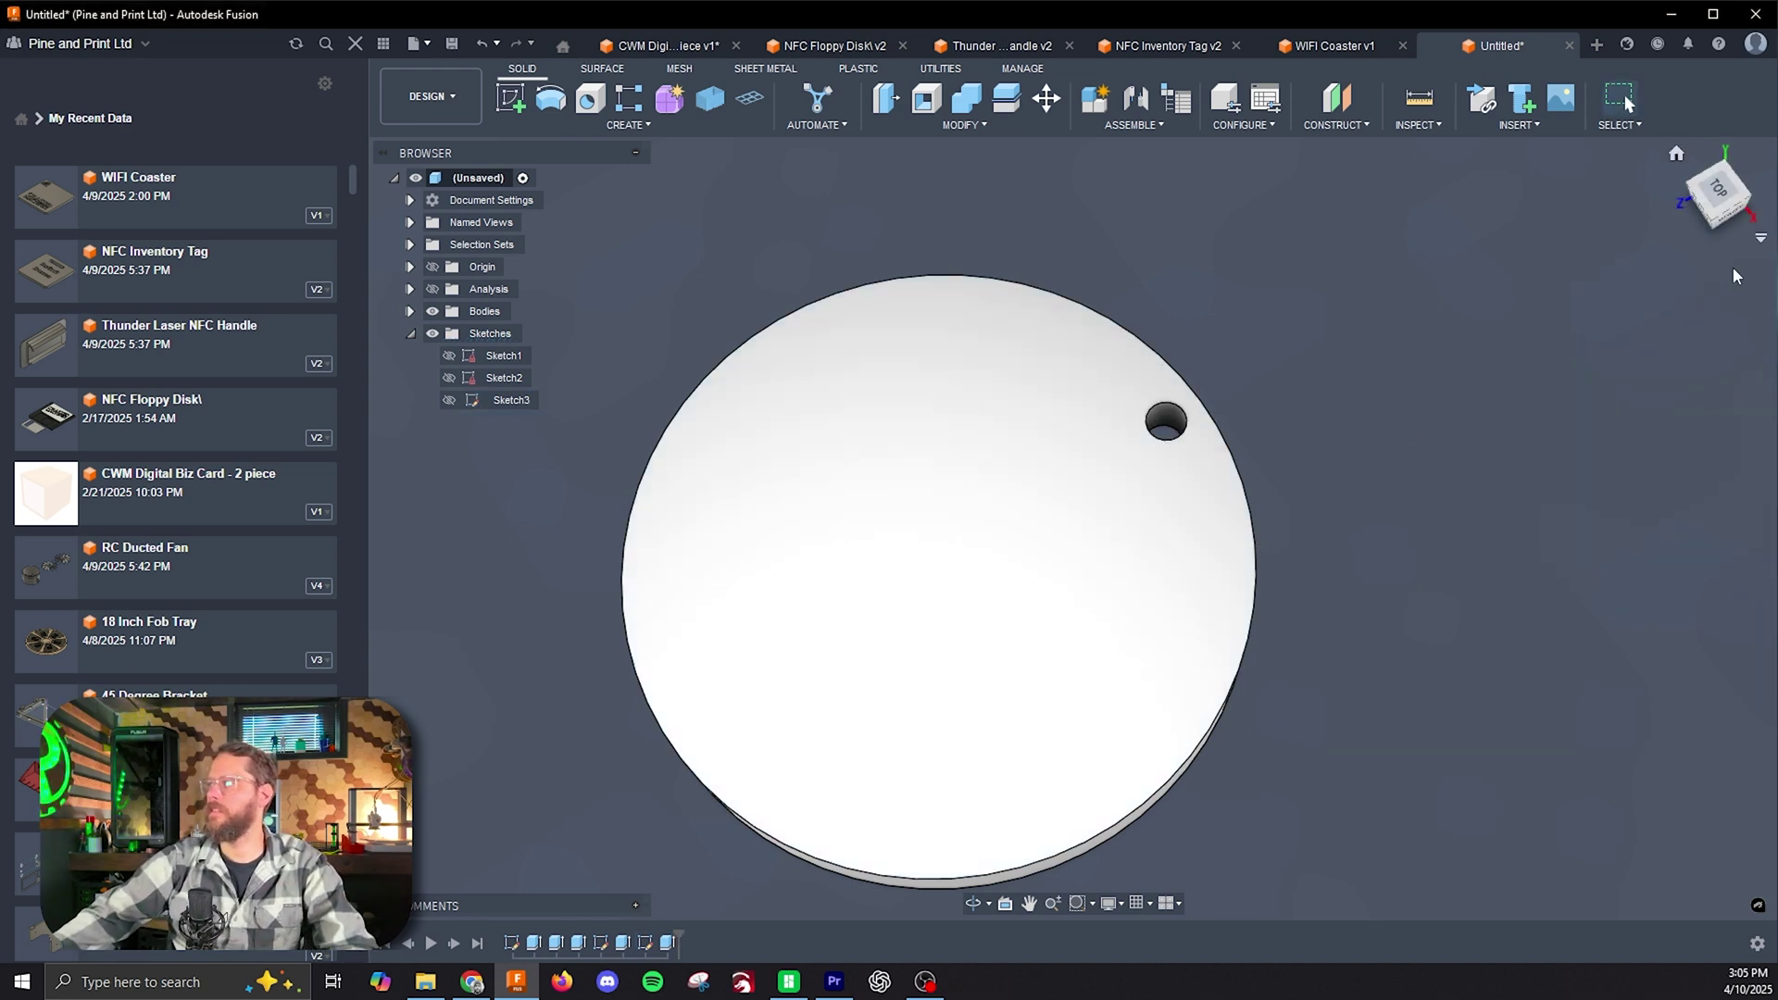
Step: Start another sketch on the disc's top face and insert the C-shaped gear logo SVG into it
{"action": "mouse_move", "coordinate": [1728, 204]}
{"action": "left_mouse_down"}
{"action": "mouse_move", "coordinate": [1701, 244]}
{"action": "mouse_move", "coordinate": [1710, 276]}
{"action": "mouse_move", "coordinate": [1745, 185]}
{"action": "mouse_move", "coordinate": [1665, 238]}
{"action": "mouse_move", "coordinate": [1741, 186]}
{"action": "mouse_move", "coordinate": [1741, 233]}
{"action": "mouse_move", "coordinate": [1732, 198]}
{"action": "left_mouse_up"}
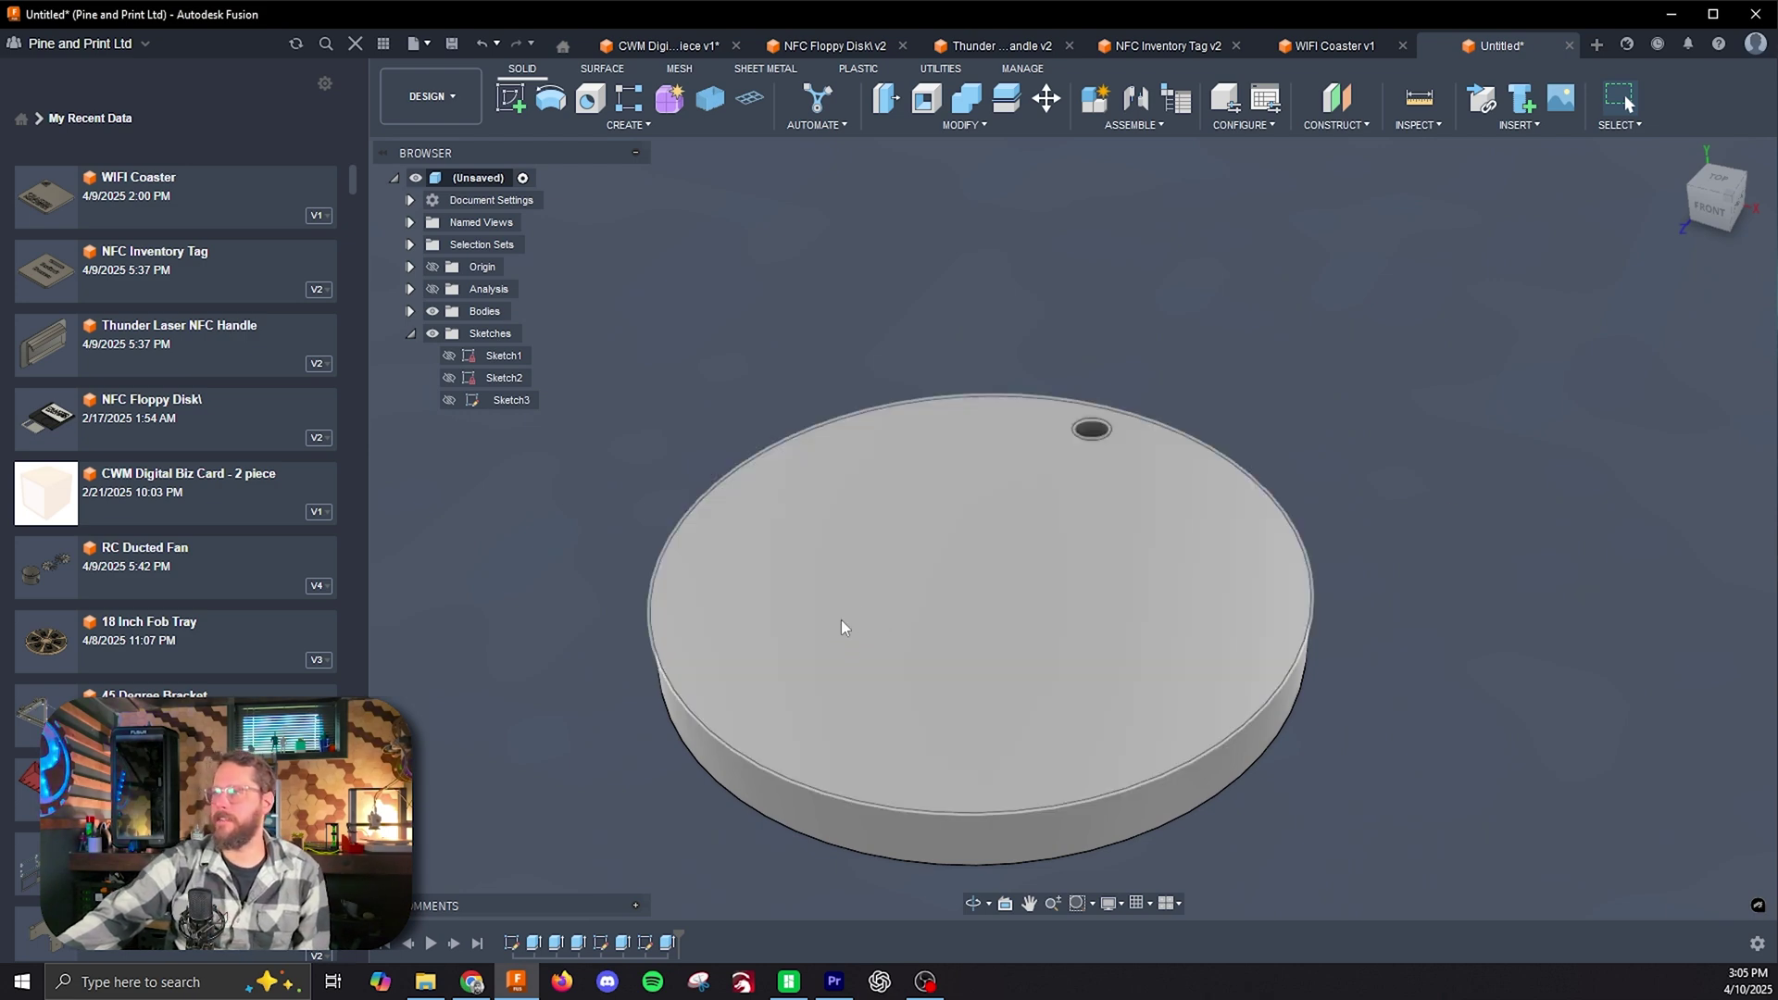
{"action": "right_click", "coordinate": [935, 547]}
{"action": "left_click", "coordinate": [933, 674]}
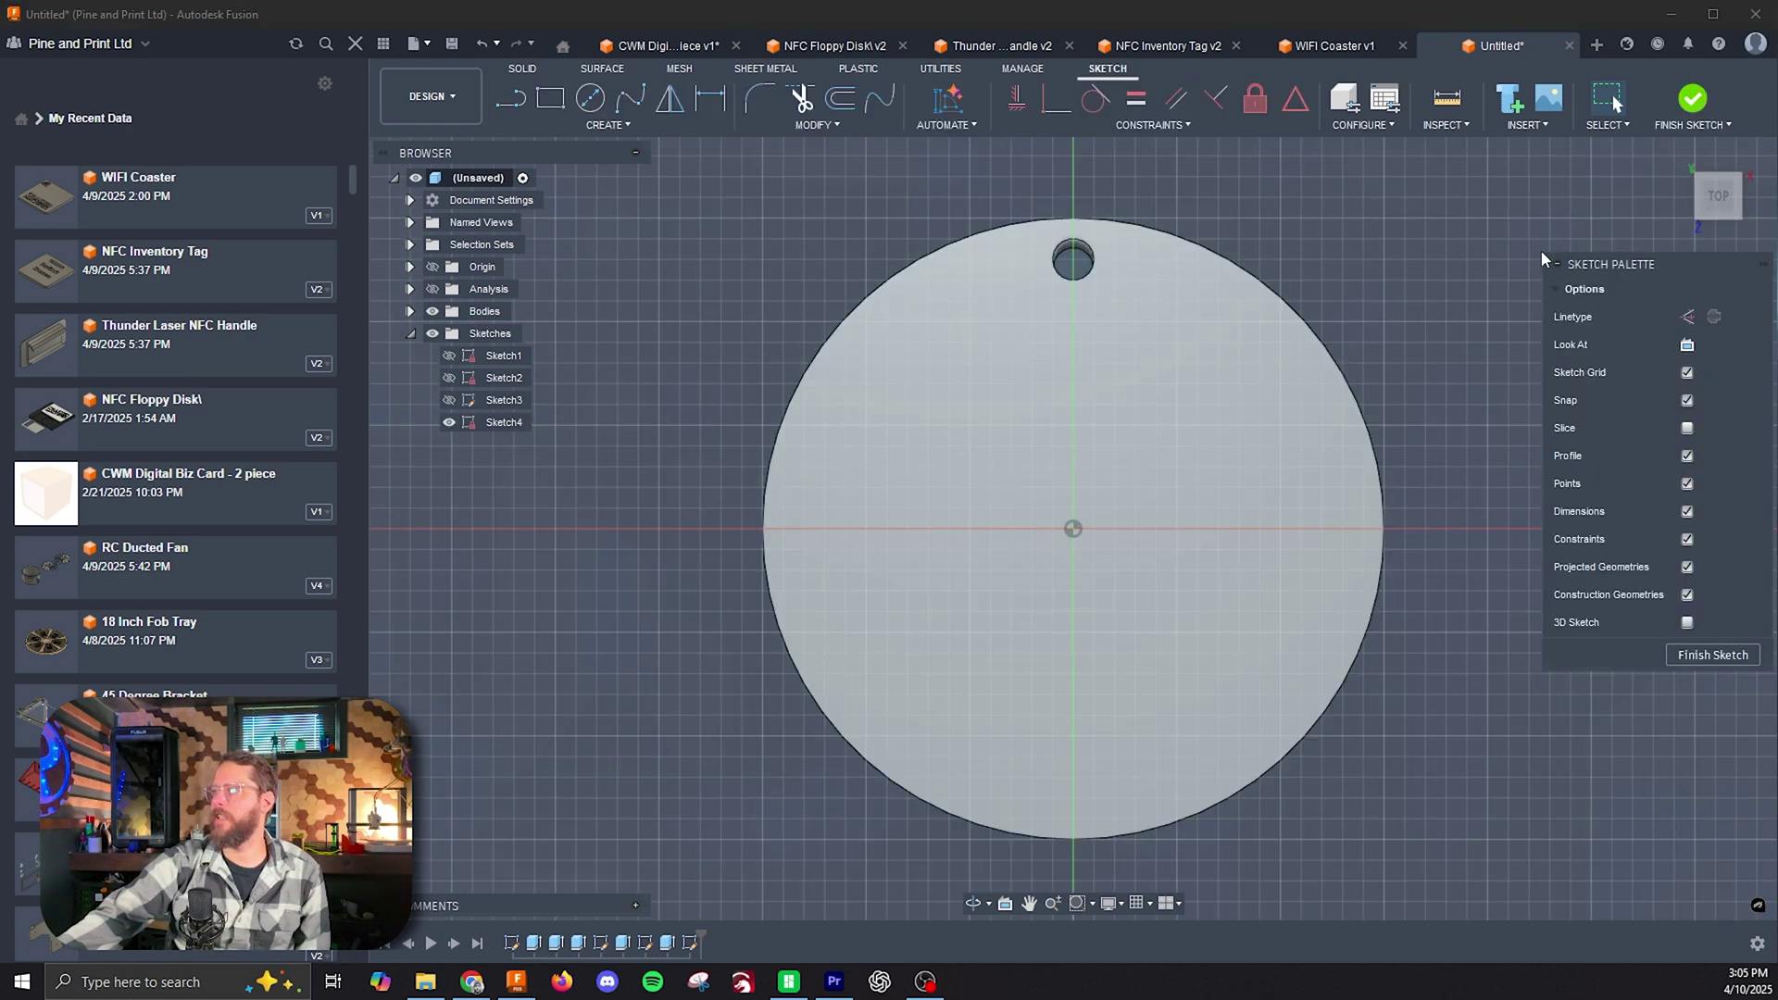
{"action": "left_click", "coordinate": [1549, 97]}
{"action": "left_click", "coordinate": [657, 682]}
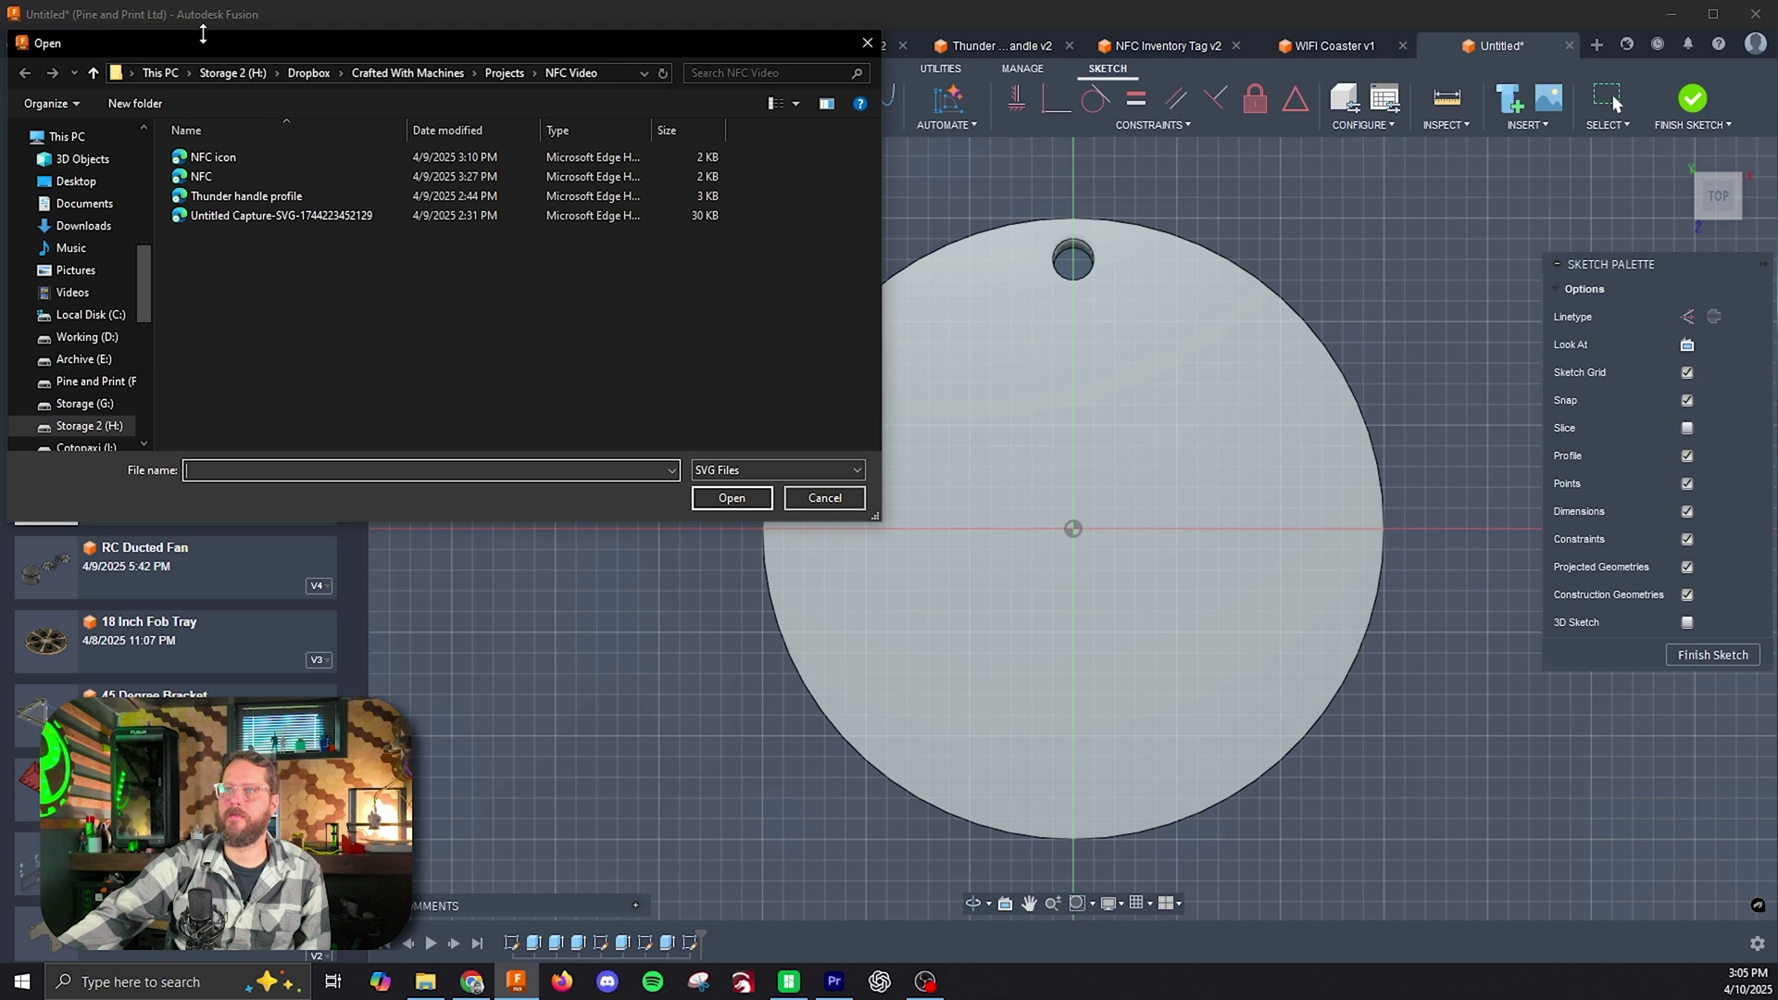
{"action": "left_click", "coordinate": [422, 72]}
{"action": "double_click", "coordinate": [426, 181]}
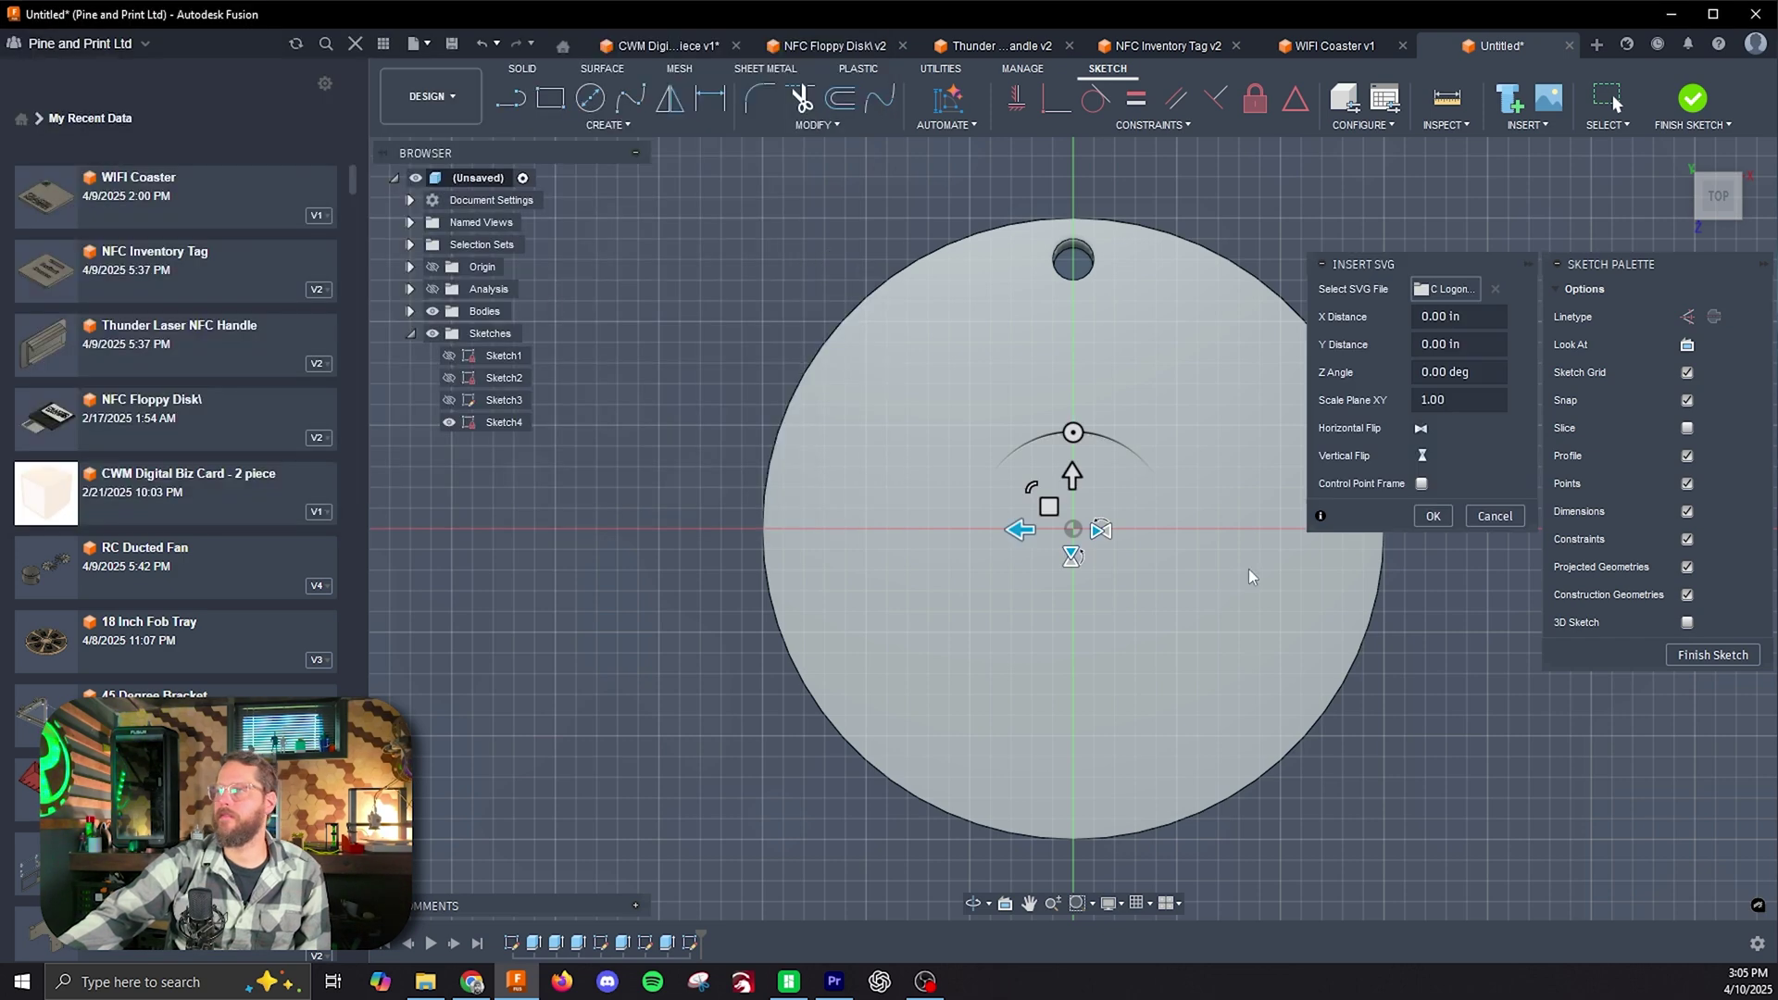
Step: Scale the gear logo down to fit within the disc and centre it on the top face
{"action": "scroll", "coordinate": [1131, 481], "scroll_direction": "down", "scroll_amount": 6}
{"action": "left_click_drag", "start_coordinate": [1095, 469], "coordinate": [1389, 750]}
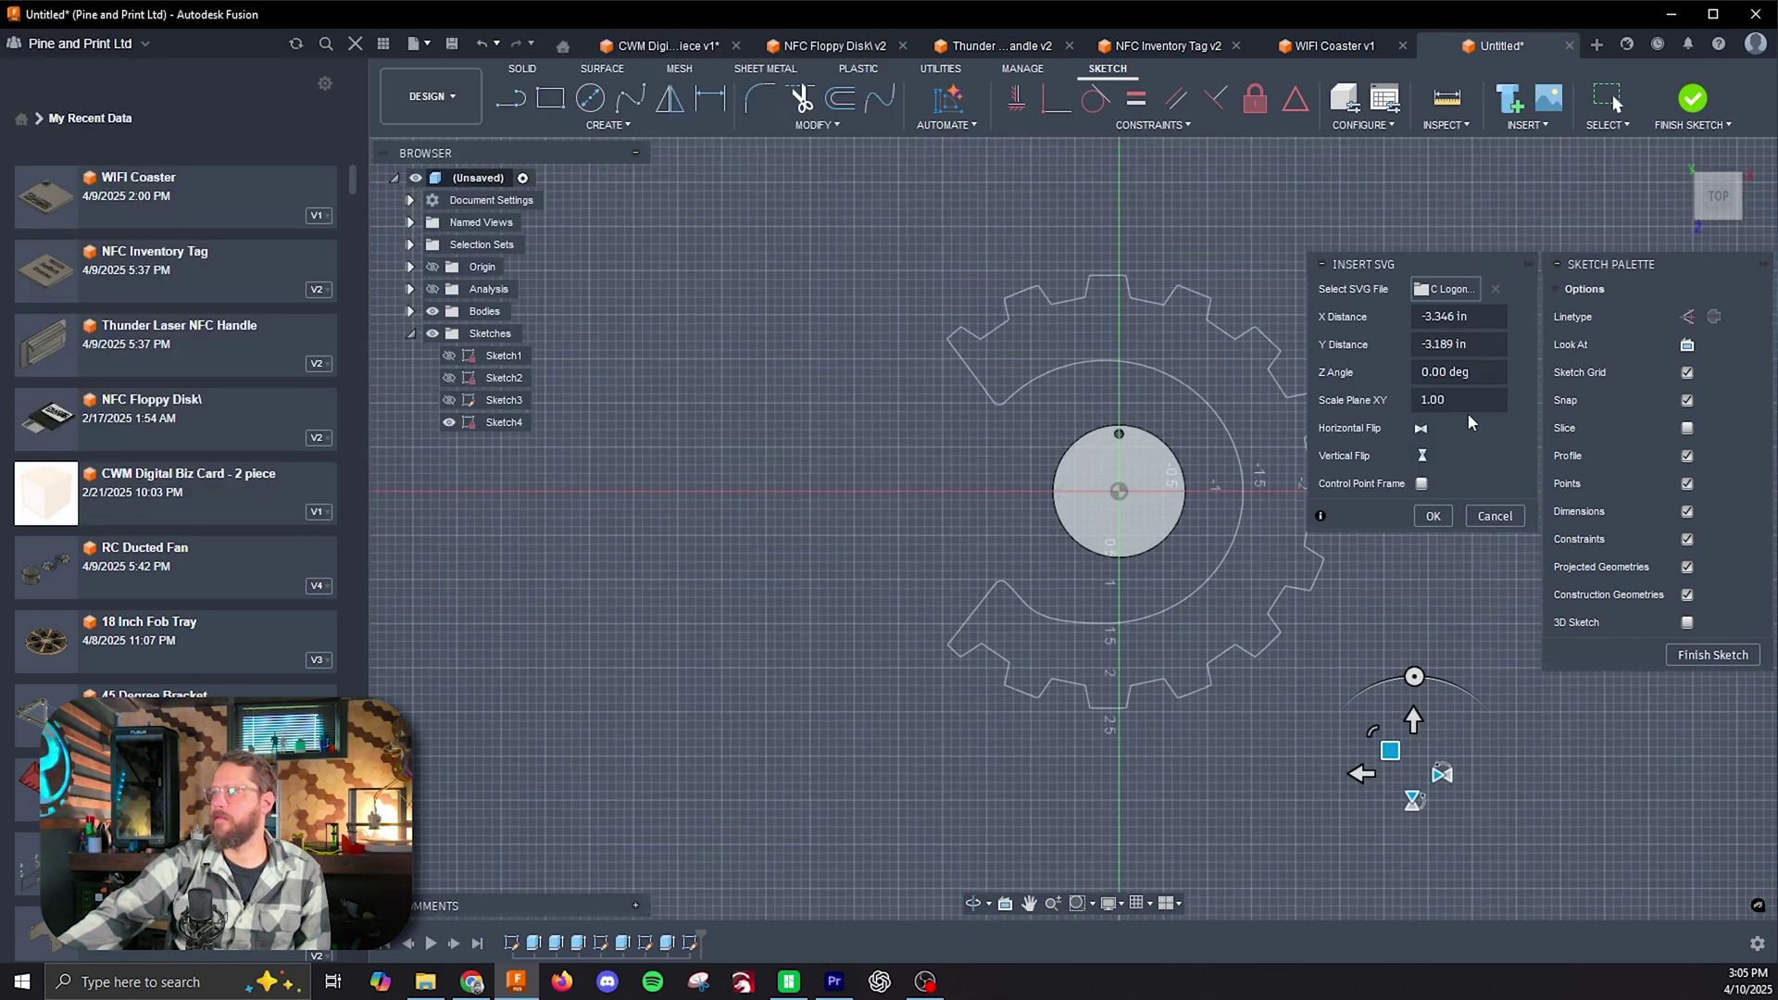
{"action": "left_click_drag", "start_coordinate": [1467, 404], "coordinate": [1361, 397]}
{"action": "type", "text": ".17"}
{"action": "left_click_drag", "start_coordinate": [1391, 750], "coordinate": [1119, 490]}
{"action": "left_click", "coordinate": [1433, 516]}
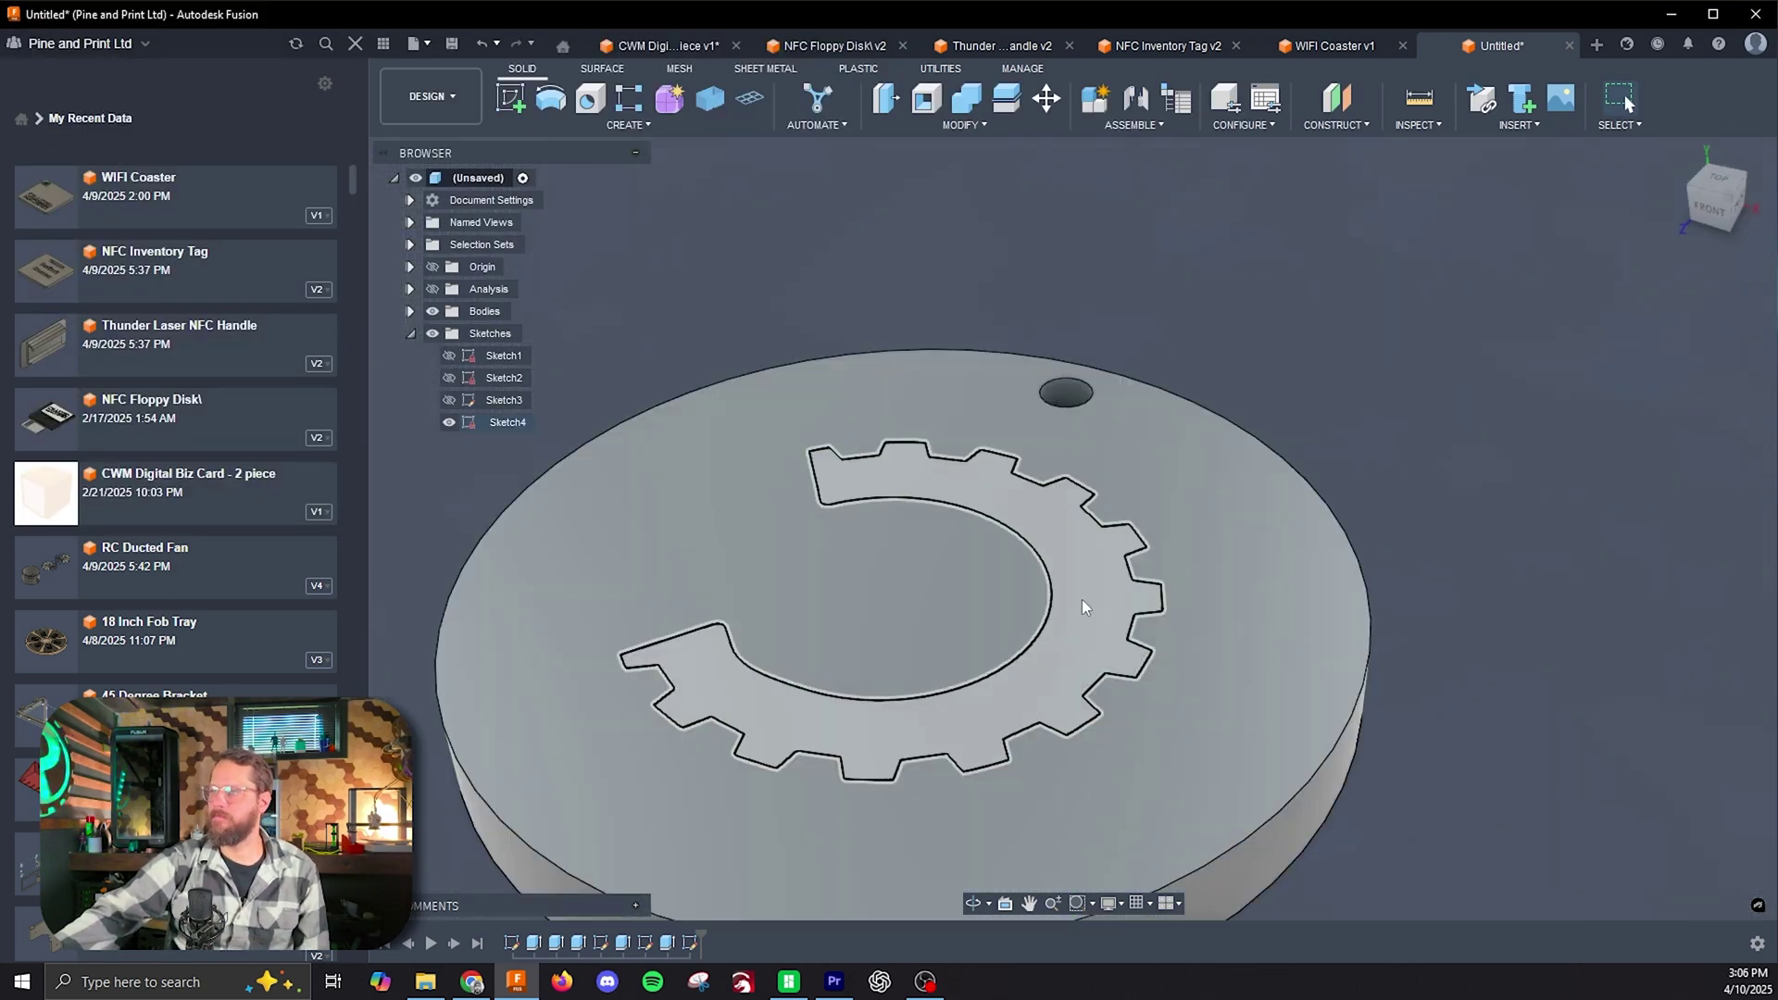
Step: Cut the gear logo profile into the disc's top face with an extrude of -0.001 in
{"action": "middle_click_drag", "start_coordinate": [1093, 519], "coordinate": [1155, 630], "text": "shift"}
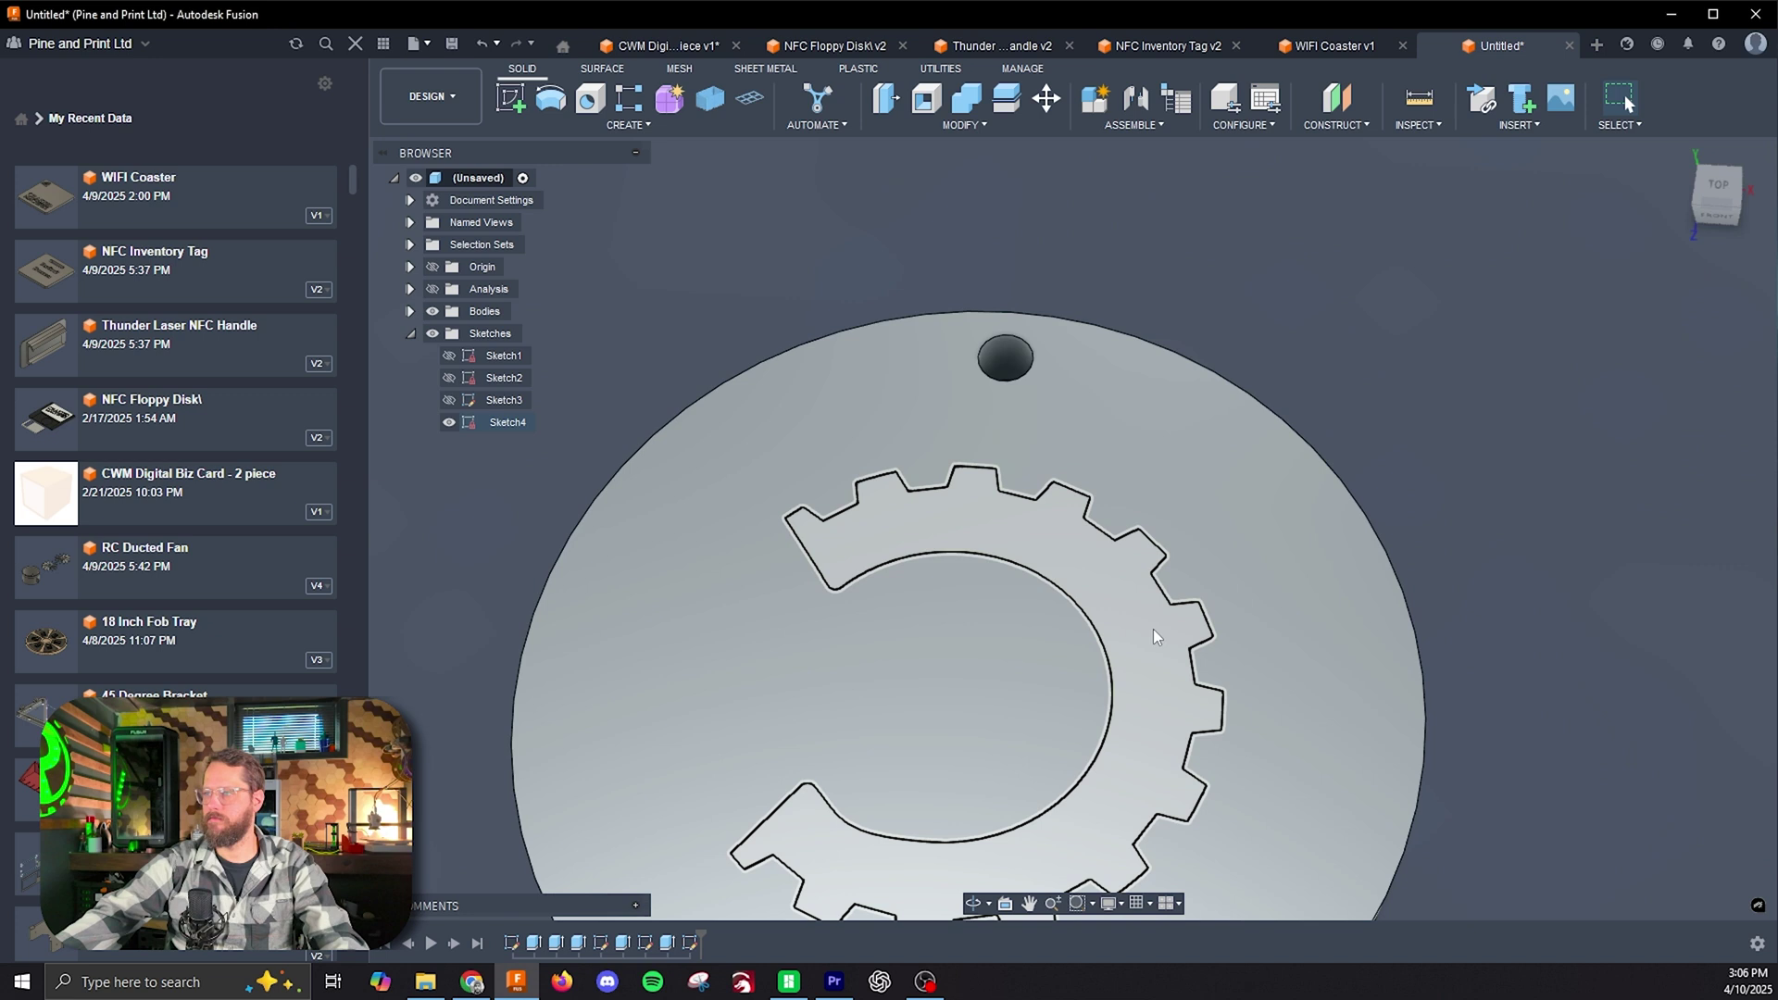
{"action": "left_click", "coordinate": [1154, 629]}
{"action": "key", "text": "e"}
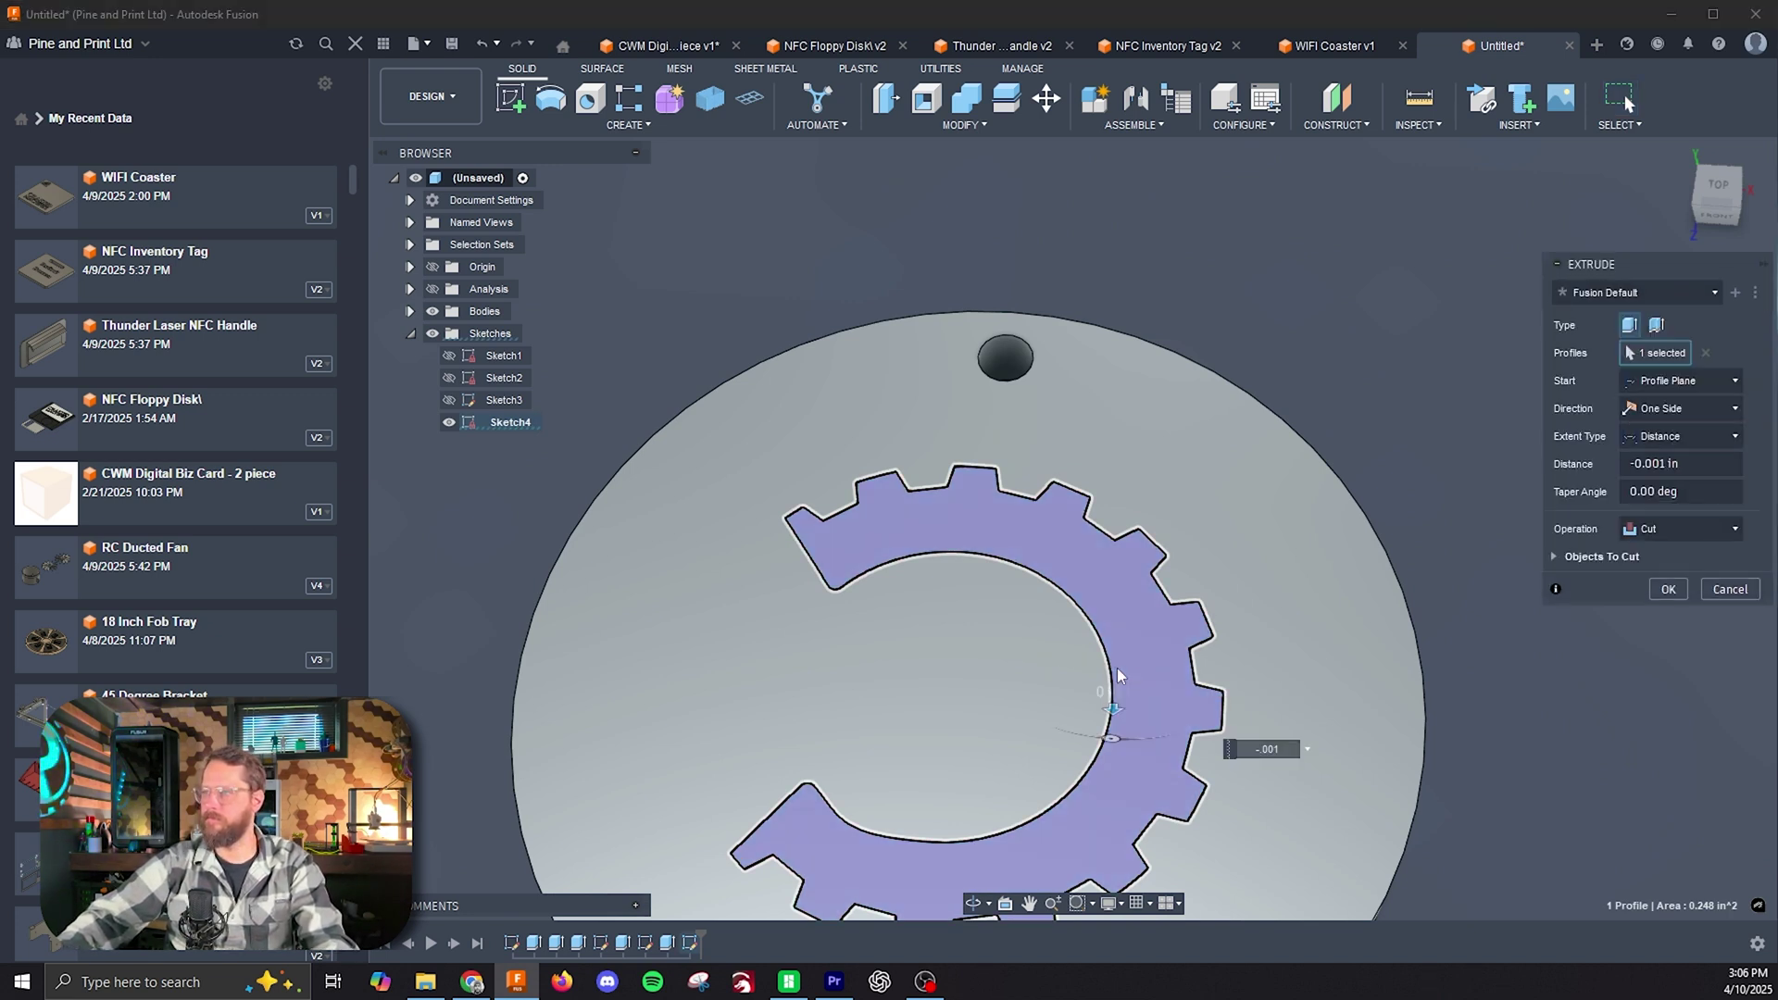
{"action": "key", "text": "Escape"}
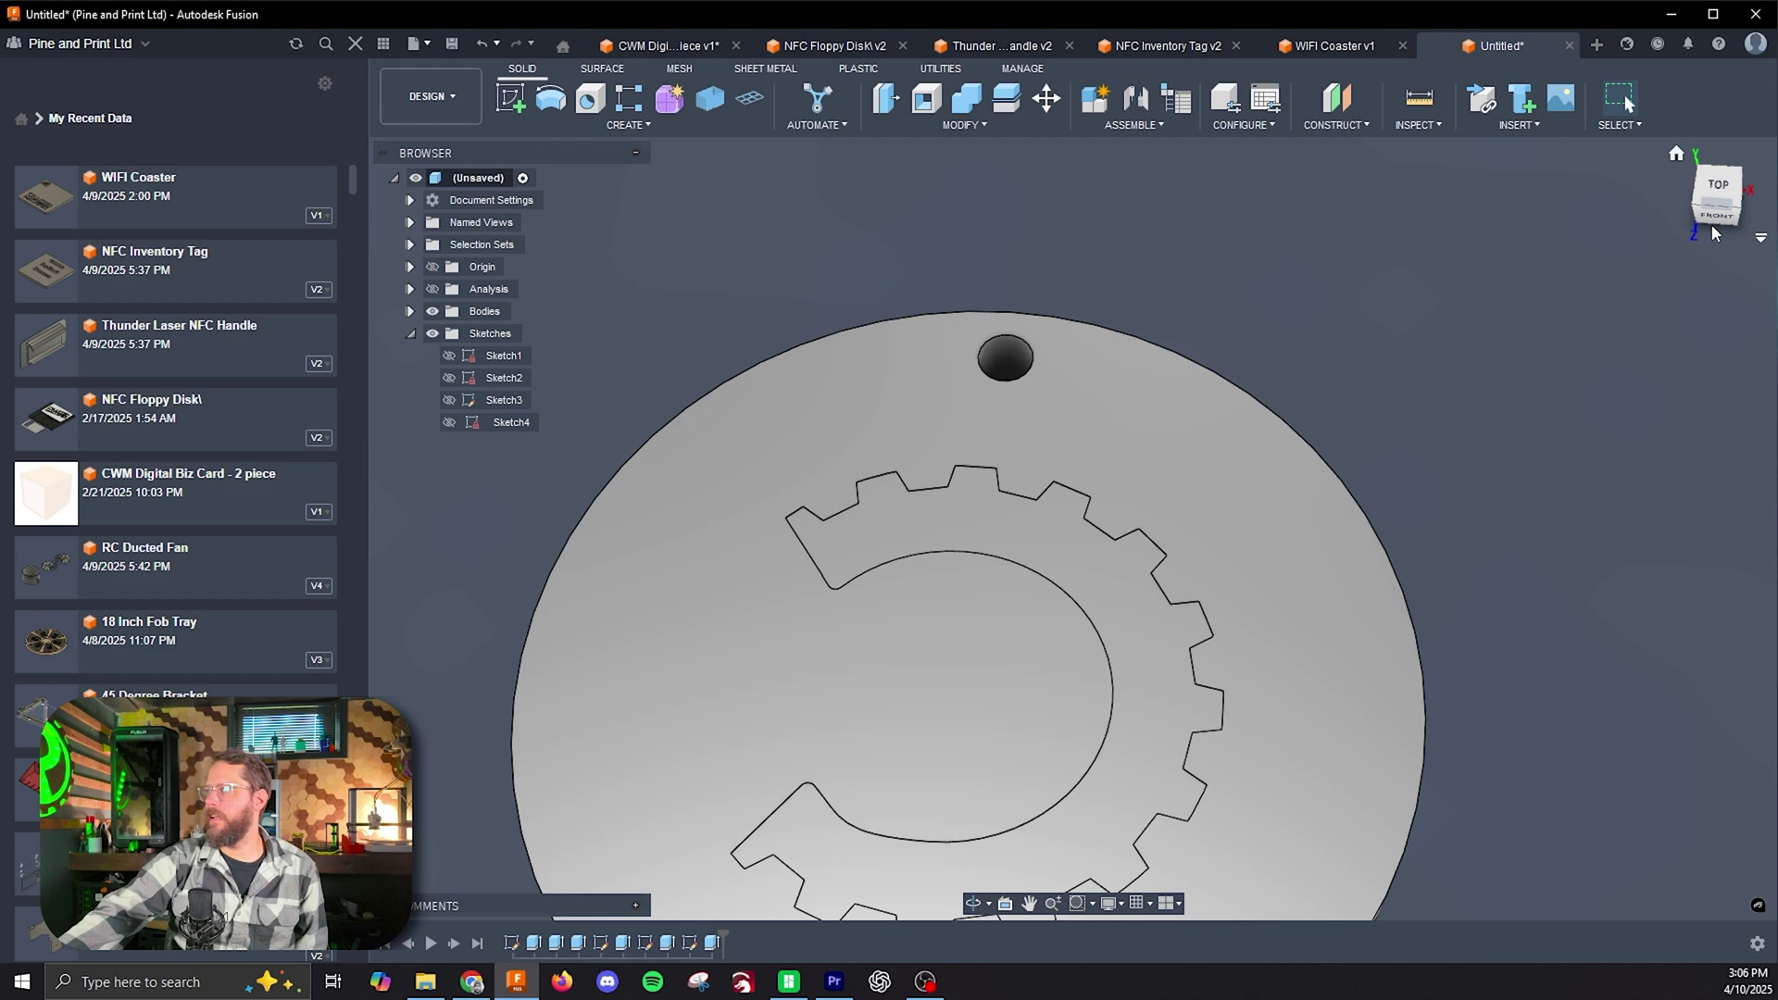
Step: Examine the disc with its hole and engraved gear logo from several angles
{"action": "mouse_move", "coordinate": [1724, 198]}
{"action": "left_mouse_down"}
{"action": "mouse_move", "coordinate": [1700, 157]}
{"action": "mouse_move", "coordinate": [1644, 166]}
{"action": "mouse_move", "coordinate": [1621, 352]}
{"action": "mouse_move", "coordinate": [1593, 309]}
{"action": "left_mouse_up"}
{"action": "middle_click_drag", "start_coordinate": [1073, 529], "coordinate": [1065, 515], "text": "shift"}
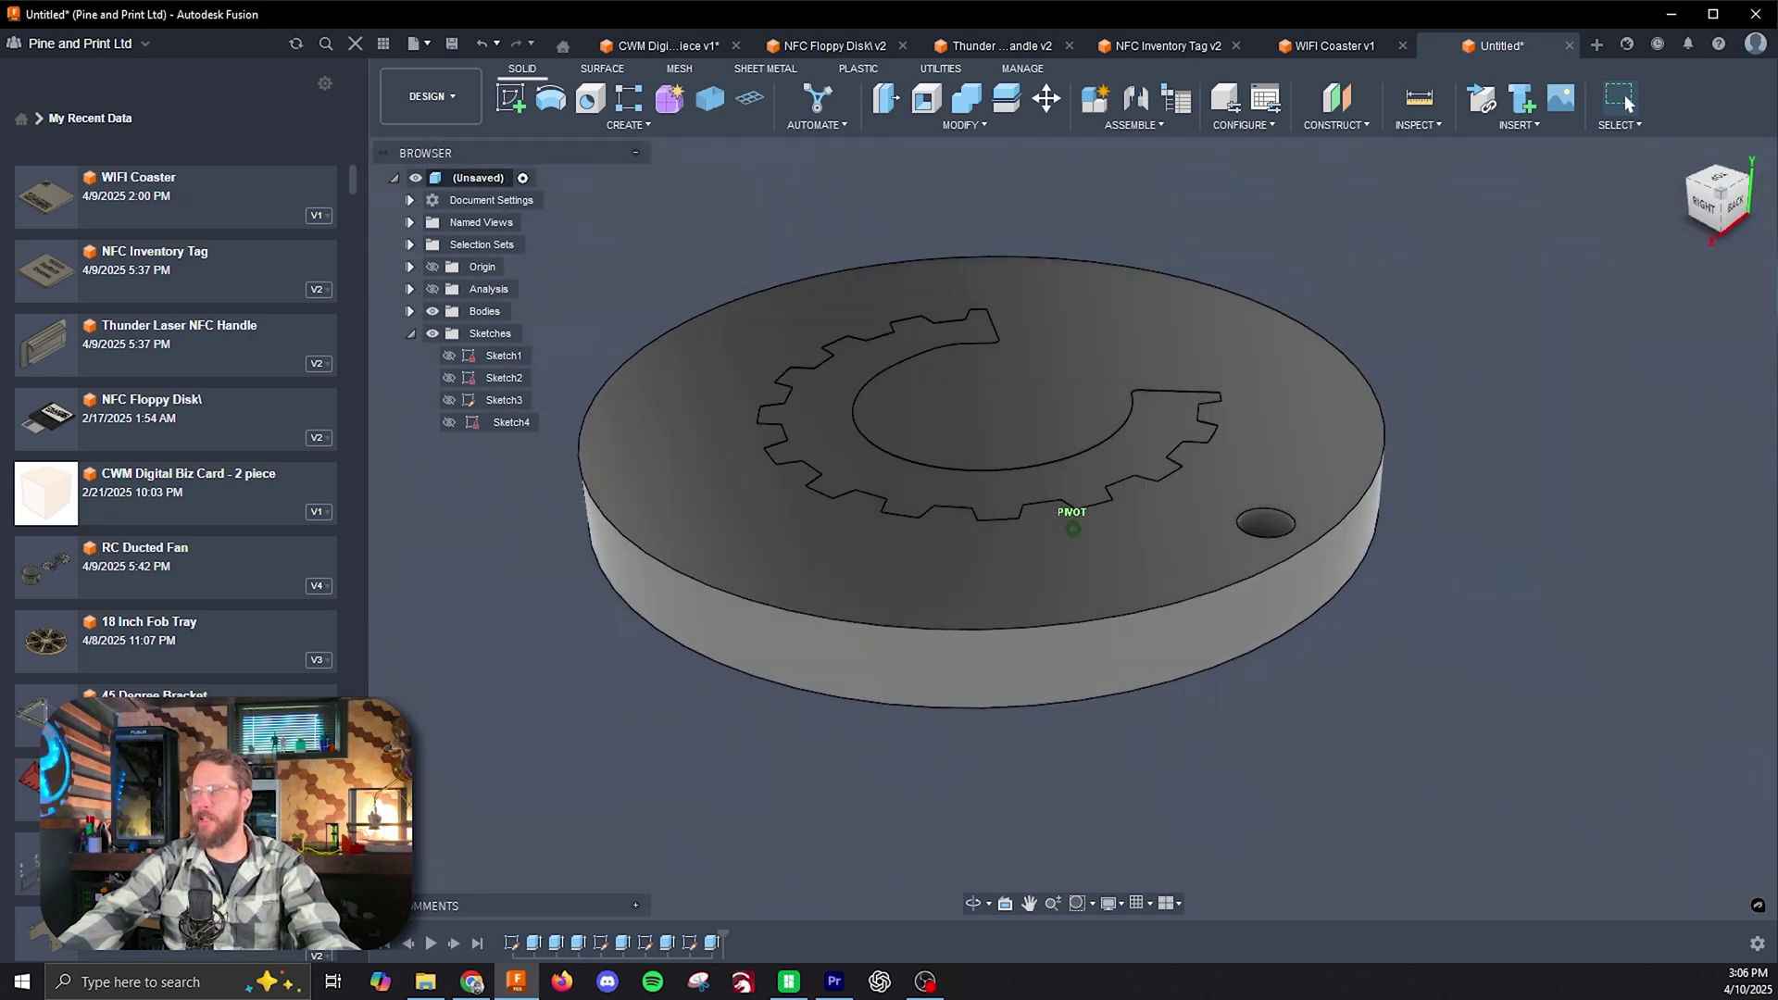
{"action": "scroll", "coordinate": [1530, 435], "scroll_direction": "down", "scroll_amount": 2}
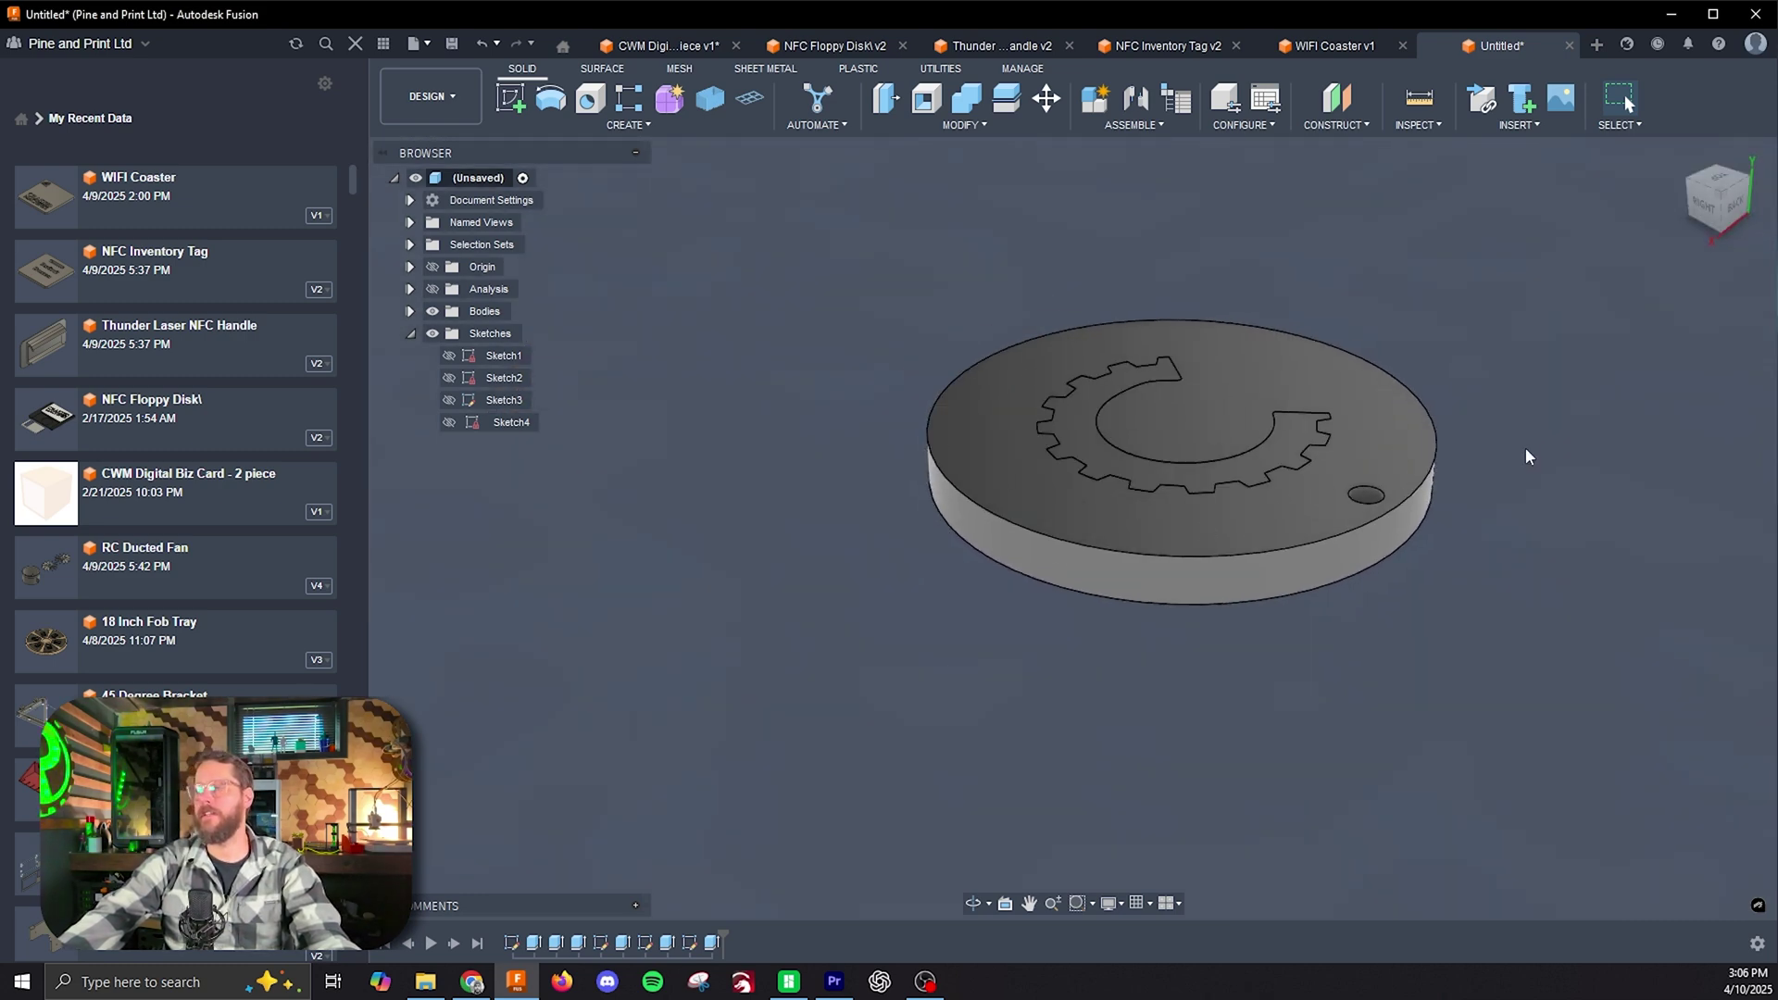
{"action": "middle_click_drag", "start_coordinate": [1529, 457], "coordinate": [1452, 576]}
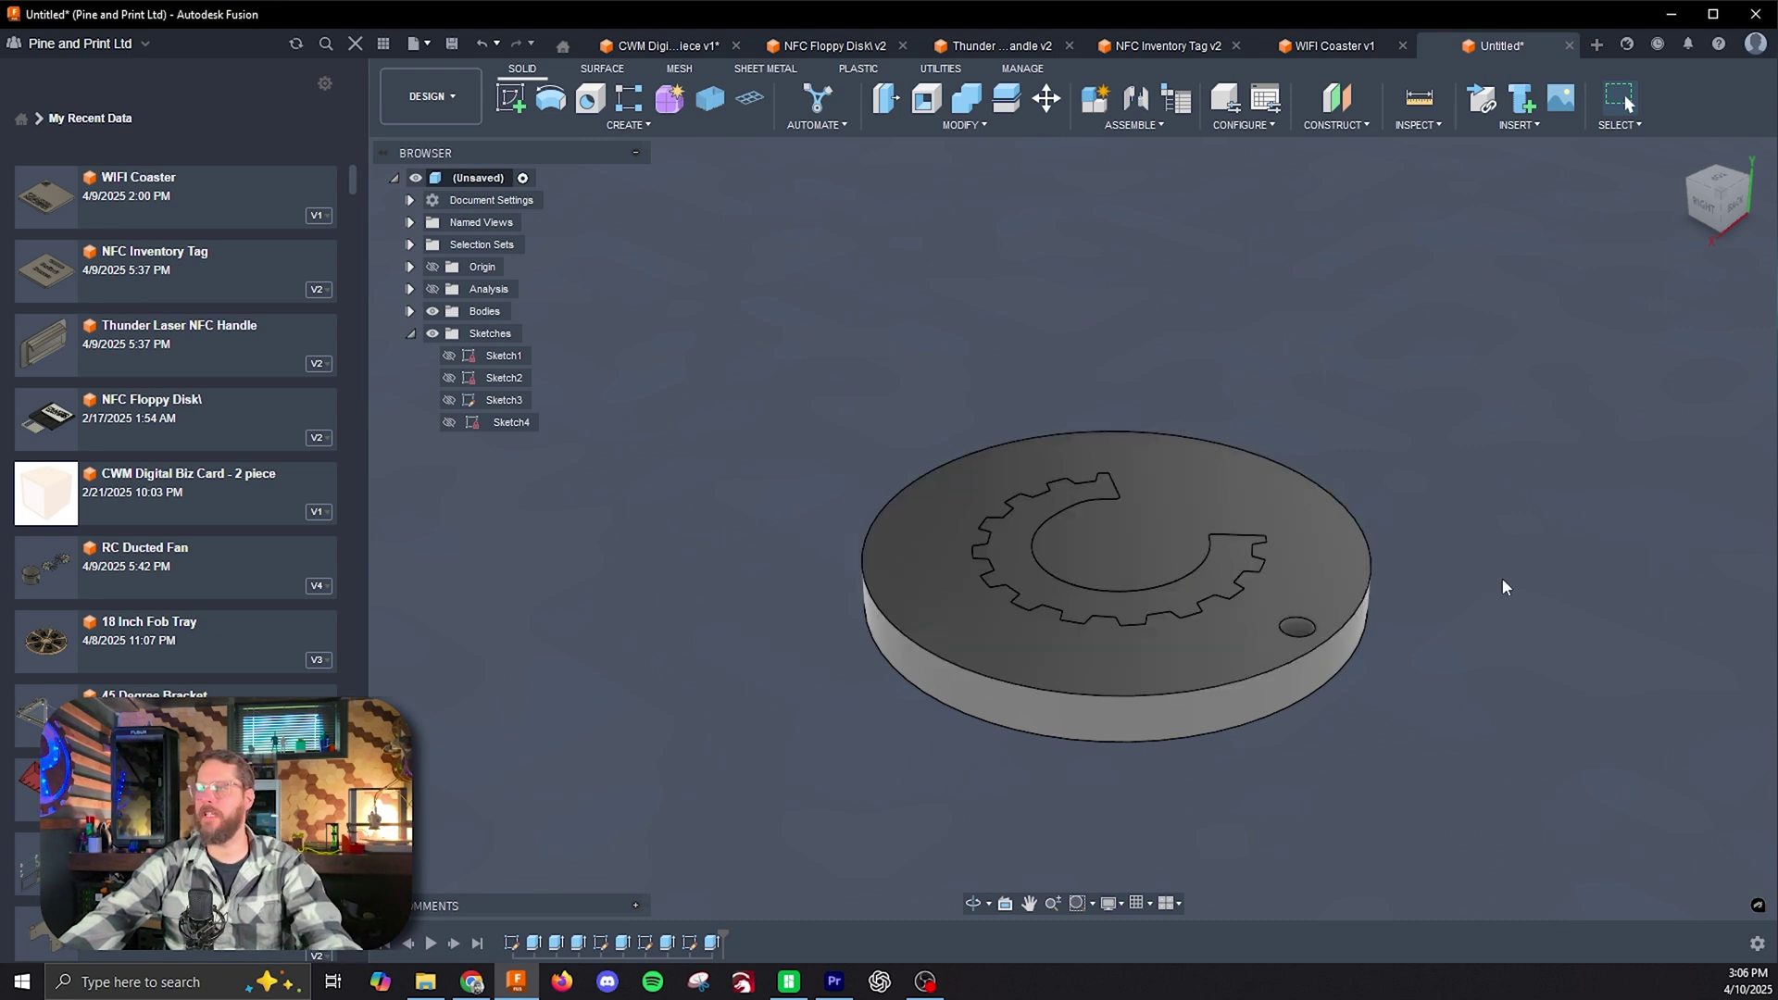
{"action": "left_click_drag", "start_coordinate": [1734, 190], "coordinate": [1718, 215]}
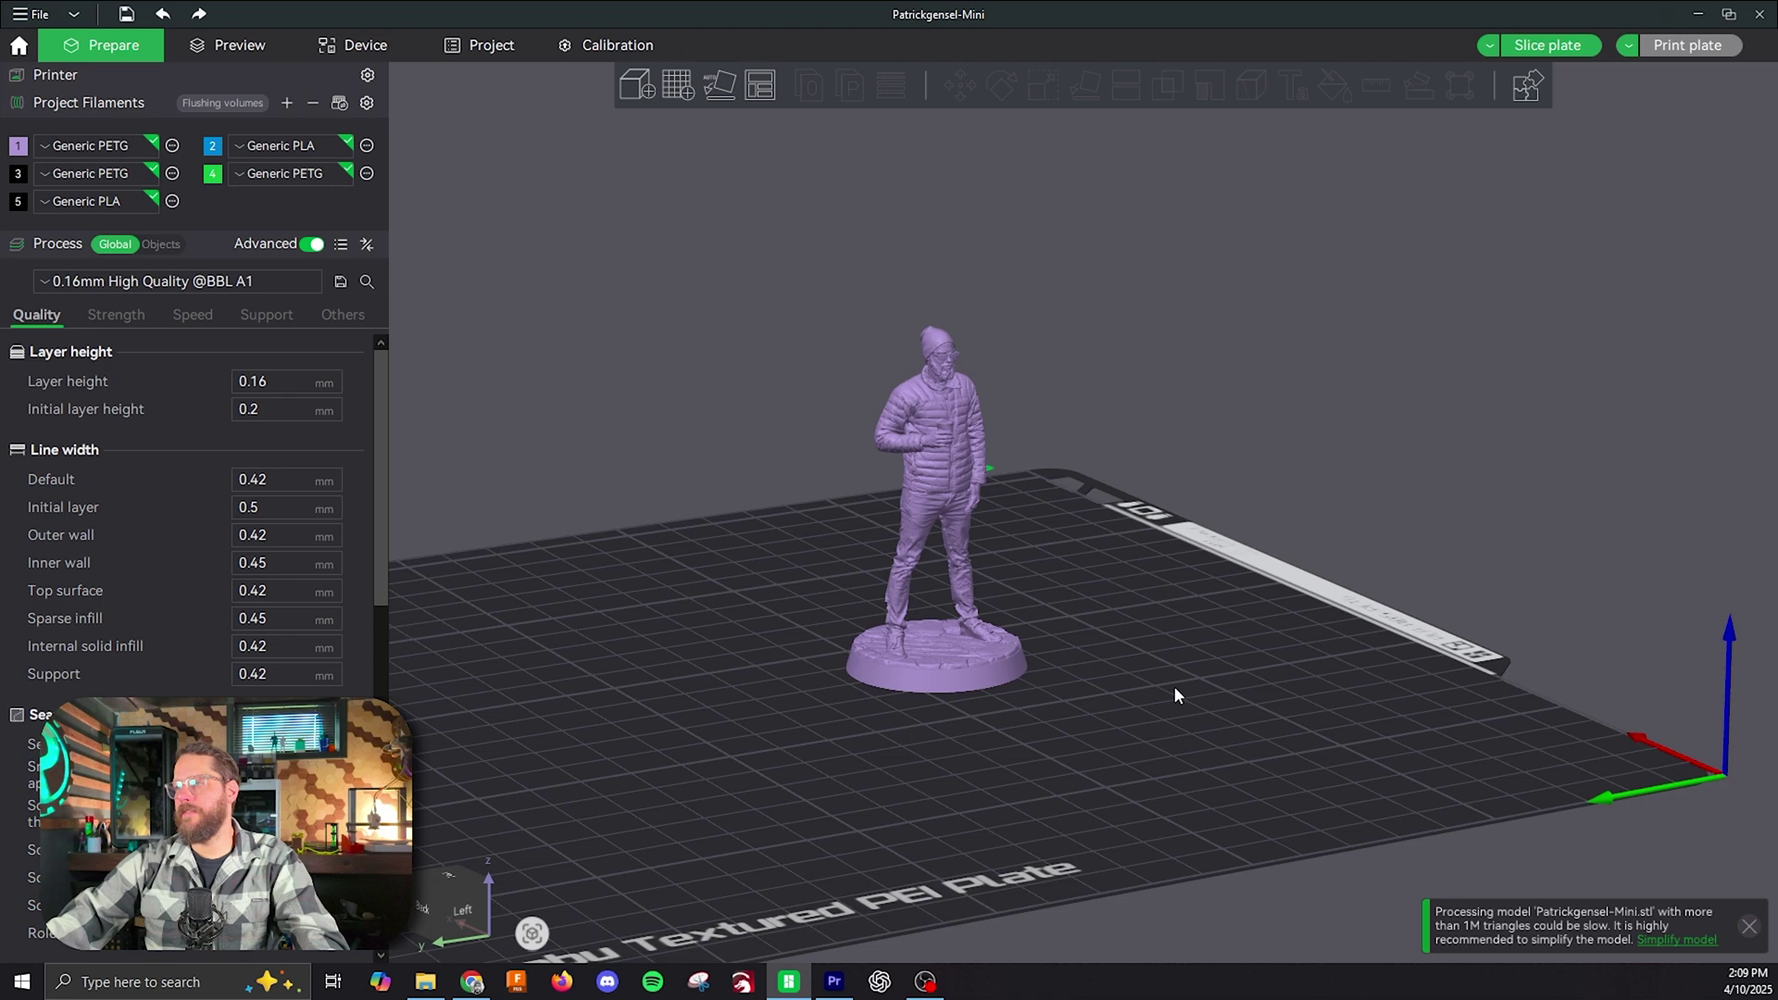
Step: Examine the figurine and its round base on the build plate in Bambu Studio
{"action": "scroll", "coordinate": [1174, 684], "scroll_direction": "up", "scroll_amount": 5}
{"action": "middle_click_drag", "start_coordinate": [1161, 664], "coordinate": [1339, 665]}
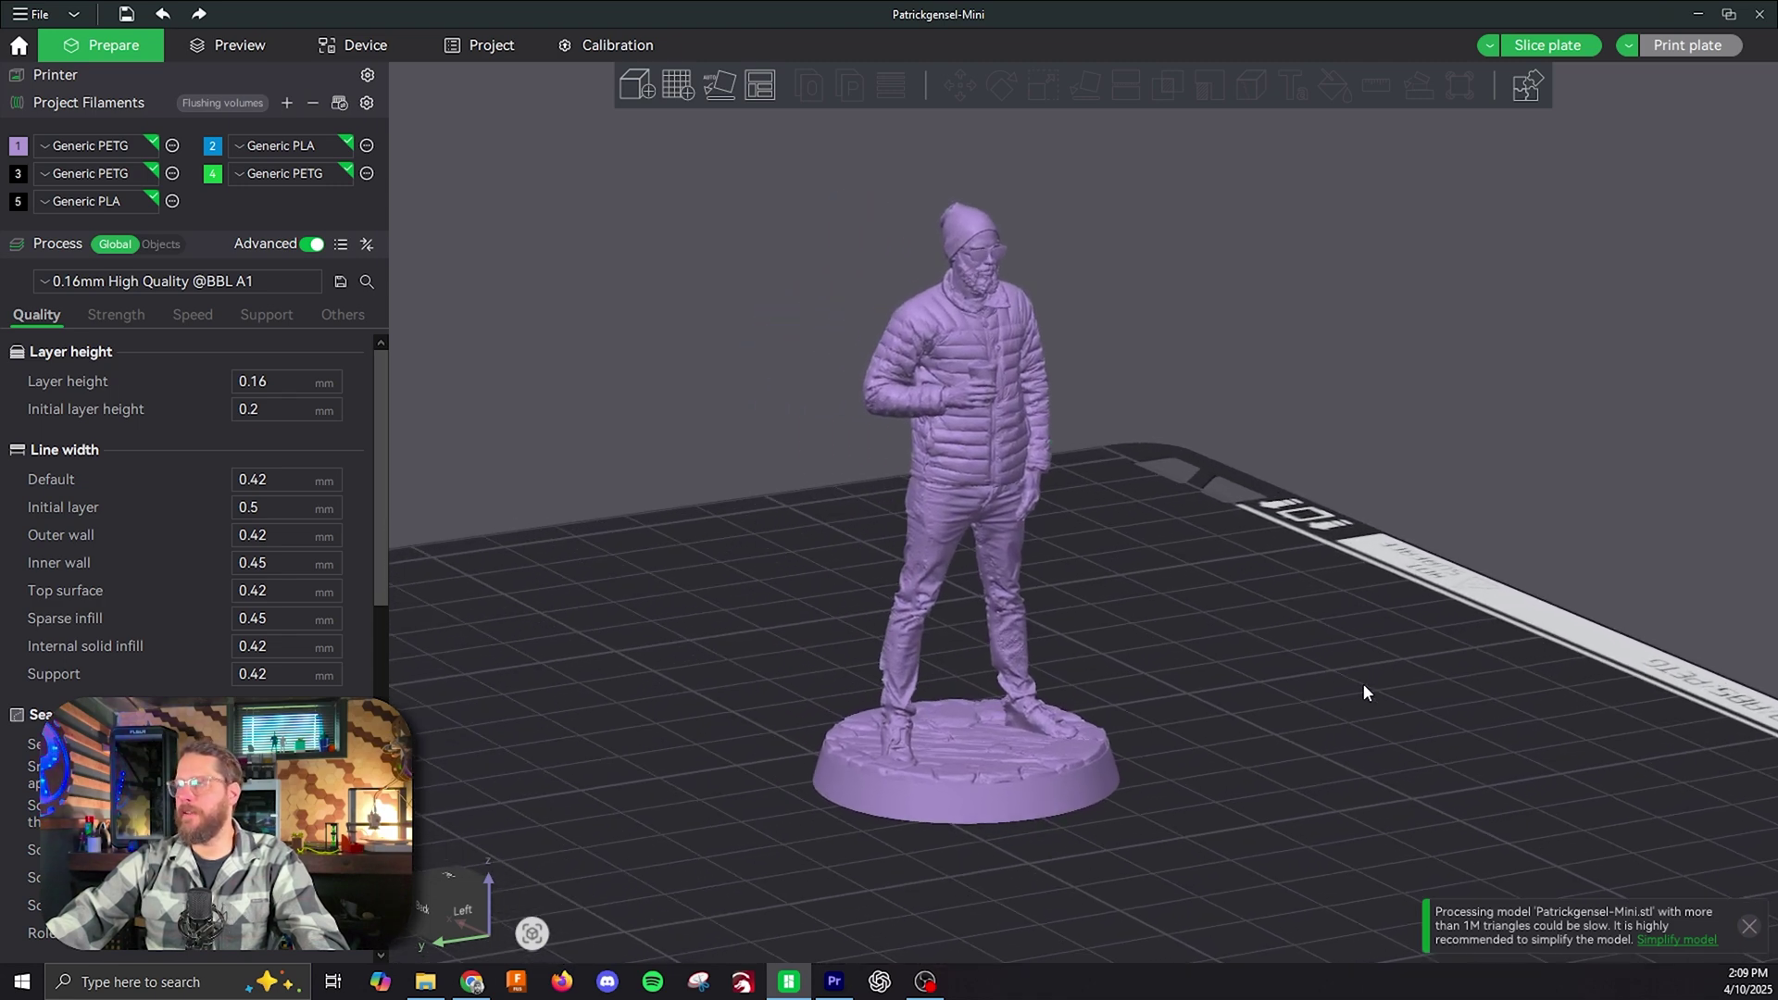
{"action": "left_click_drag", "start_coordinate": [1364, 683], "coordinate": [1328, 680]}
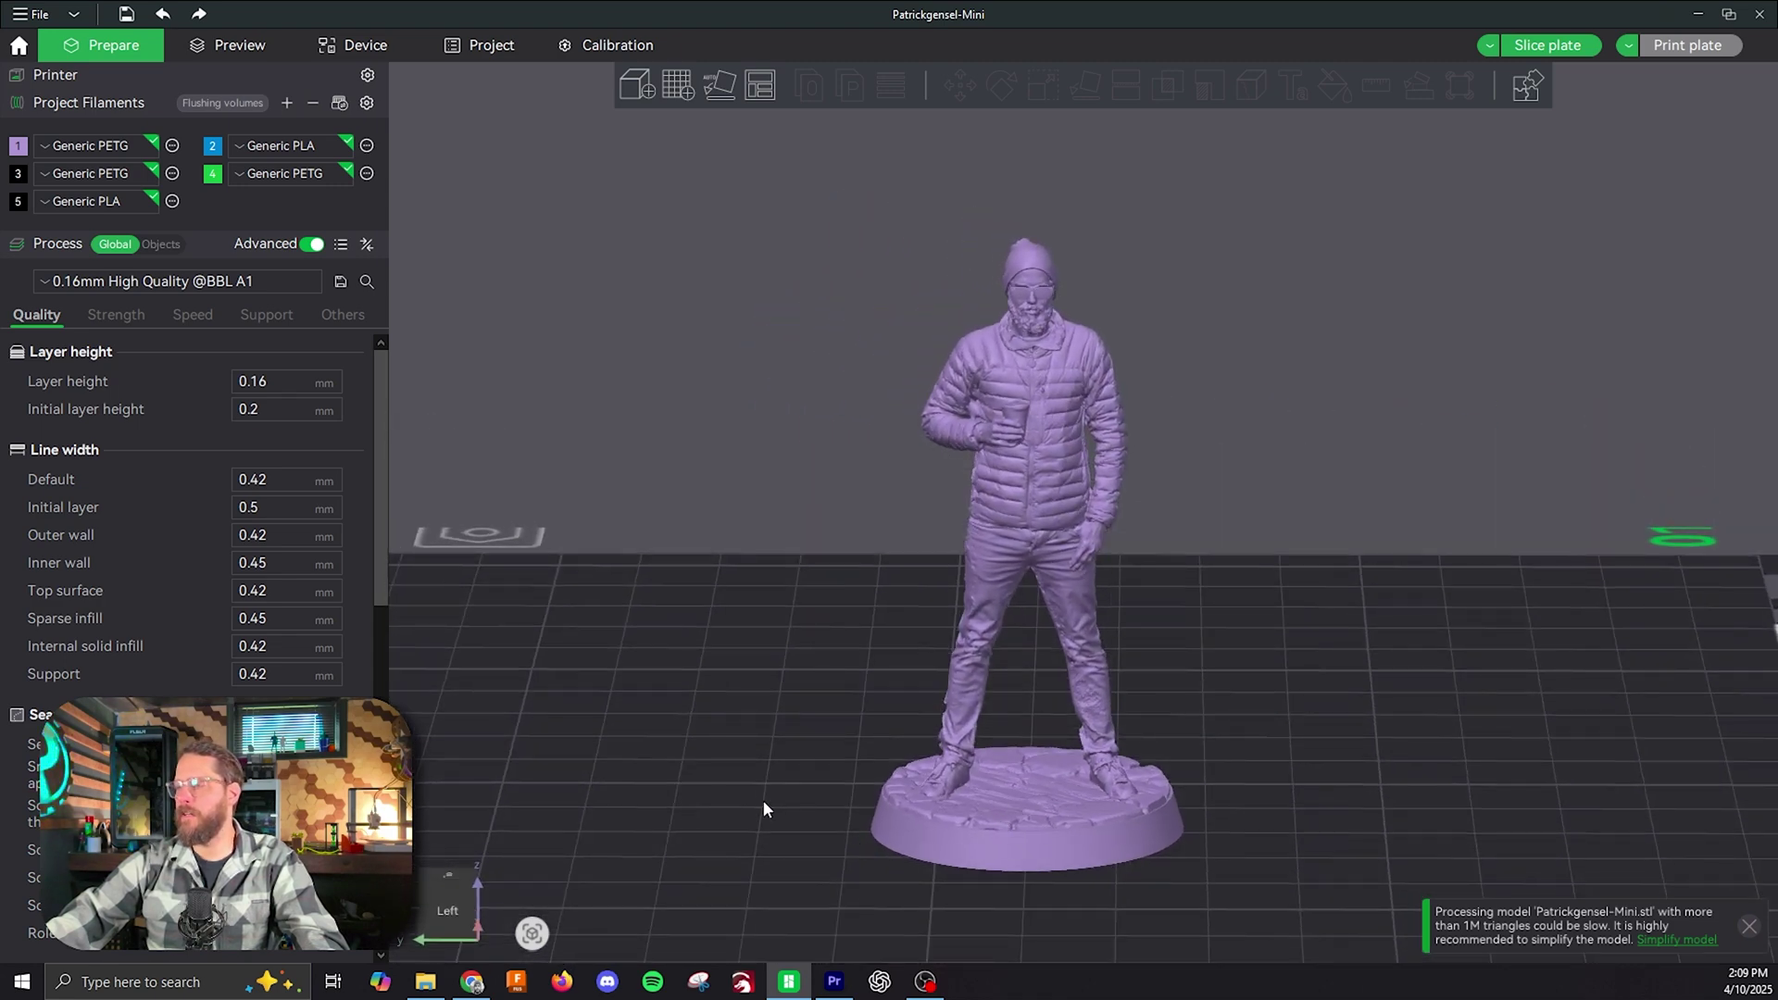
{"action": "left_click_drag", "start_coordinate": [766, 810], "coordinate": [795, 811]}
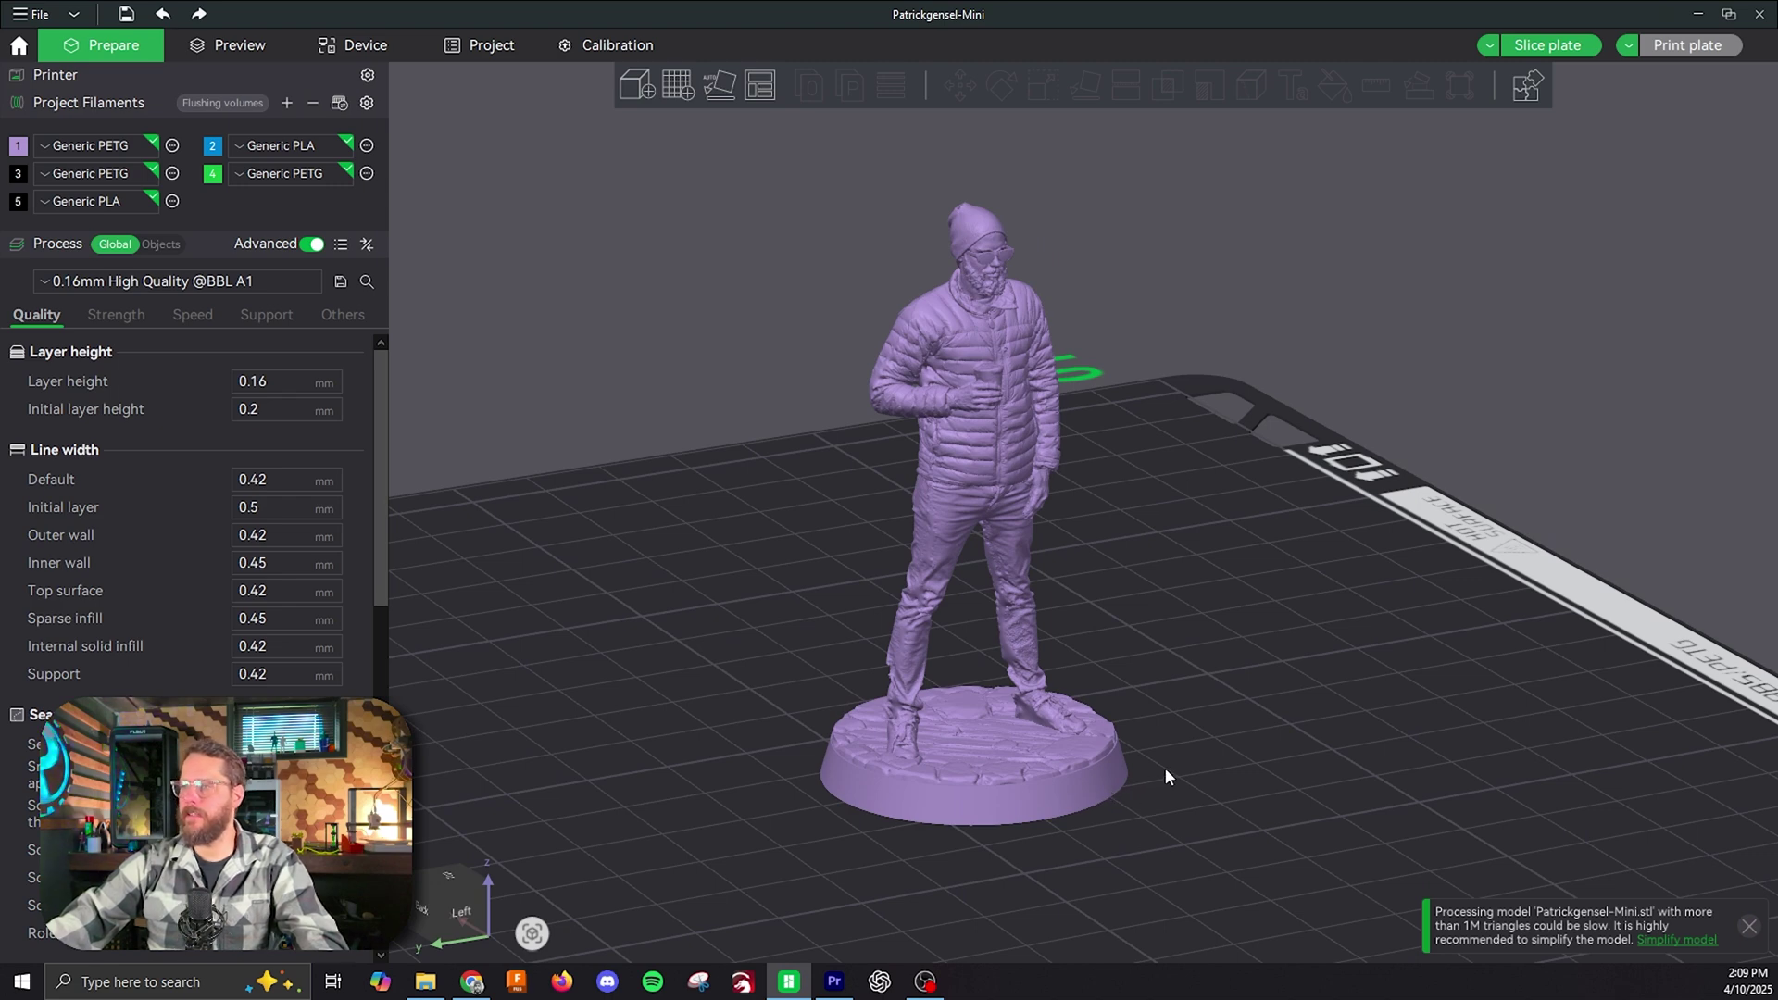
Step: Add a cylinder modifier to the figurine model
{"action": "left_click_drag", "start_coordinate": [1189, 765], "coordinate": [1369, 773]}
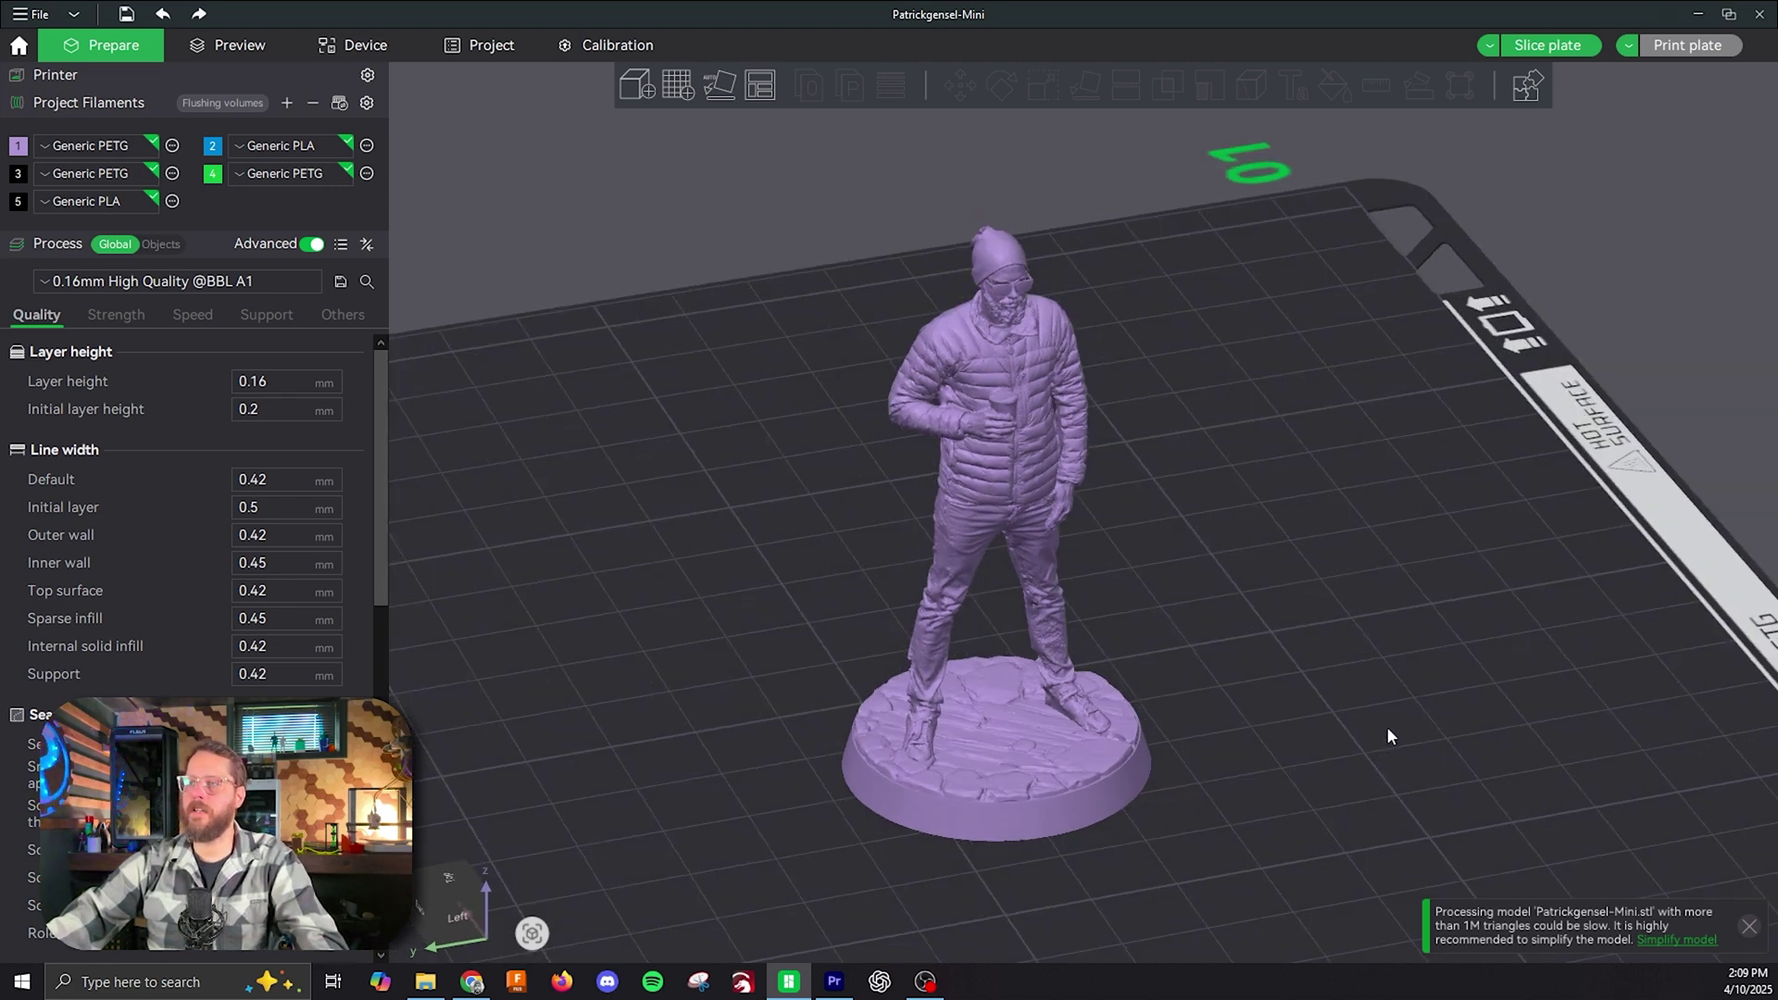
{"action": "left_click_drag", "start_coordinate": [1120, 873], "coordinate": [1140, 822]}
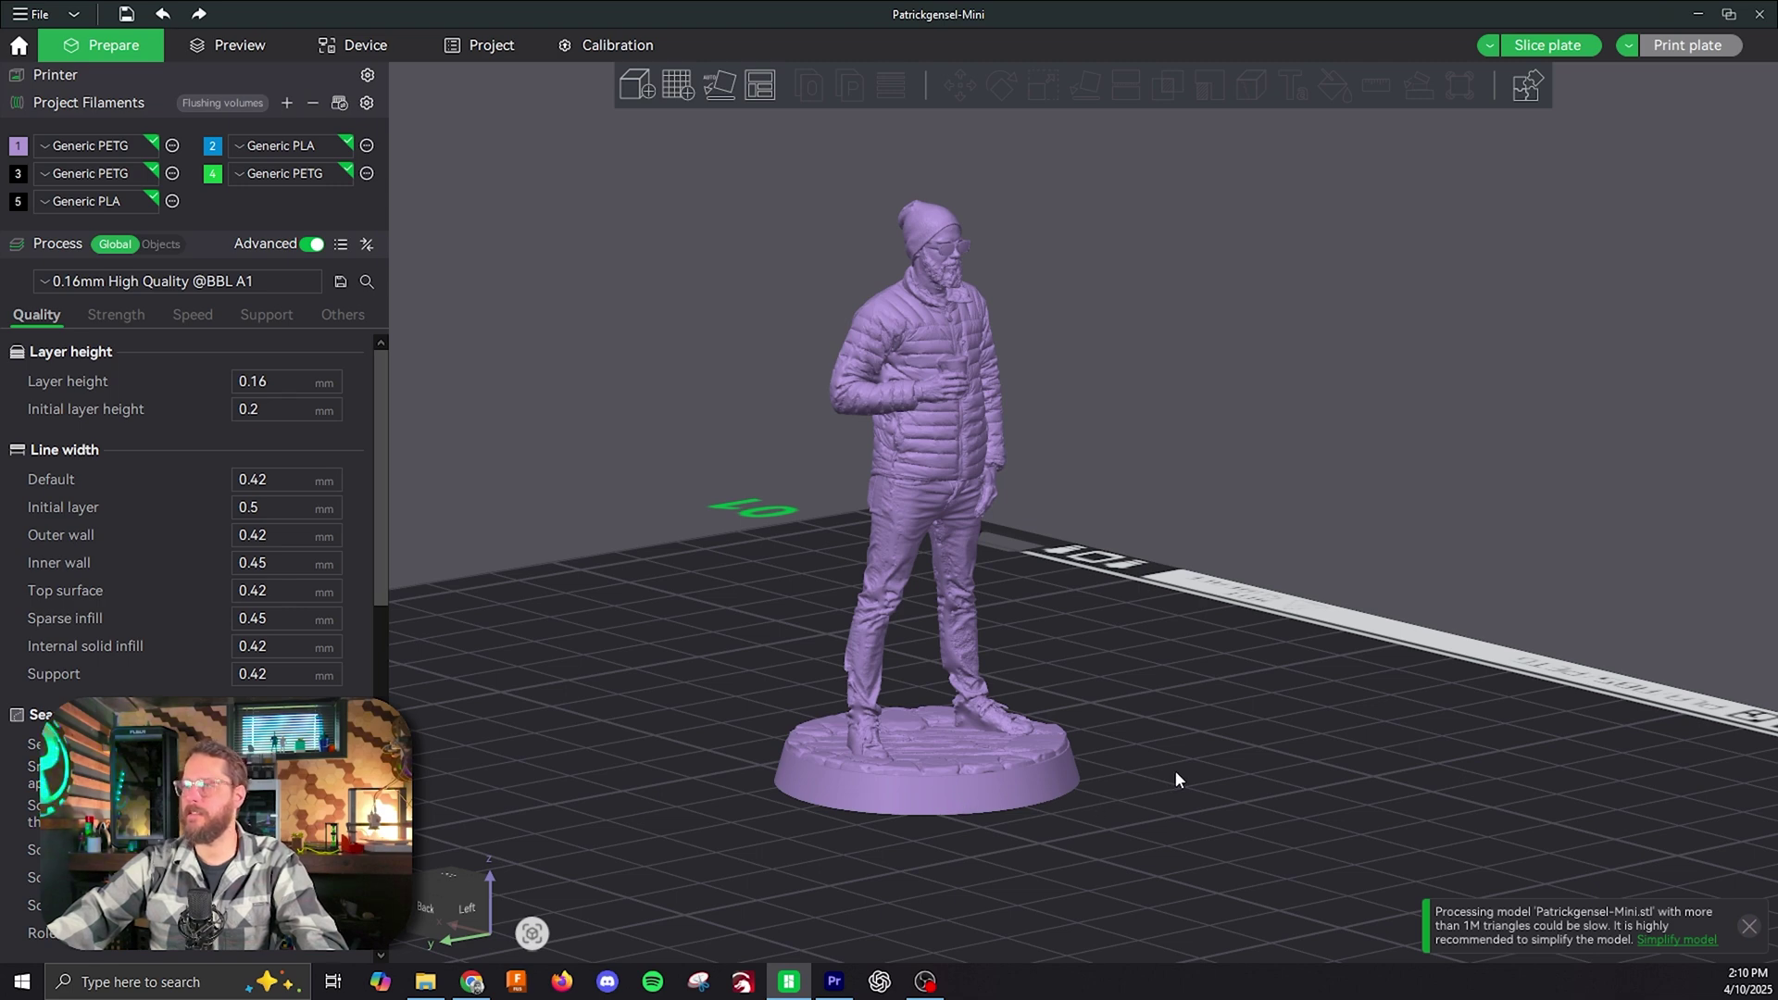
{"action": "left_click_drag", "start_coordinate": [1208, 747], "coordinate": [1200, 767]}
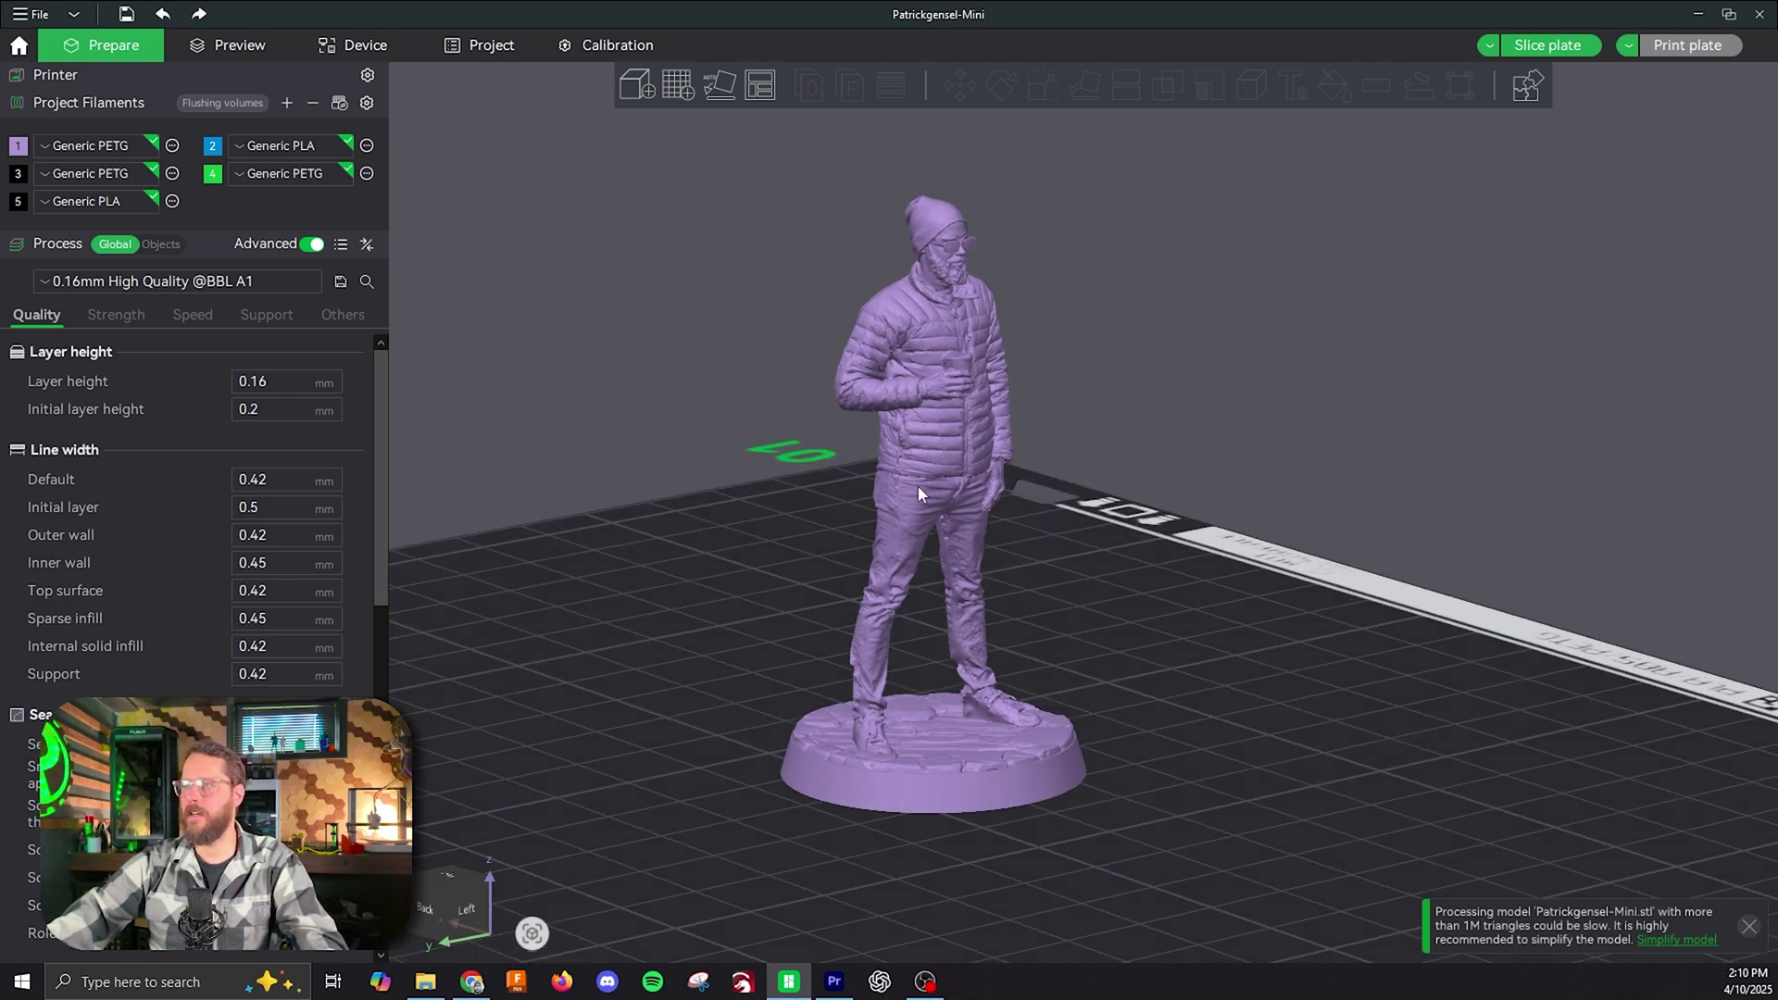
{"action": "right_click", "coordinate": [965, 428]}
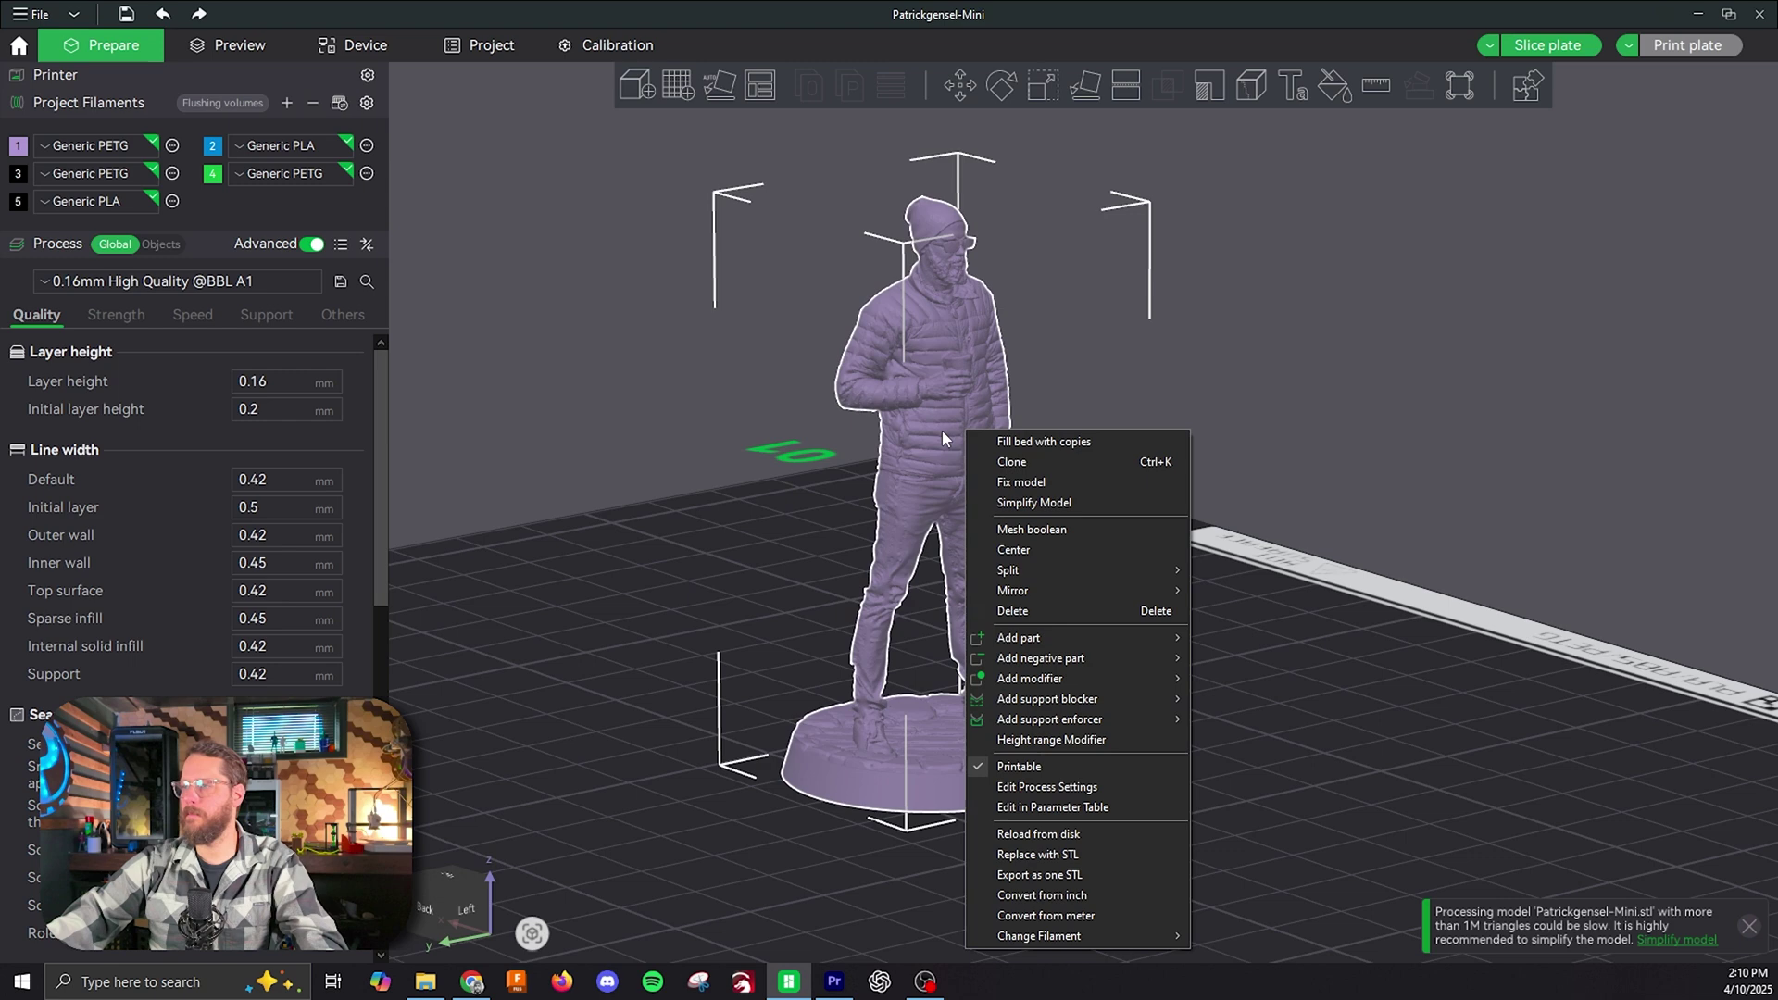
{"action": "mouse_move", "coordinate": [1108, 678]}
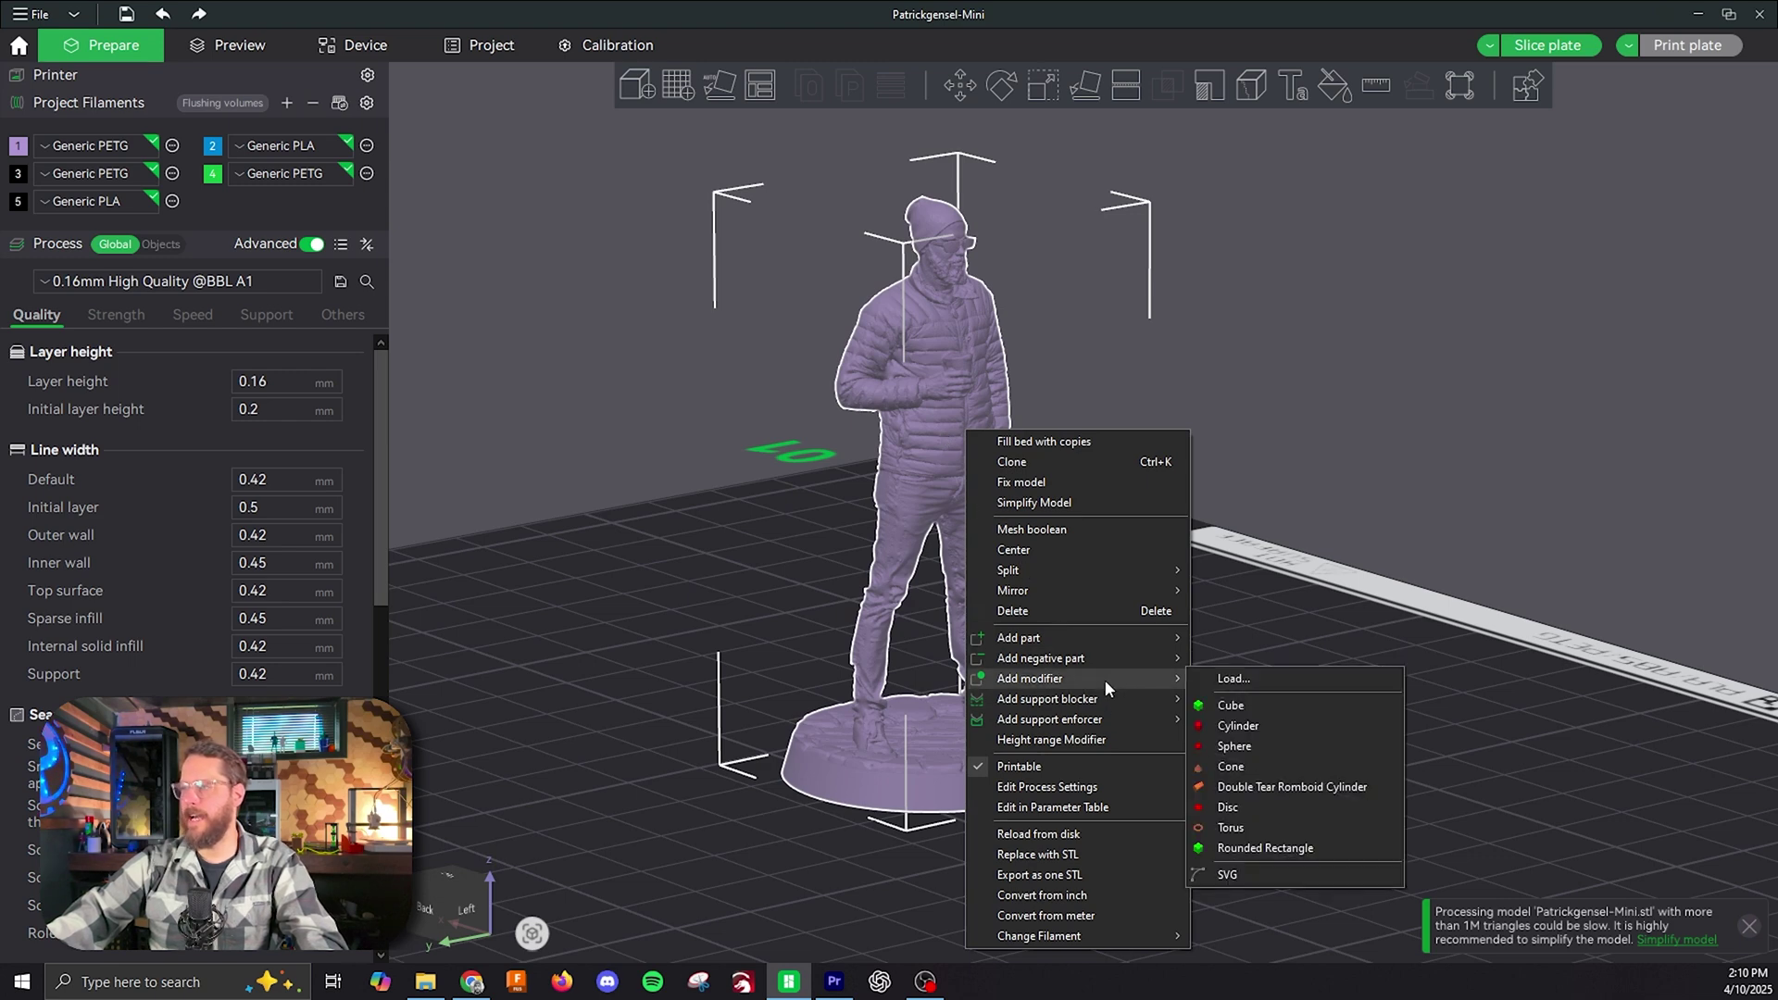
{"action": "left_click", "coordinate": [1238, 727]}
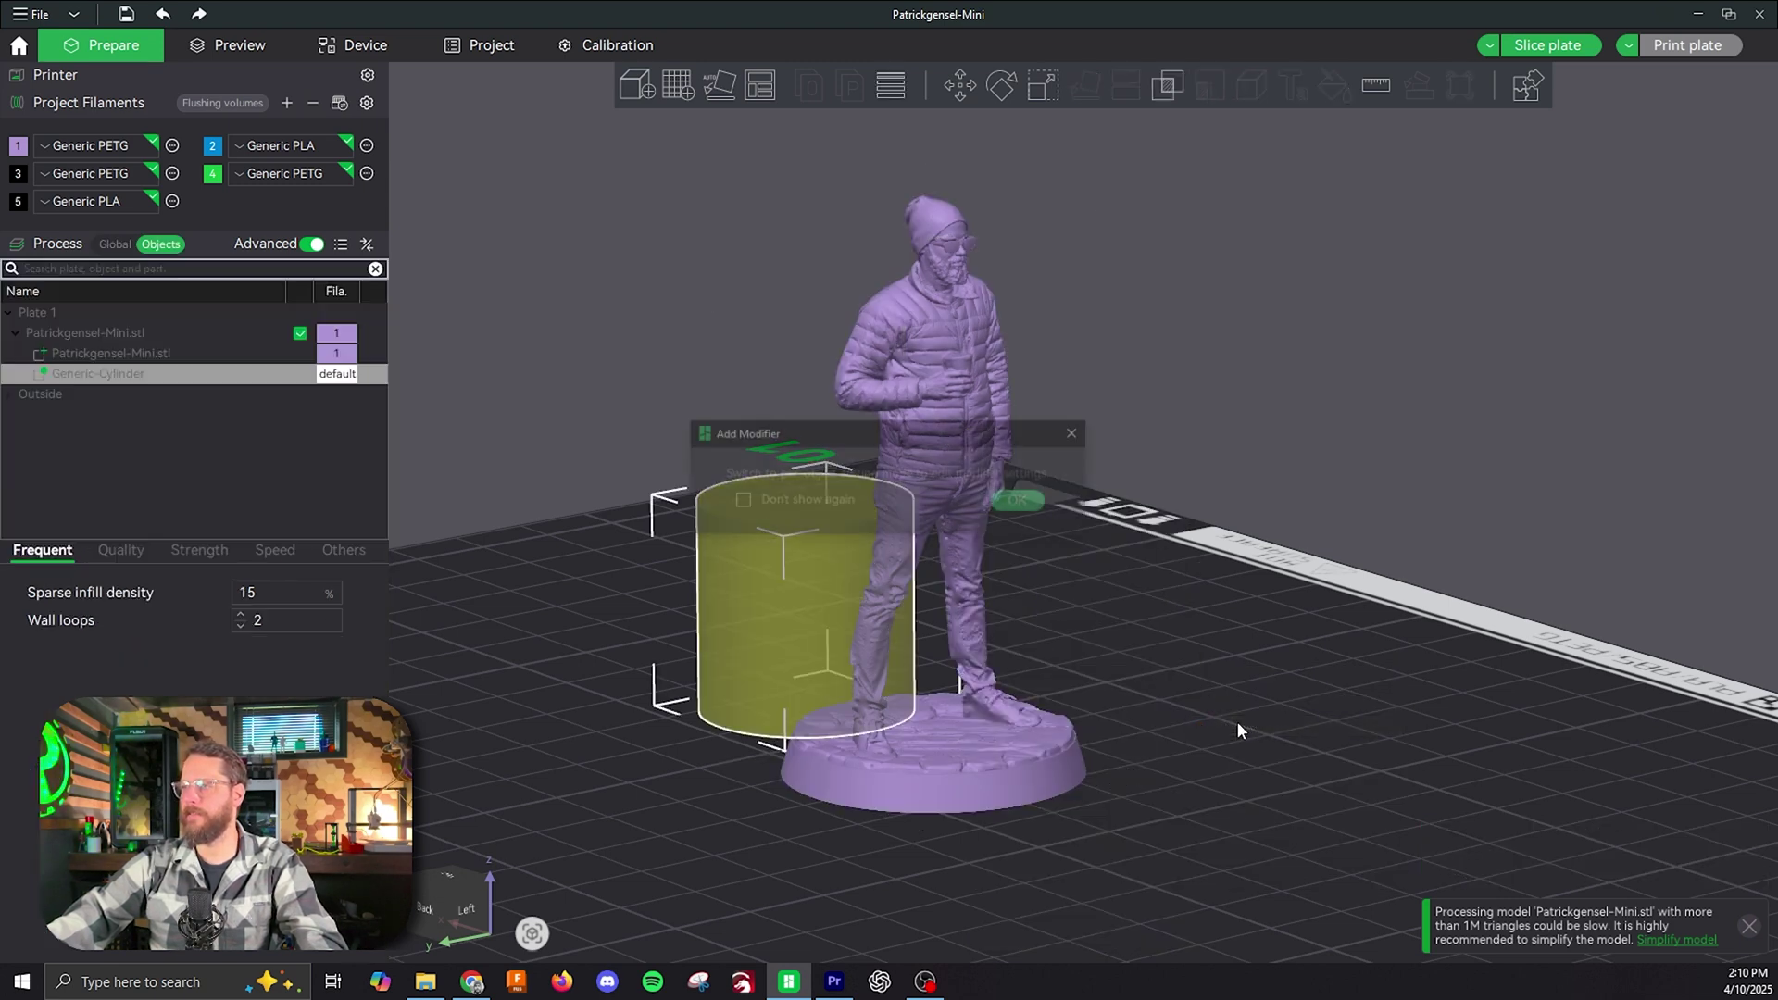
{"action": "left_click", "coordinate": [1030, 509]}
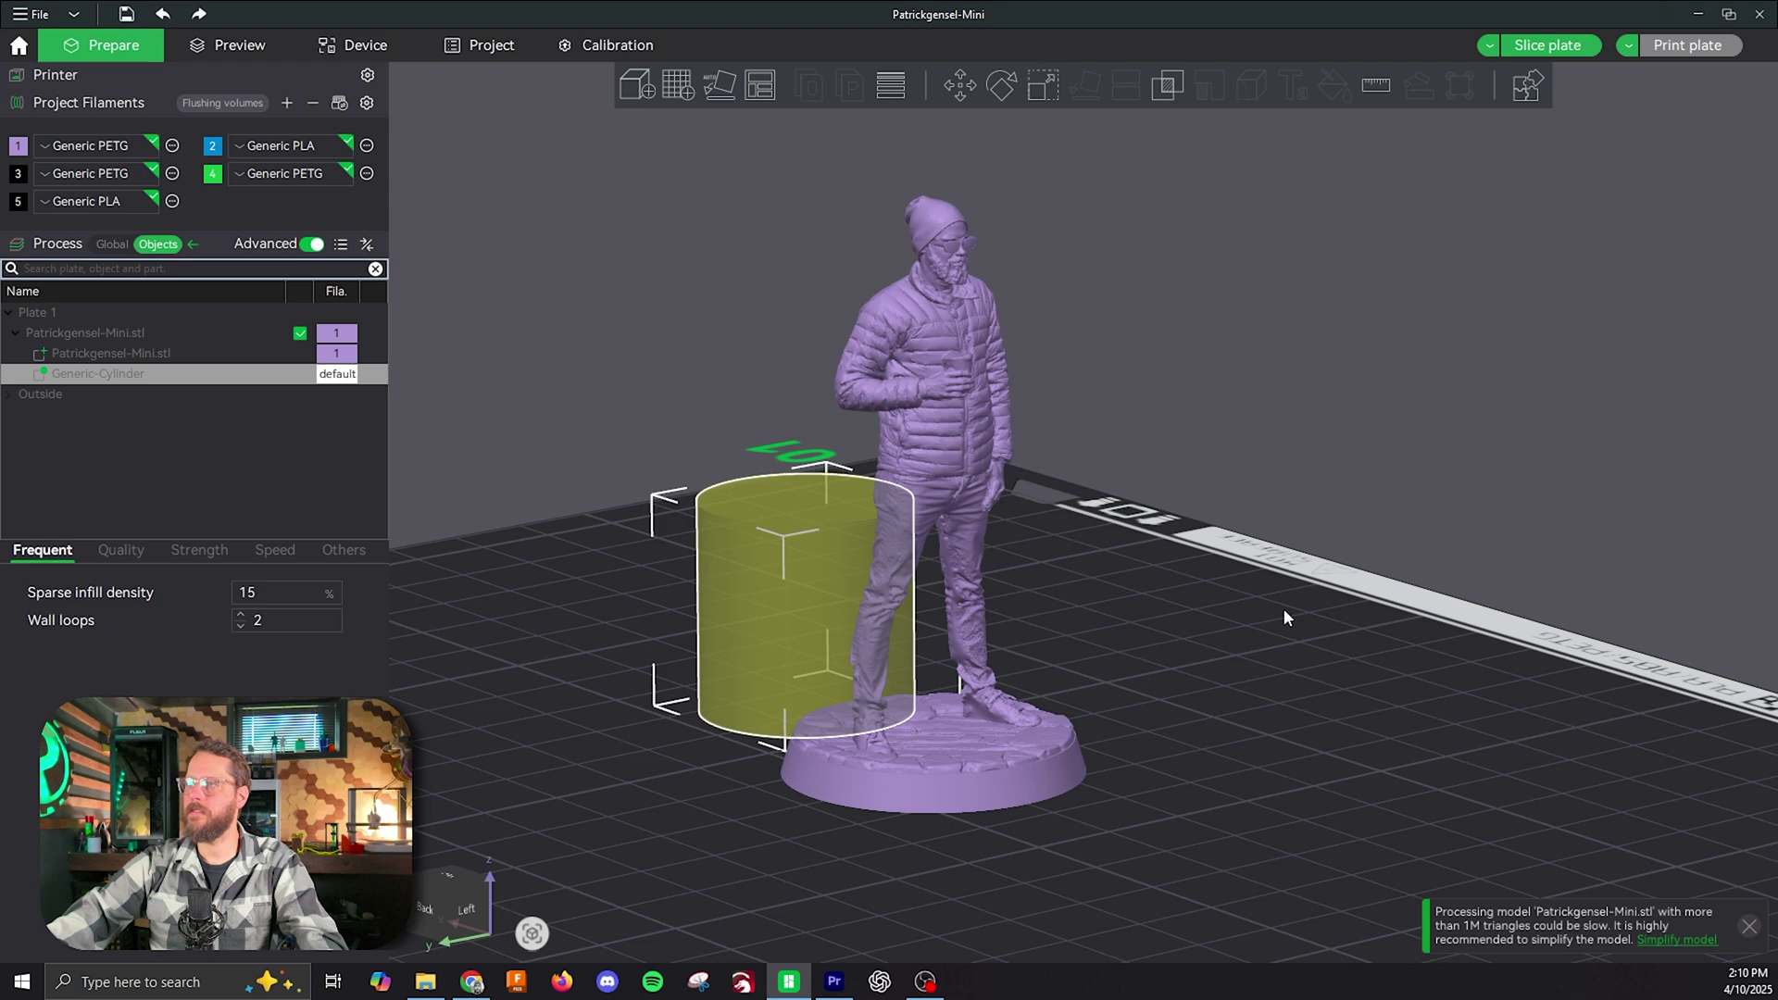
Step: Resize the cylinder modifier to a Z height of 3 mm, leaving uniform scale off
{"action": "left_click_drag", "start_coordinate": [1292, 660], "coordinate": [1152, 681]}
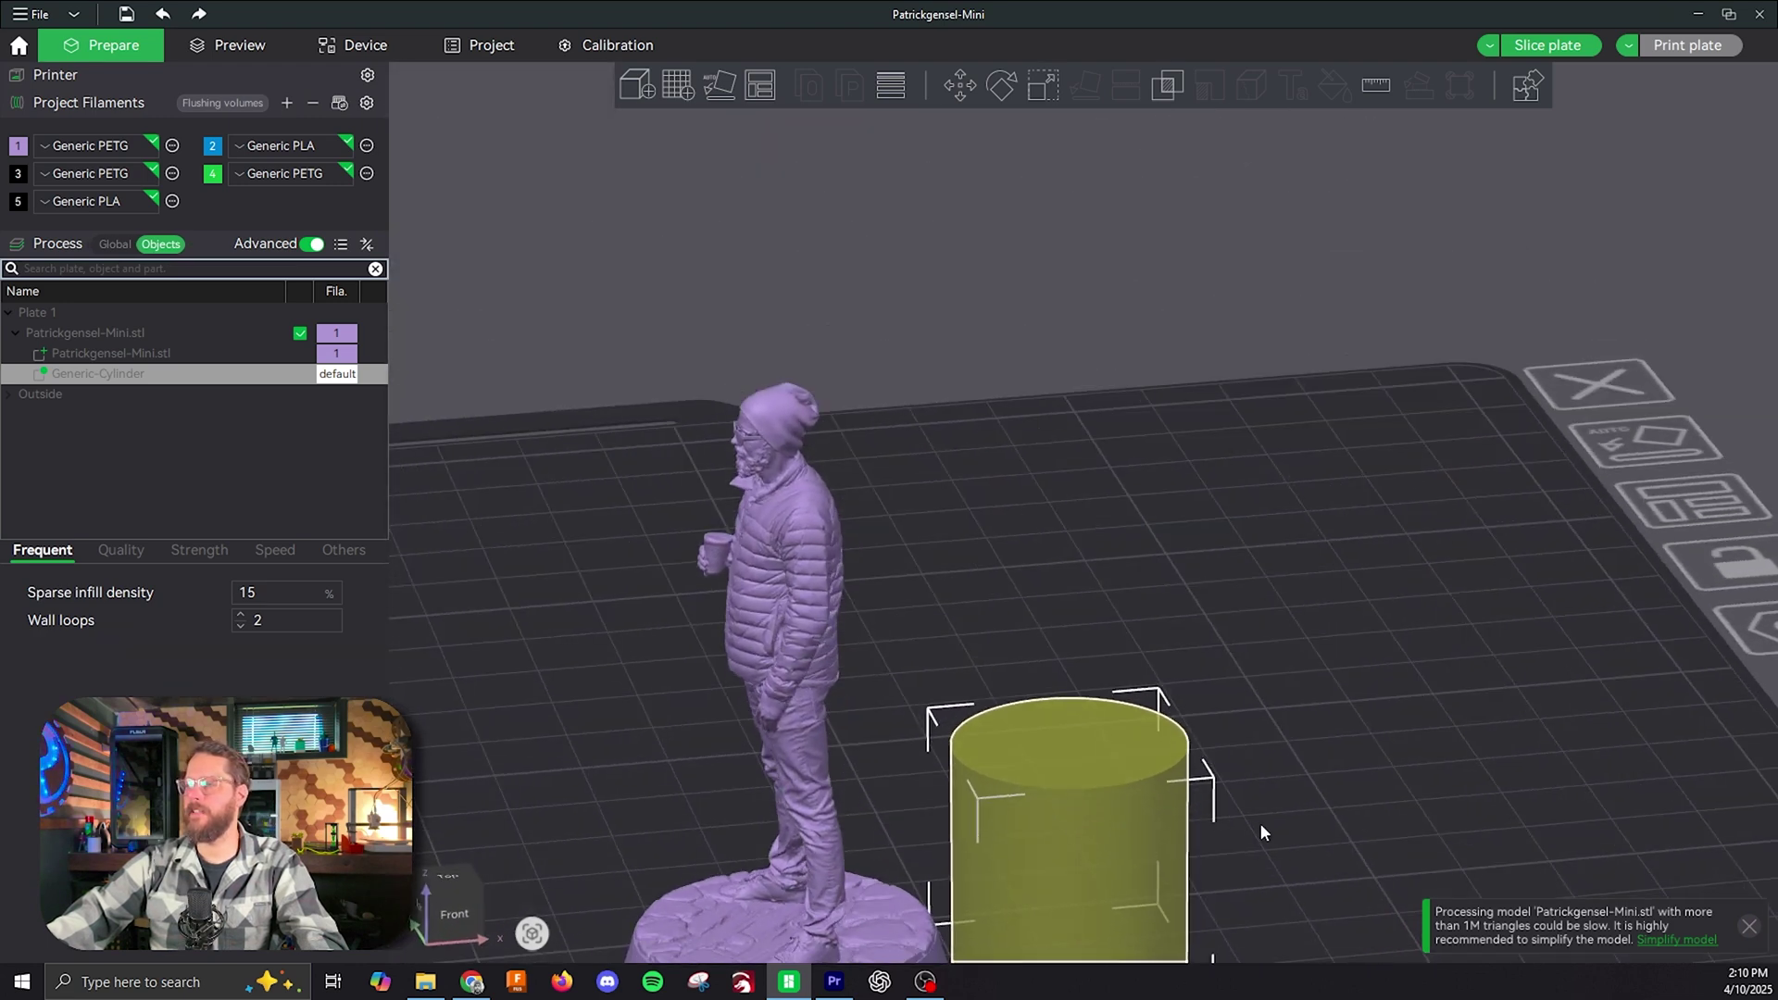
{"action": "right_click_drag", "start_coordinate": [1260, 825], "coordinate": [1330, 530]}
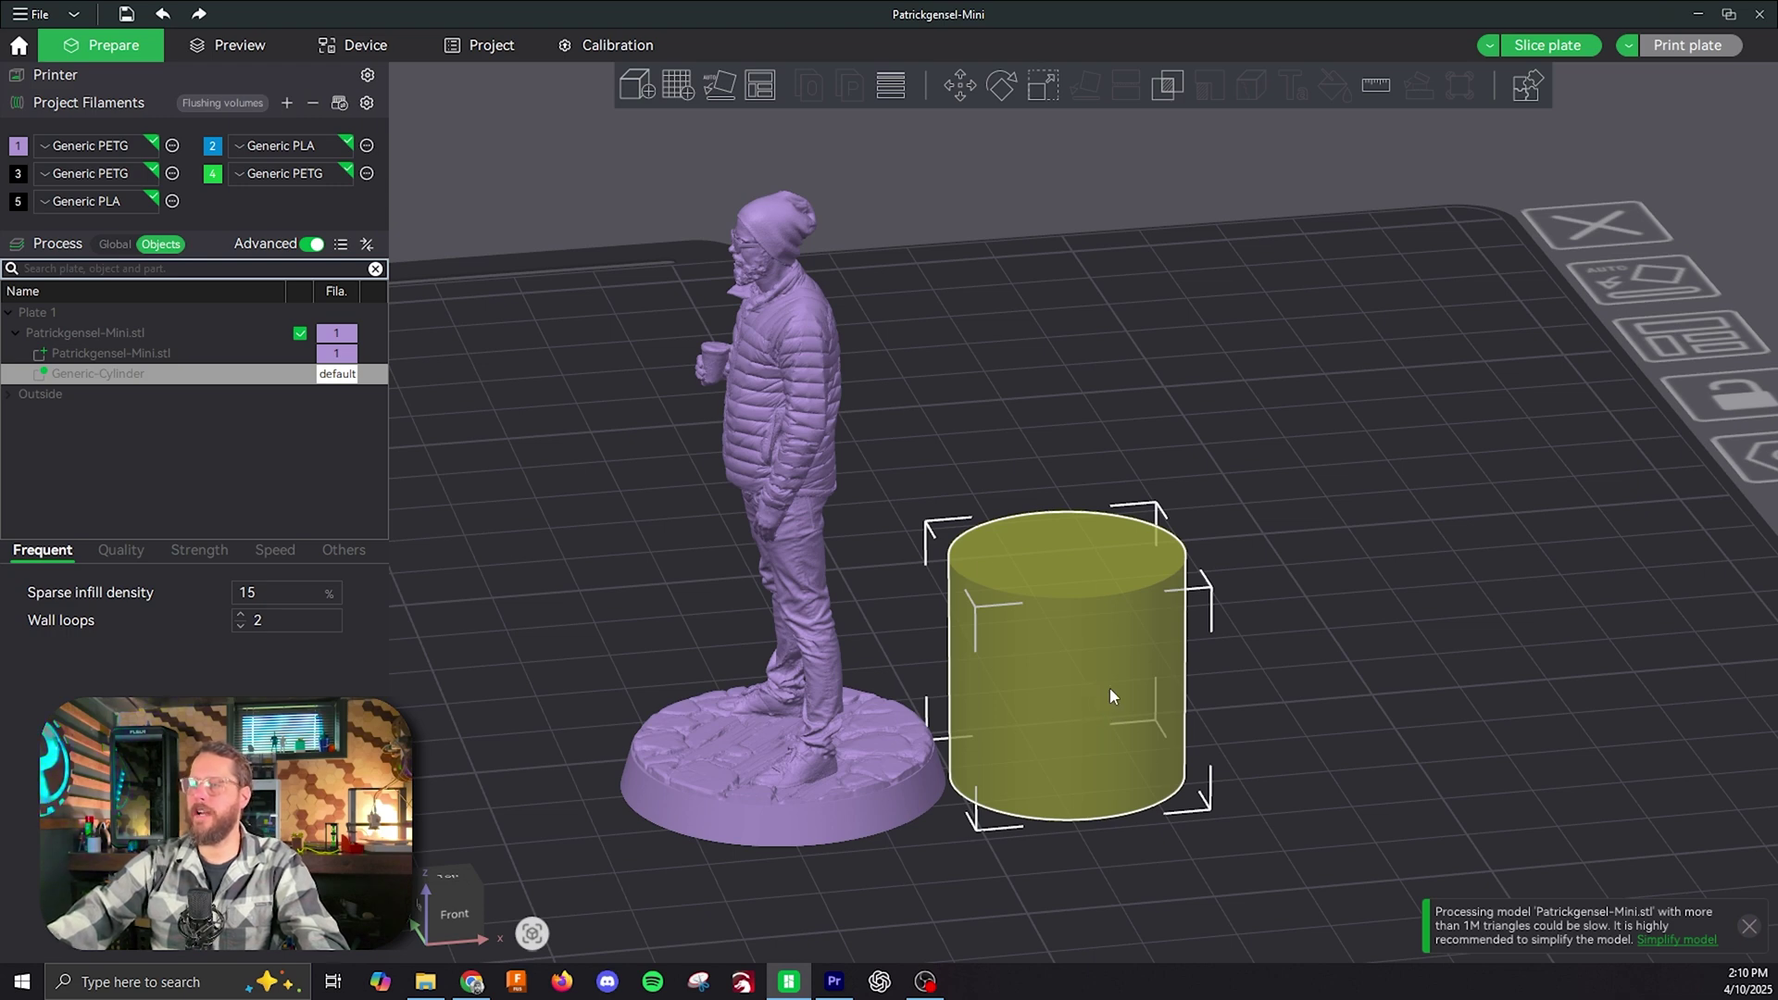
{"action": "left_click_drag", "start_coordinate": [1325, 674], "coordinate": [1350, 661]}
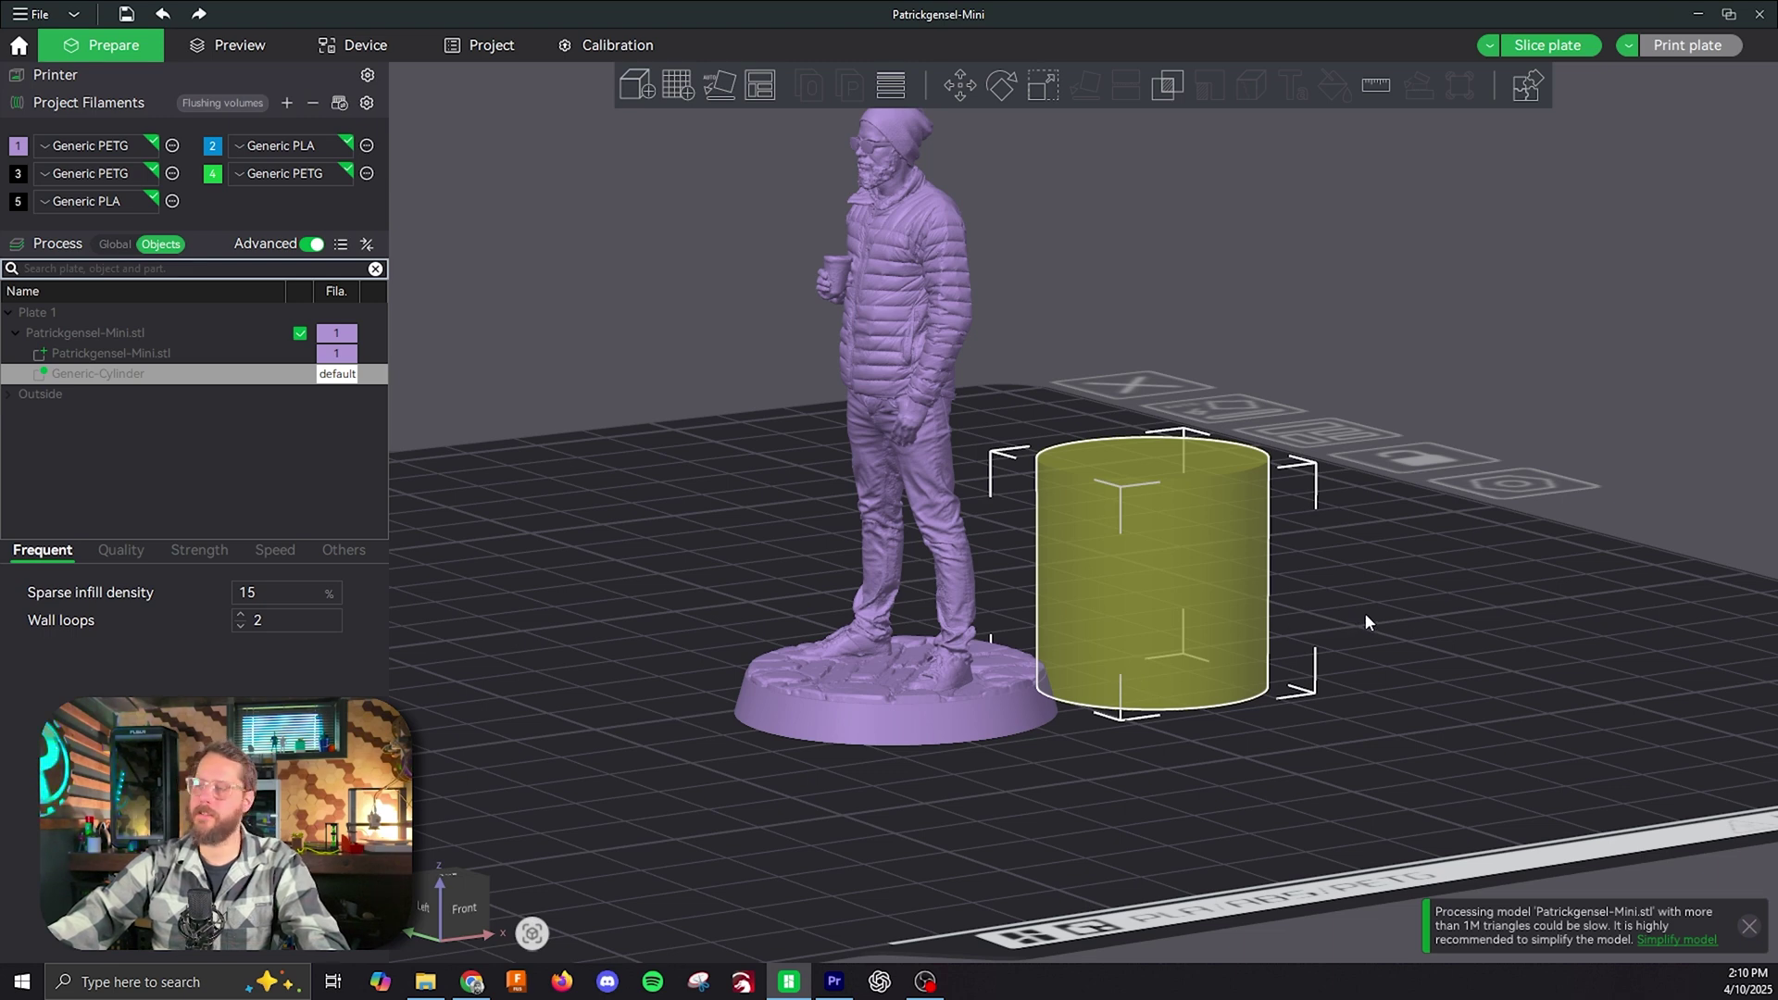
{"action": "scroll", "coordinate": [1368, 619], "scroll_direction": "up", "scroll_amount": 1}
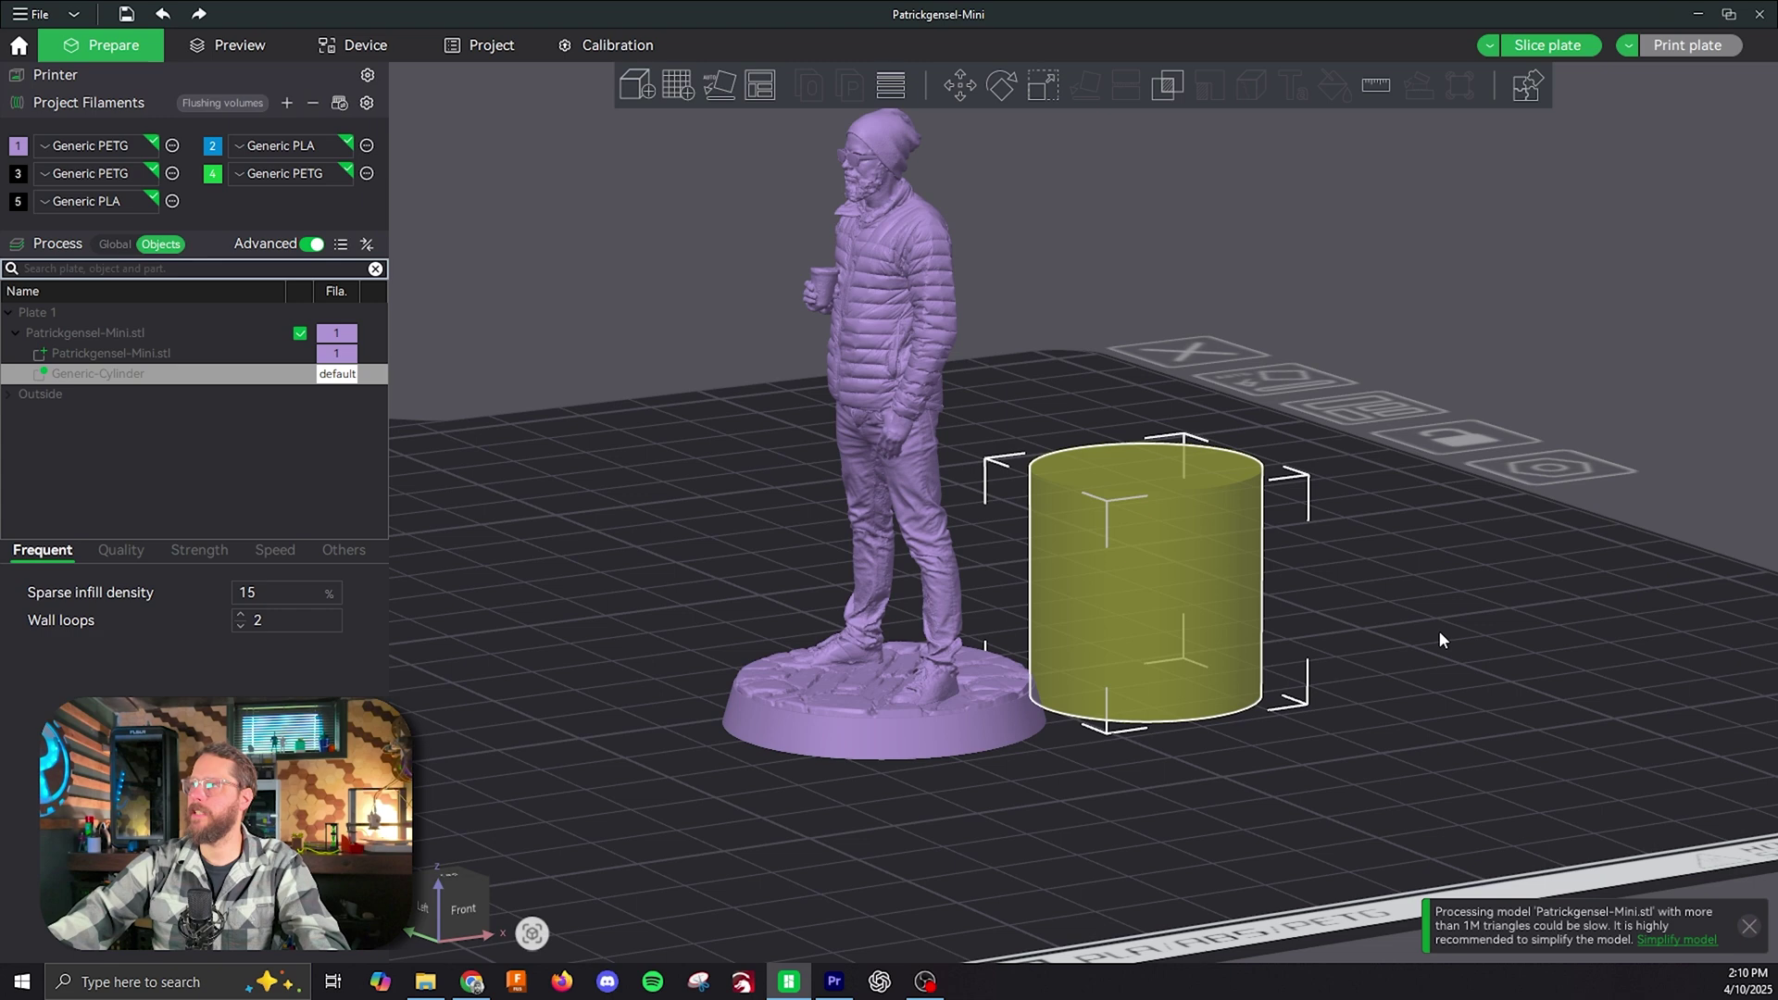
{"action": "left_click_drag", "start_coordinate": [1438, 639], "coordinate": [1222, 389]}
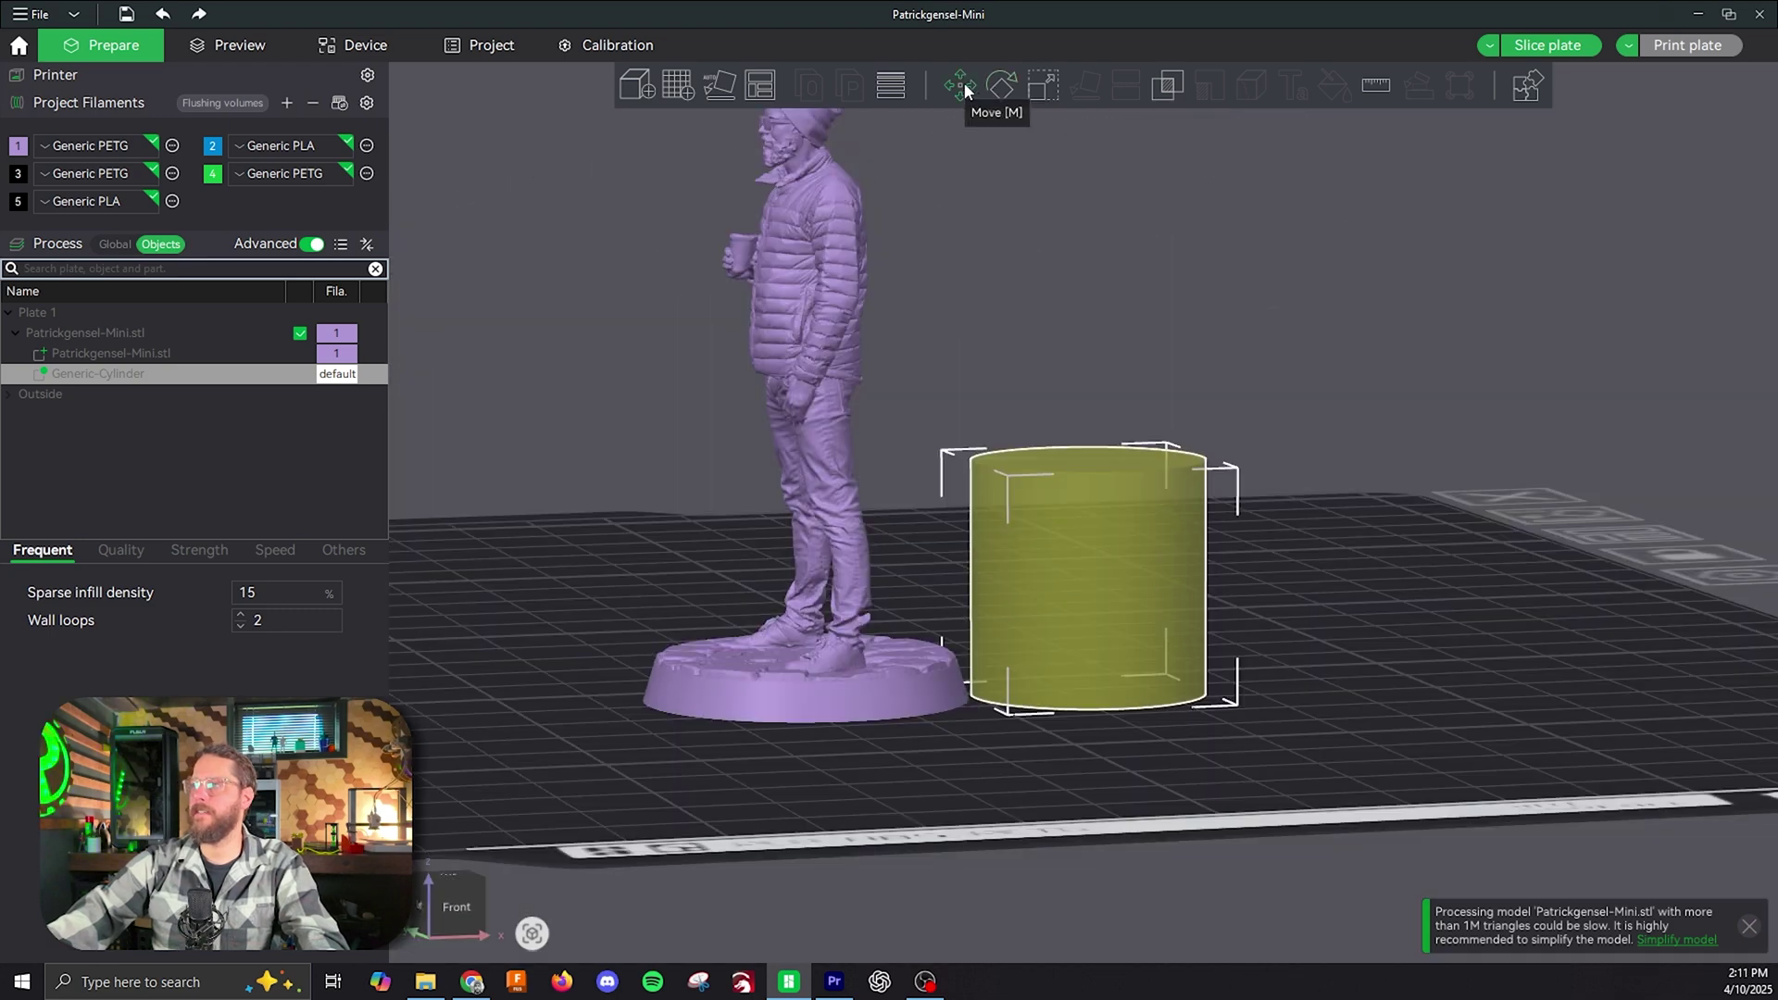
{"action": "left_click", "coordinate": [1043, 88]}
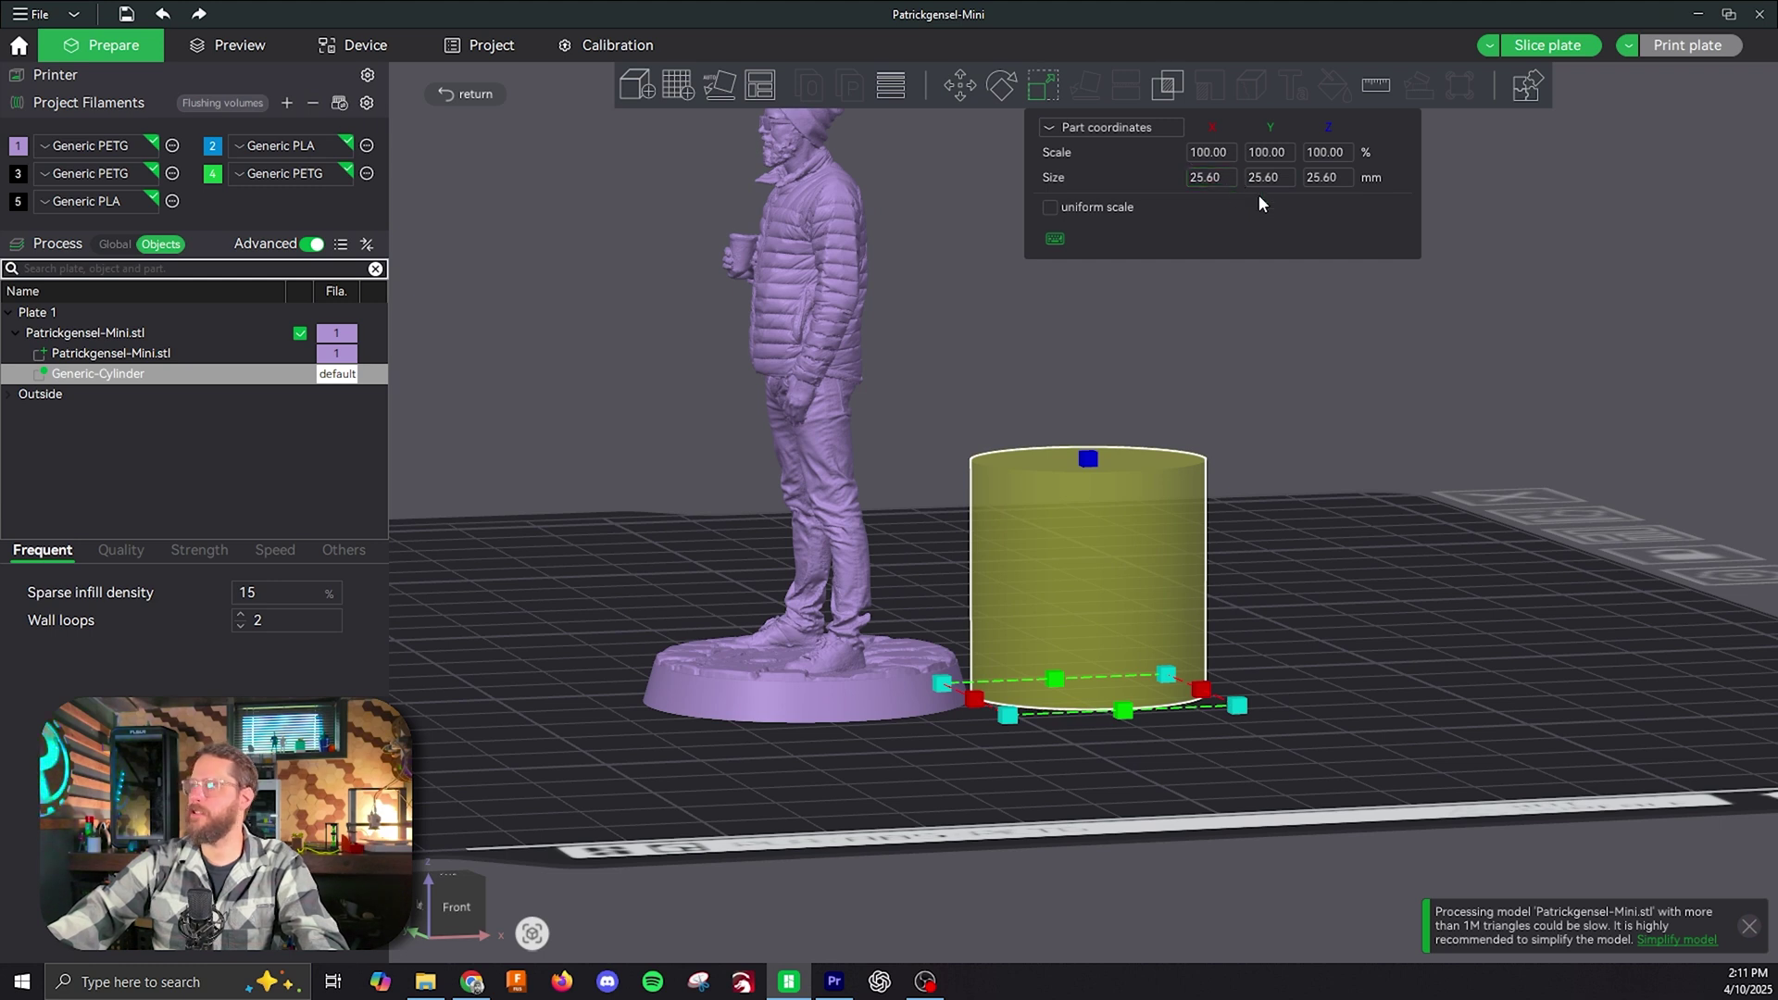
{"action": "left_click", "coordinate": [1335, 180]}
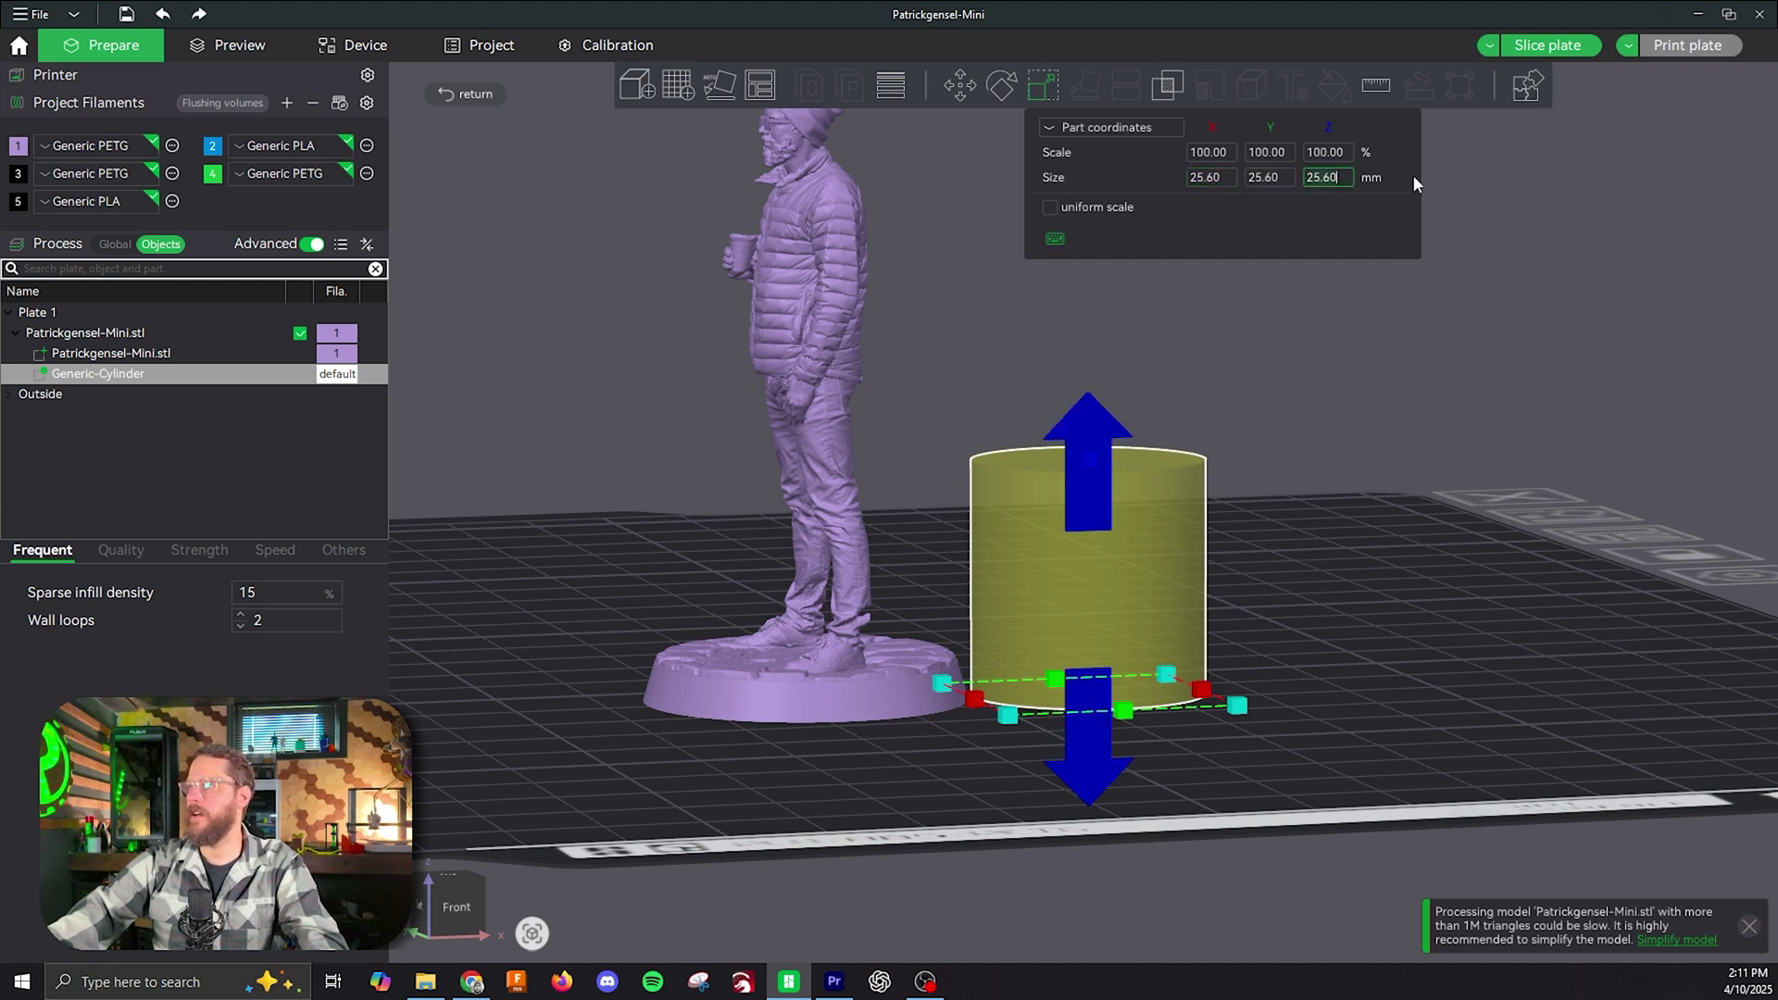
{"action": "key", "text": "ctrl+a"}
{"action": "type", "text": "3"}
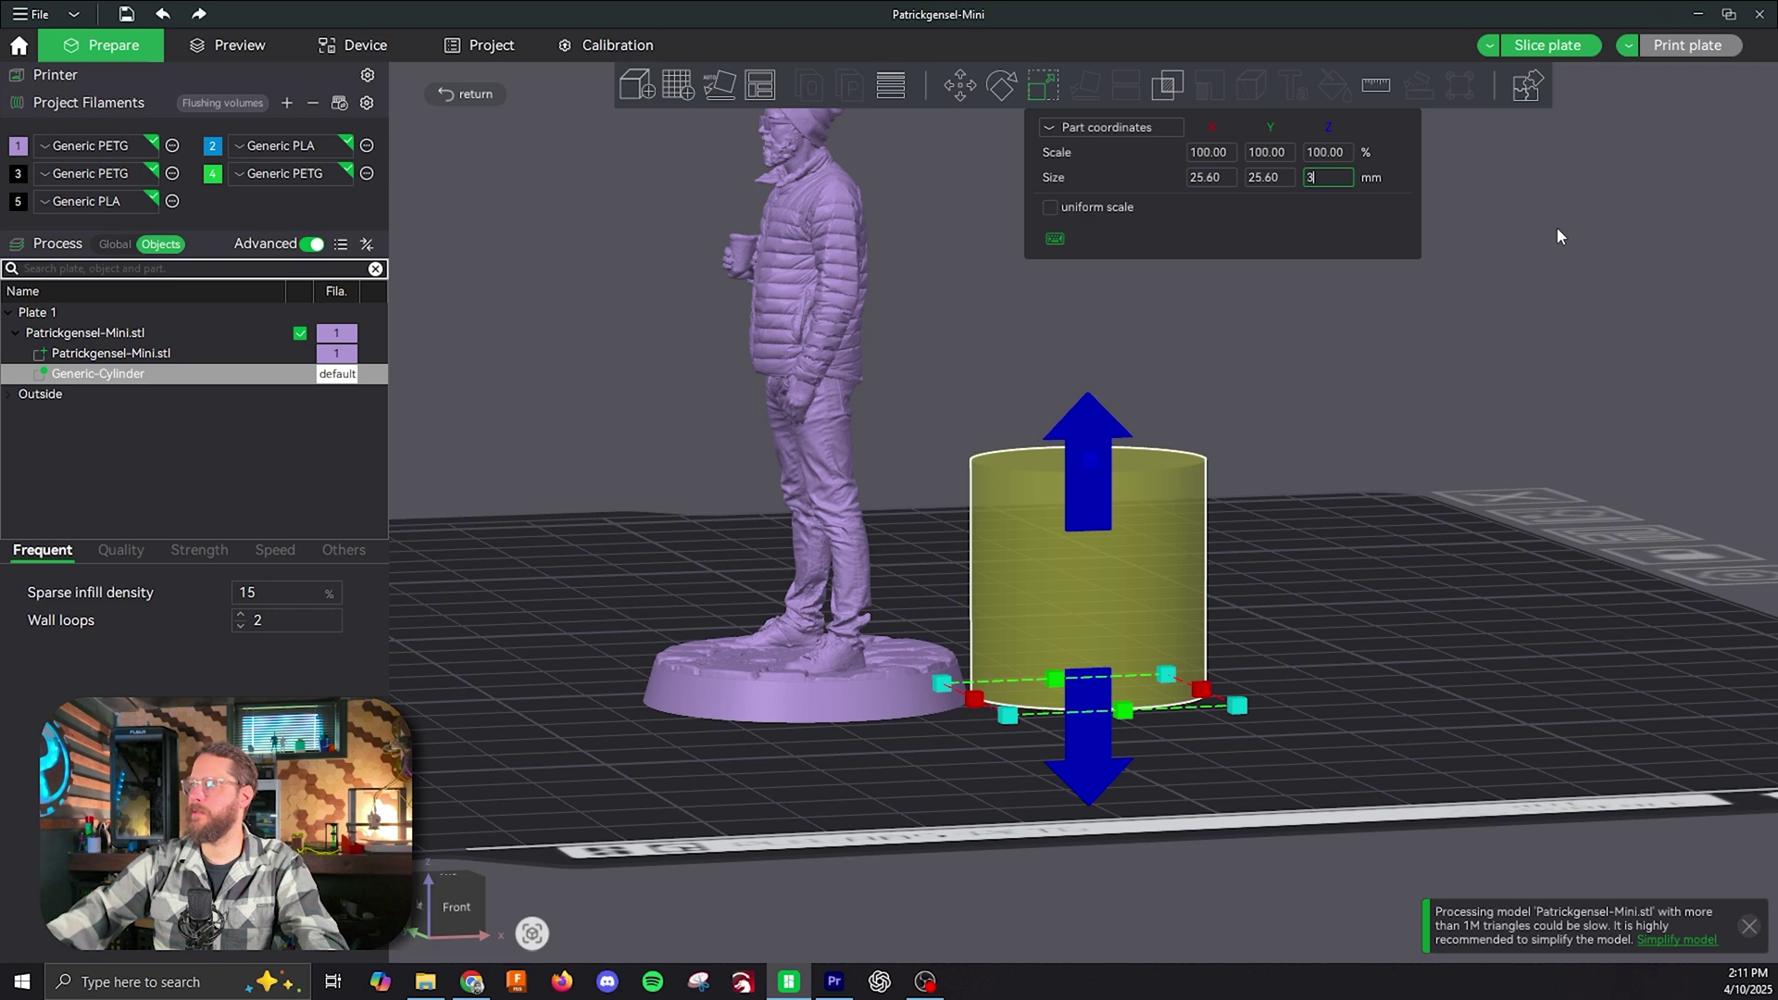
{"action": "left_click", "coordinate": [1278, 174]}
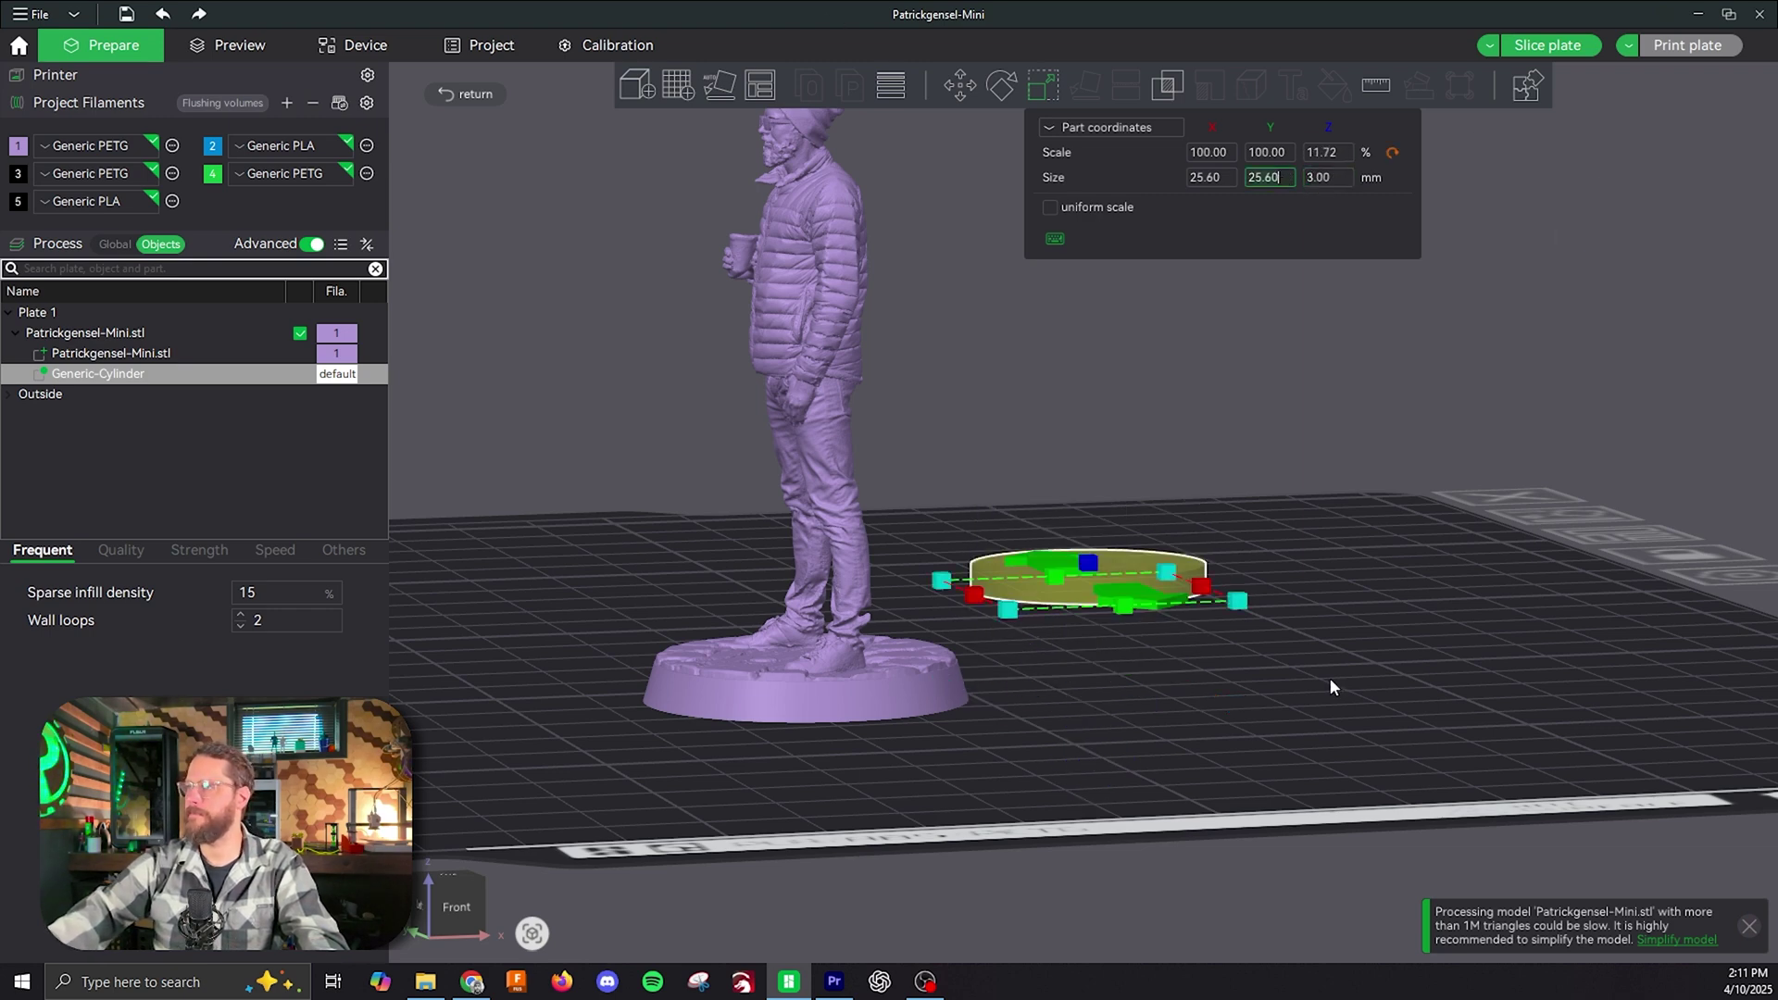
{"action": "left_click_drag", "start_coordinate": [1335, 612], "coordinate": [1320, 677]}
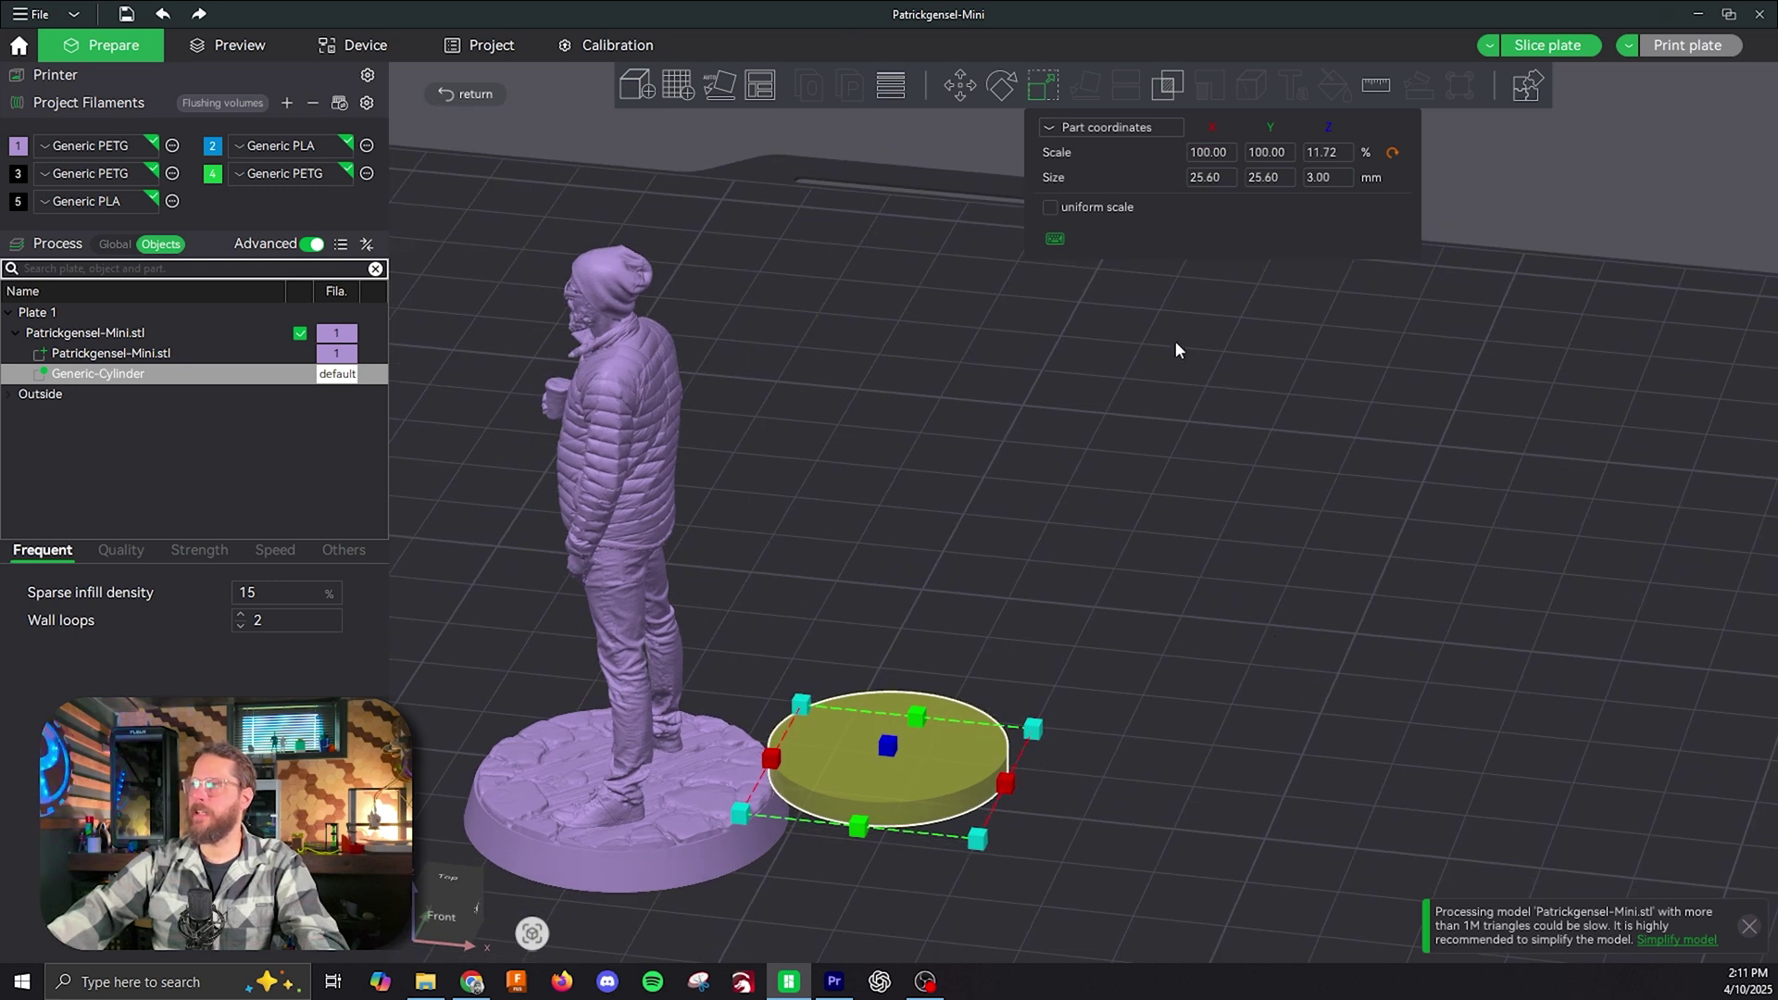
Step: Switch the cylinder's positioning to world coordinates and set its Z position to 0 mm
{"action": "left_click", "coordinate": [1040, 87]}
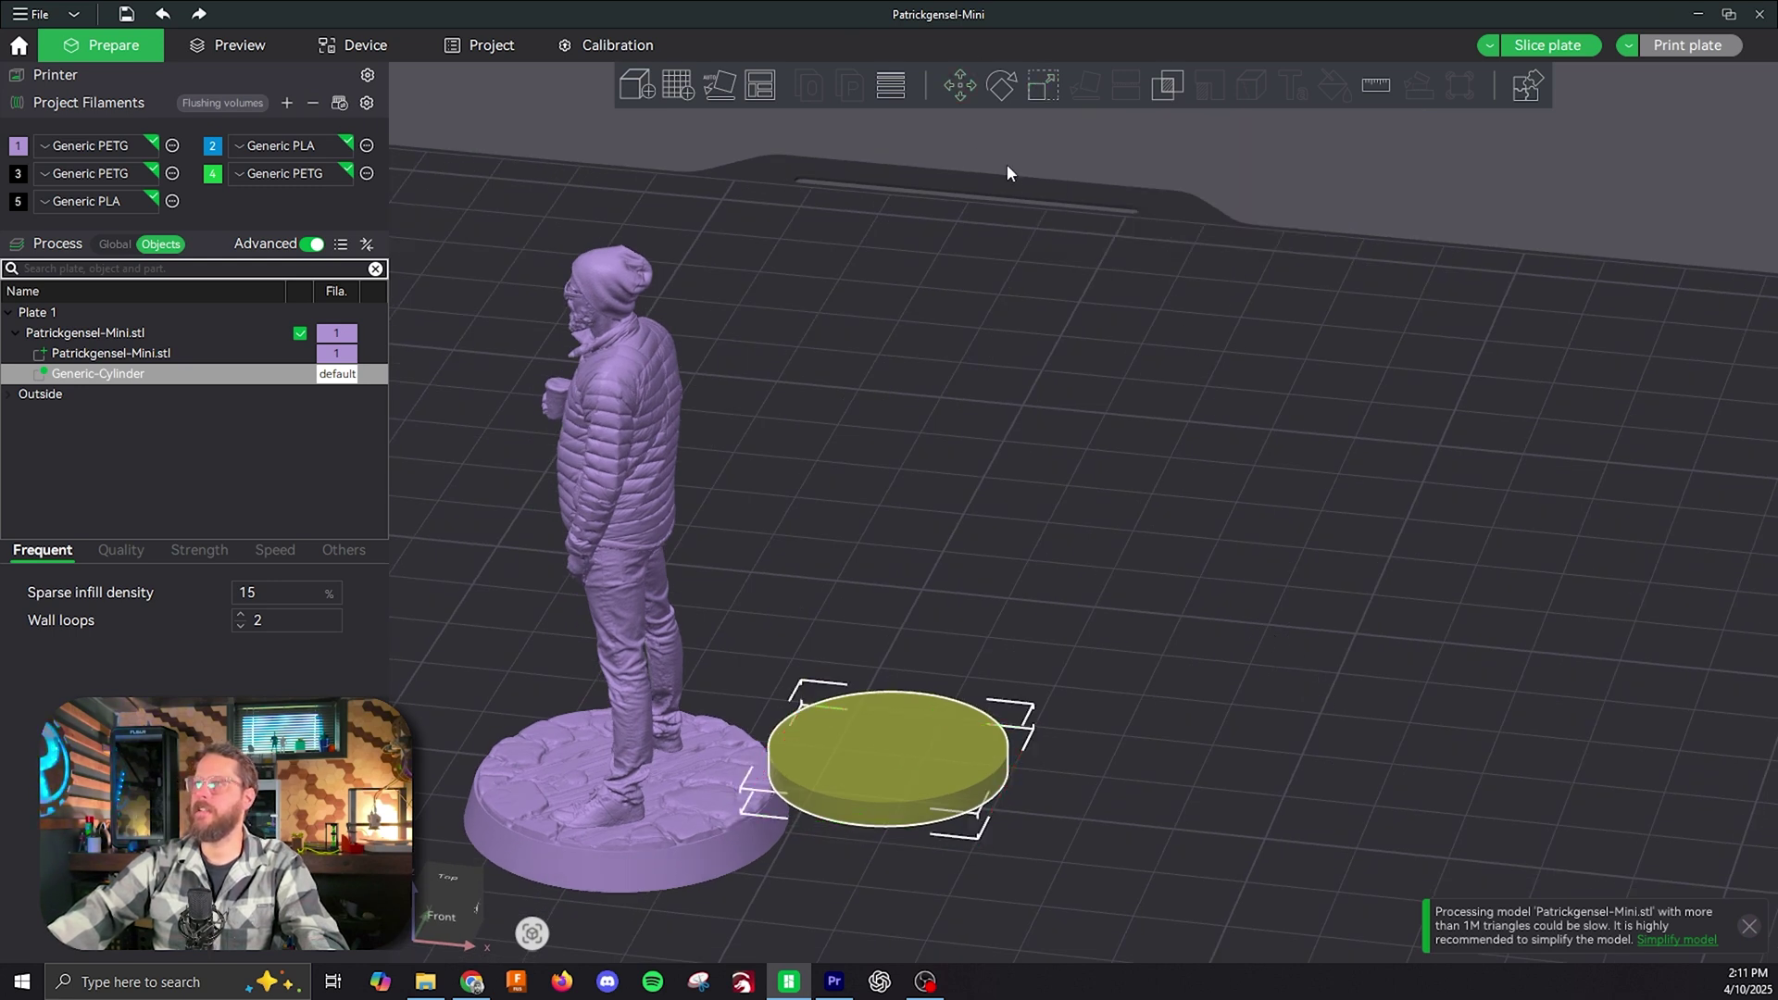
{"action": "left_click", "coordinate": [961, 98]}
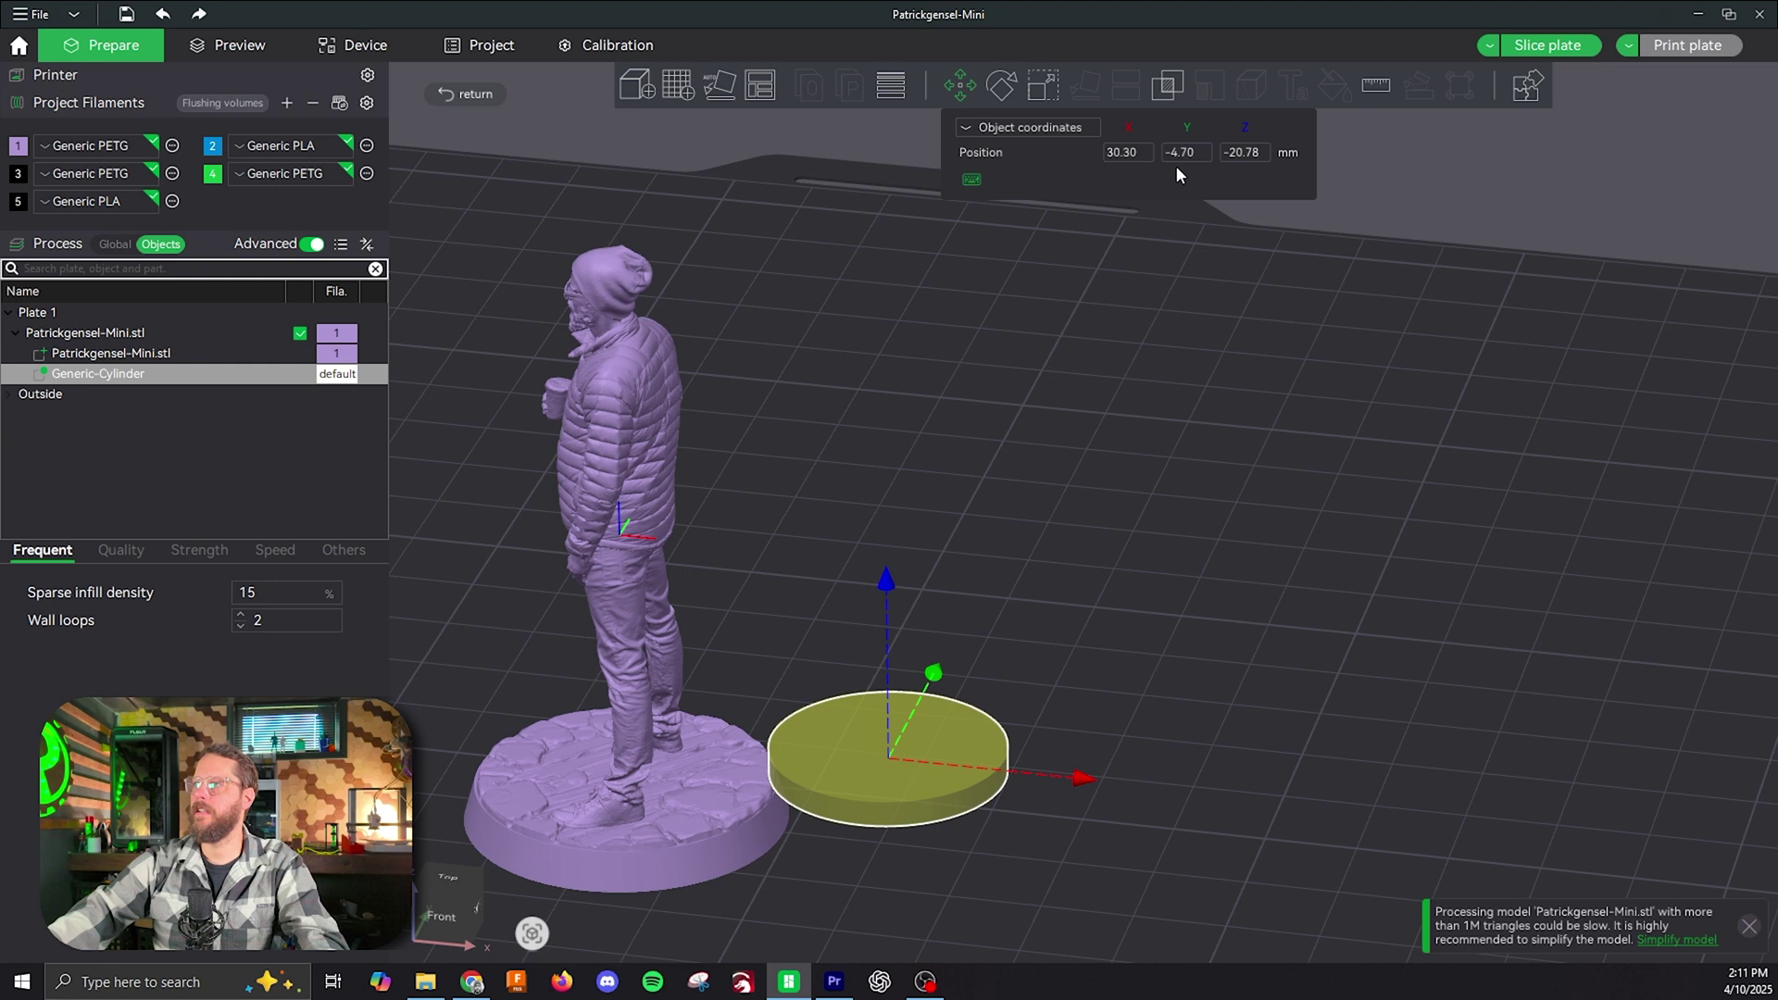
{"action": "left_click", "coordinate": [1019, 127]}
{"action": "left_click", "coordinate": [1017, 158]}
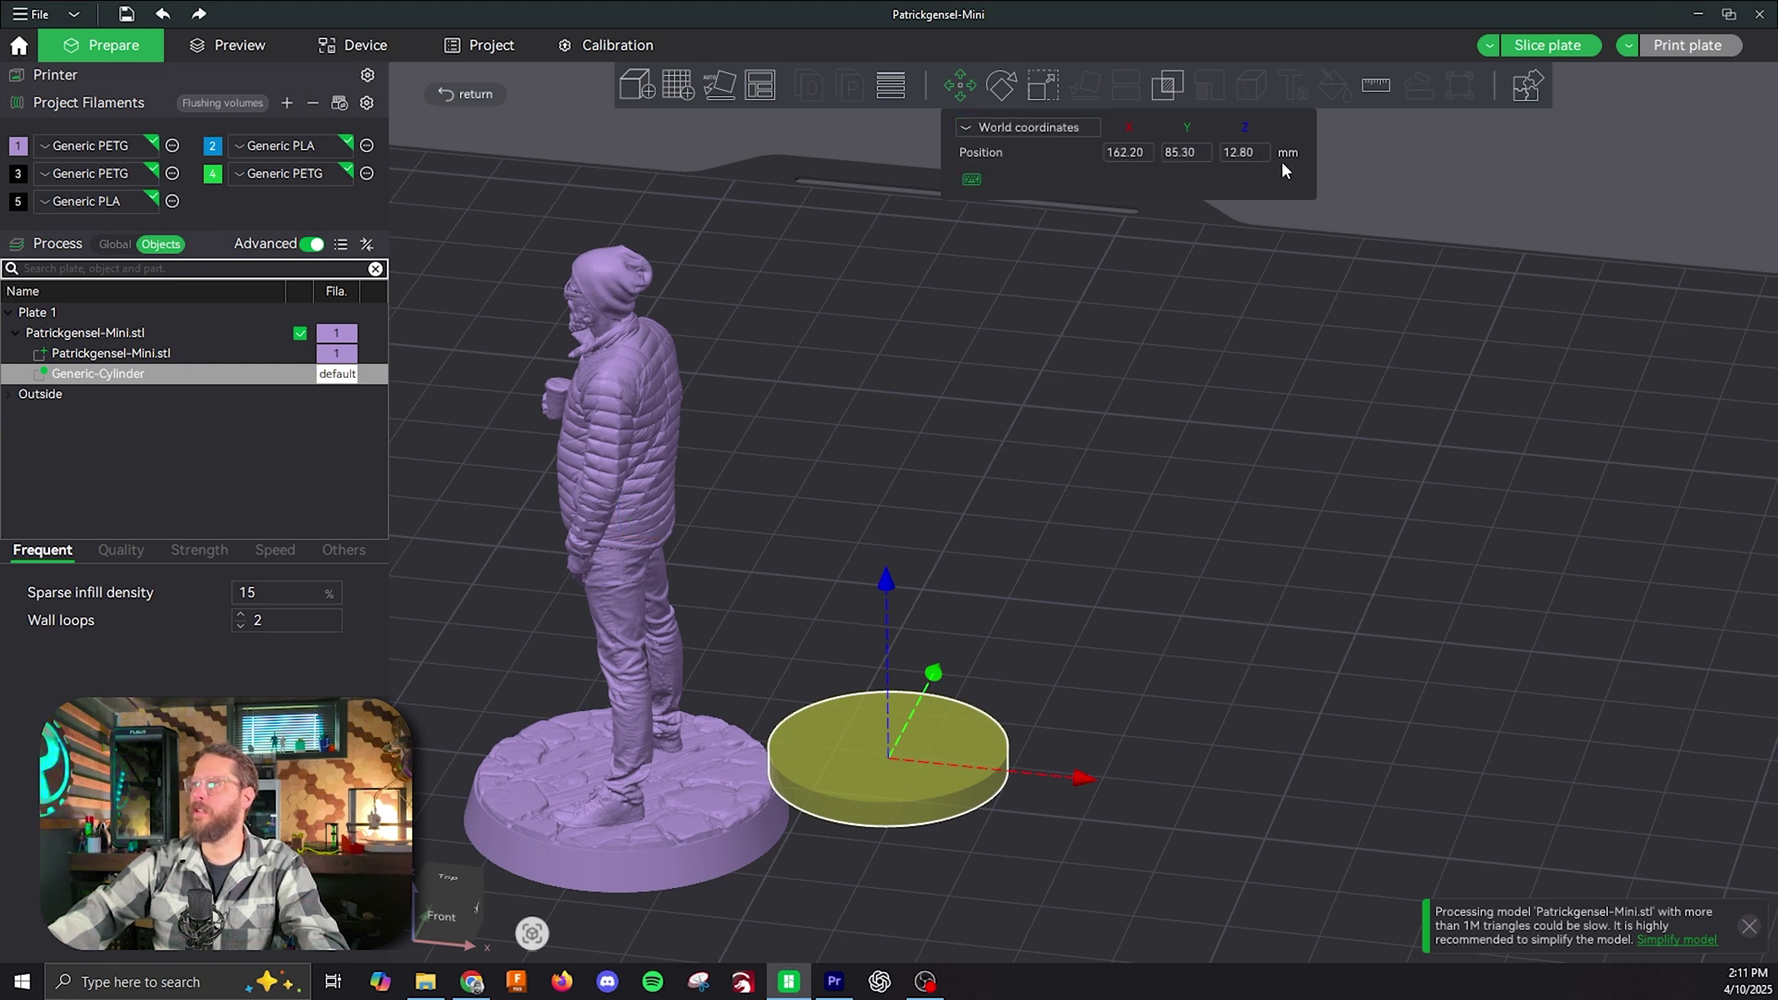
{"action": "left_click", "coordinate": [1253, 158]}
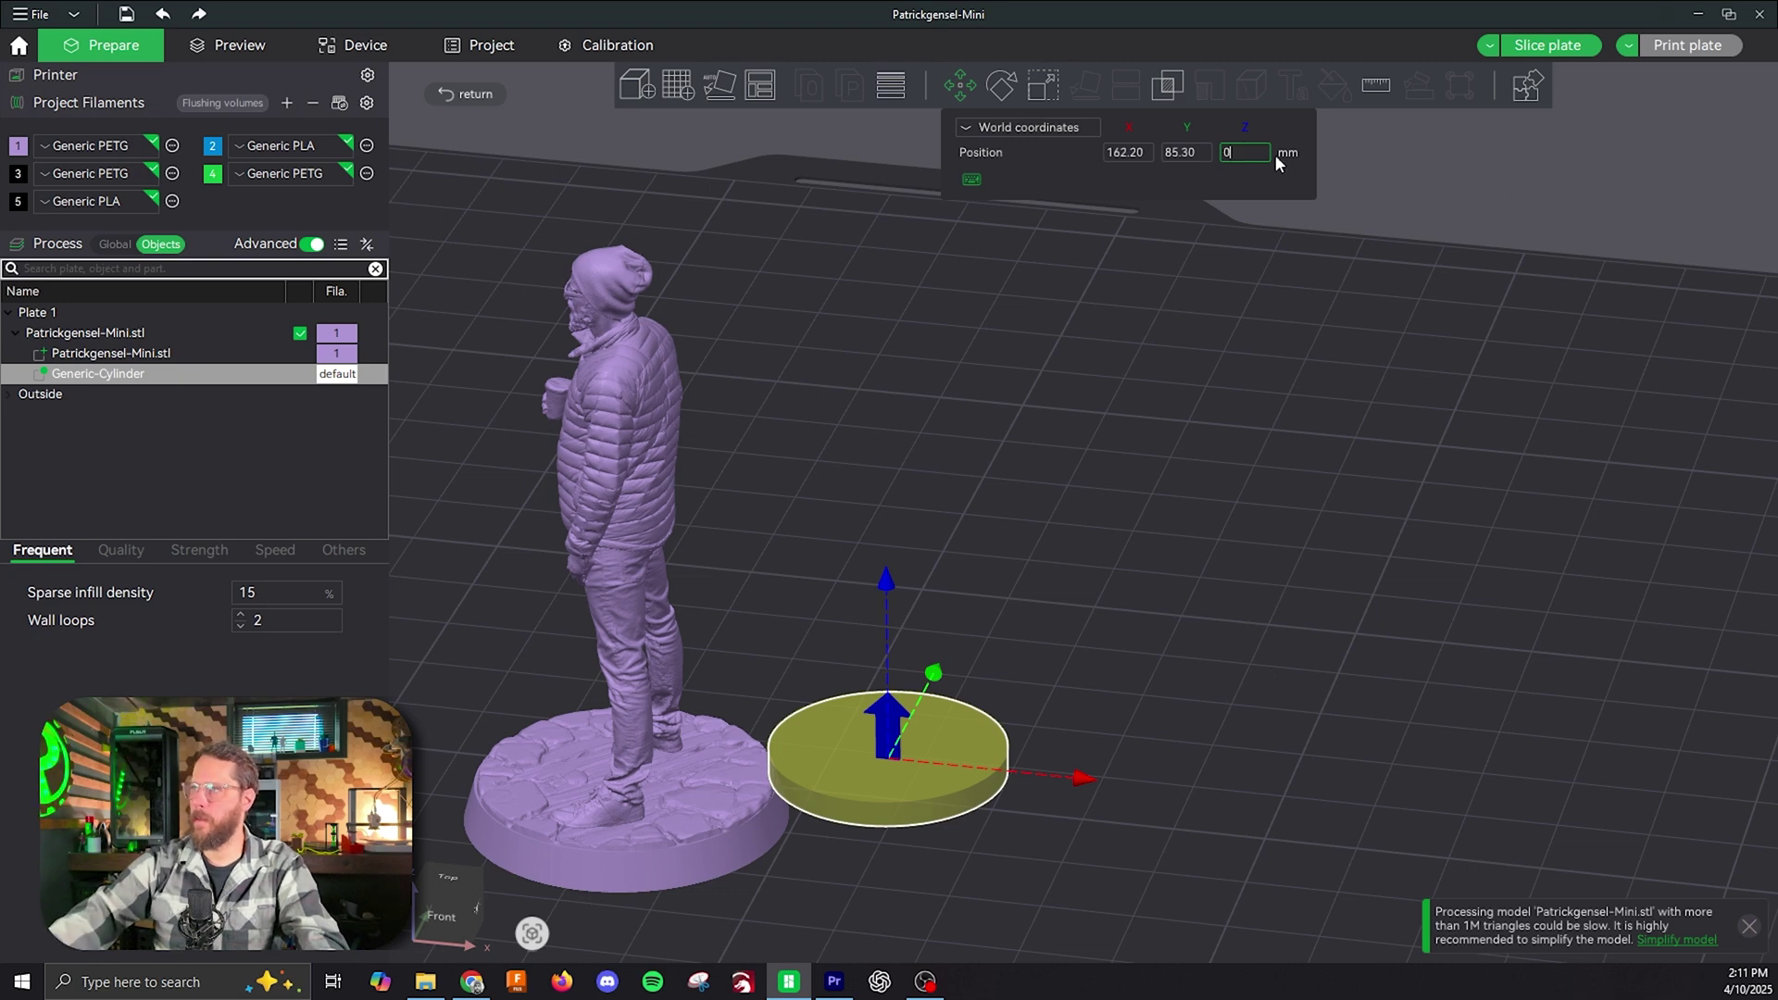
{"action": "left_click", "coordinate": [1191, 154]}
Step: Raise the cylinder to a world Z position of 1.5 mm so it rests on the build plate
{"action": "left_click_drag", "start_coordinate": [1174, 611], "coordinate": [1195, 556]}
{"action": "scroll", "coordinate": [1014, 840], "scroll_direction": "up", "scroll_amount": 4}
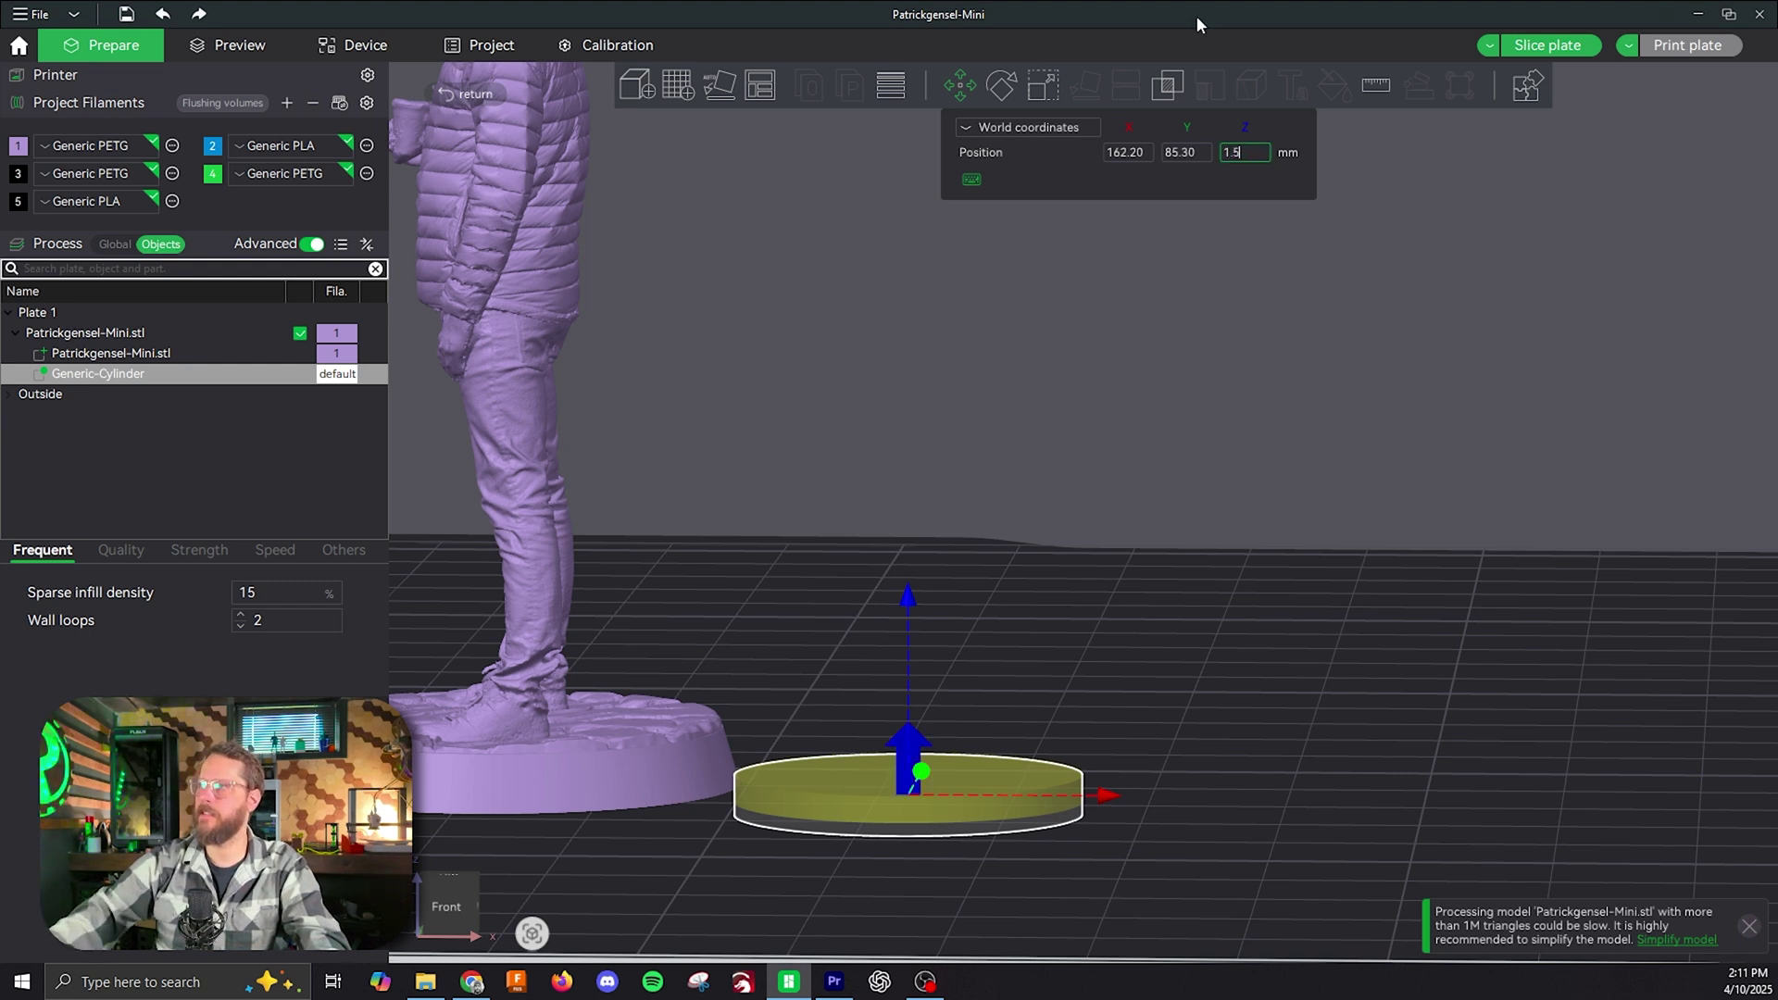
{"action": "left_click", "coordinate": [1180, 152]}
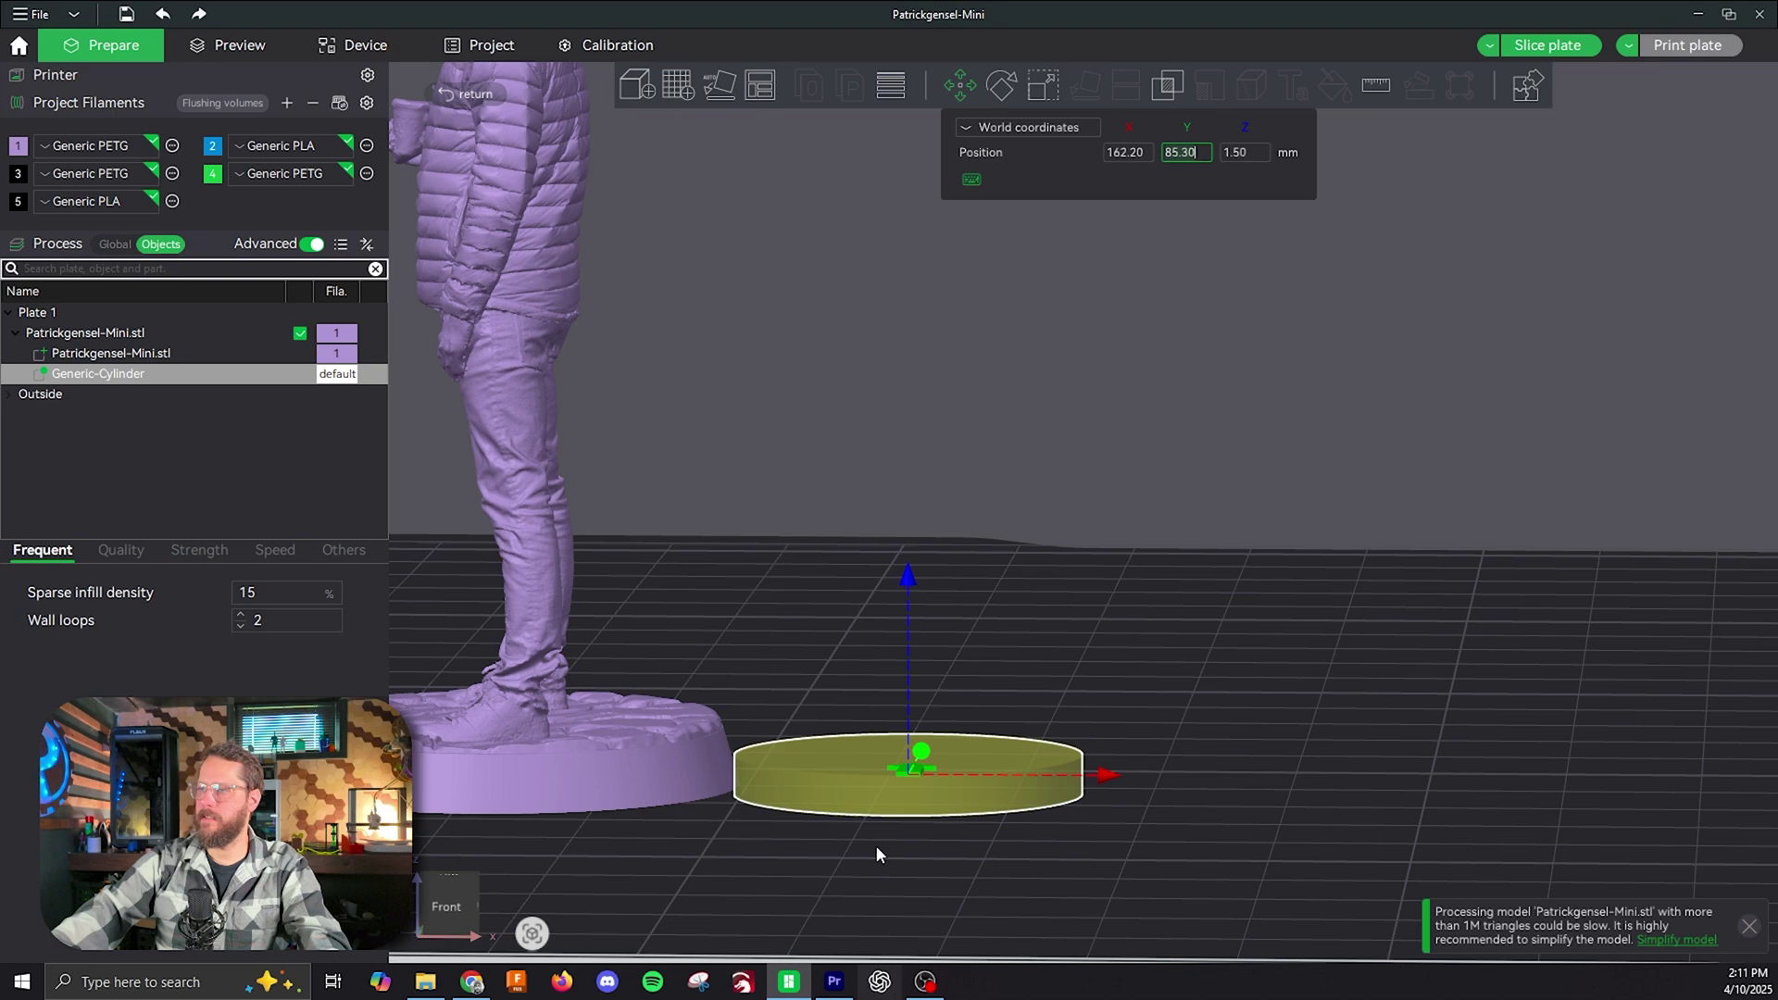
{"action": "mouse_move", "coordinate": [882, 852]}
{"action": "left_mouse_down"}
{"action": "mouse_move", "coordinate": [942, 831]}
{"action": "mouse_move", "coordinate": [915, 858]}
{"action": "left_mouse_up"}
{"action": "scroll", "coordinate": [739, 672], "scroll_direction": "up", "scroll_amount": 4}
{"action": "scroll", "coordinate": [739, 680], "scroll_direction": "down", "scroll_amount": 8}
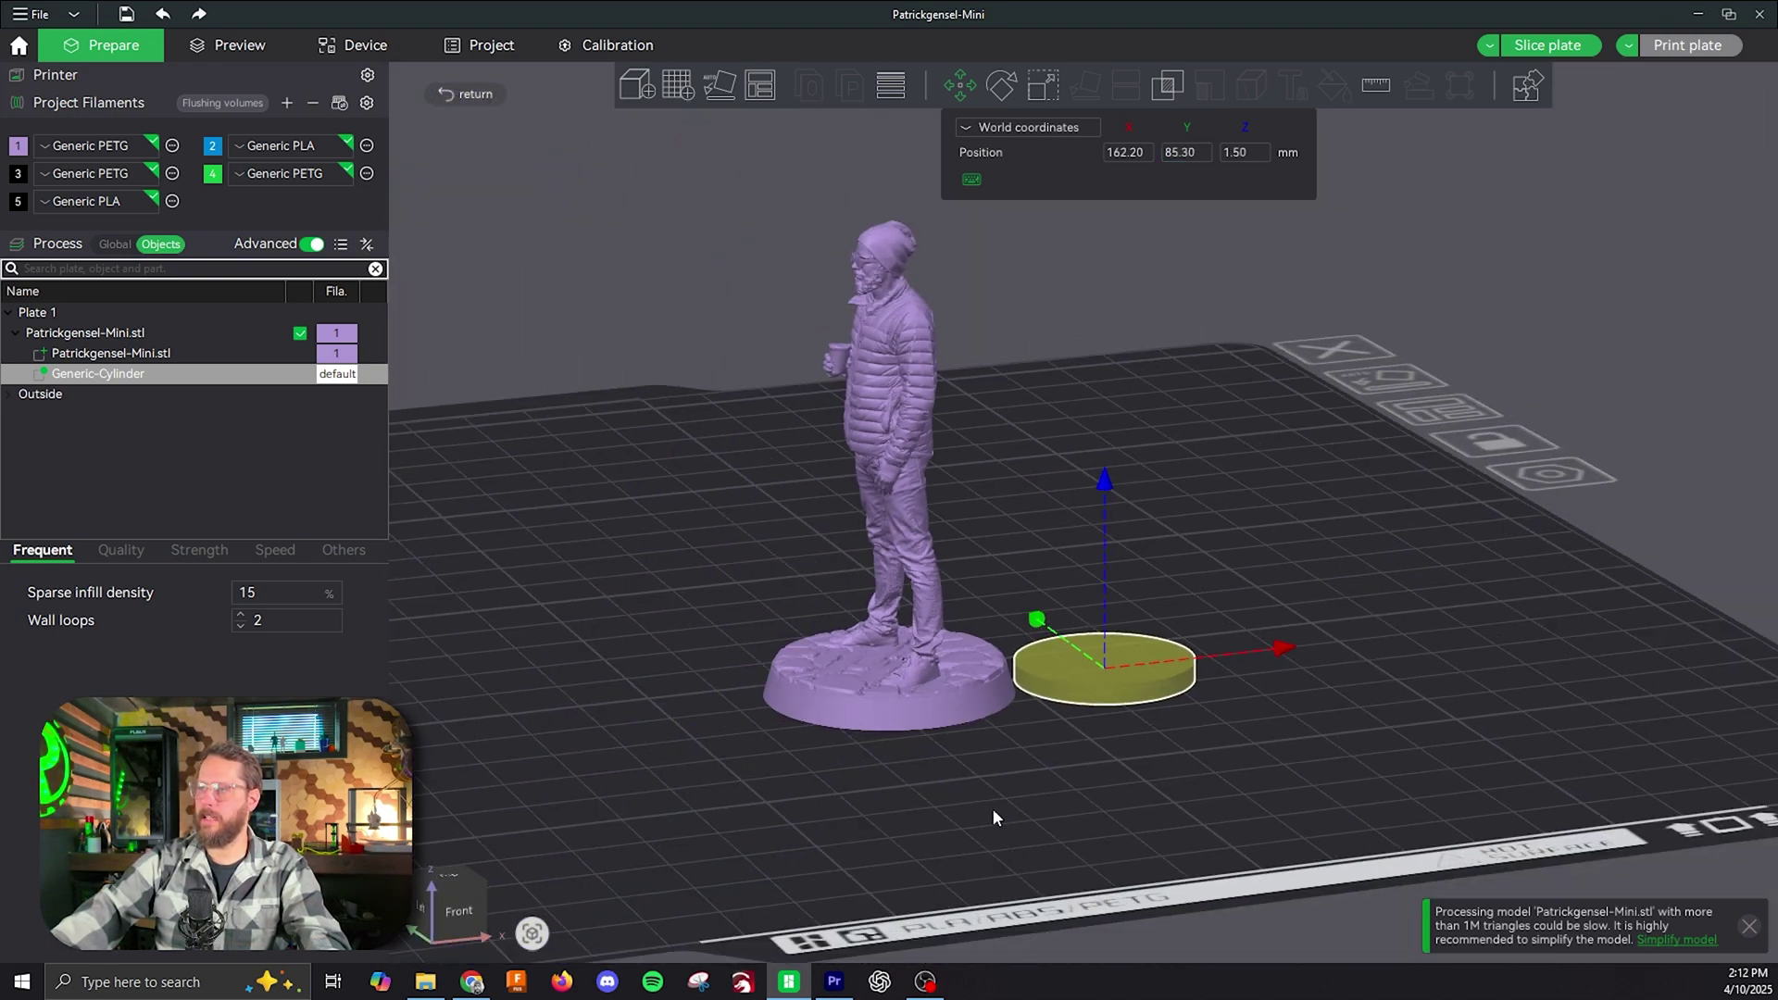
{"action": "left_click", "coordinate": [901, 396]}
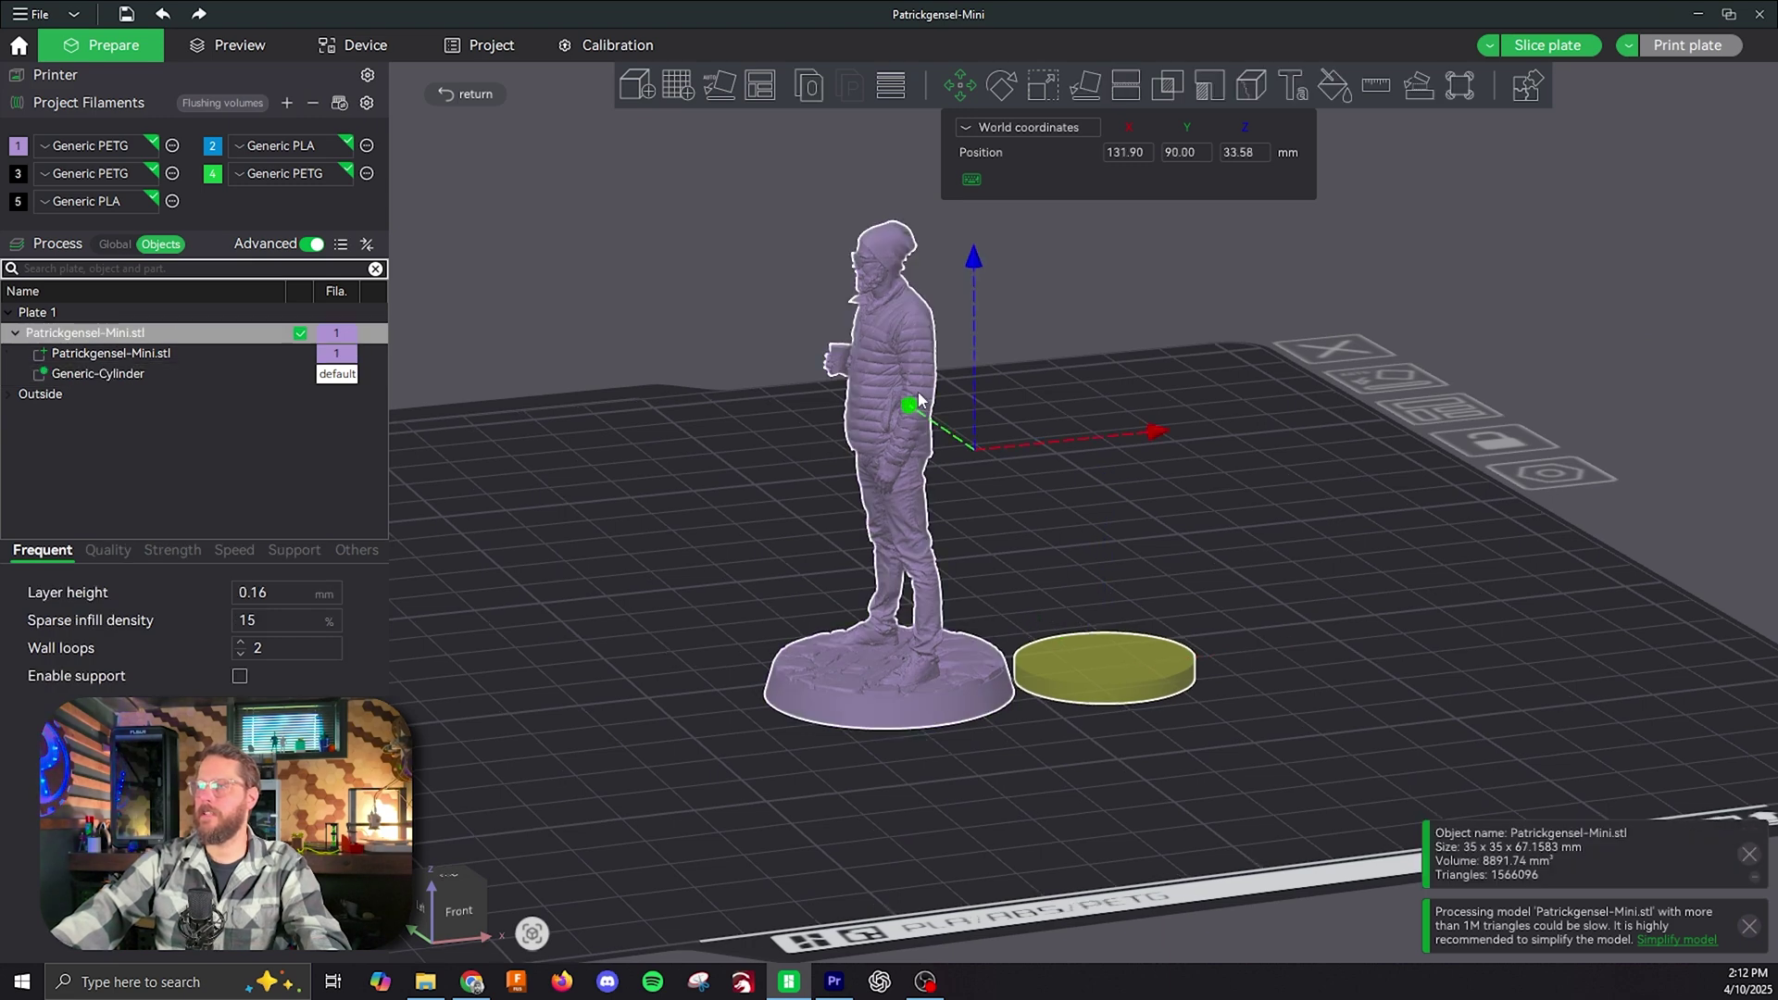
{"action": "left_click_drag", "start_coordinate": [1154, 407], "coordinate": [1270, 373]}
{"action": "left_click", "coordinate": [959, 96]}
{"action": "left_click_drag", "start_coordinate": [1022, 401], "coordinate": [1298, 642]}
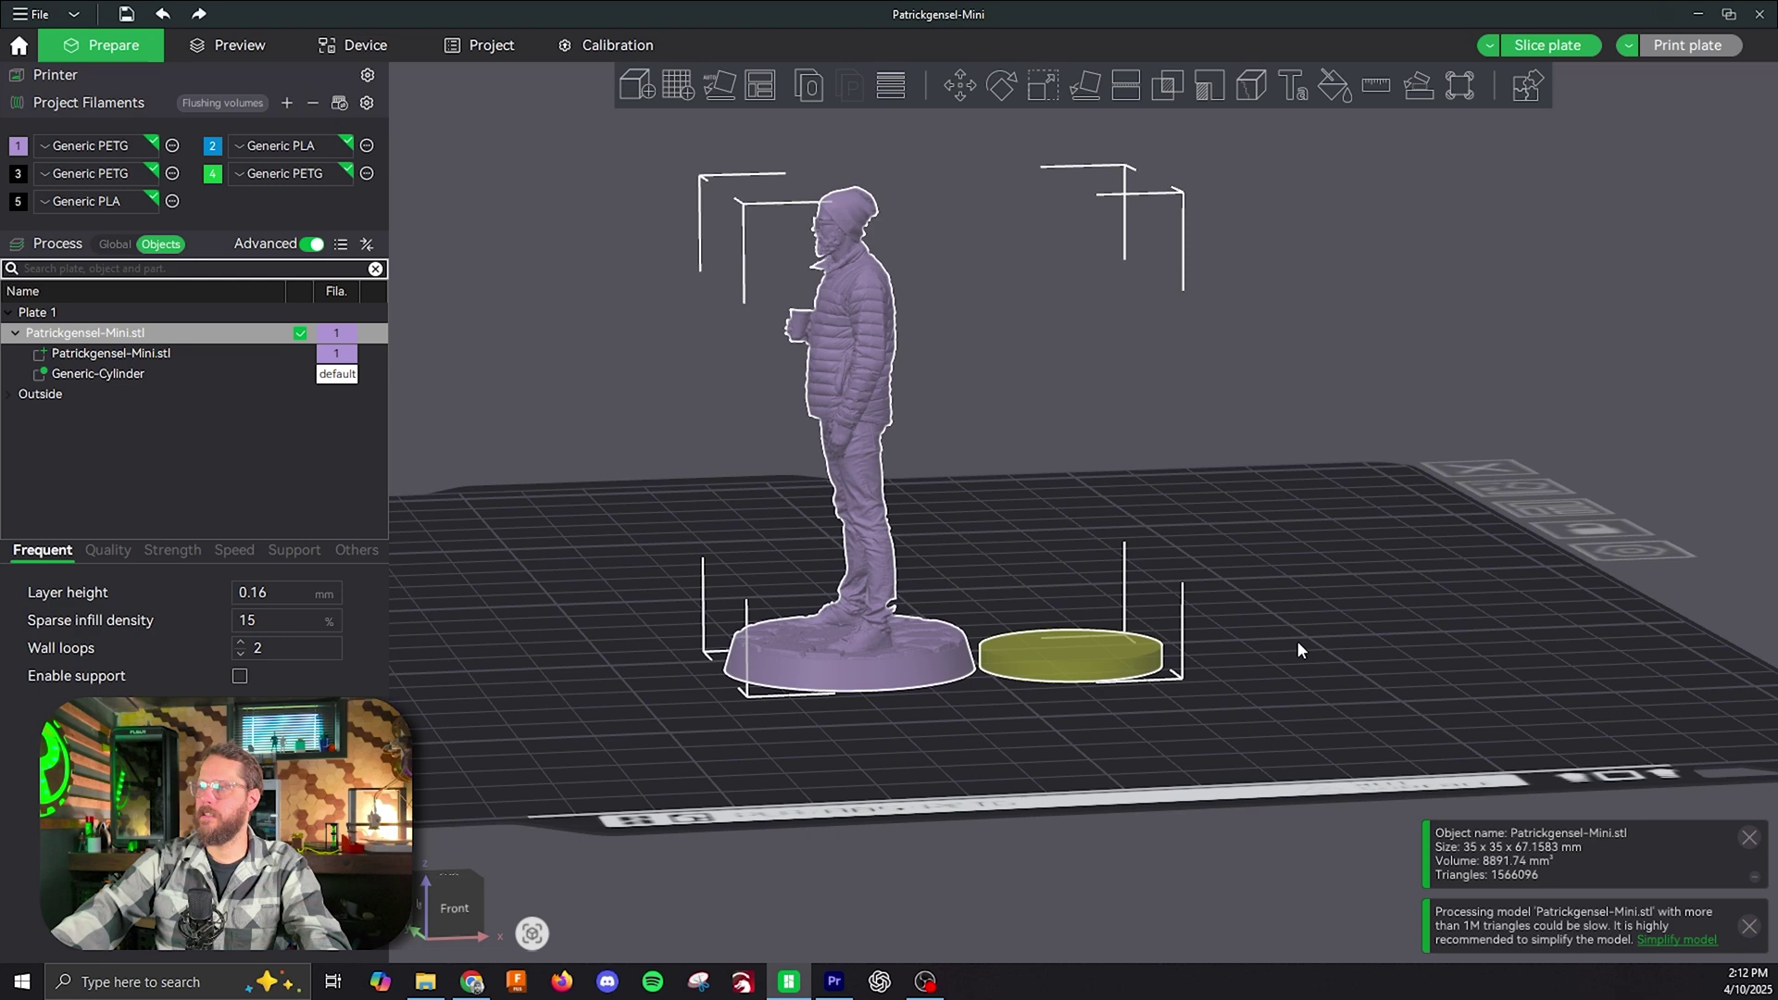
{"action": "left_click", "coordinate": [262, 458]}
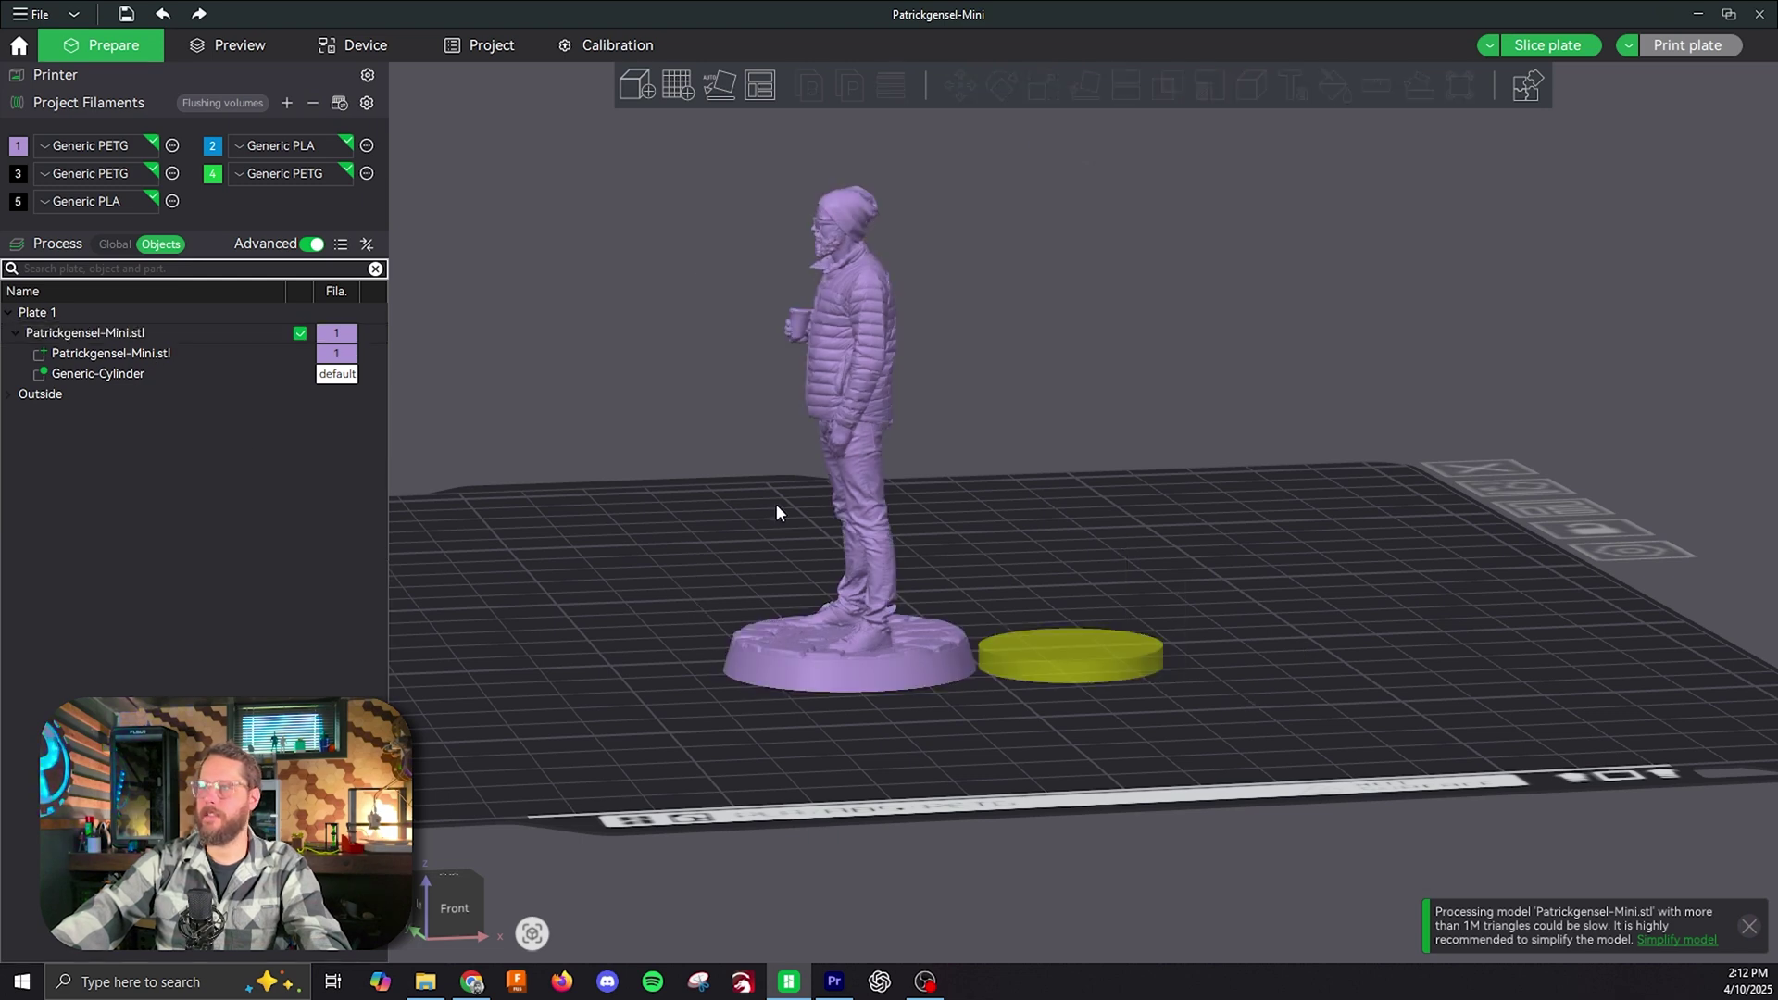
Step: Center the figurine part within its object
{"action": "left_click", "coordinate": [843, 309]}
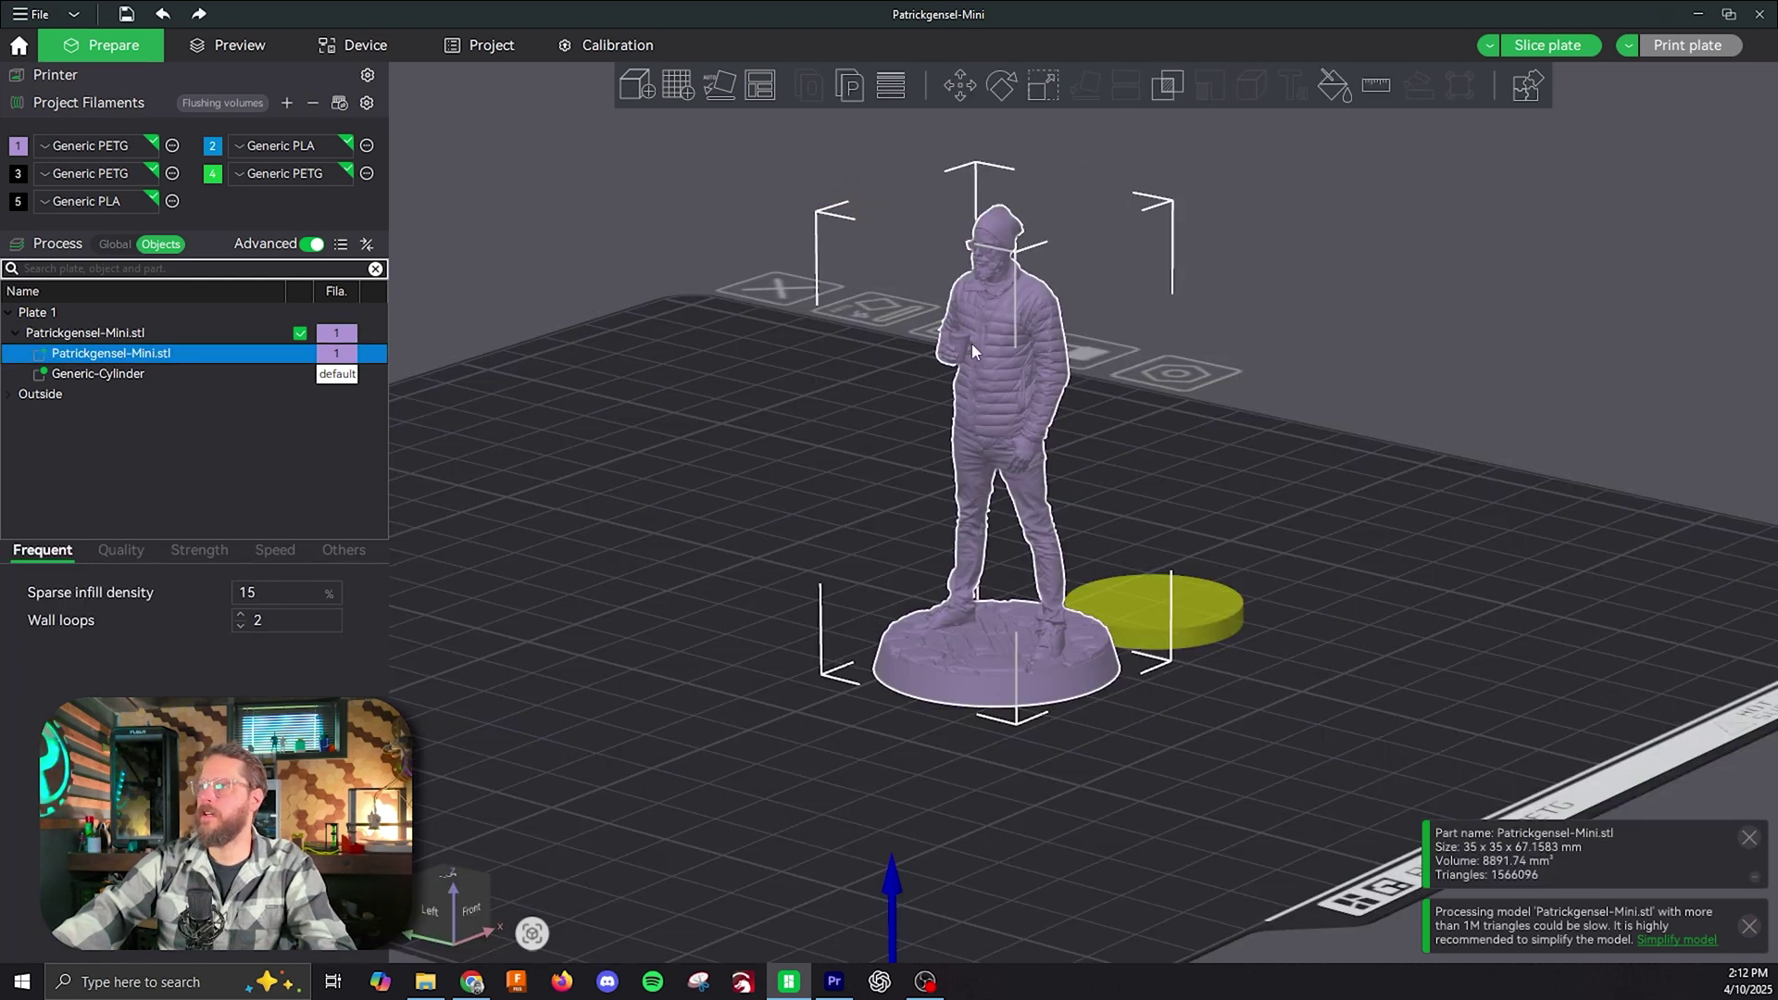
{"action": "right_click", "coordinate": [987, 361]}
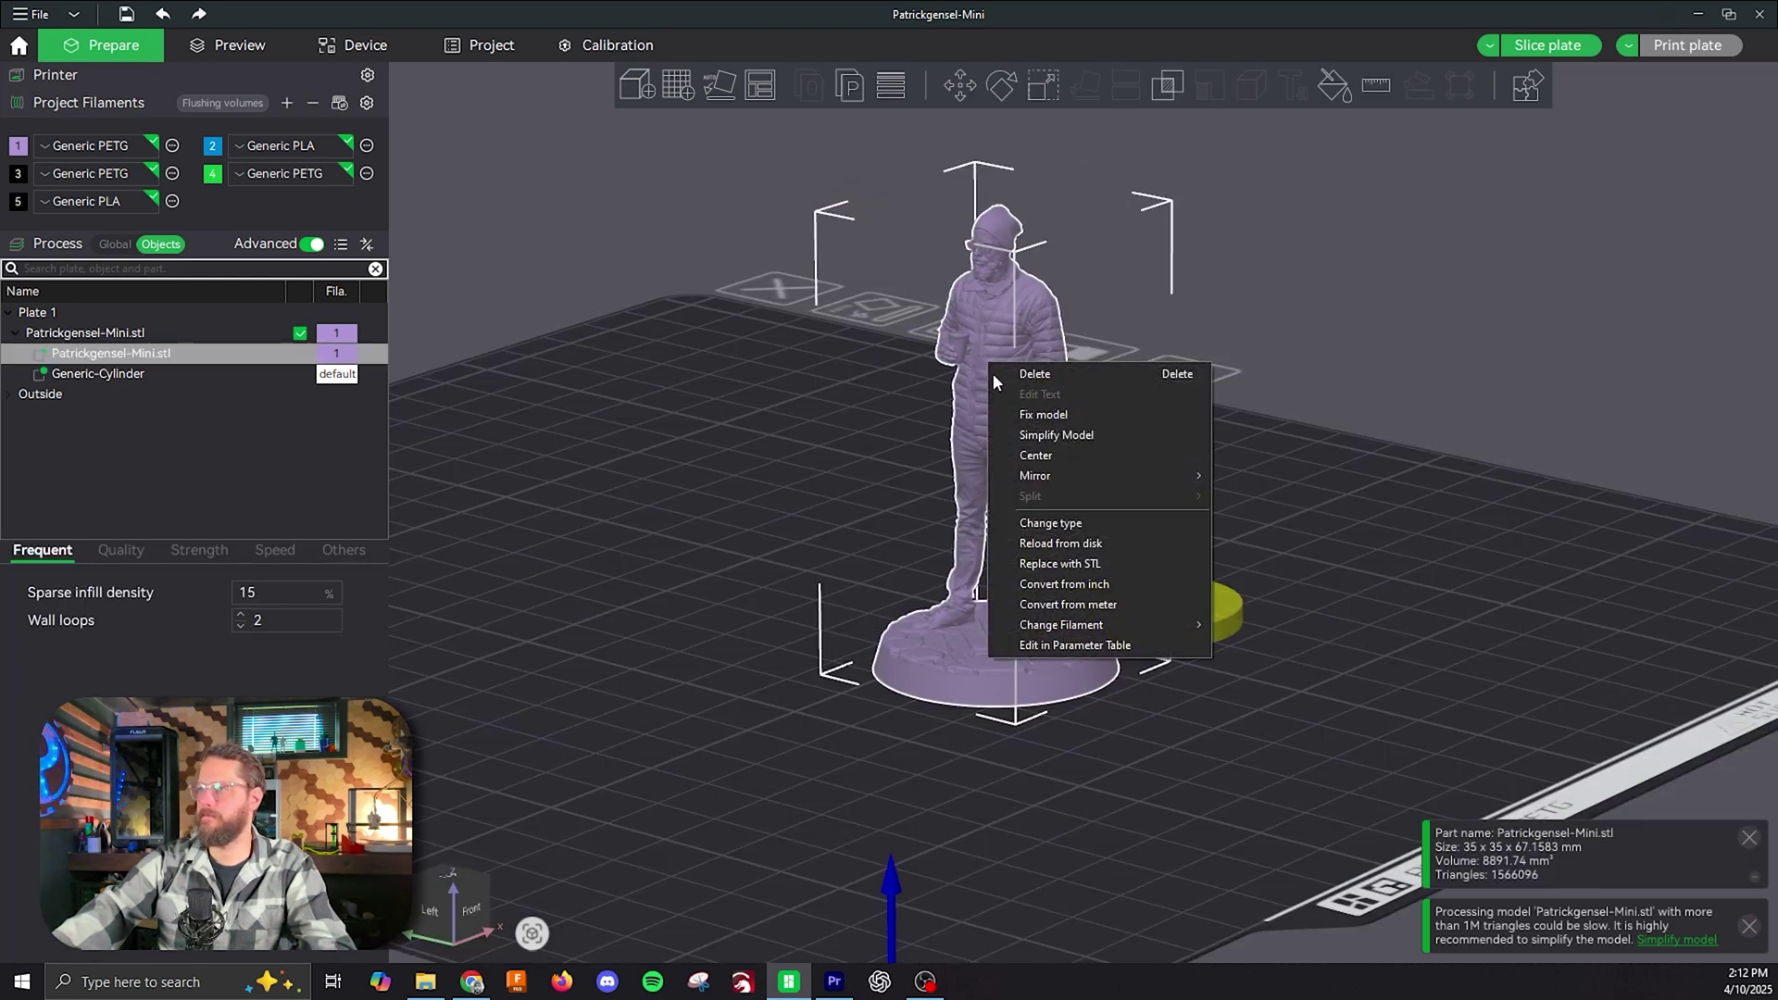
{"action": "left_click", "coordinate": [1056, 459]}
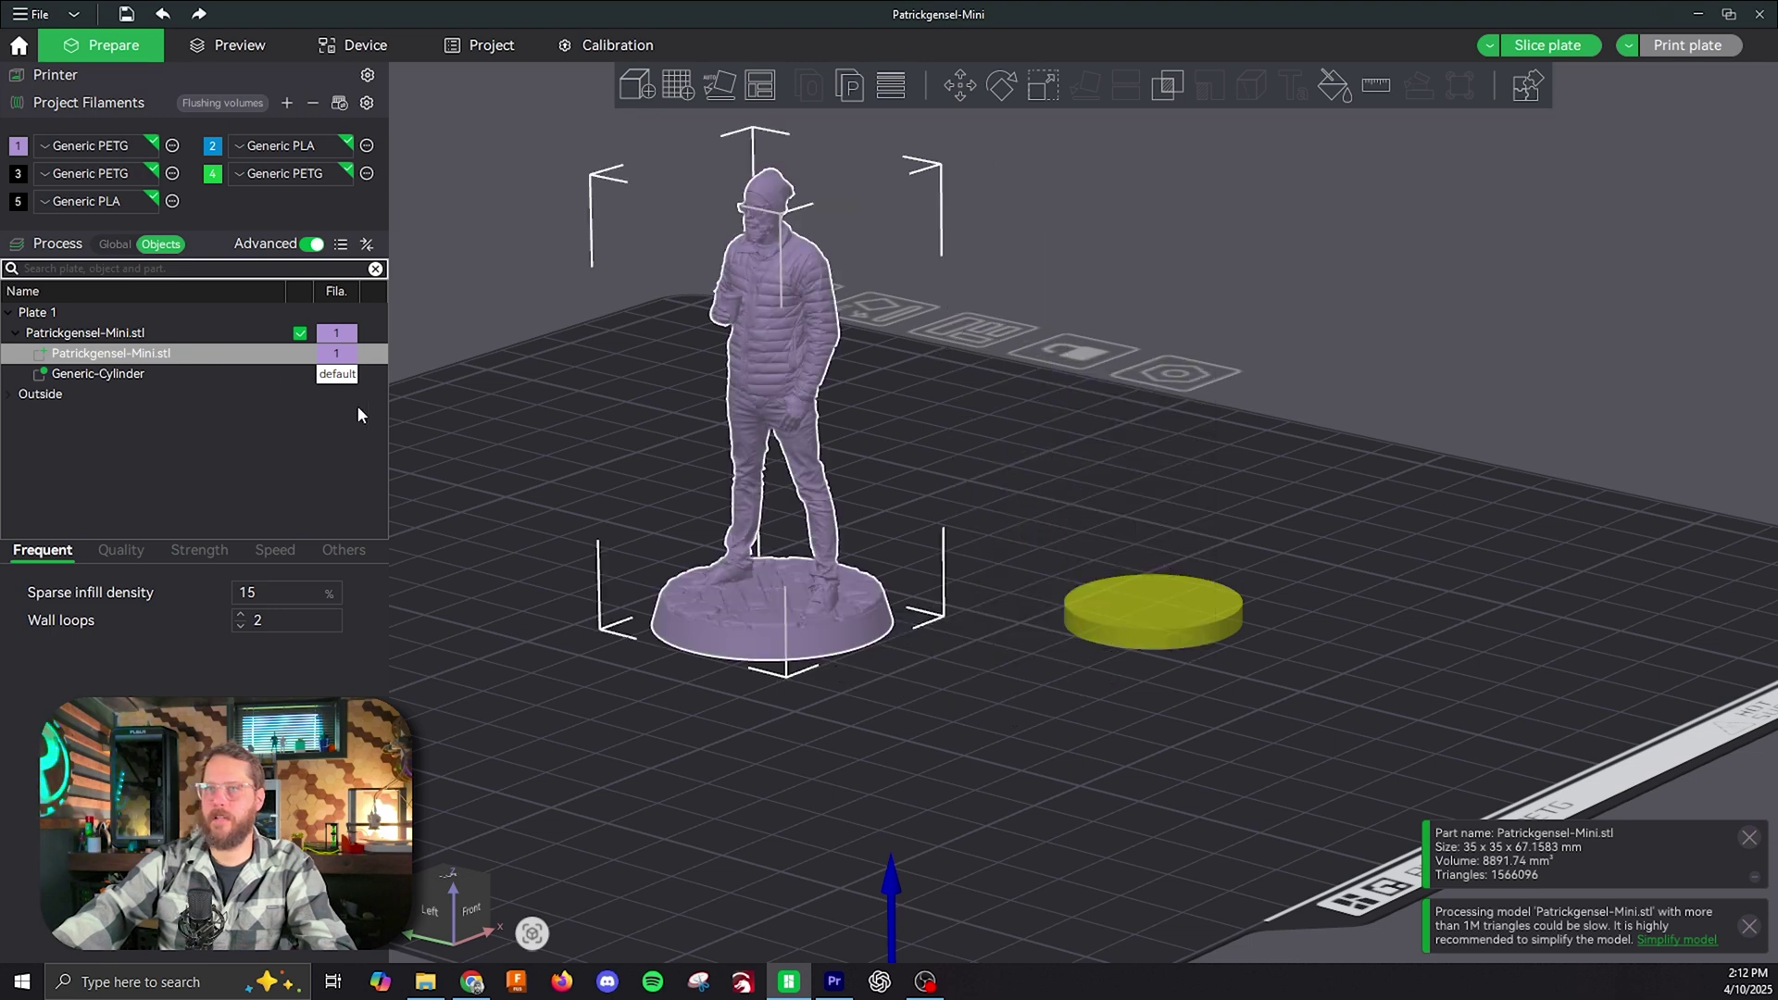
Step: Center the cylinder modifier so it sits inside the figurine's round base
{"action": "left_click", "coordinate": [135, 375]}
{"action": "right_click", "coordinate": [141, 380]}
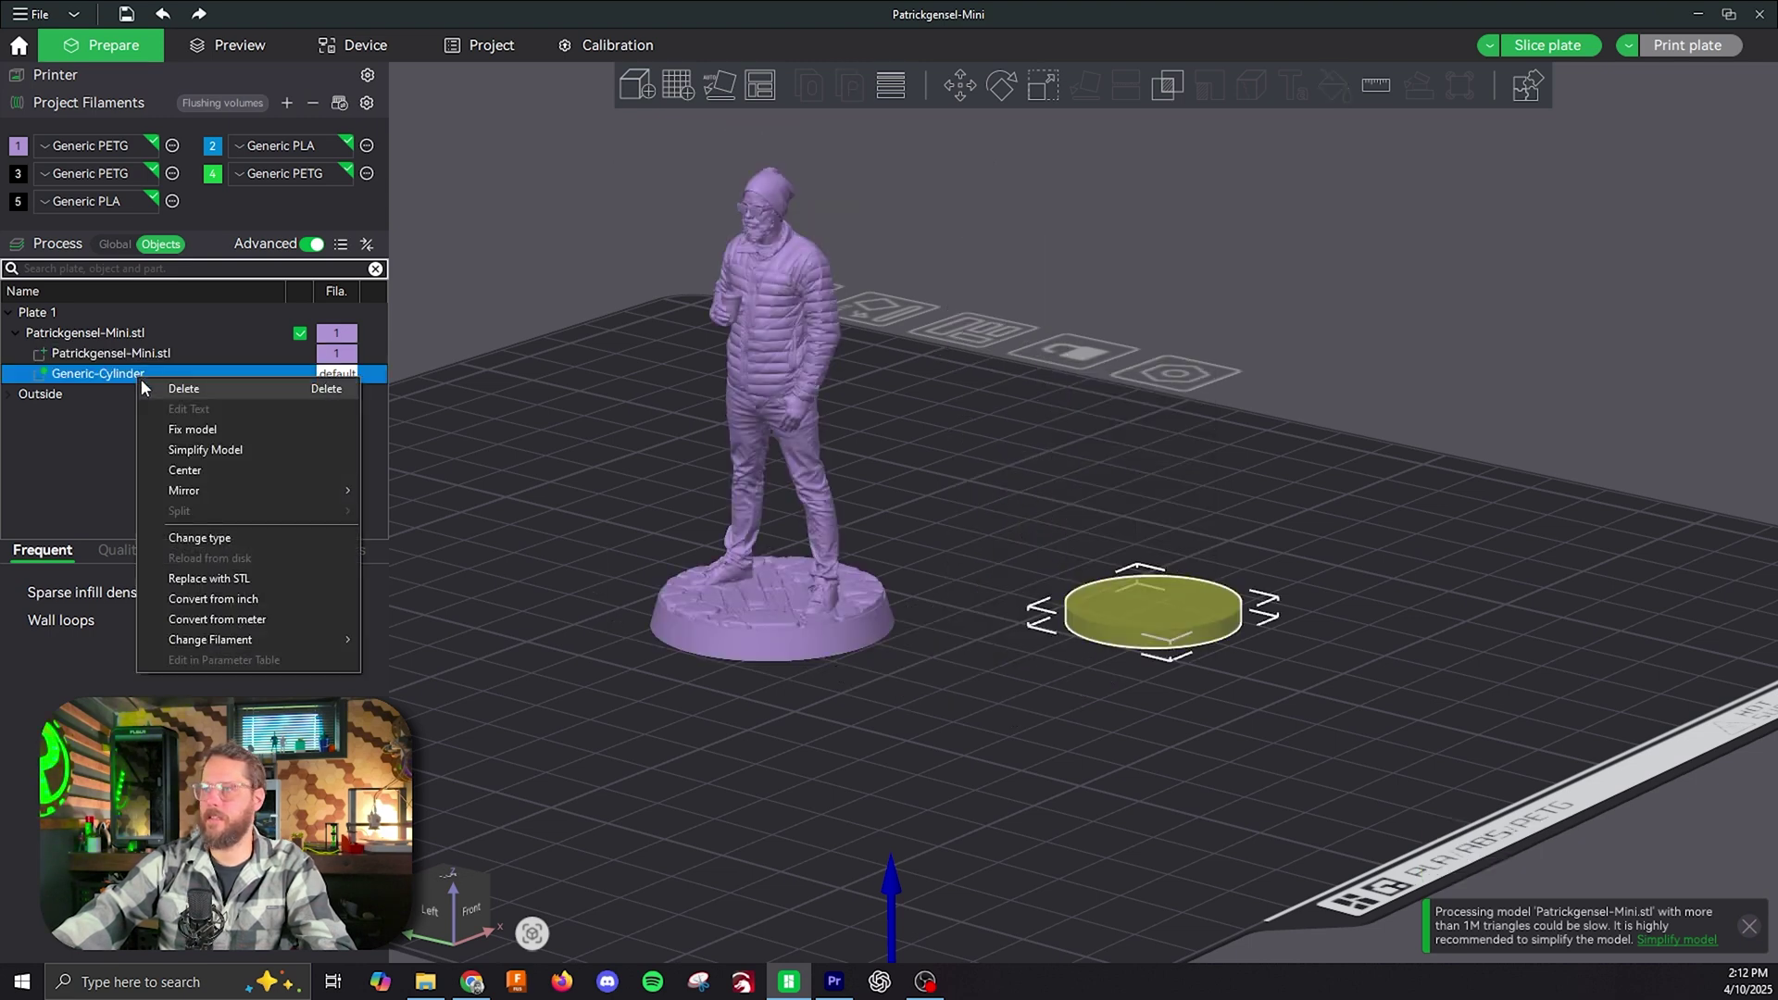
{"action": "left_click", "coordinate": [191, 472]}
{"action": "left_click_drag", "start_coordinate": [912, 658], "coordinate": [948, 706]}
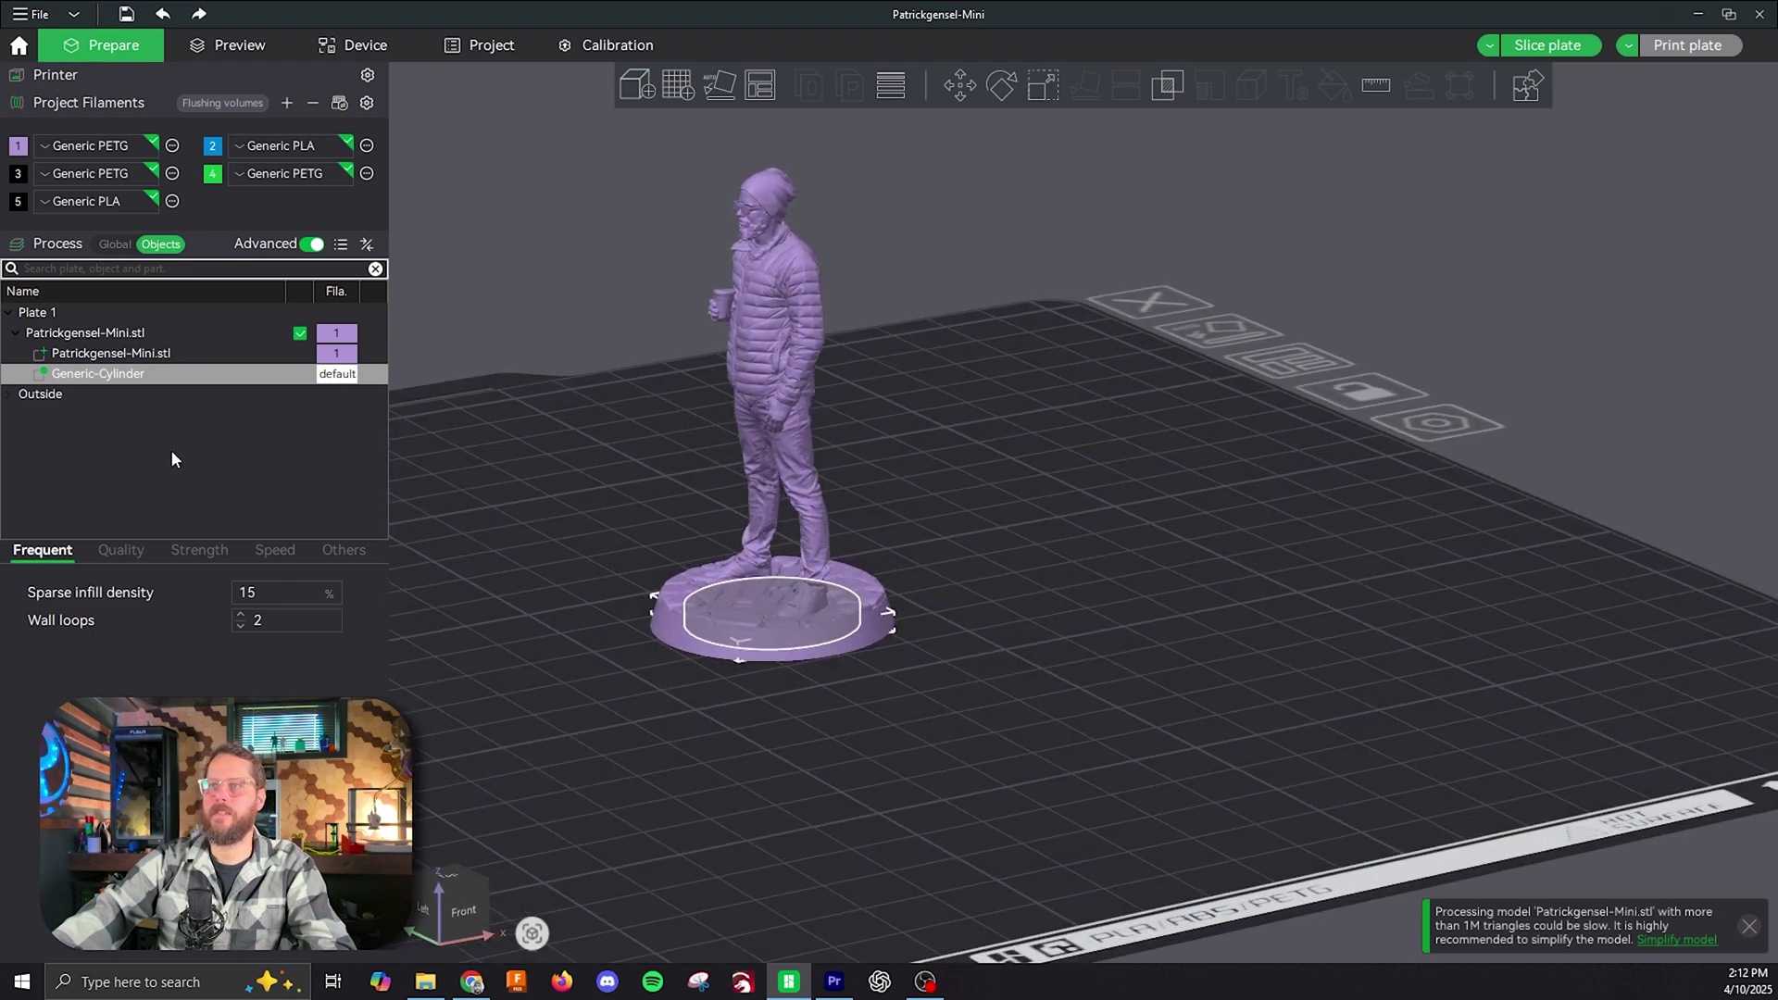
Step: Try to subtract the cylinder from the figurine with a mesh Boolean Difference
{"action": "left_click", "coordinate": [782, 349]}
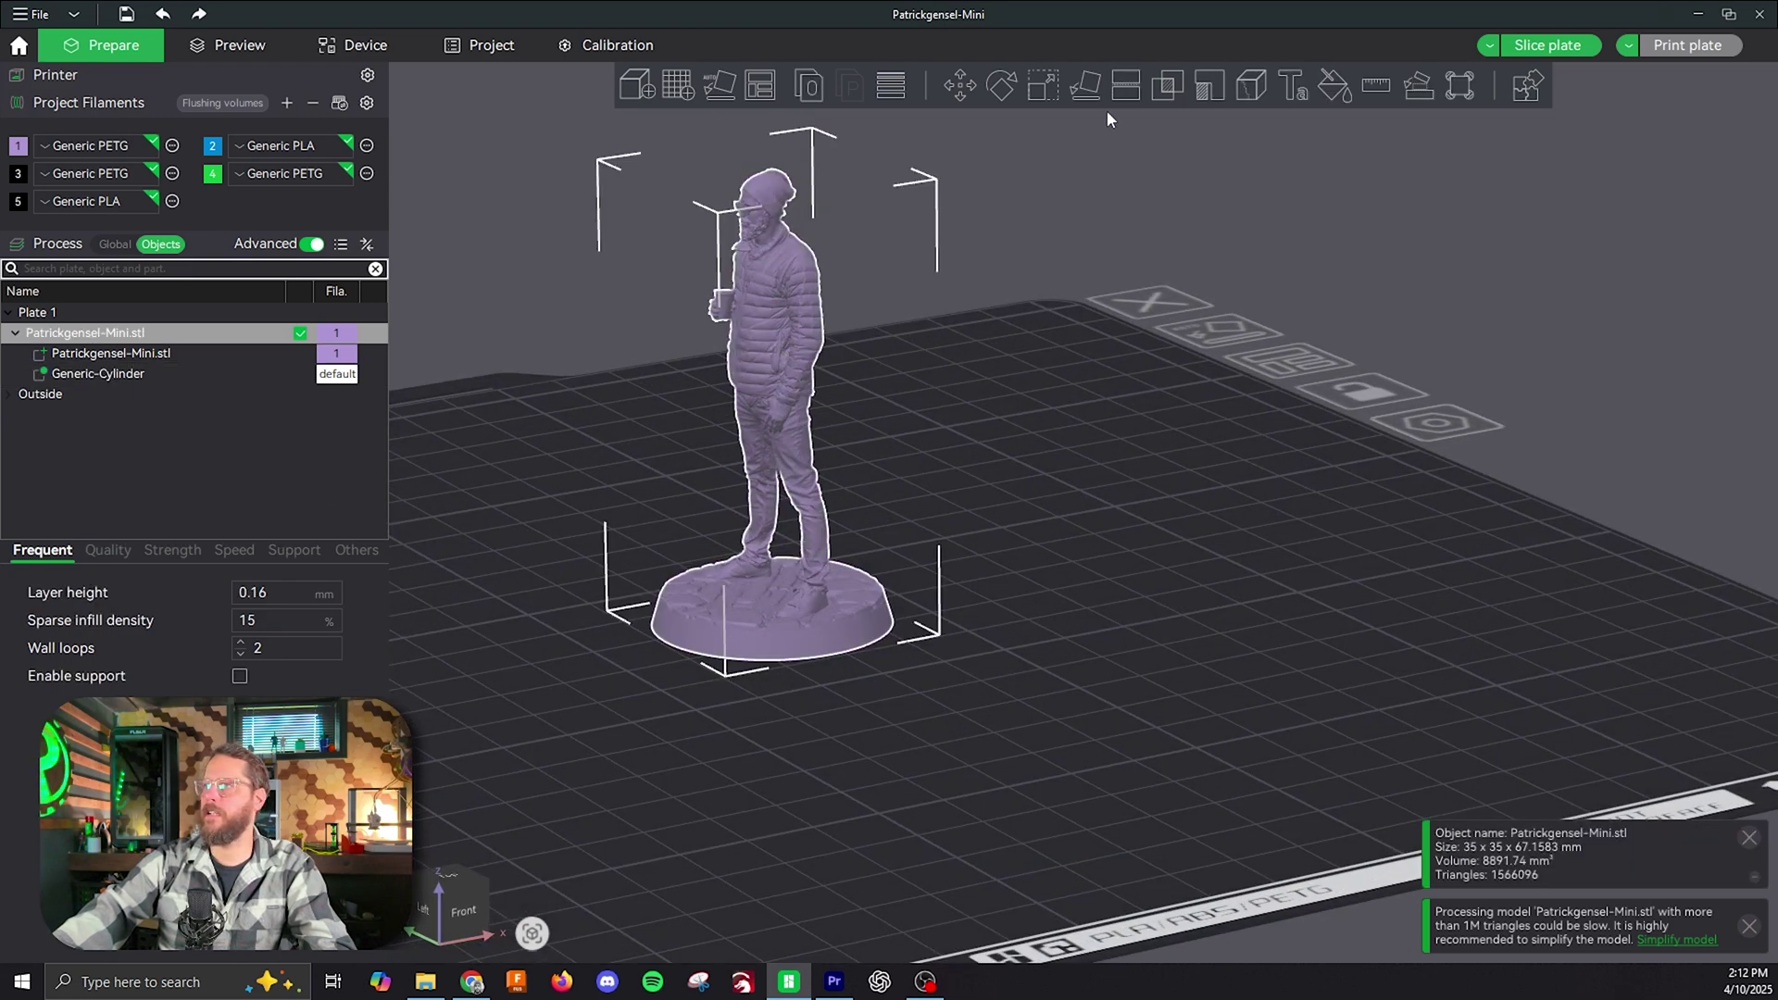
{"action": "left_click", "coordinate": [1204, 98]}
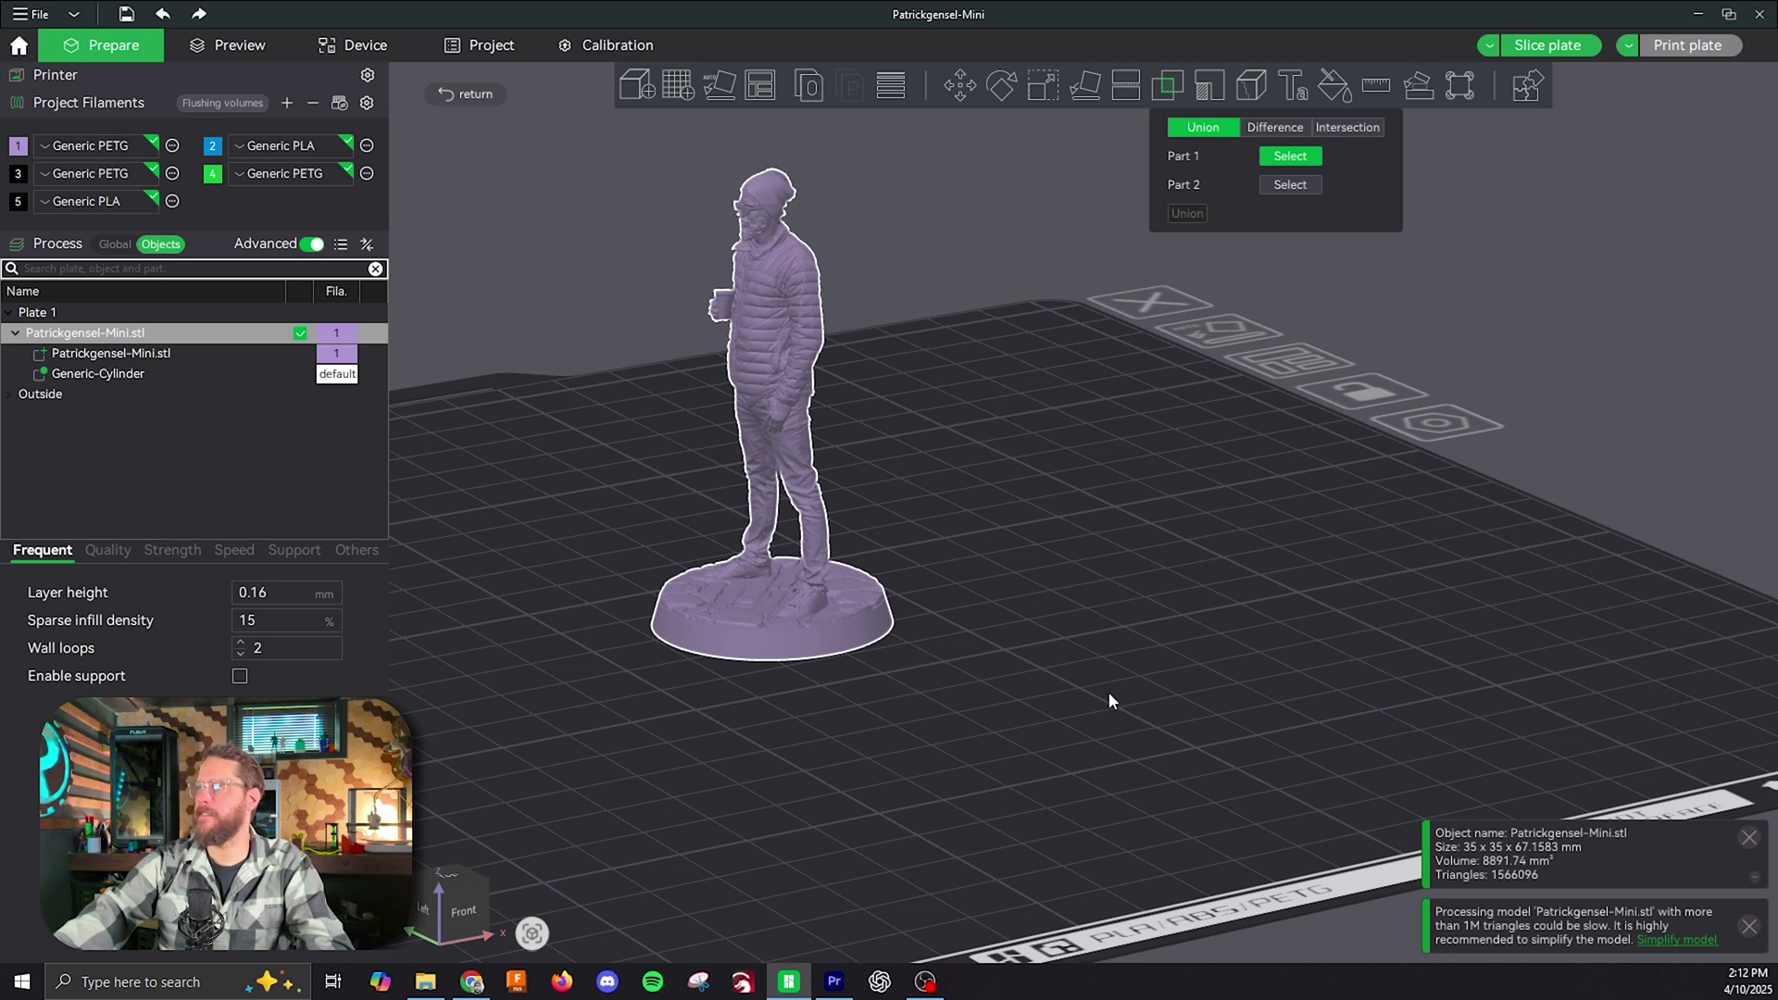
{"action": "left_click", "coordinate": [1275, 127]}
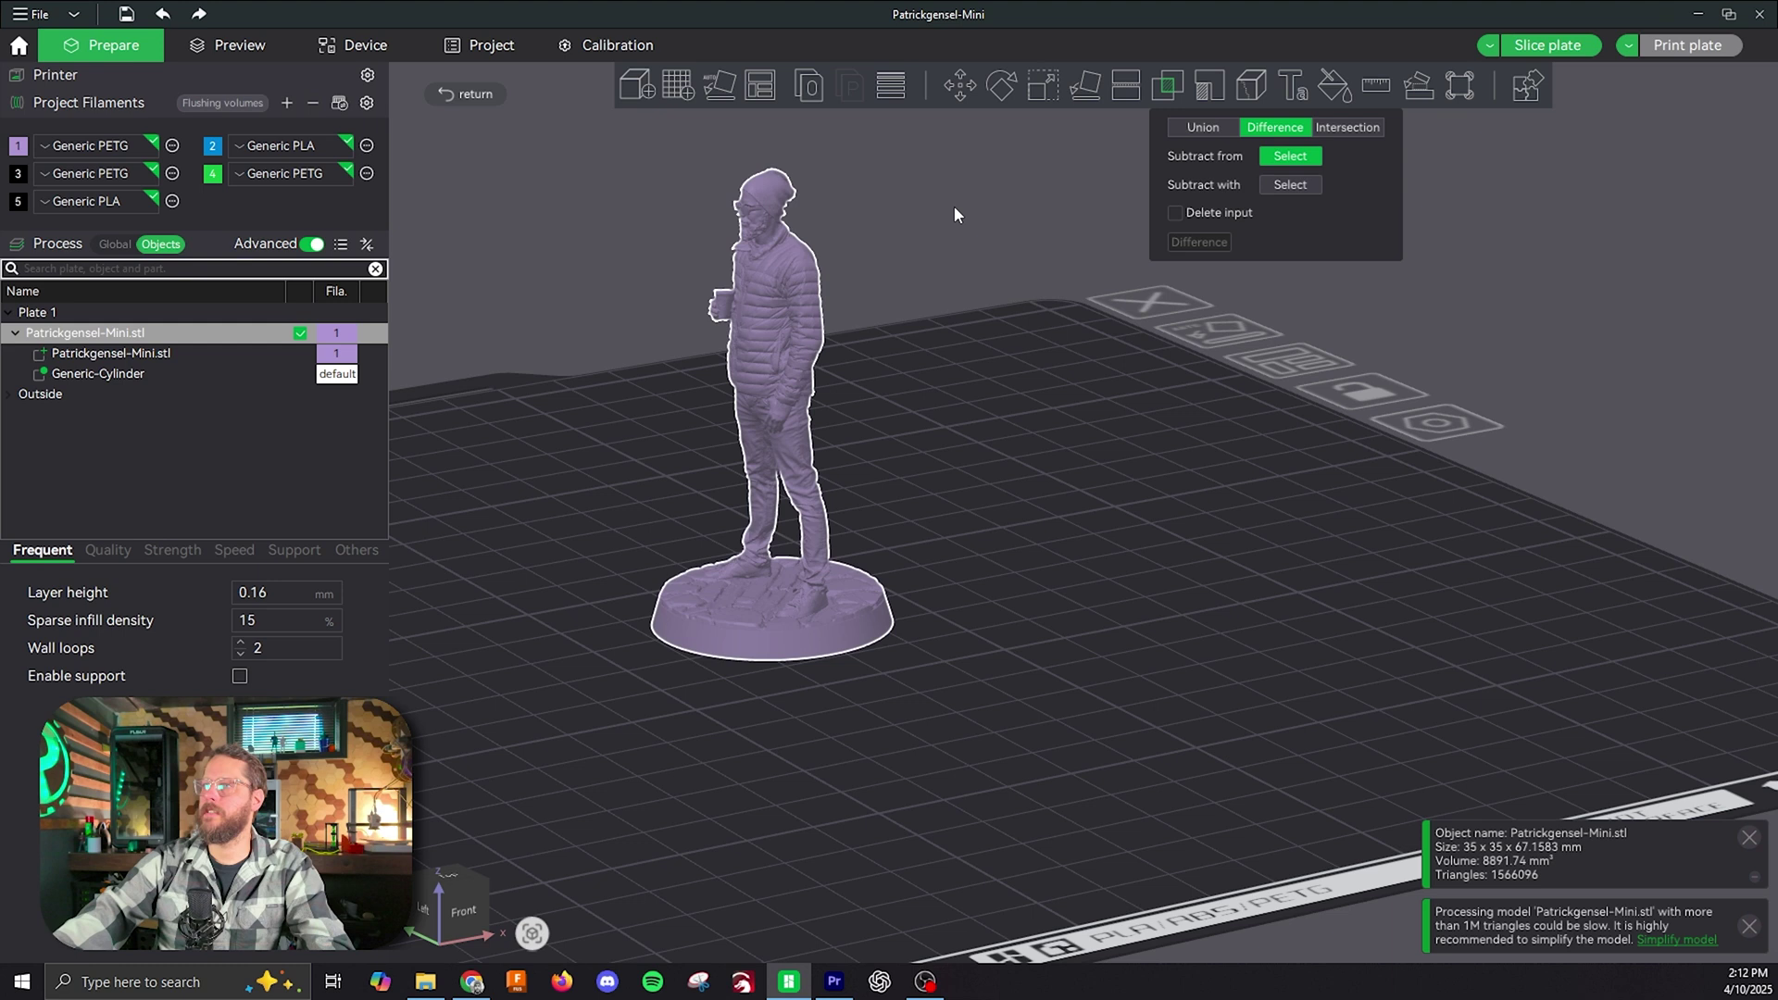
{"action": "left_click", "coordinate": [789, 299]}
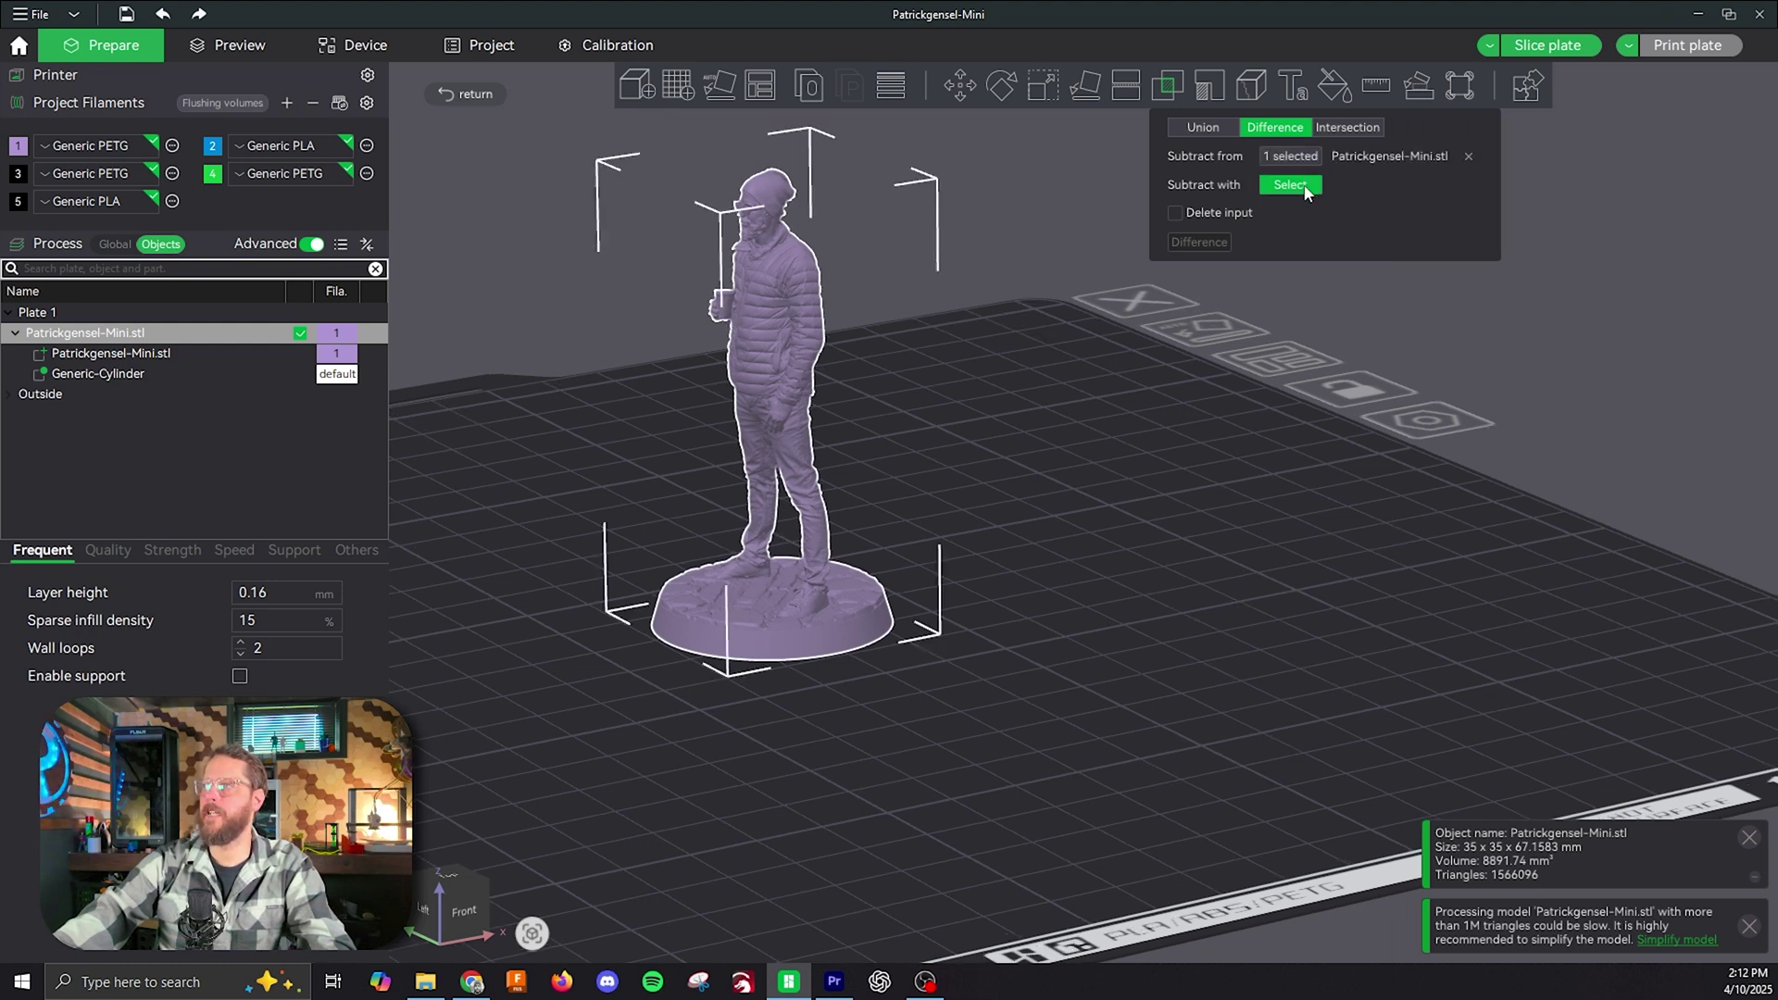
{"action": "left_click", "coordinate": [139, 375]}
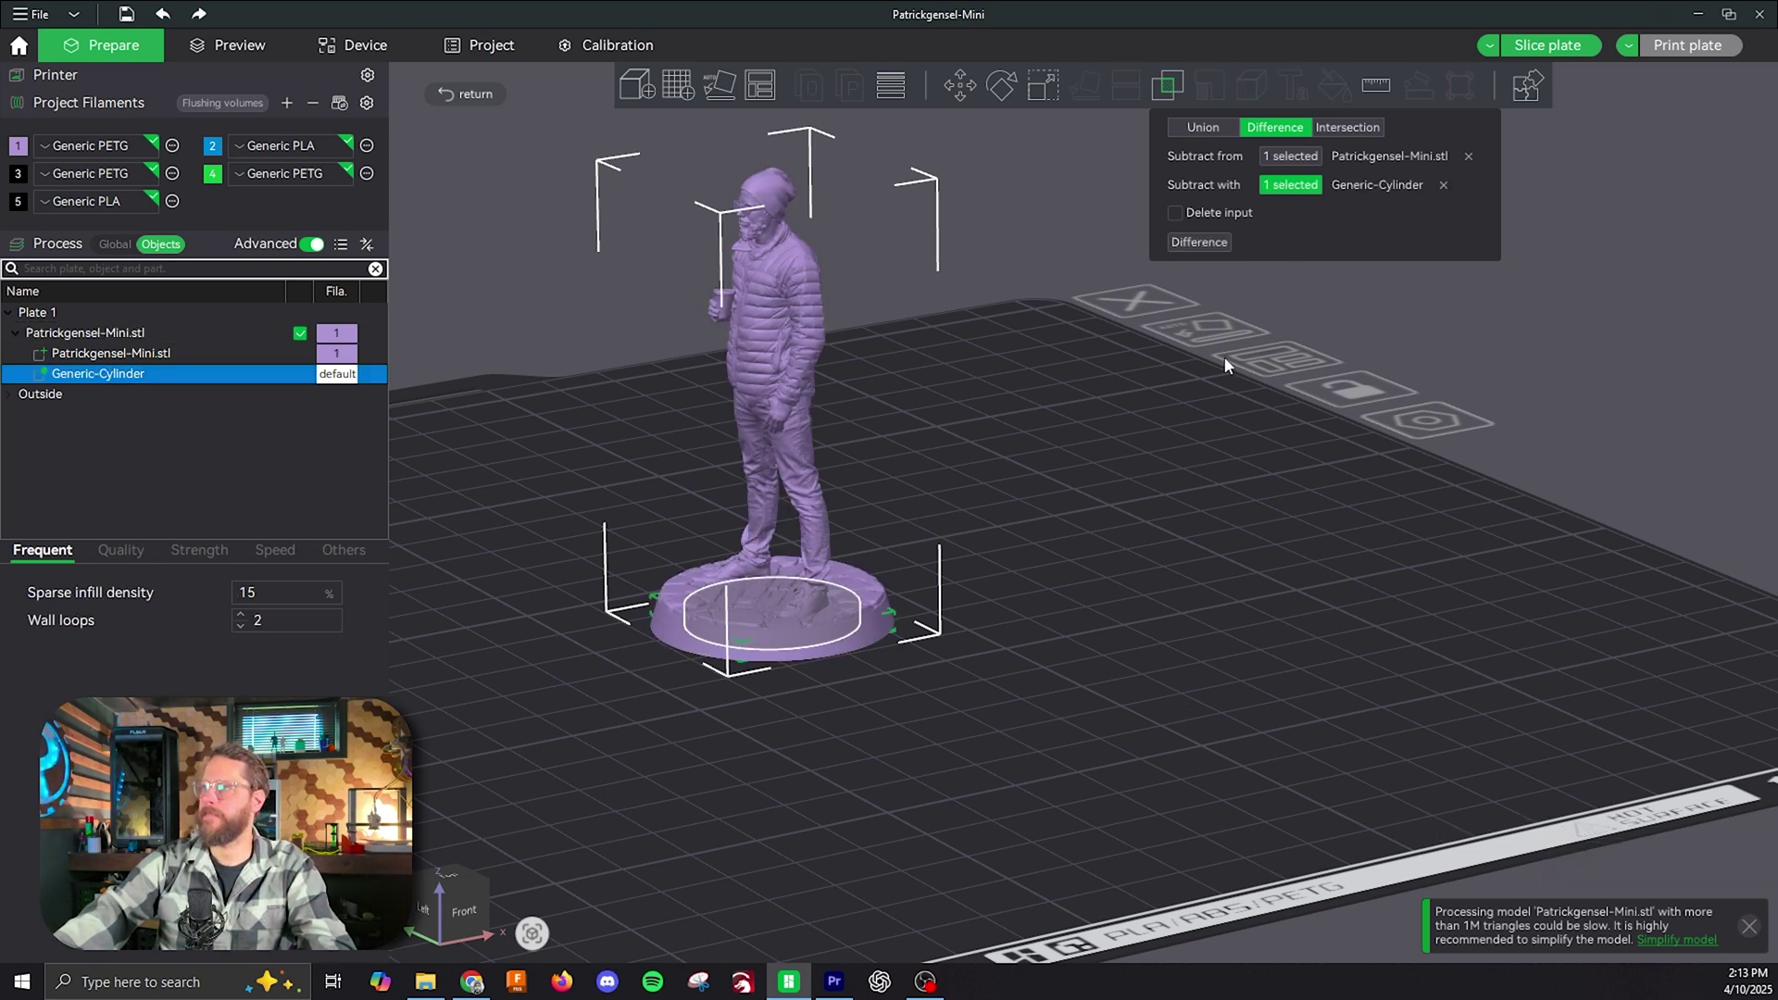
{"action": "left_click", "coordinate": [1198, 244]}
{"action": "left_click_drag", "start_coordinate": [1089, 645], "coordinate": [1242, 398]}
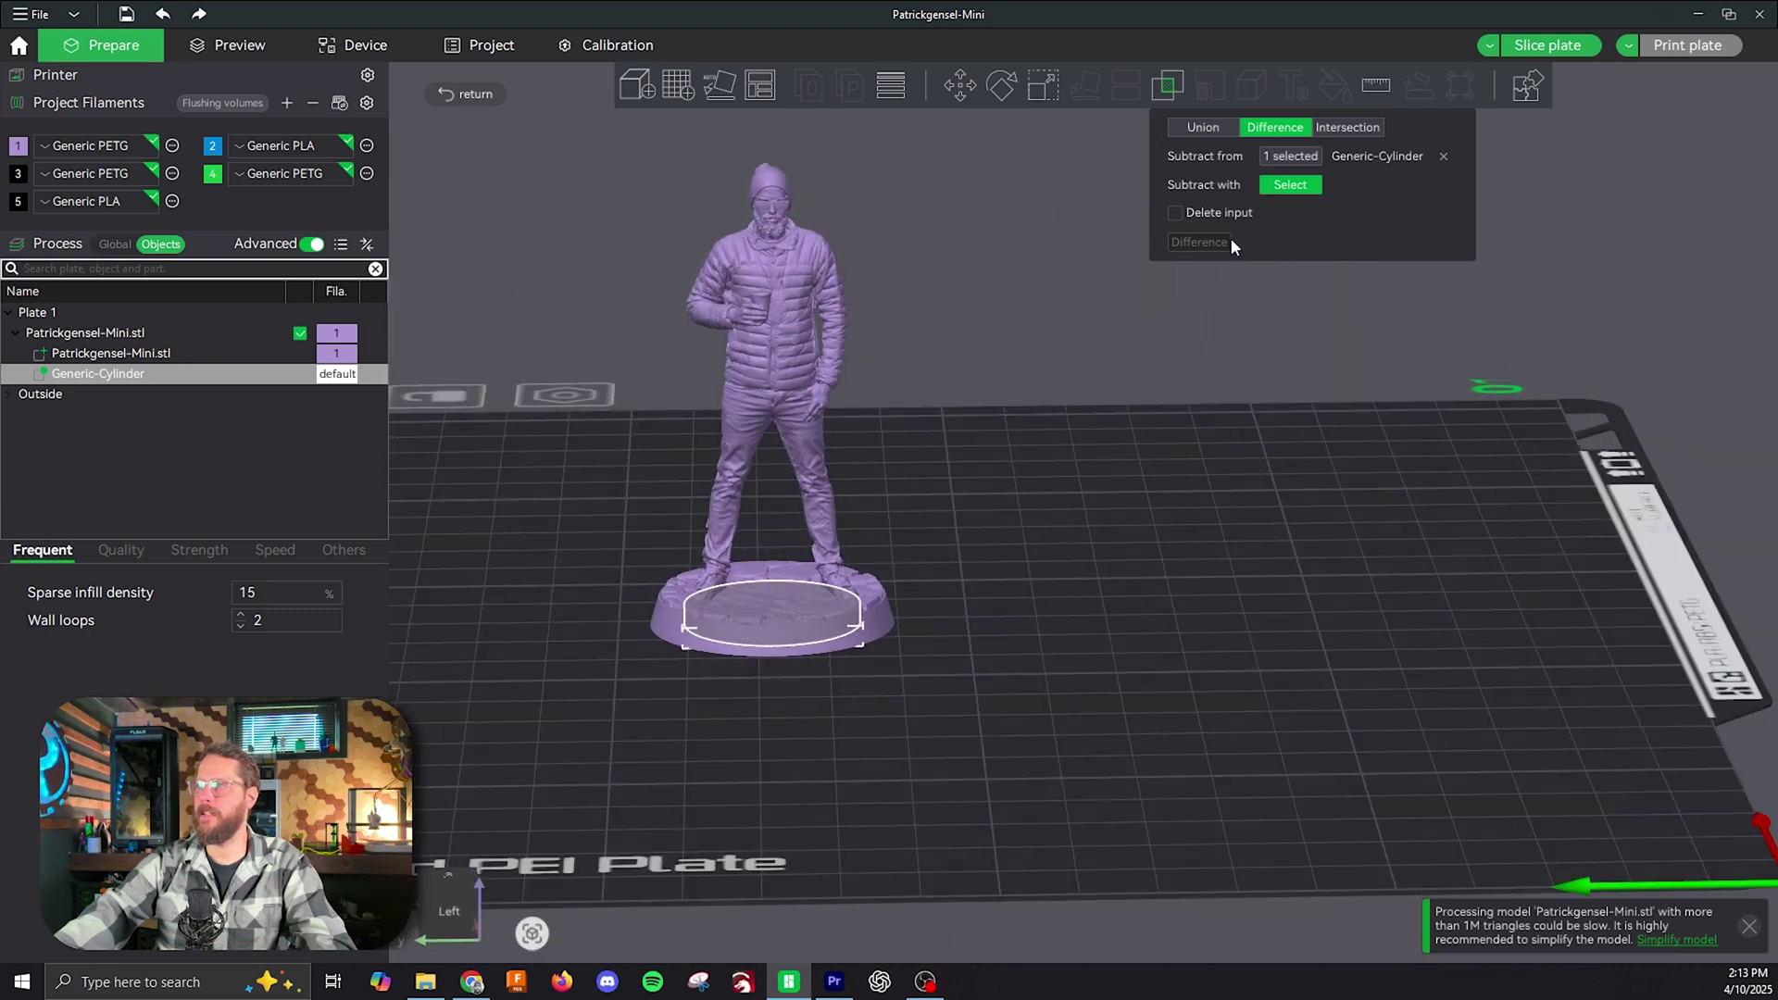
{"action": "left_click", "coordinate": [1035, 156]}
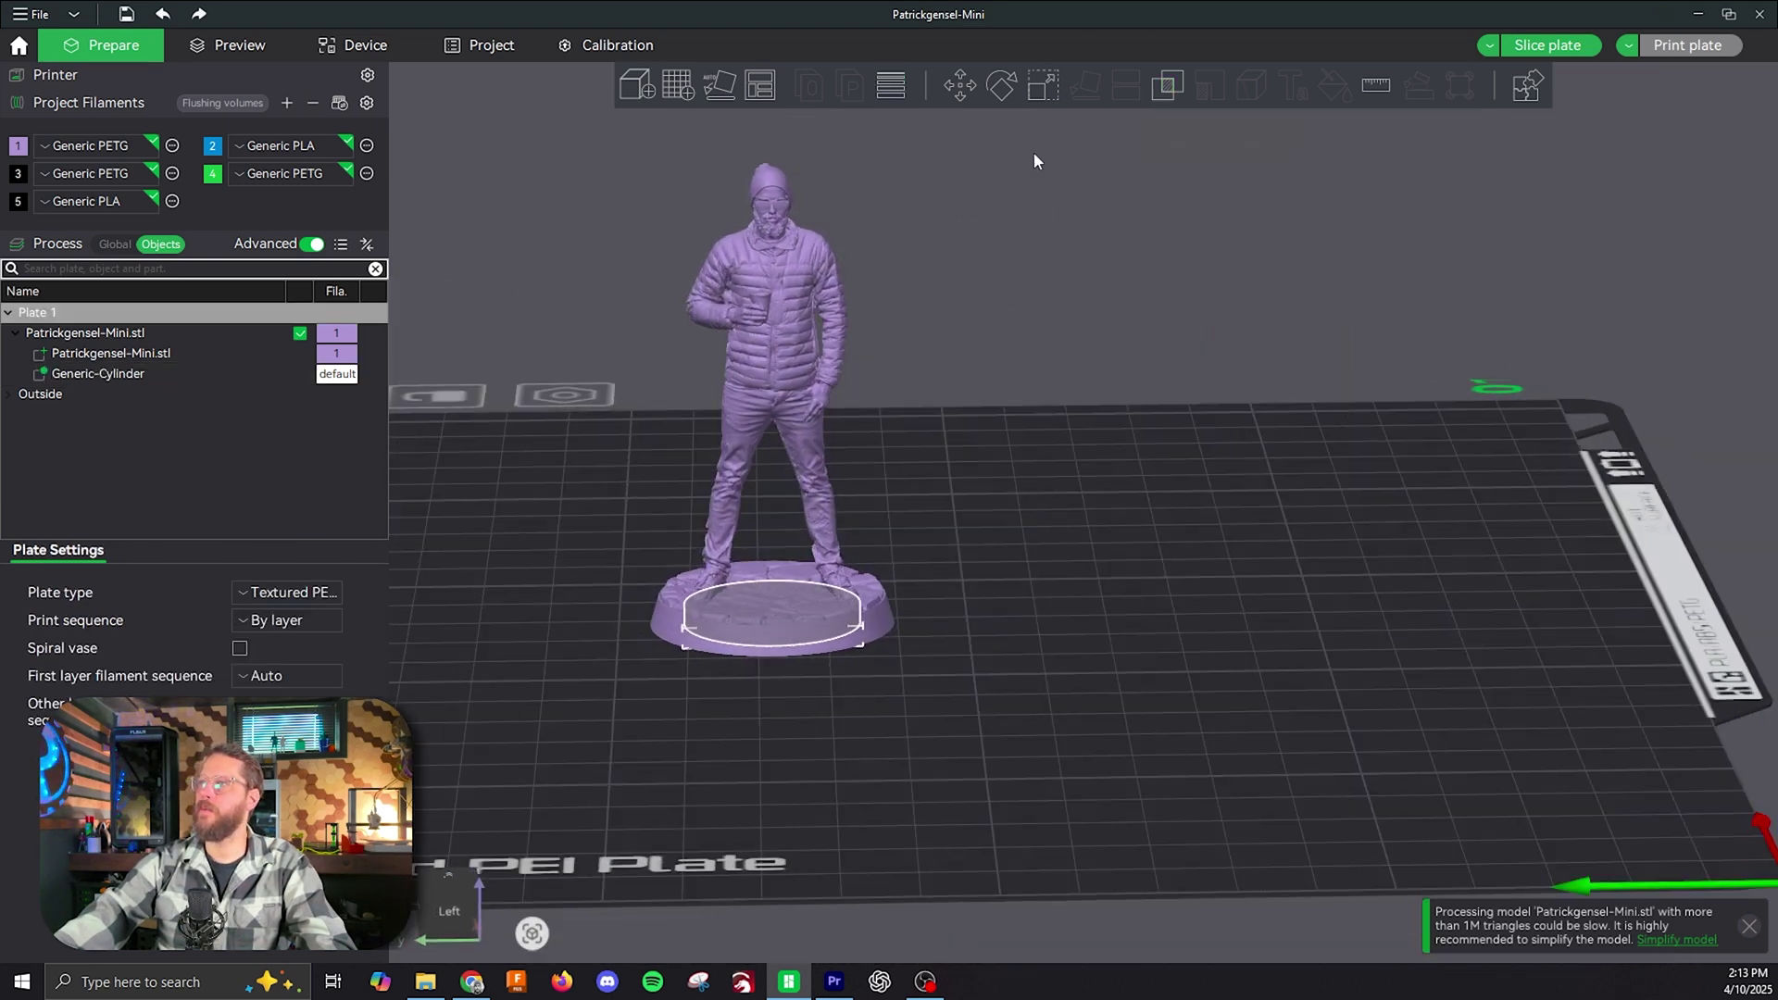
Step: Set the cylinder modifier's Z size to 1.5 mm, leaving uniform scaling off
{"action": "left_click", "coordinate": [98, 375]}
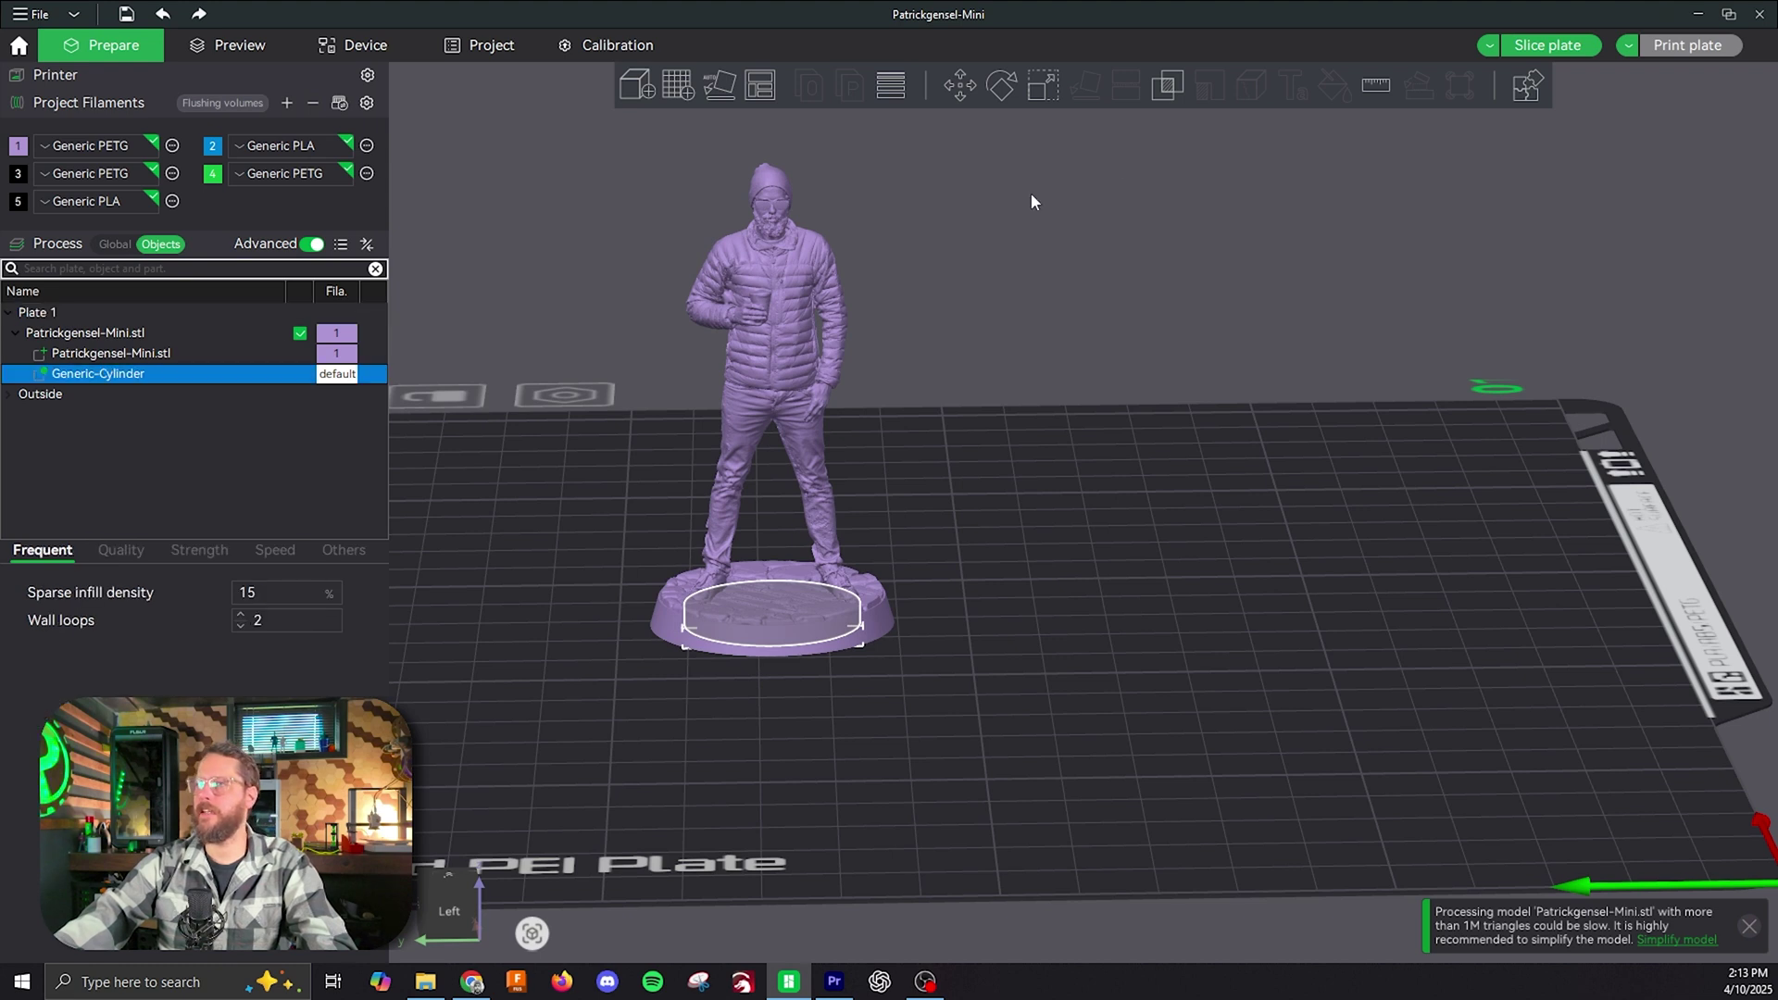
{"action": "left_click", "coordinate": [1042, 93]}
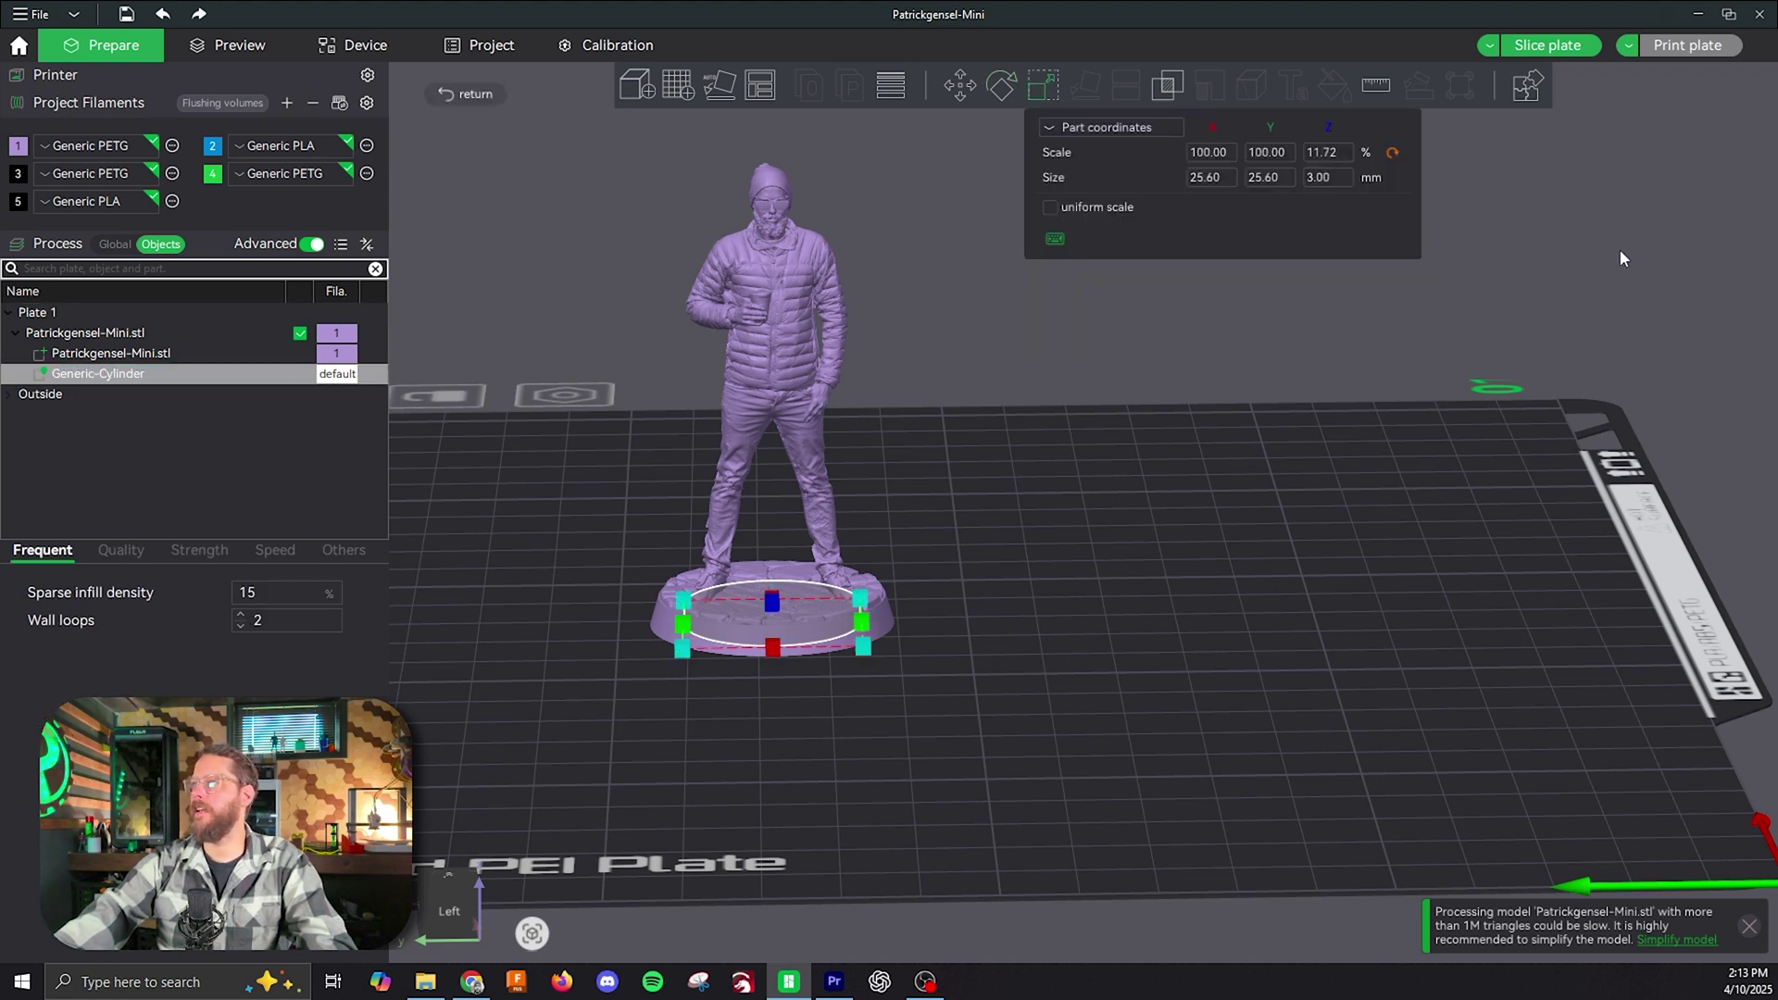
{"action": "left_click", "coordinate": [1345, 177]}
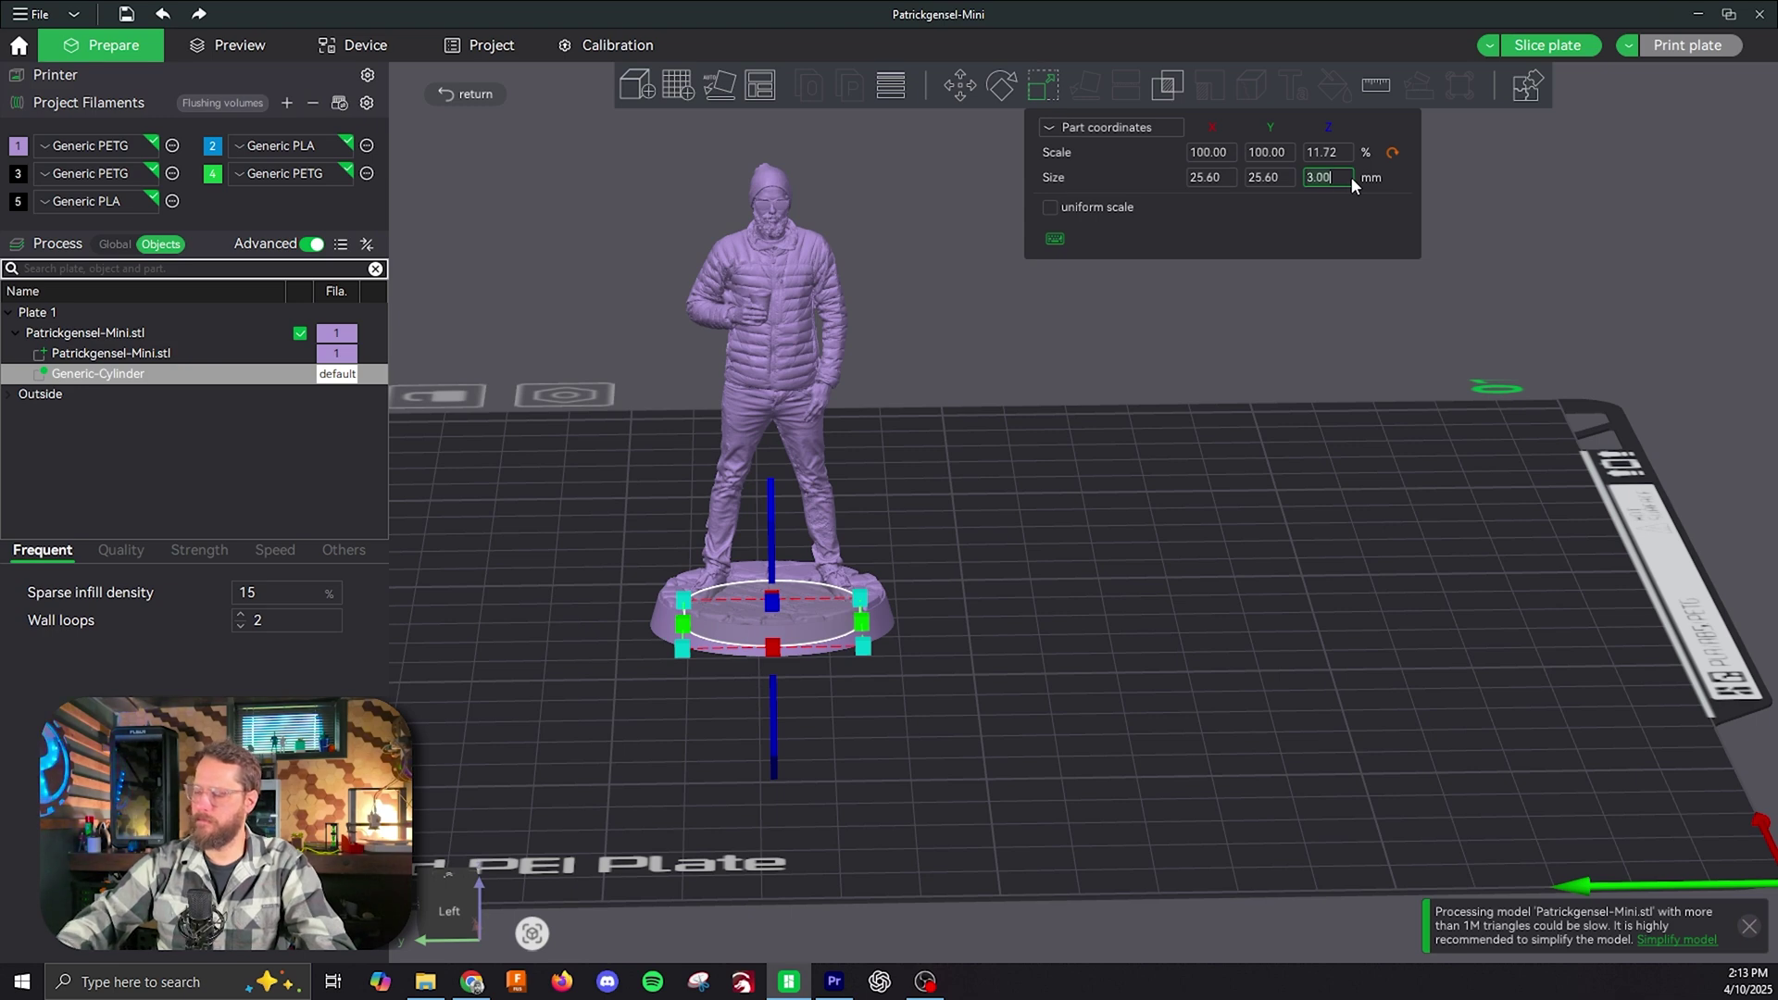
{"action": "key", "text": "BackSpace"}
{"action": "key", "text": "BackSpace"}
{"action": "key", "text": "BackSpace"}
{"action": "key", "text": "BackSpace"}
{"action": "type", "text": "1.5"}
{"action": "left_click_drag", "start_coordinate": [1158, 575], "coordinate": [1209, 543]}
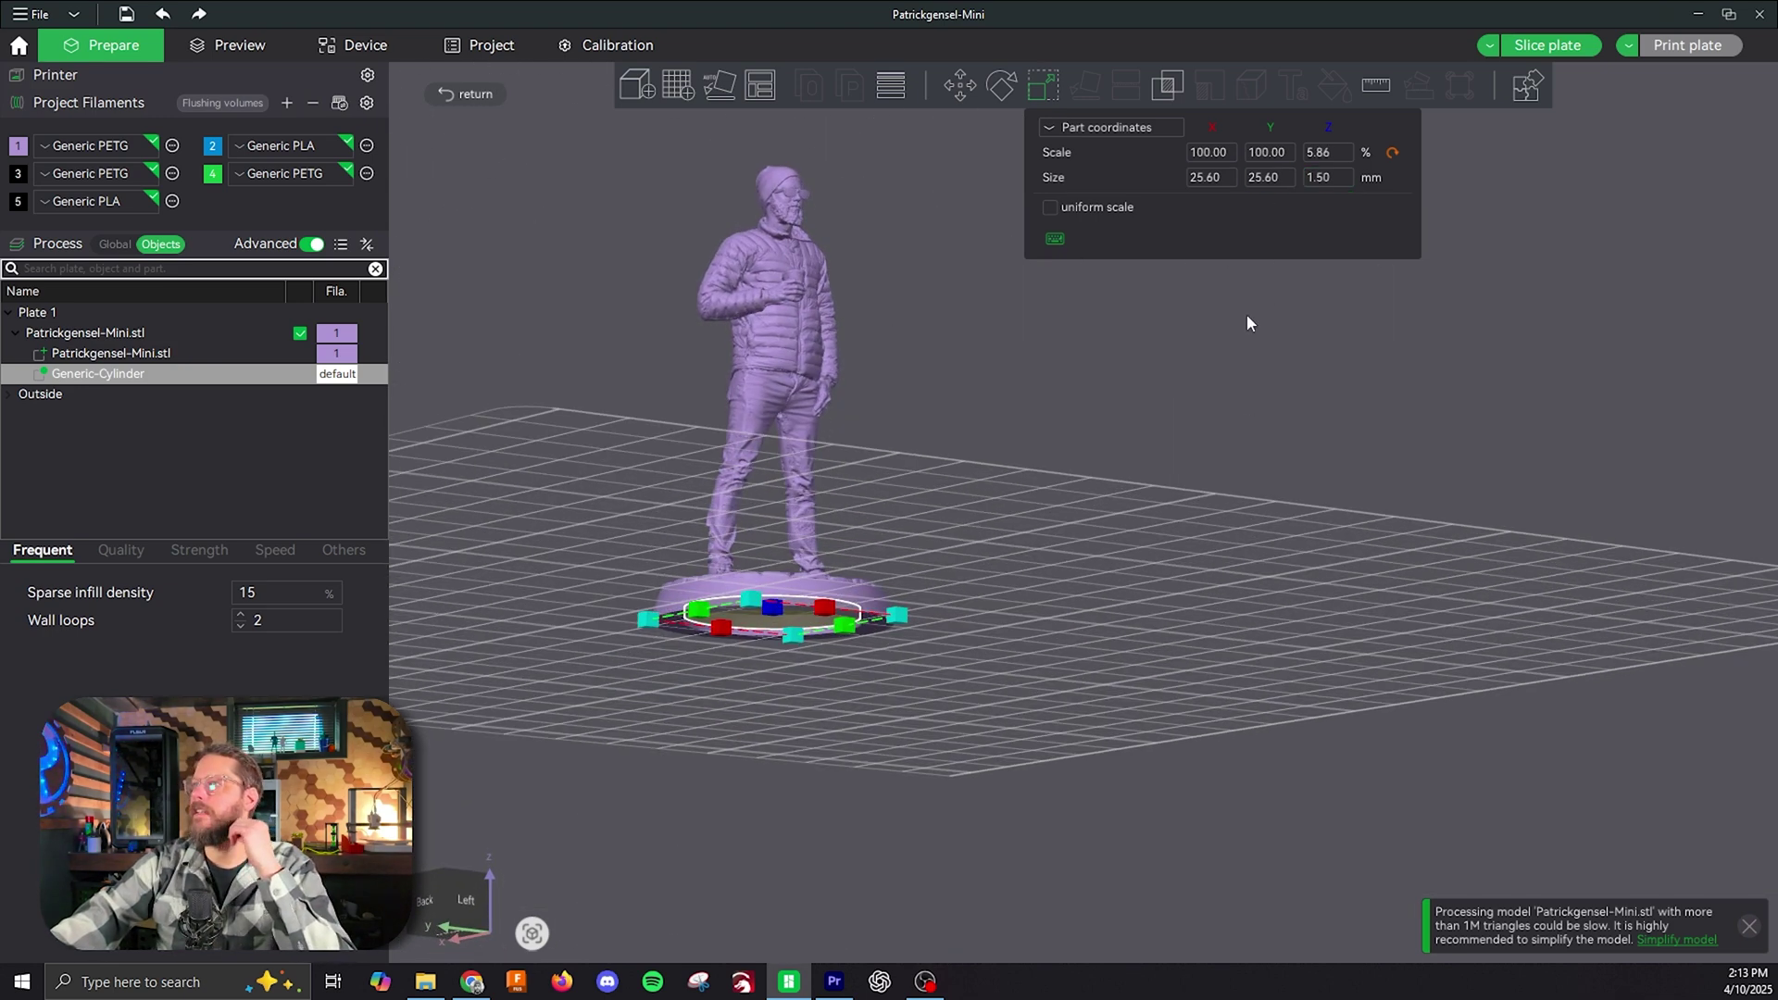
Step: Move the cylinder modifier in world coordinates to a Z position of 0.75 mm
{"action": "left_click", "coordinate": [1045, 94]}
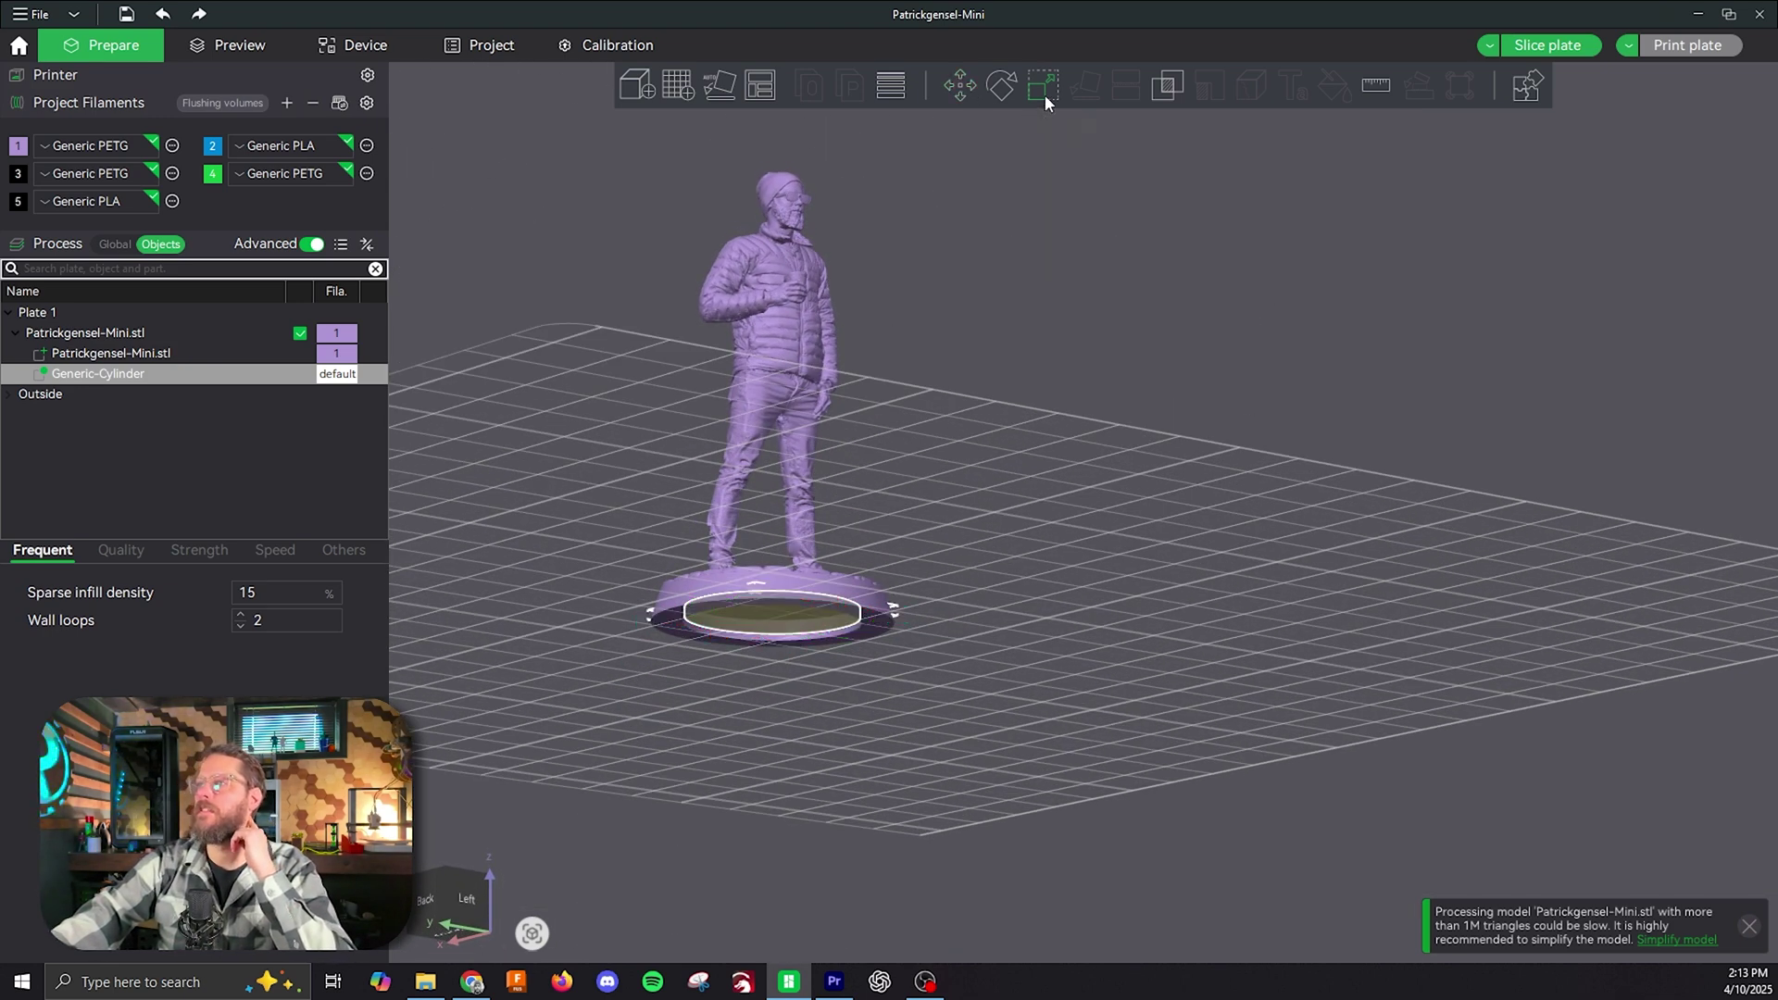
{"action": "left_click", "coordinate": [969, 88]}
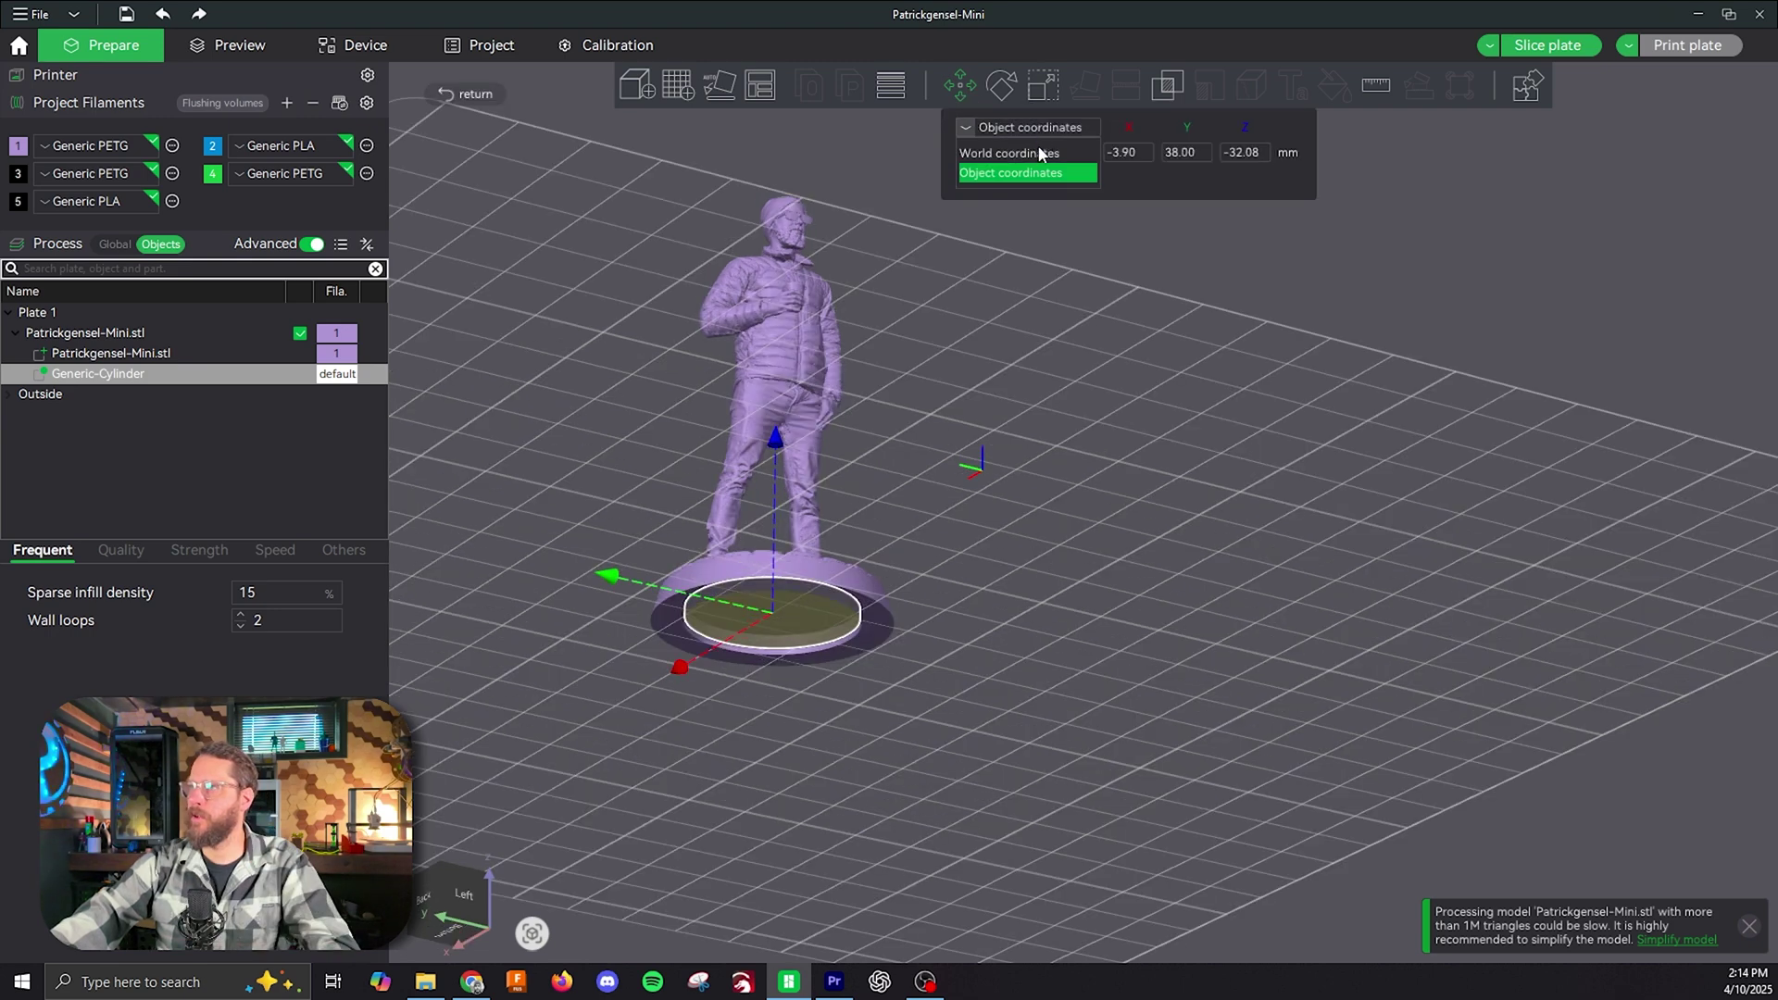
{"action": "left_click", "coordinate": [1042, 151]}
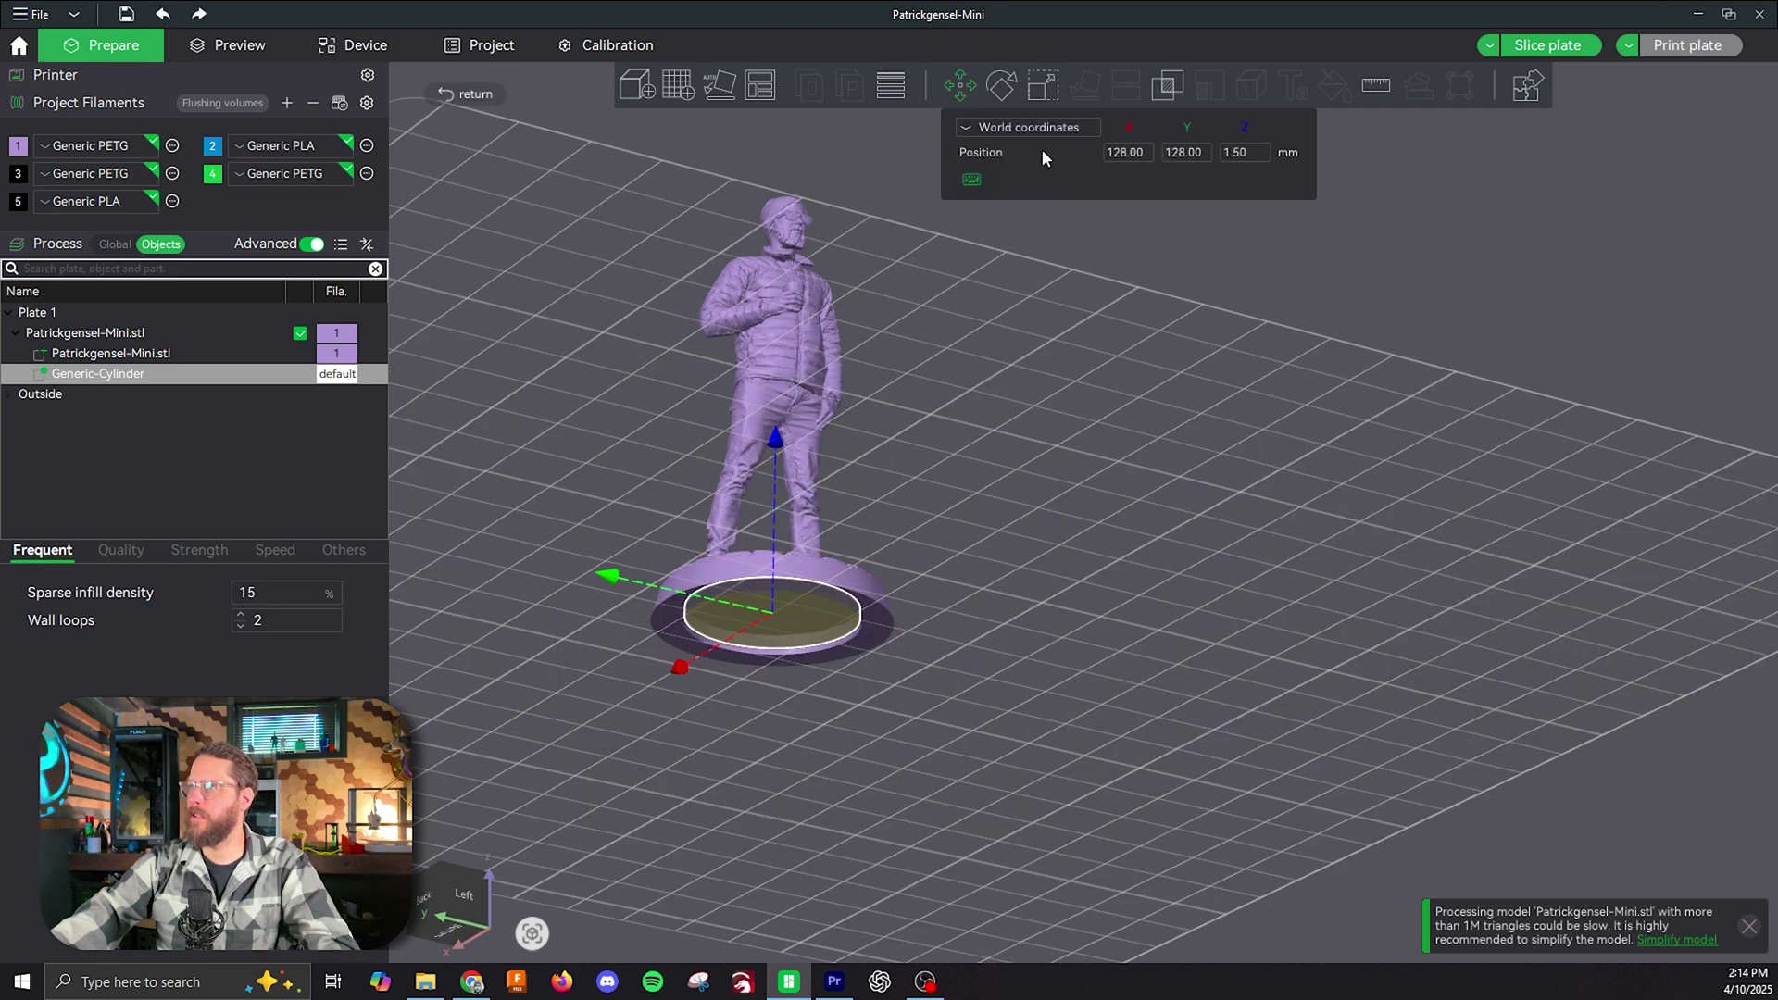
{"action": "key", "text": "BackSpace"}
{"action": "key", "text": "BackSpace"}
{"action": "key", "text": "BackSpace"}
{"action": "key", "text": "BackSpace"}
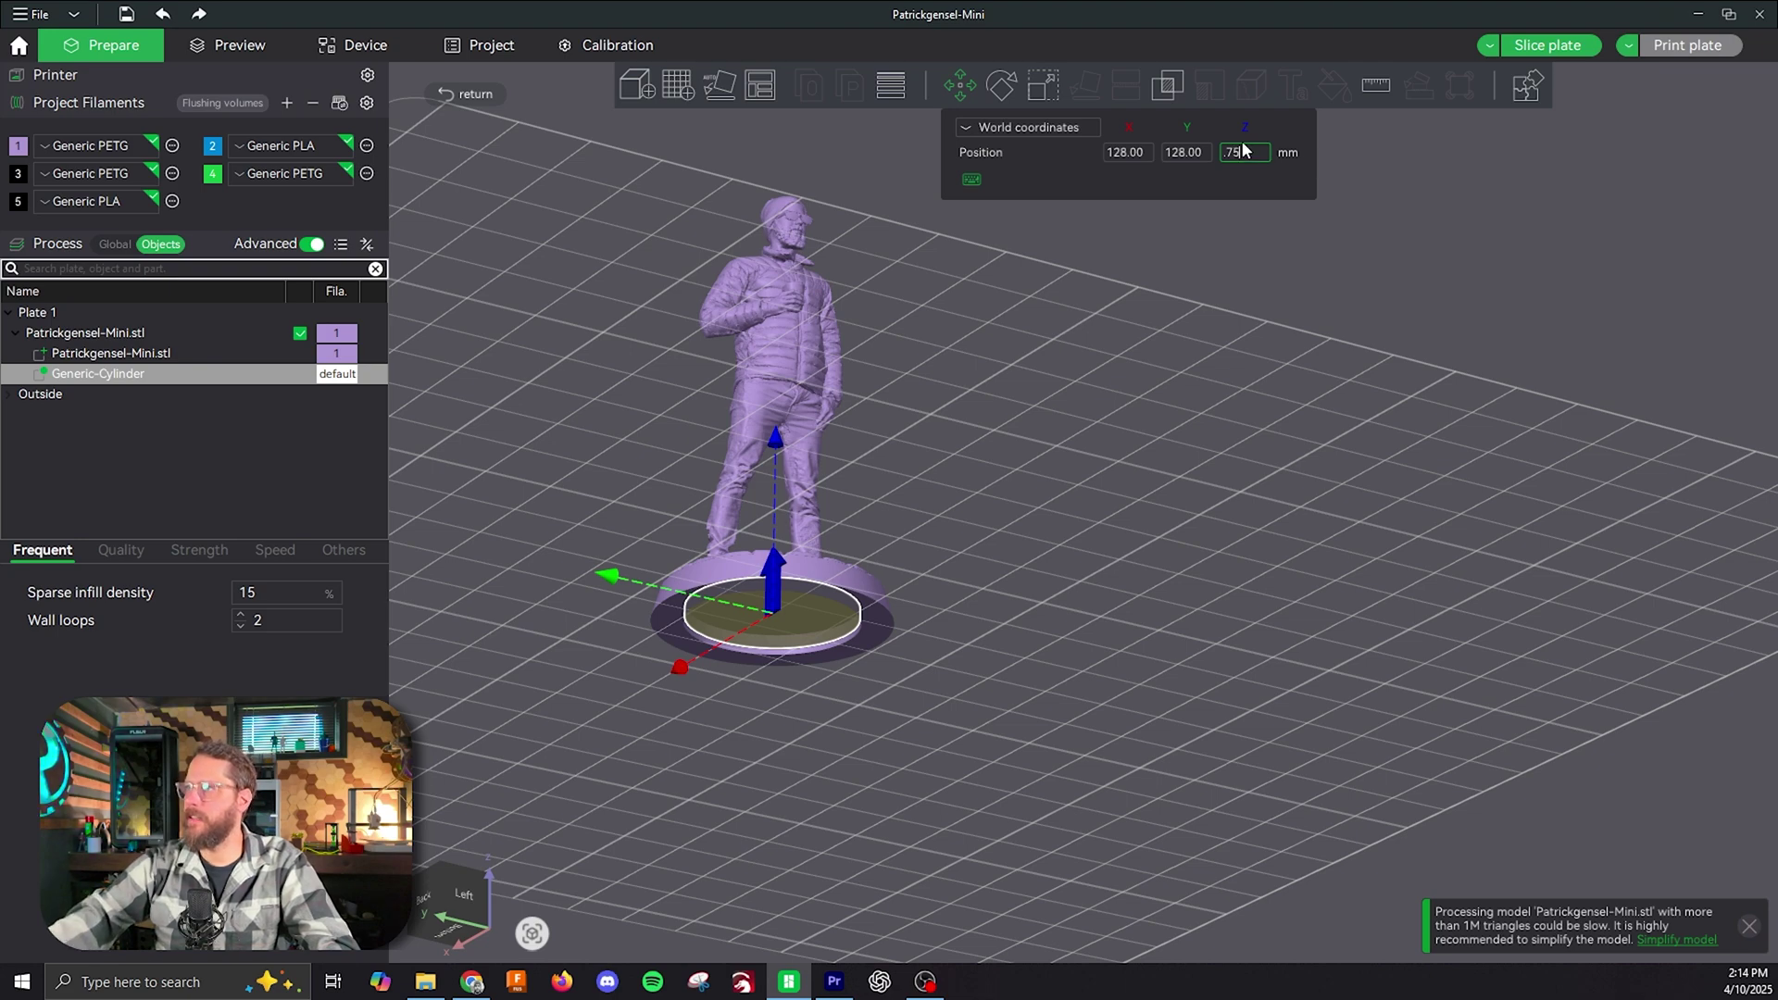
{"action": "left_click", "coordinate": [1198, 153]}
{"action": "left_click_drag", "start_coordinate": [1171, 701], "coordinate": [1078, 743]}
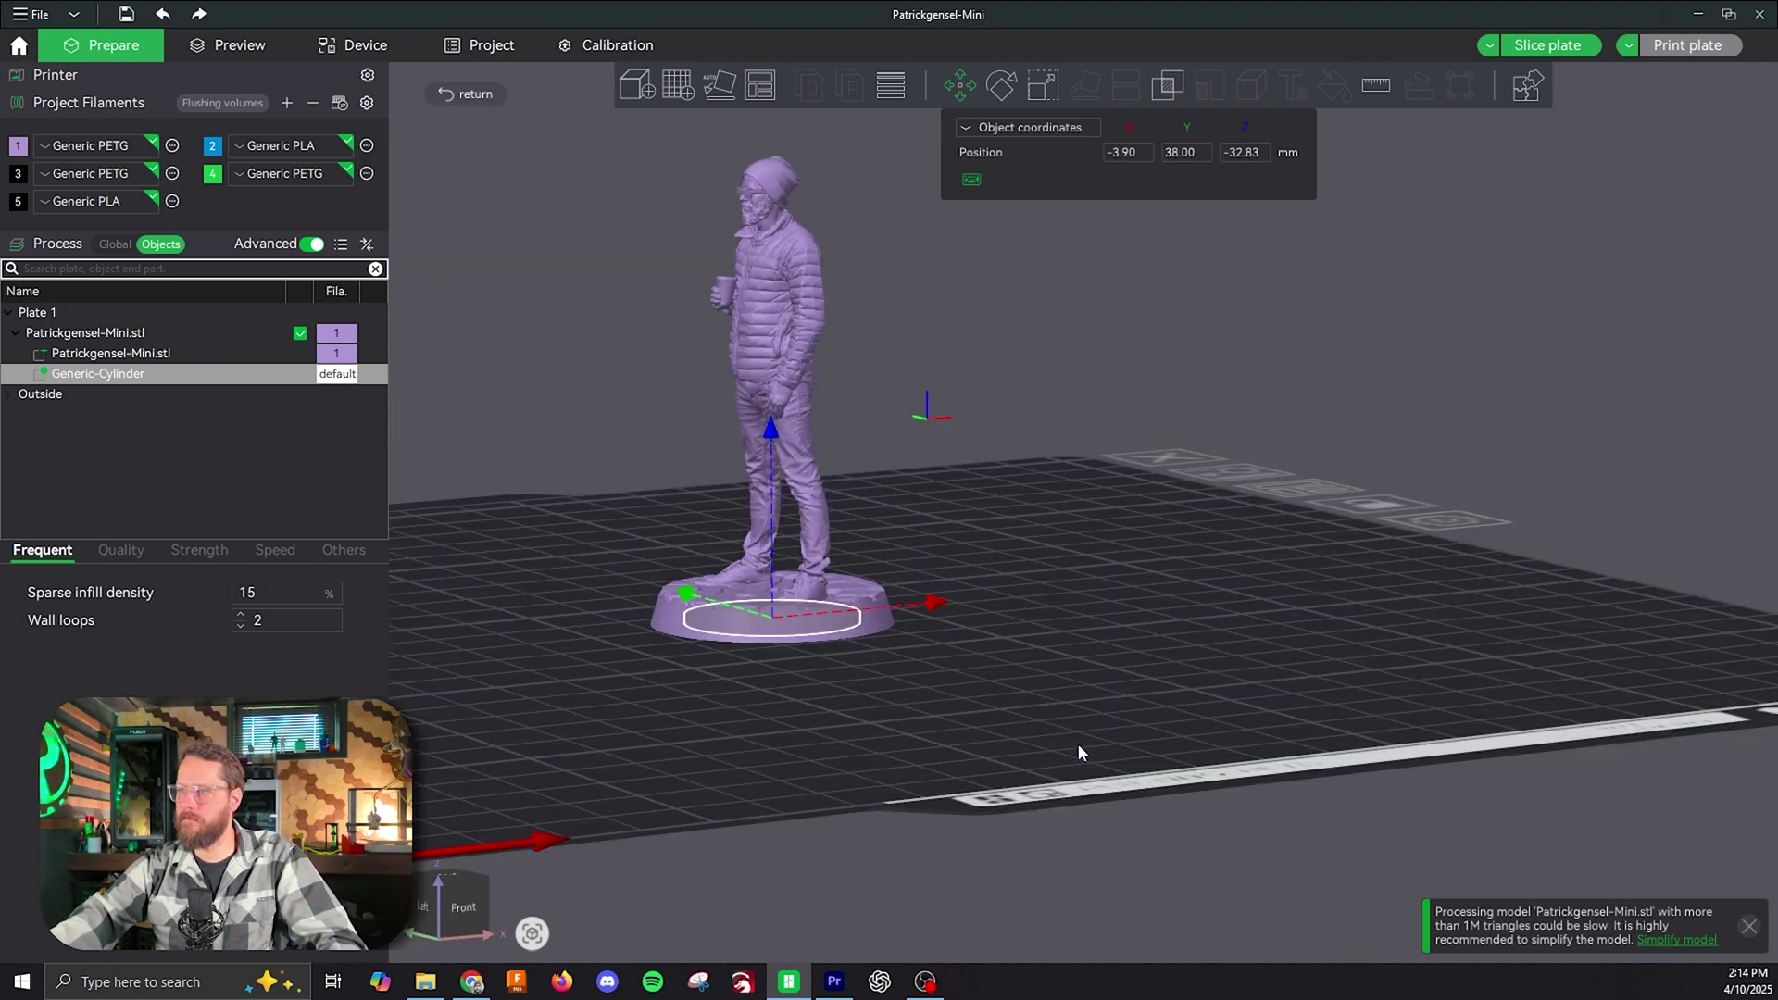
Step: Pick the figurine part and the cylinder modifier as the two inputs of the mesh Boolean operation
{"action": "scroll", "coordinate": [857, 686], "scroll_direction": "up", "scroll_amount": 4}
{"action": "left_click_drag", "start_coordinate": [858, 685], "coordinate": [945, 783]}
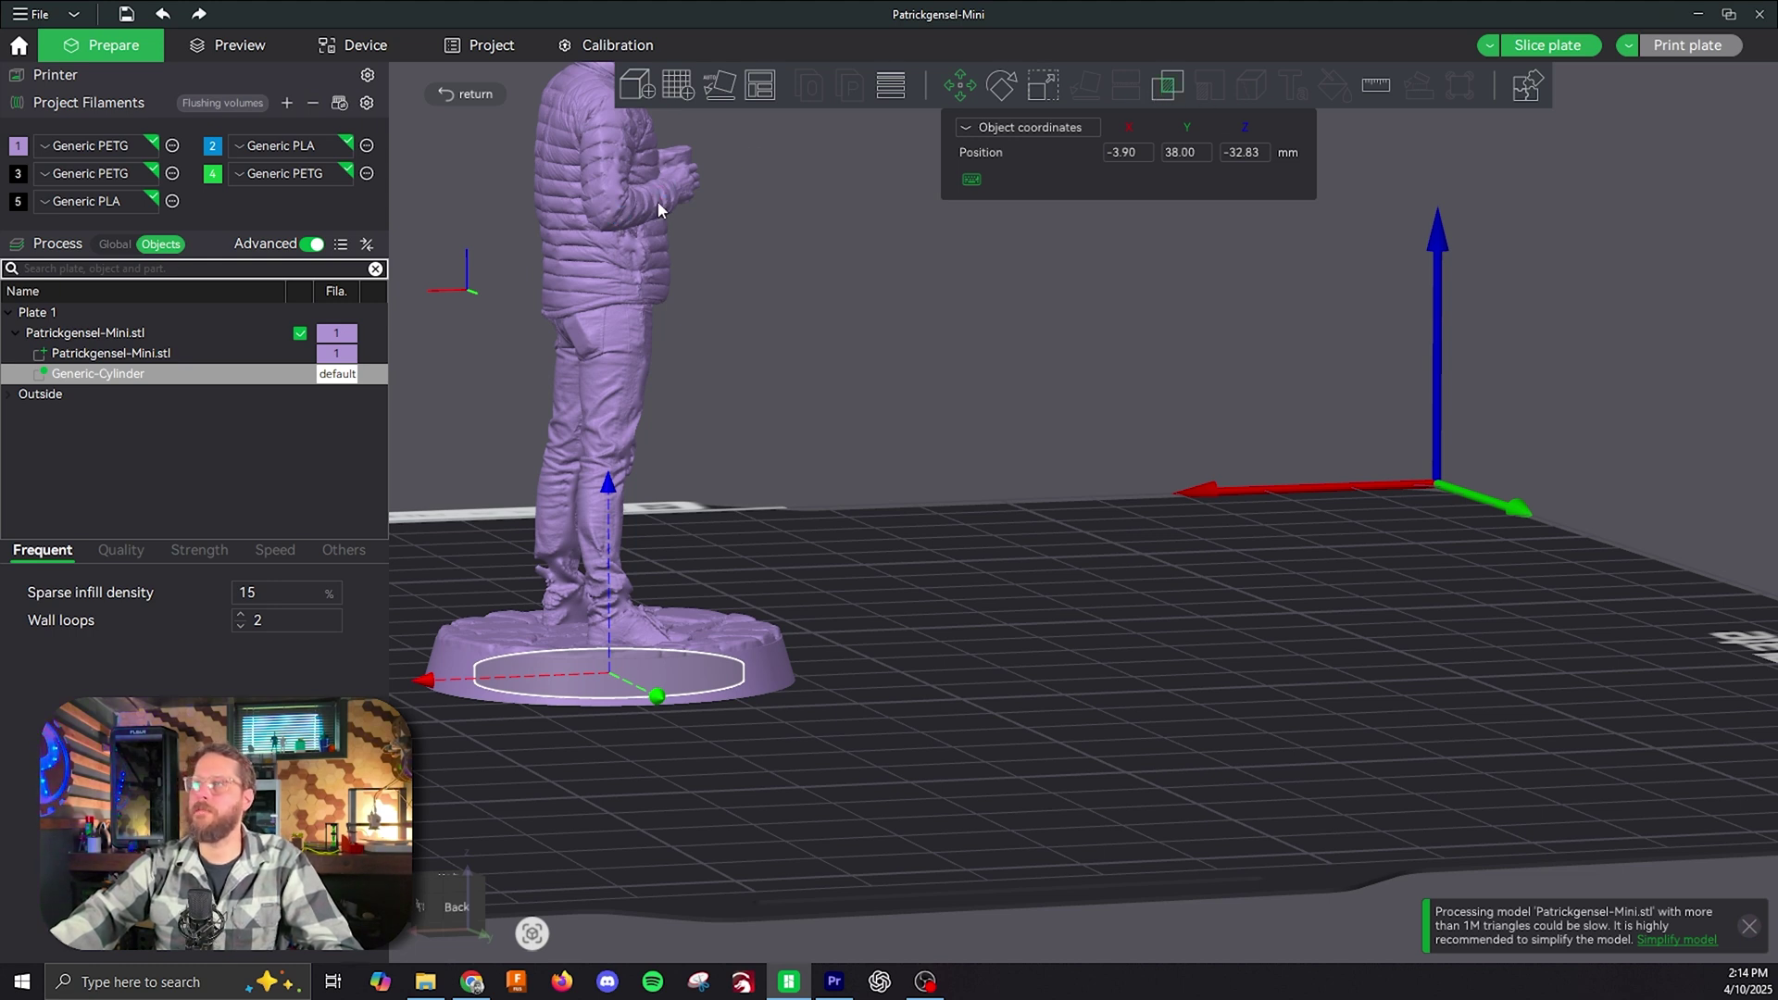
{"action": "left_click", "coordinate": [631, 175]}
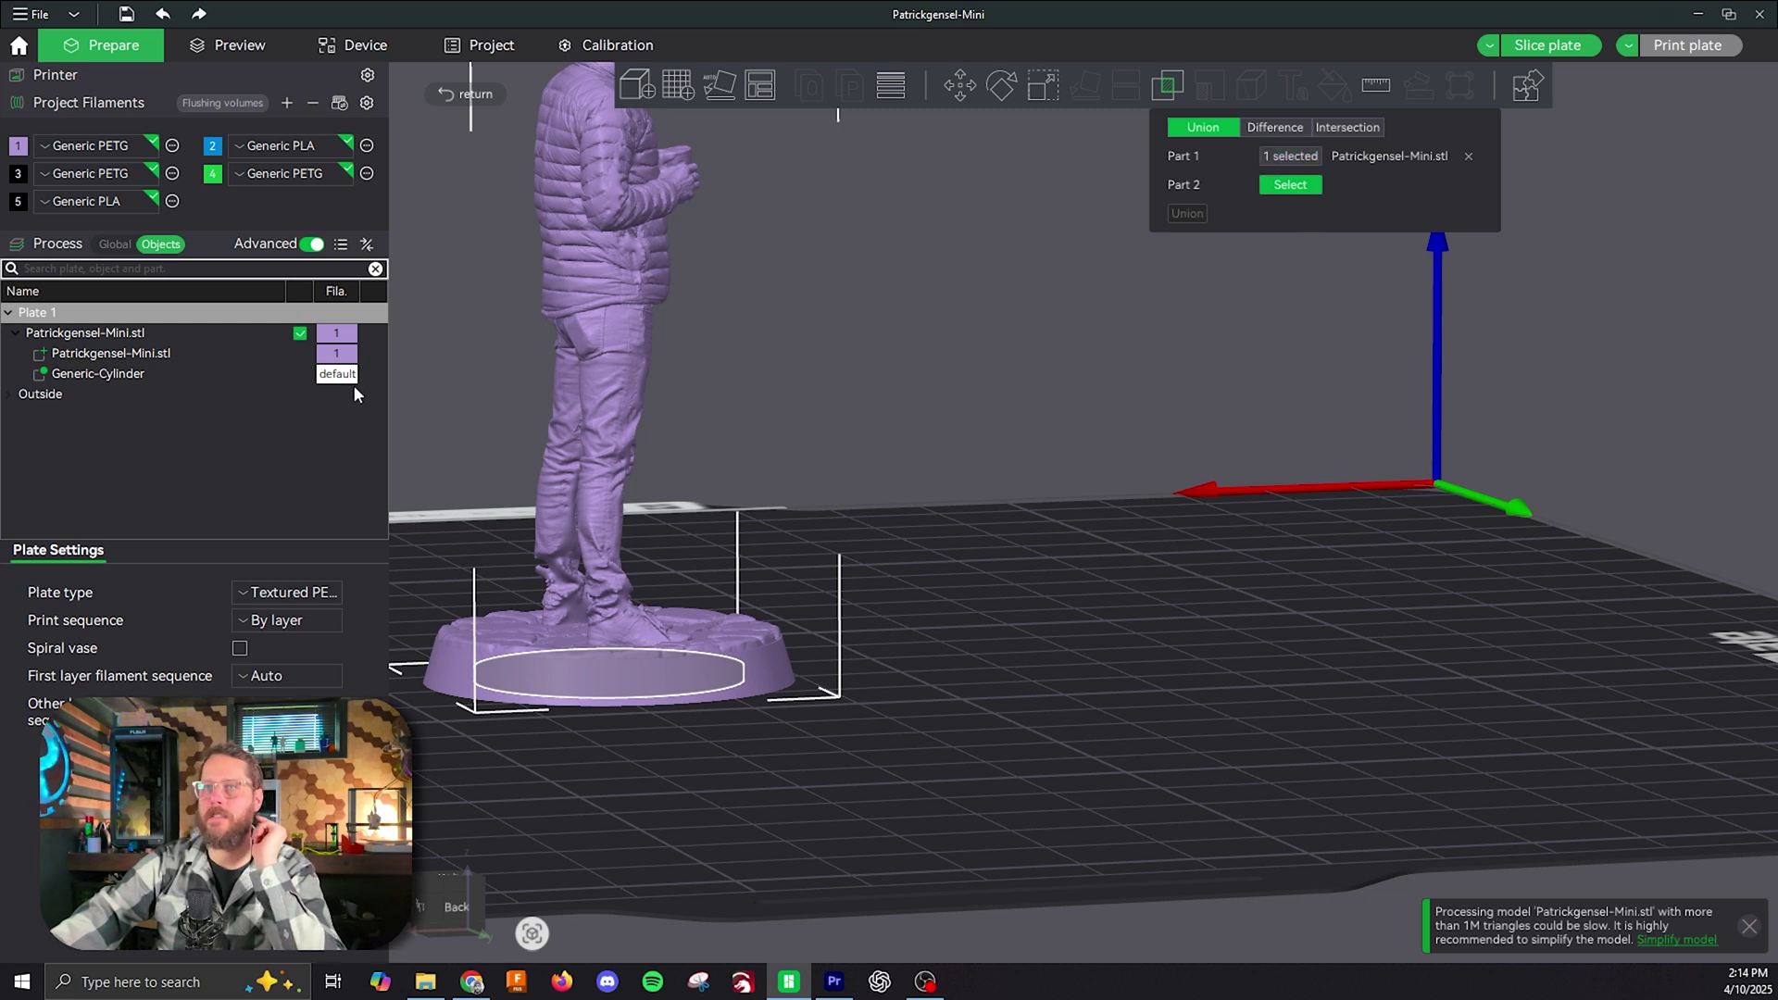
{"action": "left_click", "coordinate": [114, 375]}
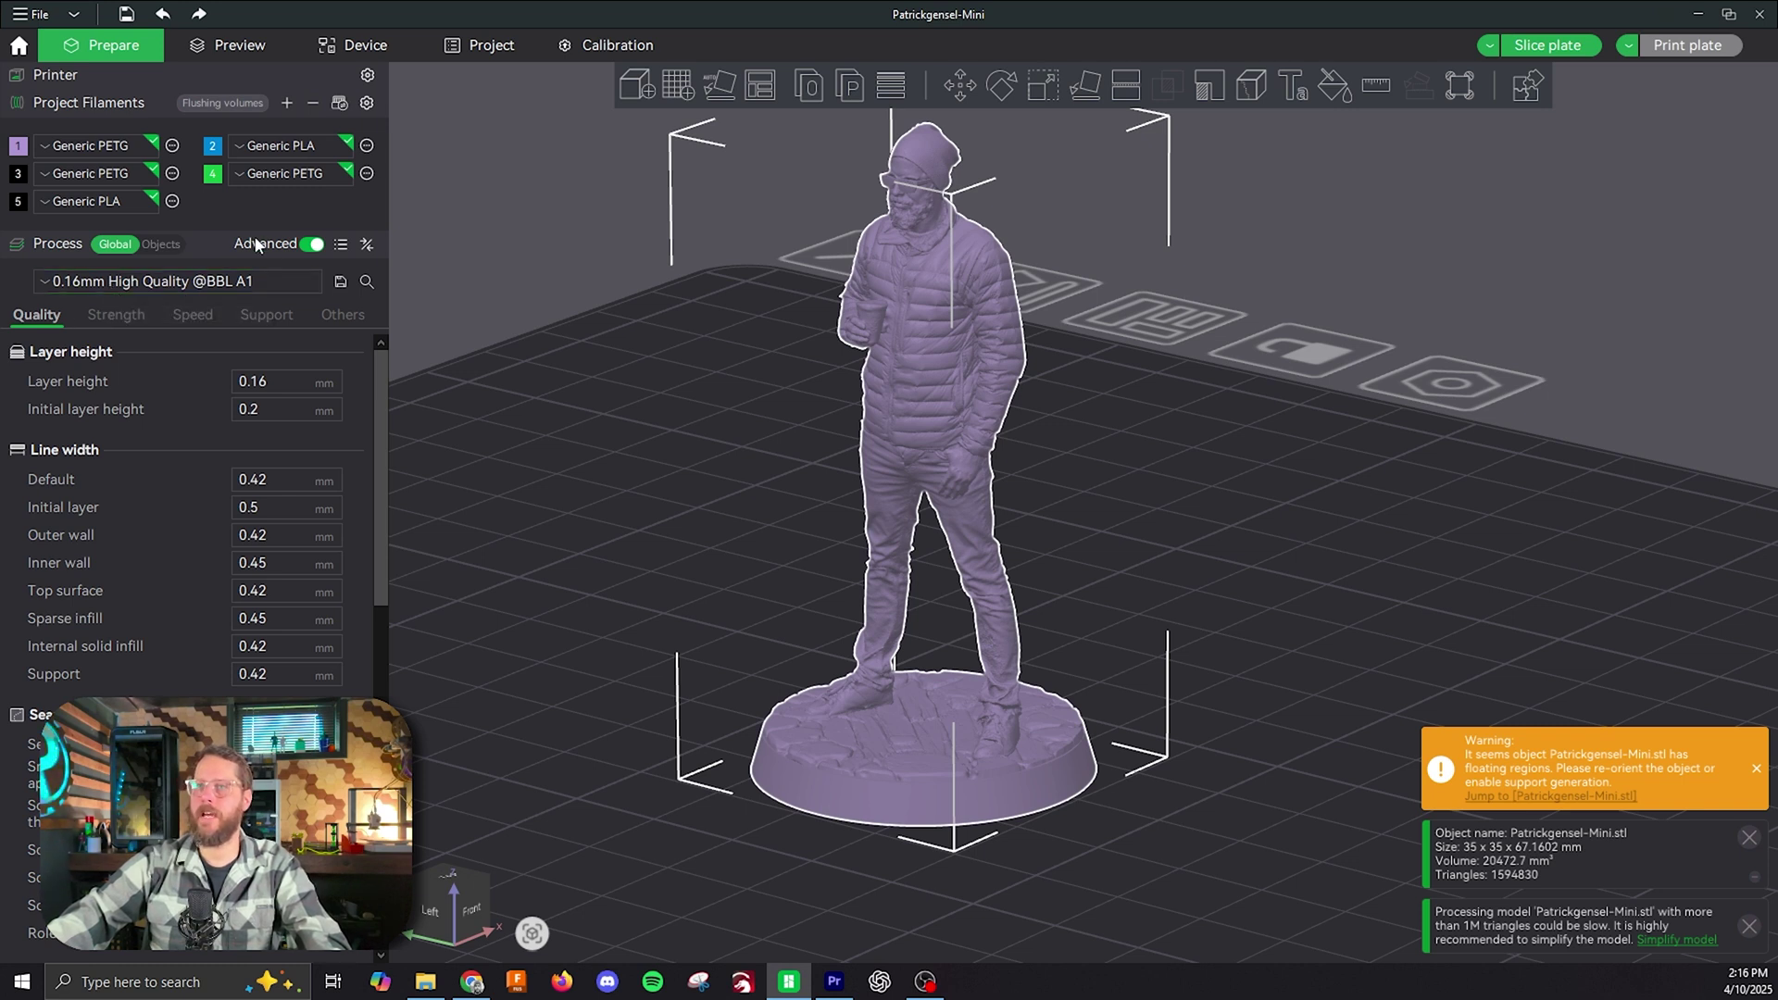
Step: Slice the plate, add a print pause at layer 16 (2.60 mm) in the figurine's base, and slice it again
{"action": "left_click", "coordinate": [1572, 43]}
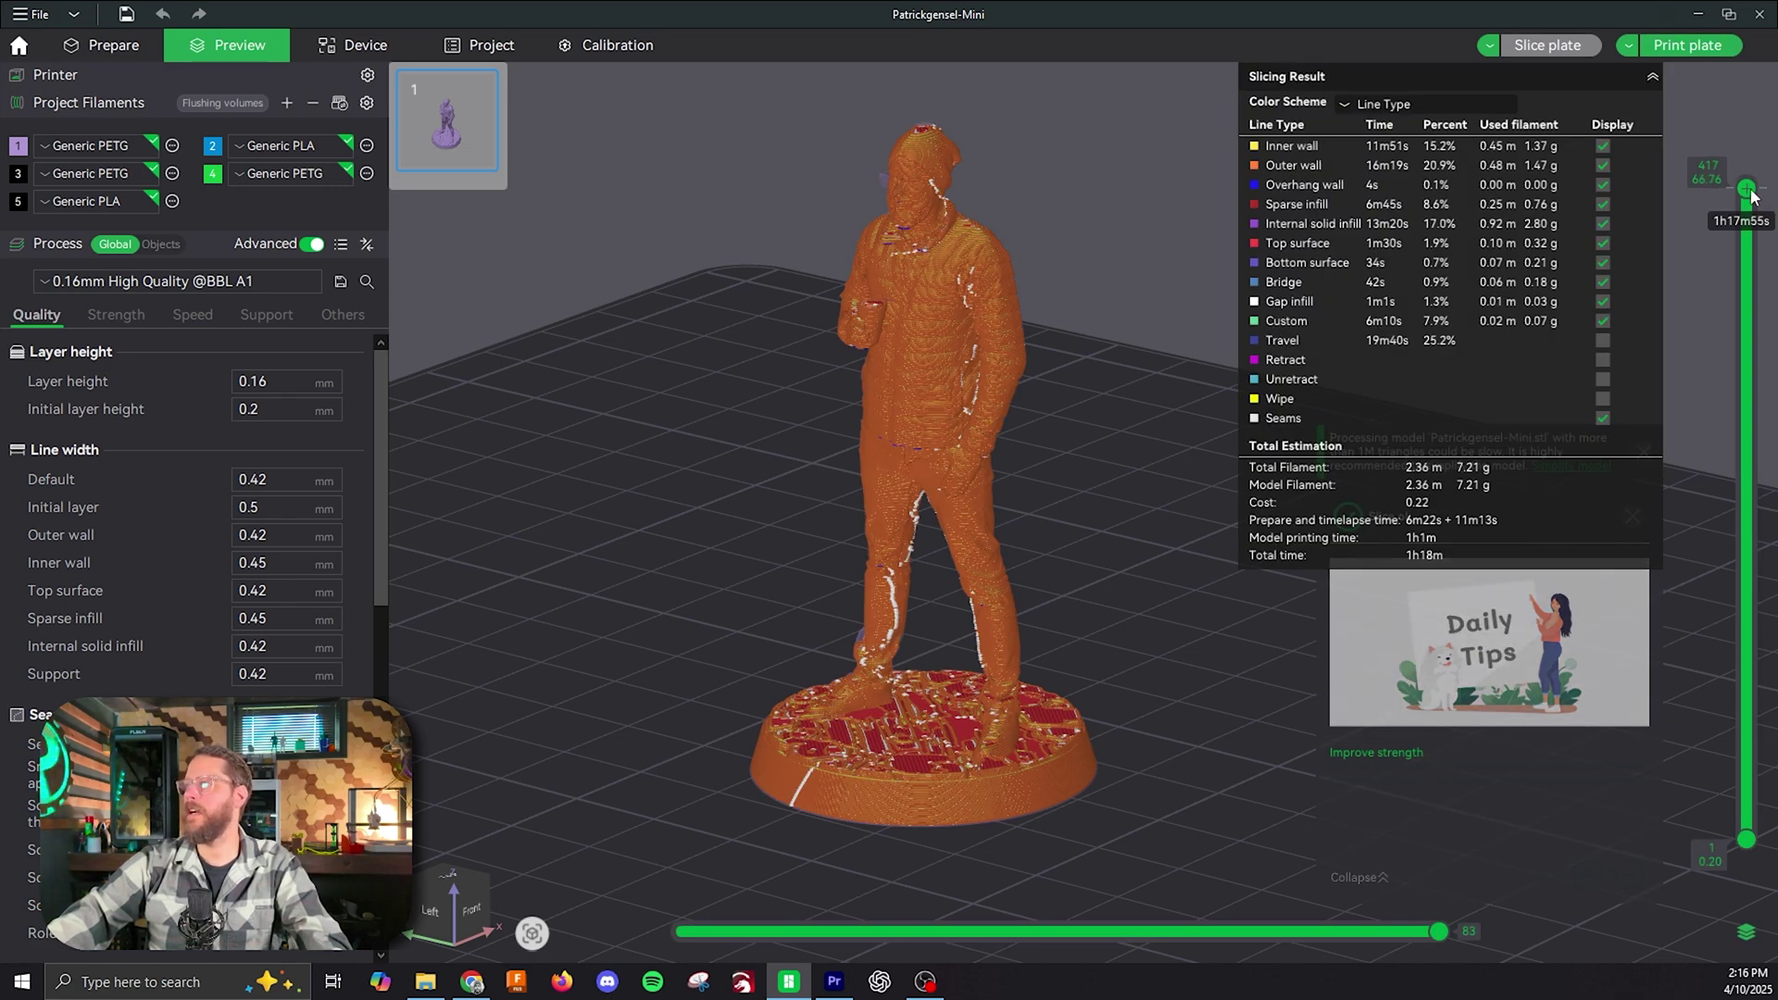
{"action": "left_click_drag", "start_coordinate": [1749, 188], "coordinate": [1747, 805]}
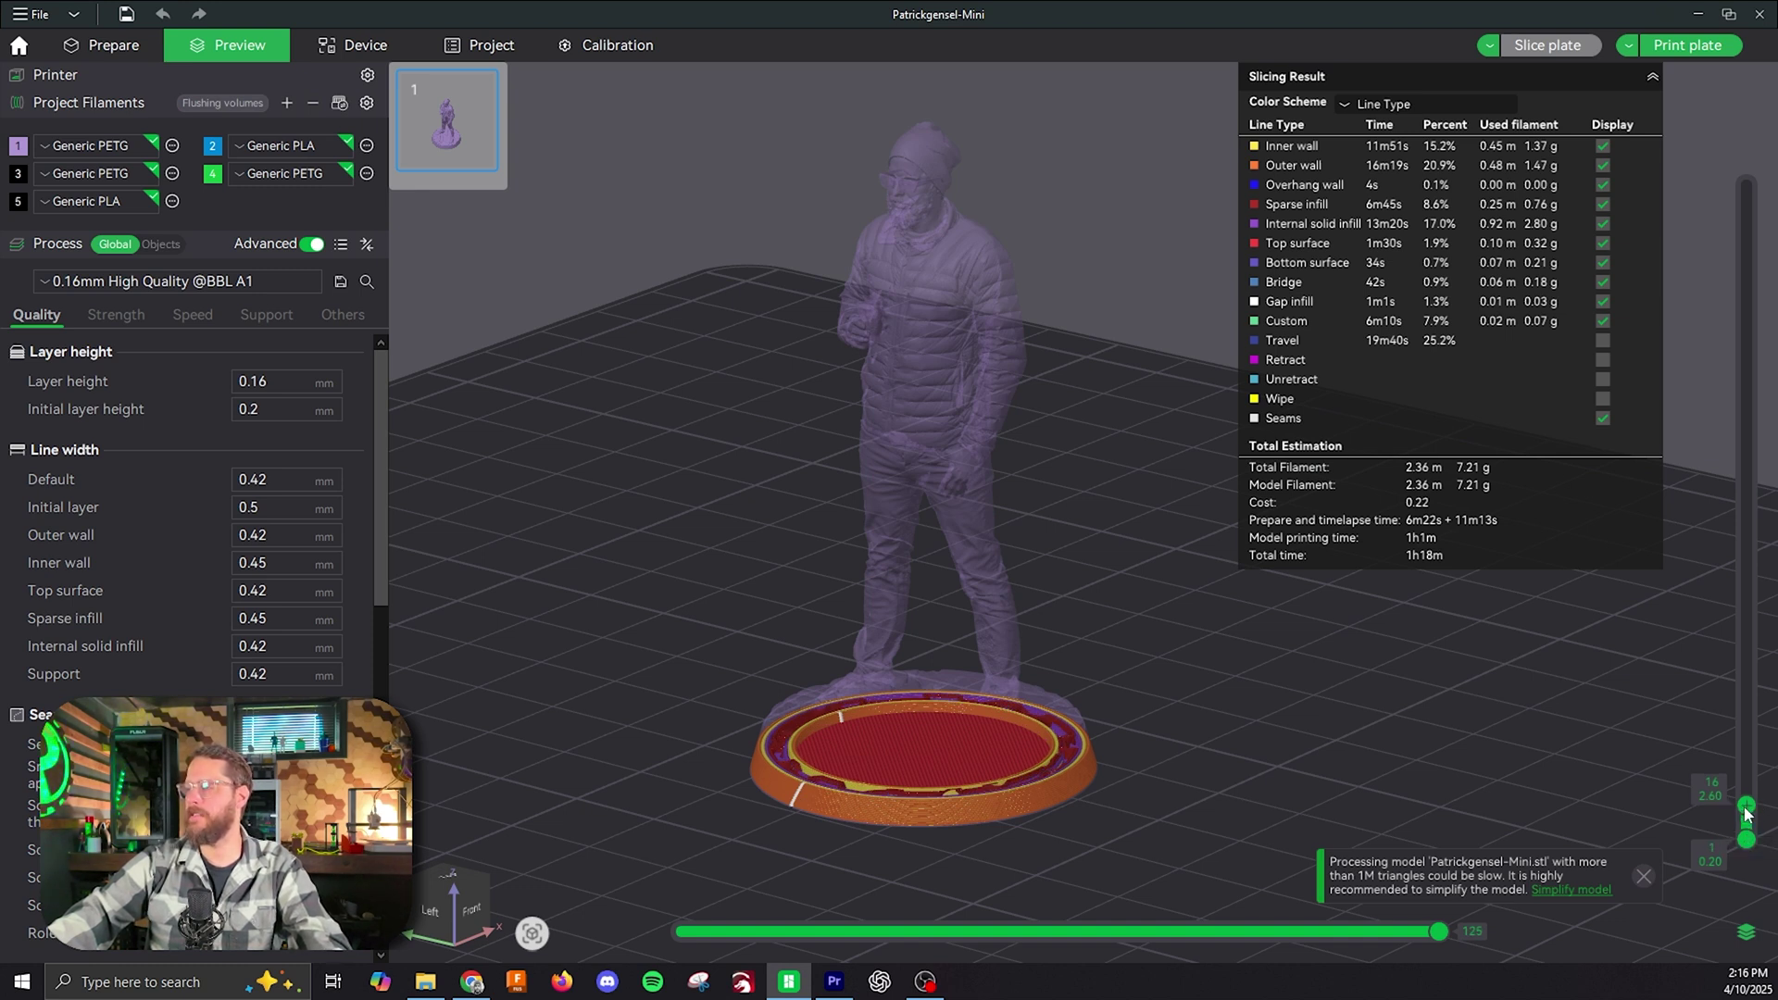
{"action": "right_click", "coordinate": [1747, 815]}
{"action": "left_click", "coordinate": [1658, 817]}
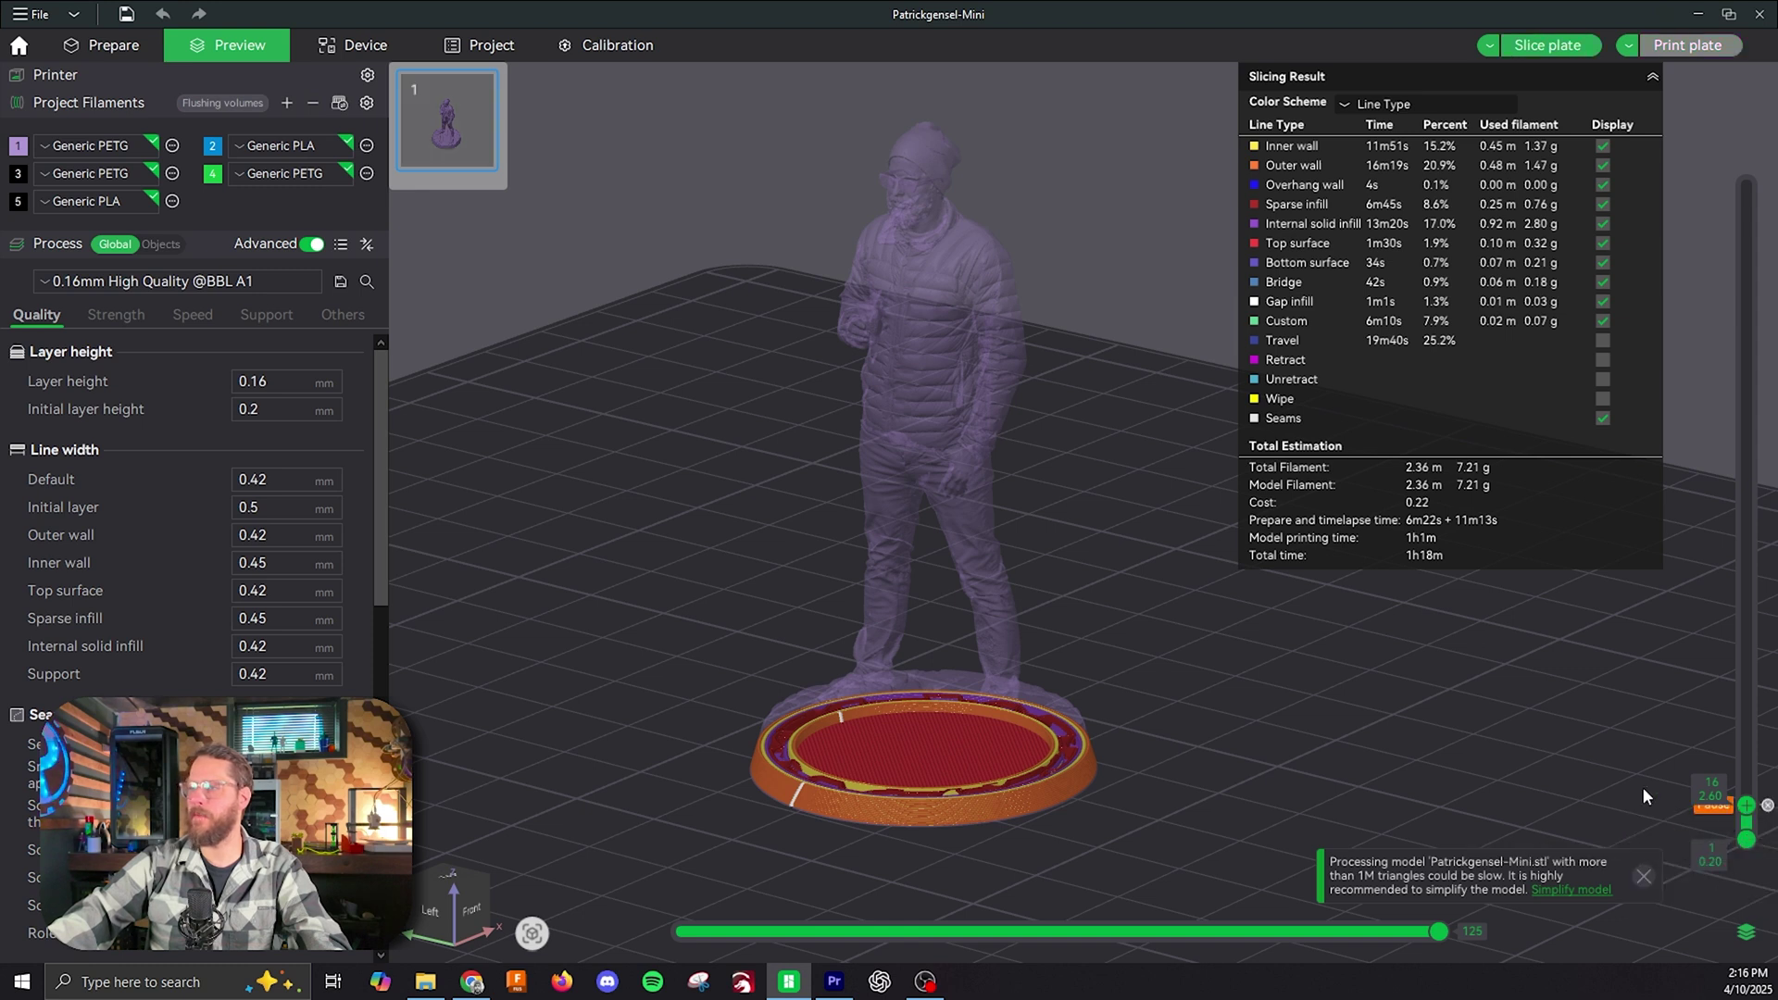
{"action": "left_click", "coordinate": [1555, 48]}
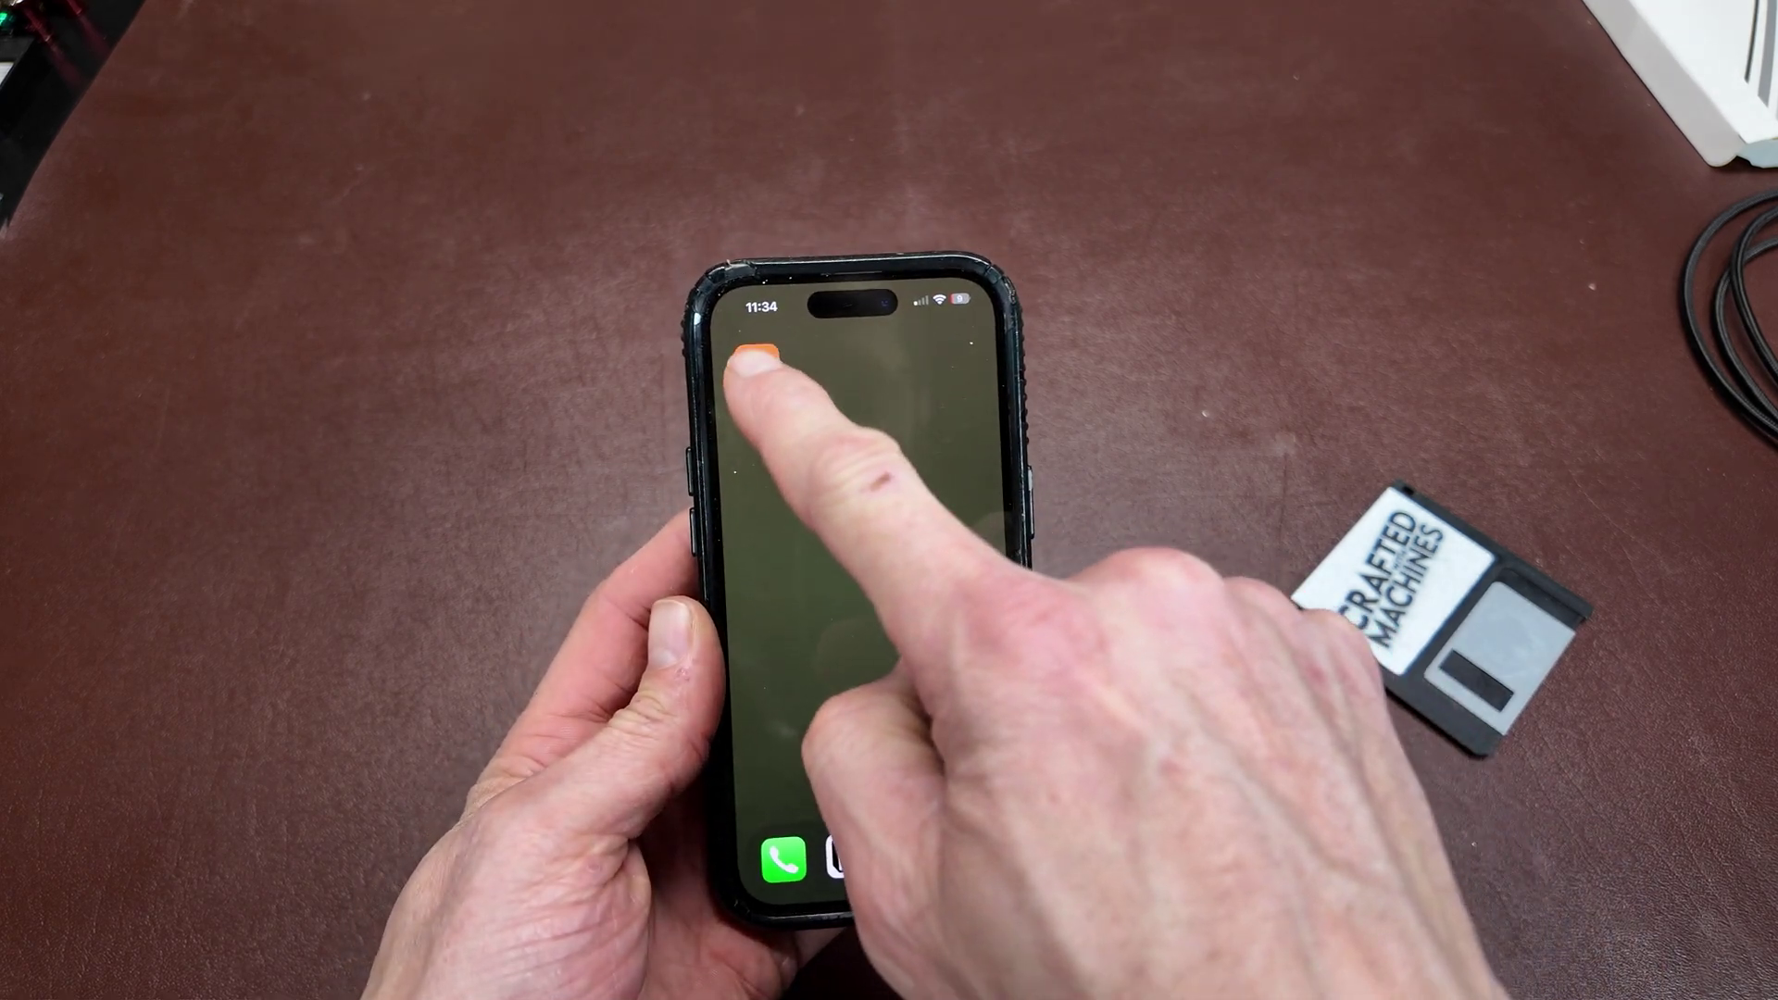
Step: Switch to NFC Tools on the phone, read the tag in the floppy disk model and look through its details
{"action": "left_click", "coordinate": [755, 360]}
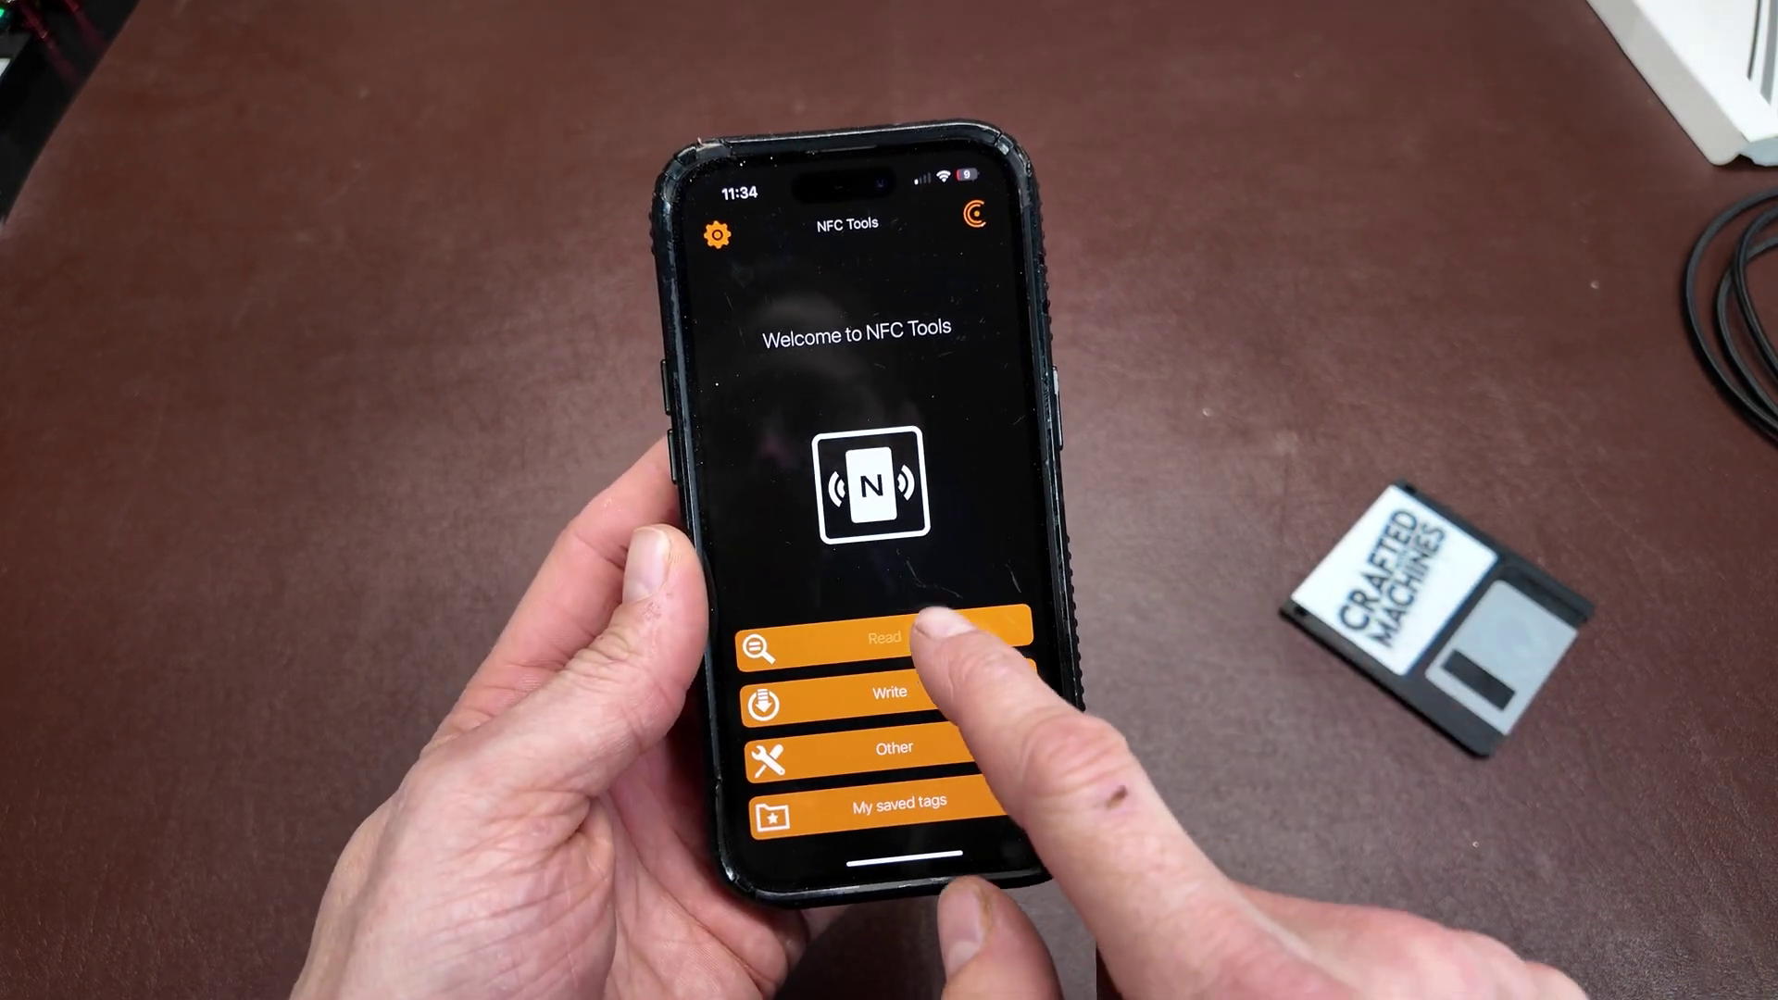
{"action": "left_click", "coordinate": [917, 634]}
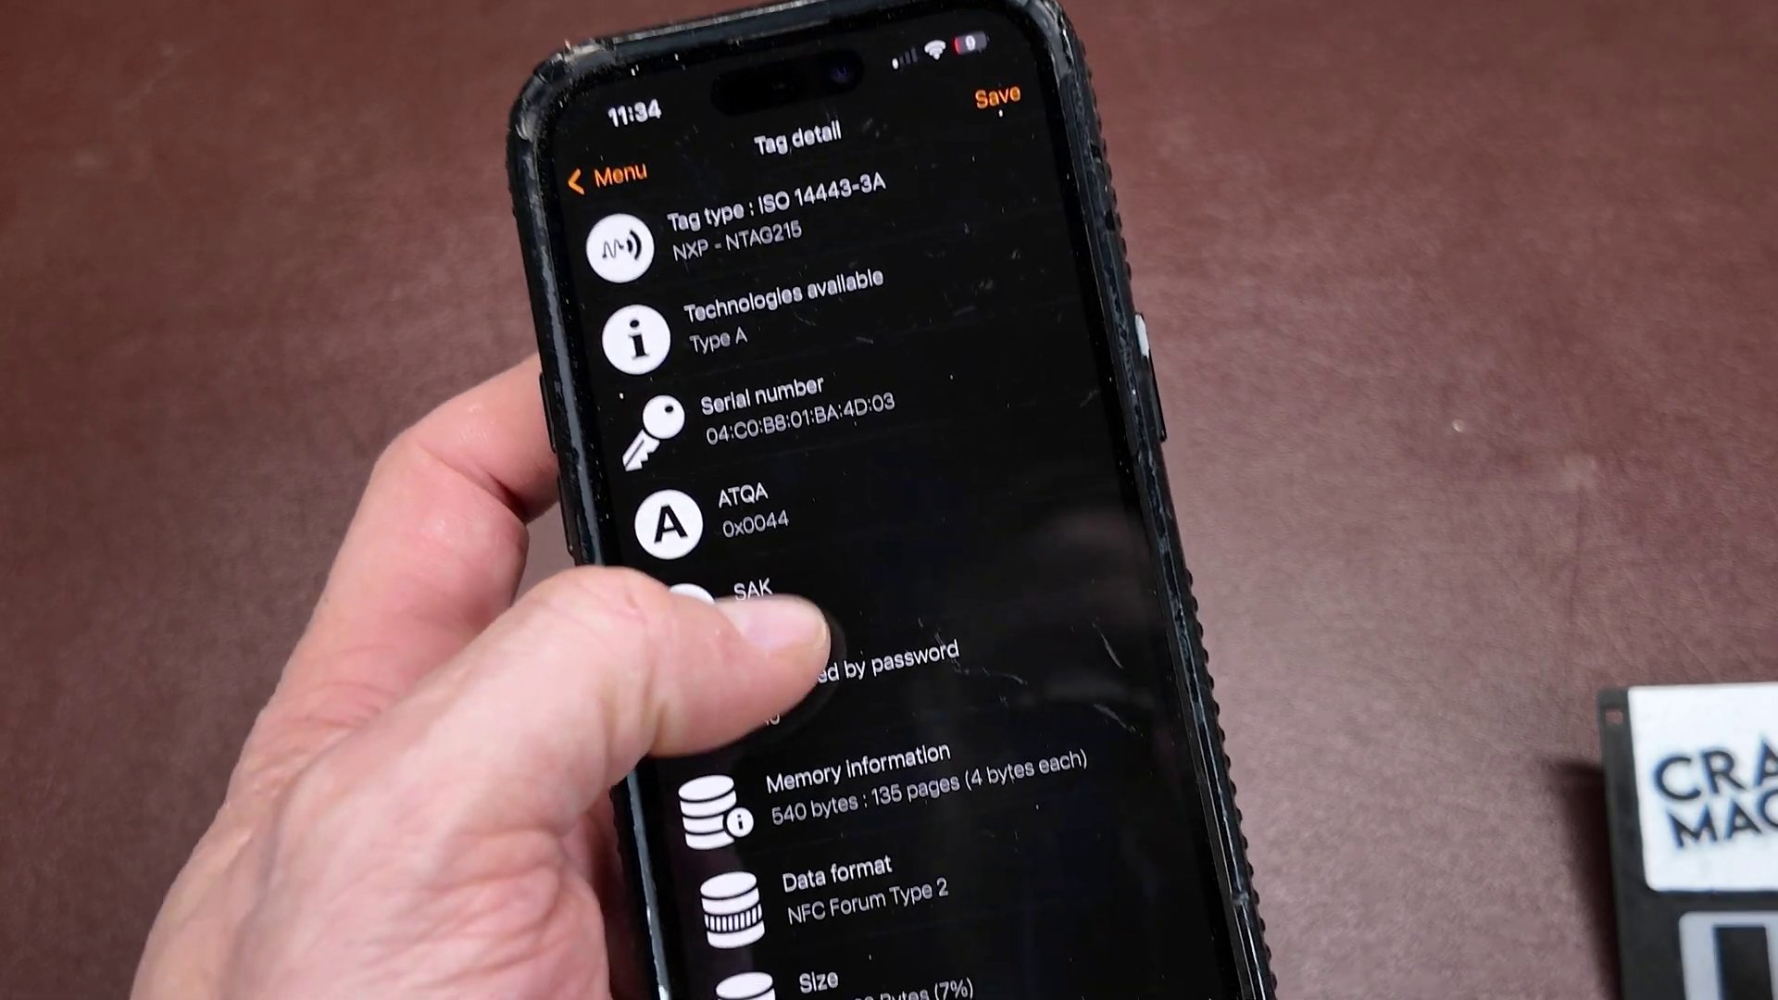
{"action": "scroll", "coordinate": [797, 639], "scroll_direction": "down", "scroll_amount": 3}
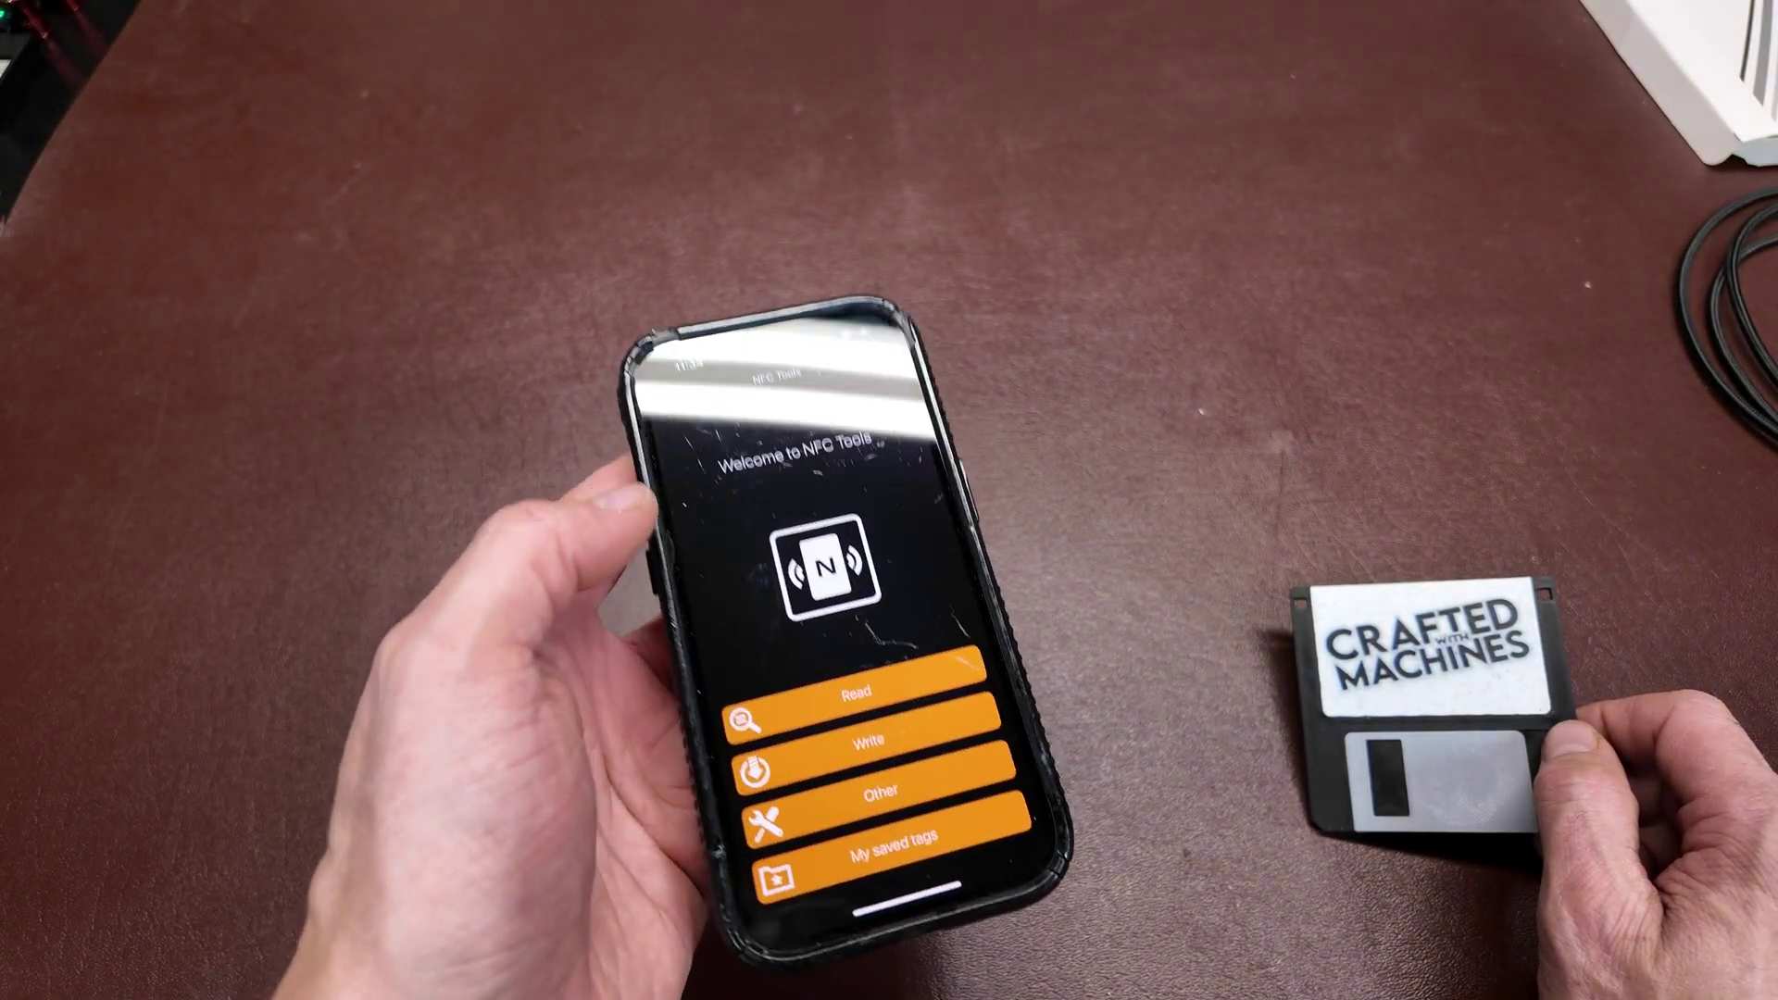
Step: Start adding a record to write to the tag and look through the available record types
{"action": "left_click", "coordinate": [774, 653]}
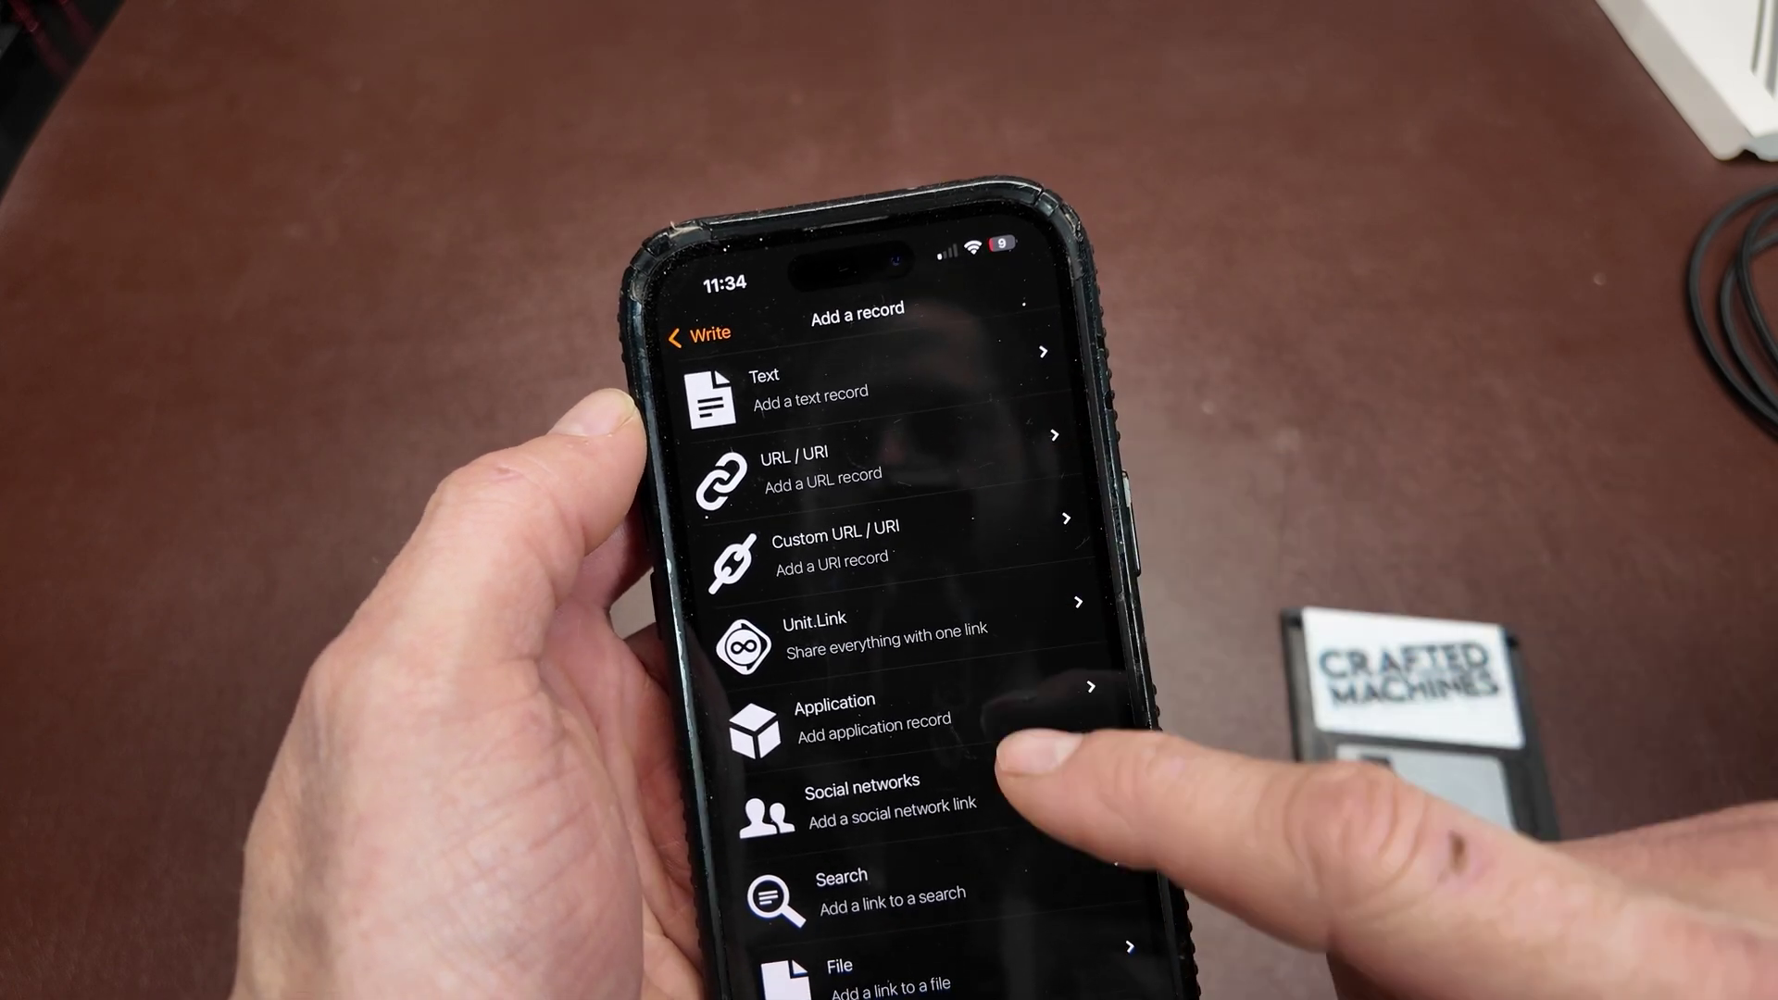
{"action": "scroll", "coordinate": [1019, 750], "scroll_direction": "down", "scroll_amount": 3}
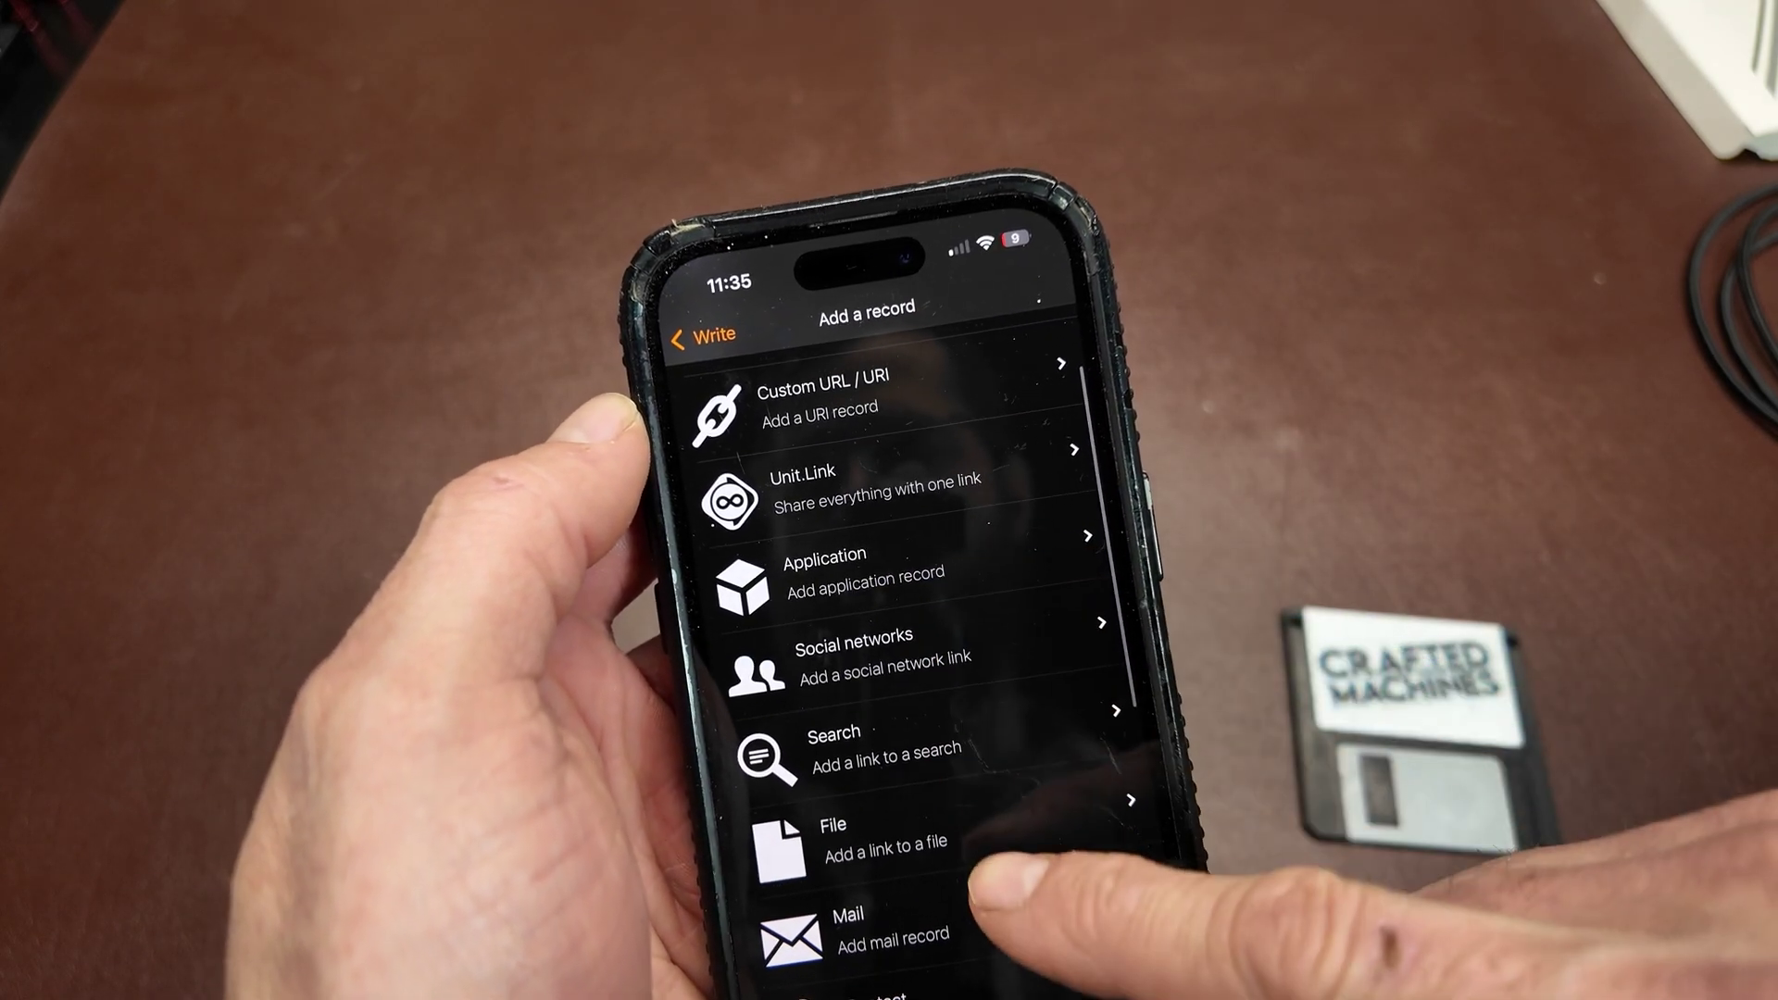
{"action": "scroll", "coordinate": [982, 880], "scroll_direction": "down", "scroll_amount": 2}
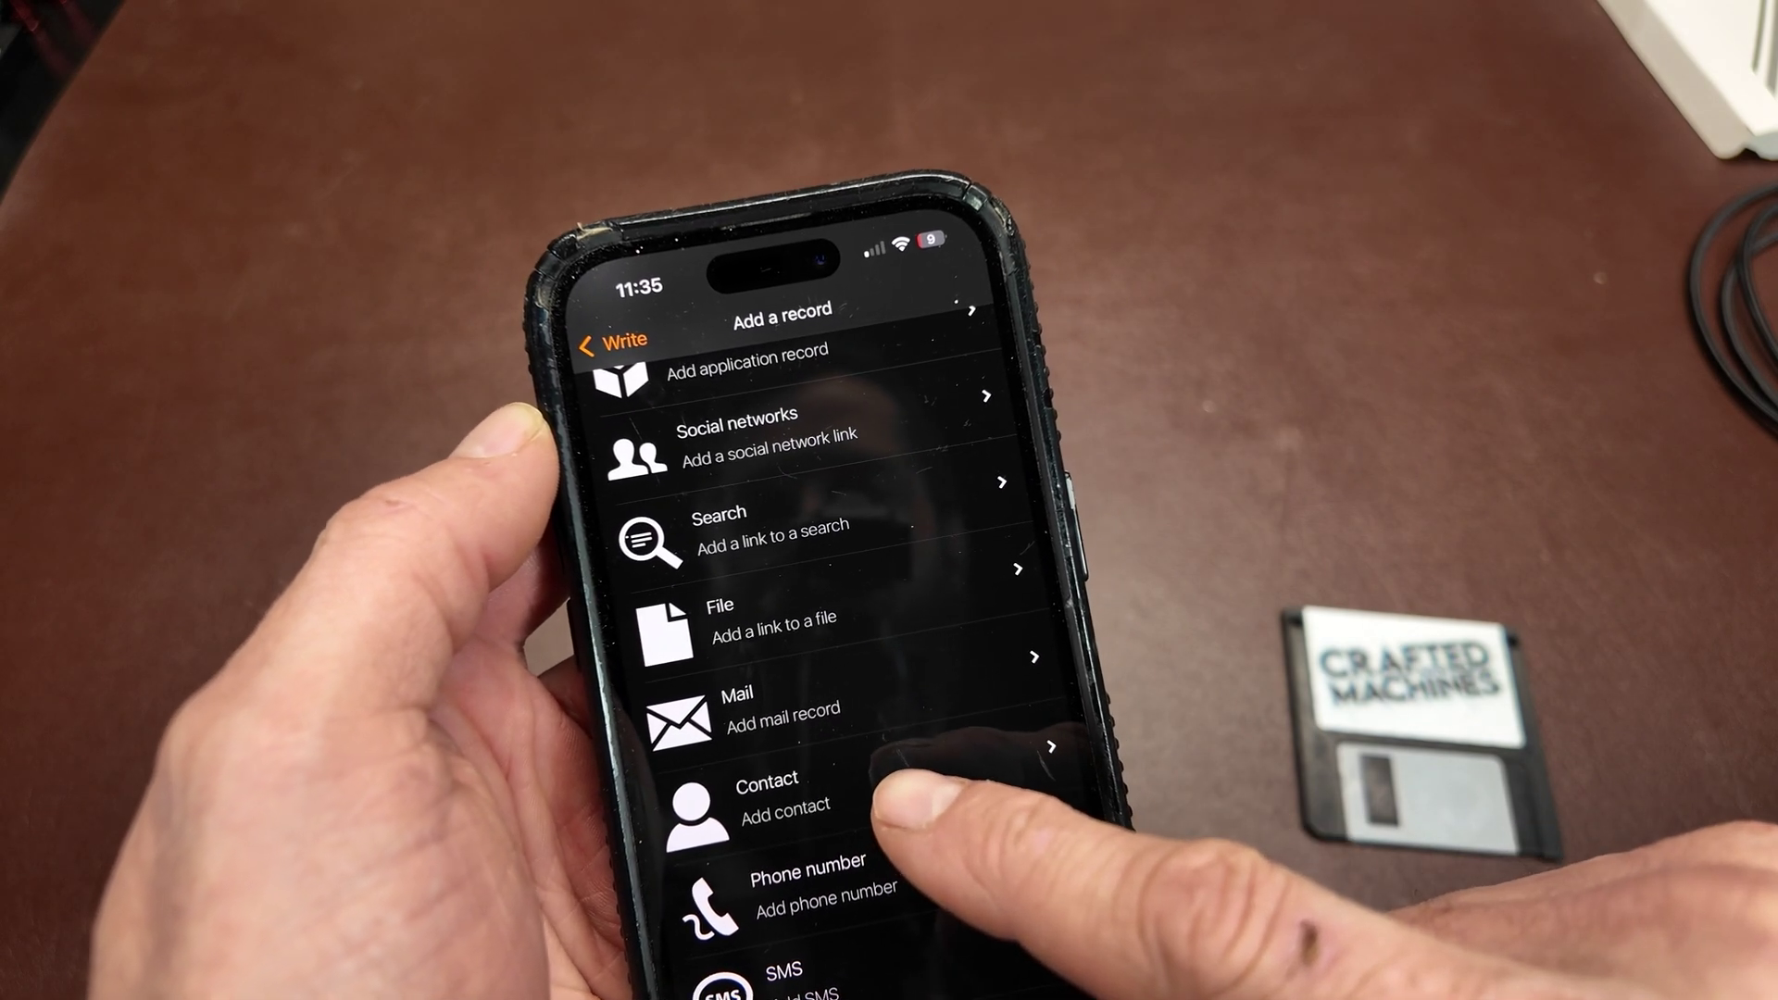
{"action": "scroll", "coordinate": [903, 704], "scroll_direction": "down", "scroll_amount": 2}
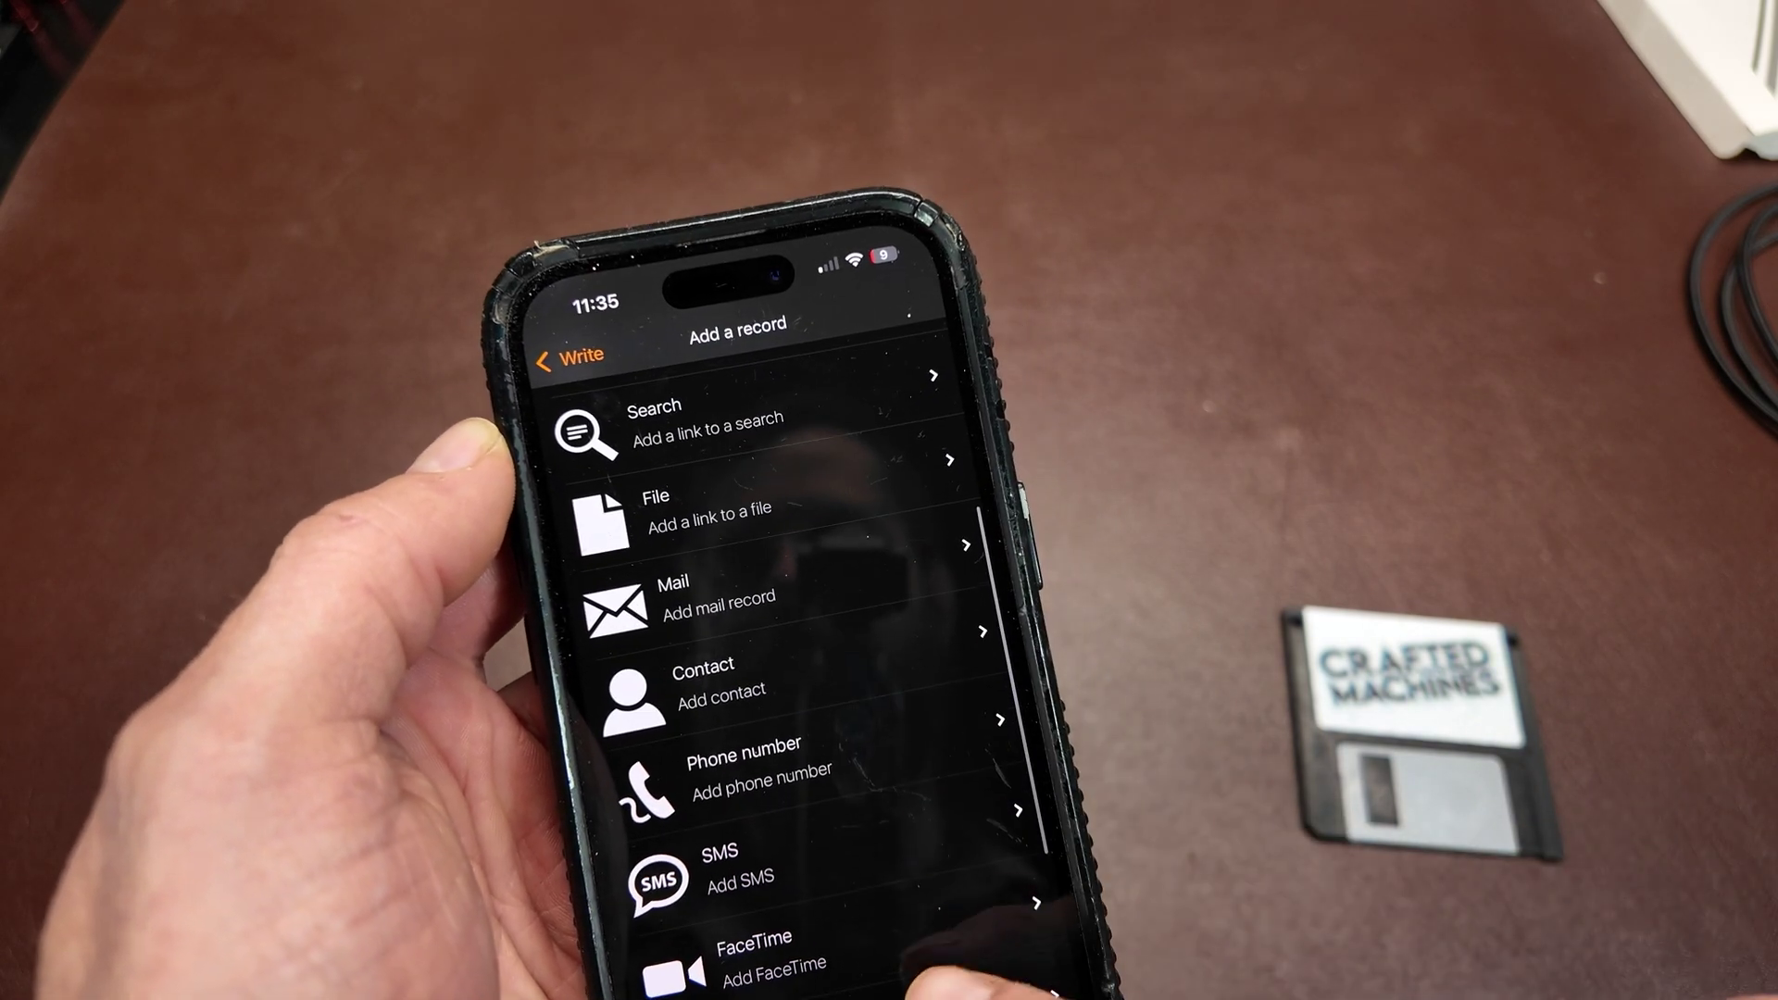
{"action": "scroll", "coordinate": [889, 741], "scroll_direction": "down", "scroll_amount": 2}
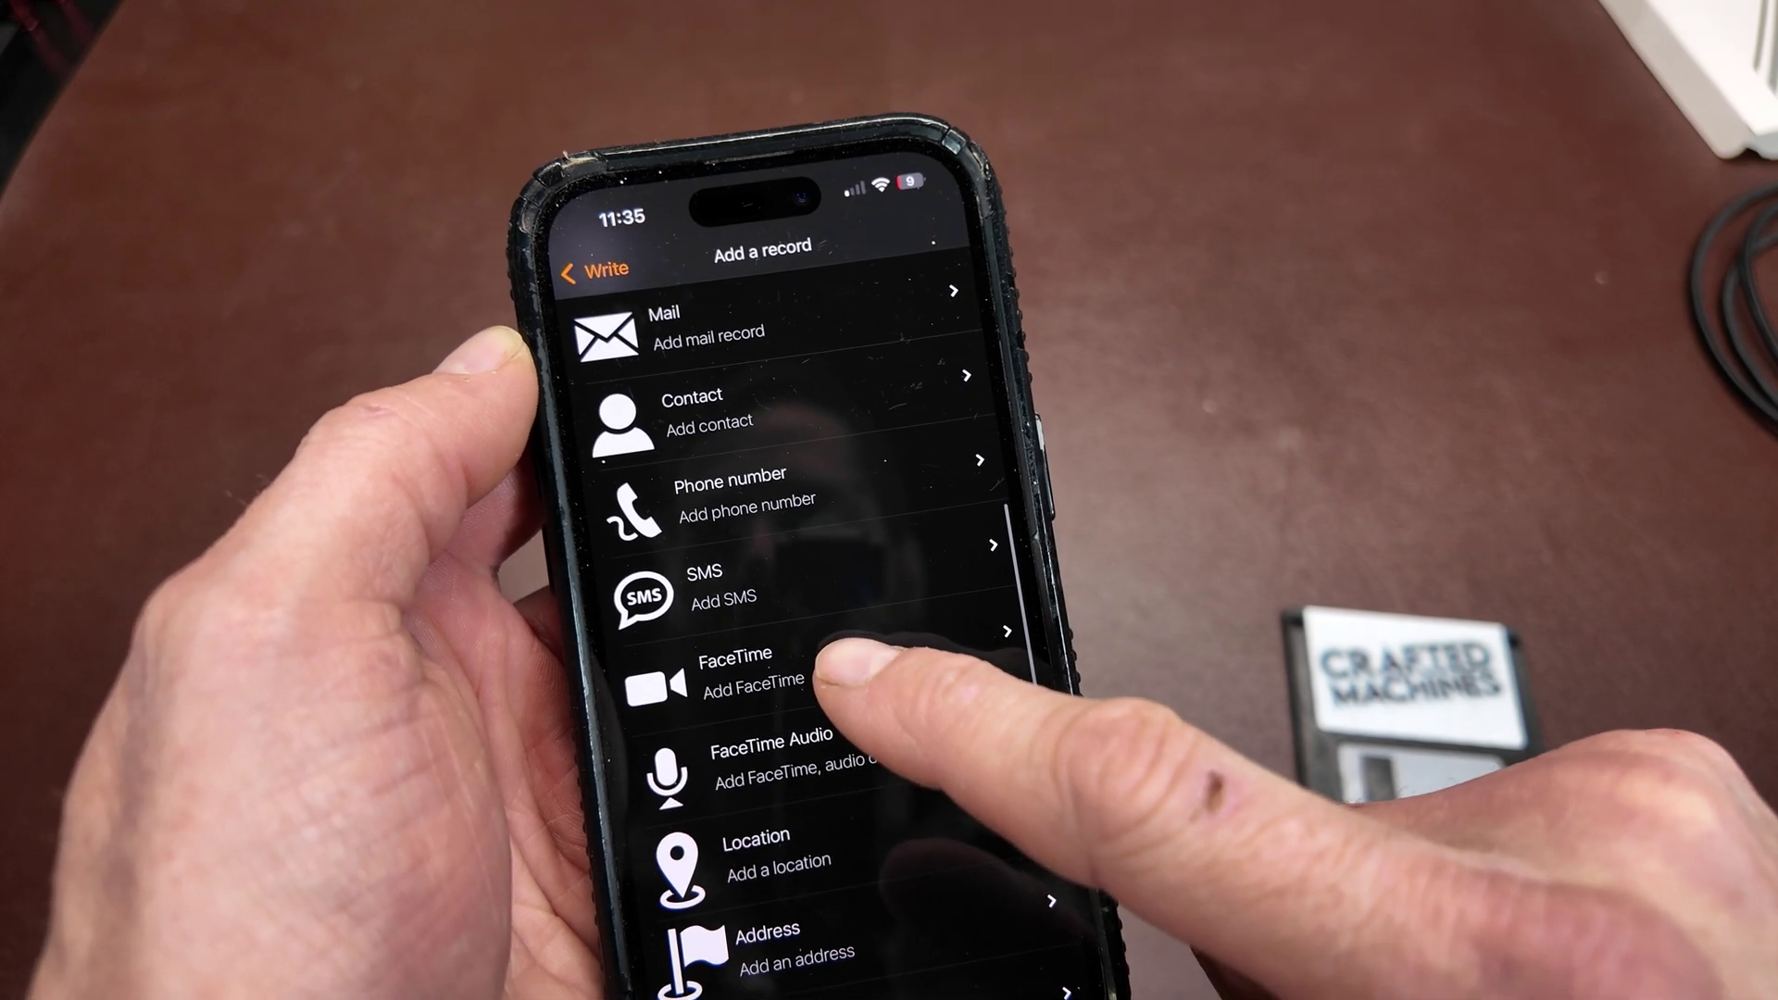
{"action": "scroll", "coordinate": [908, 871], "scroll_direction": "down", "scroll_amount": 2}
{"action": "scroll", "coordinate": [866, 704], "scroll_direction": "down", "scroll_amount": 2}
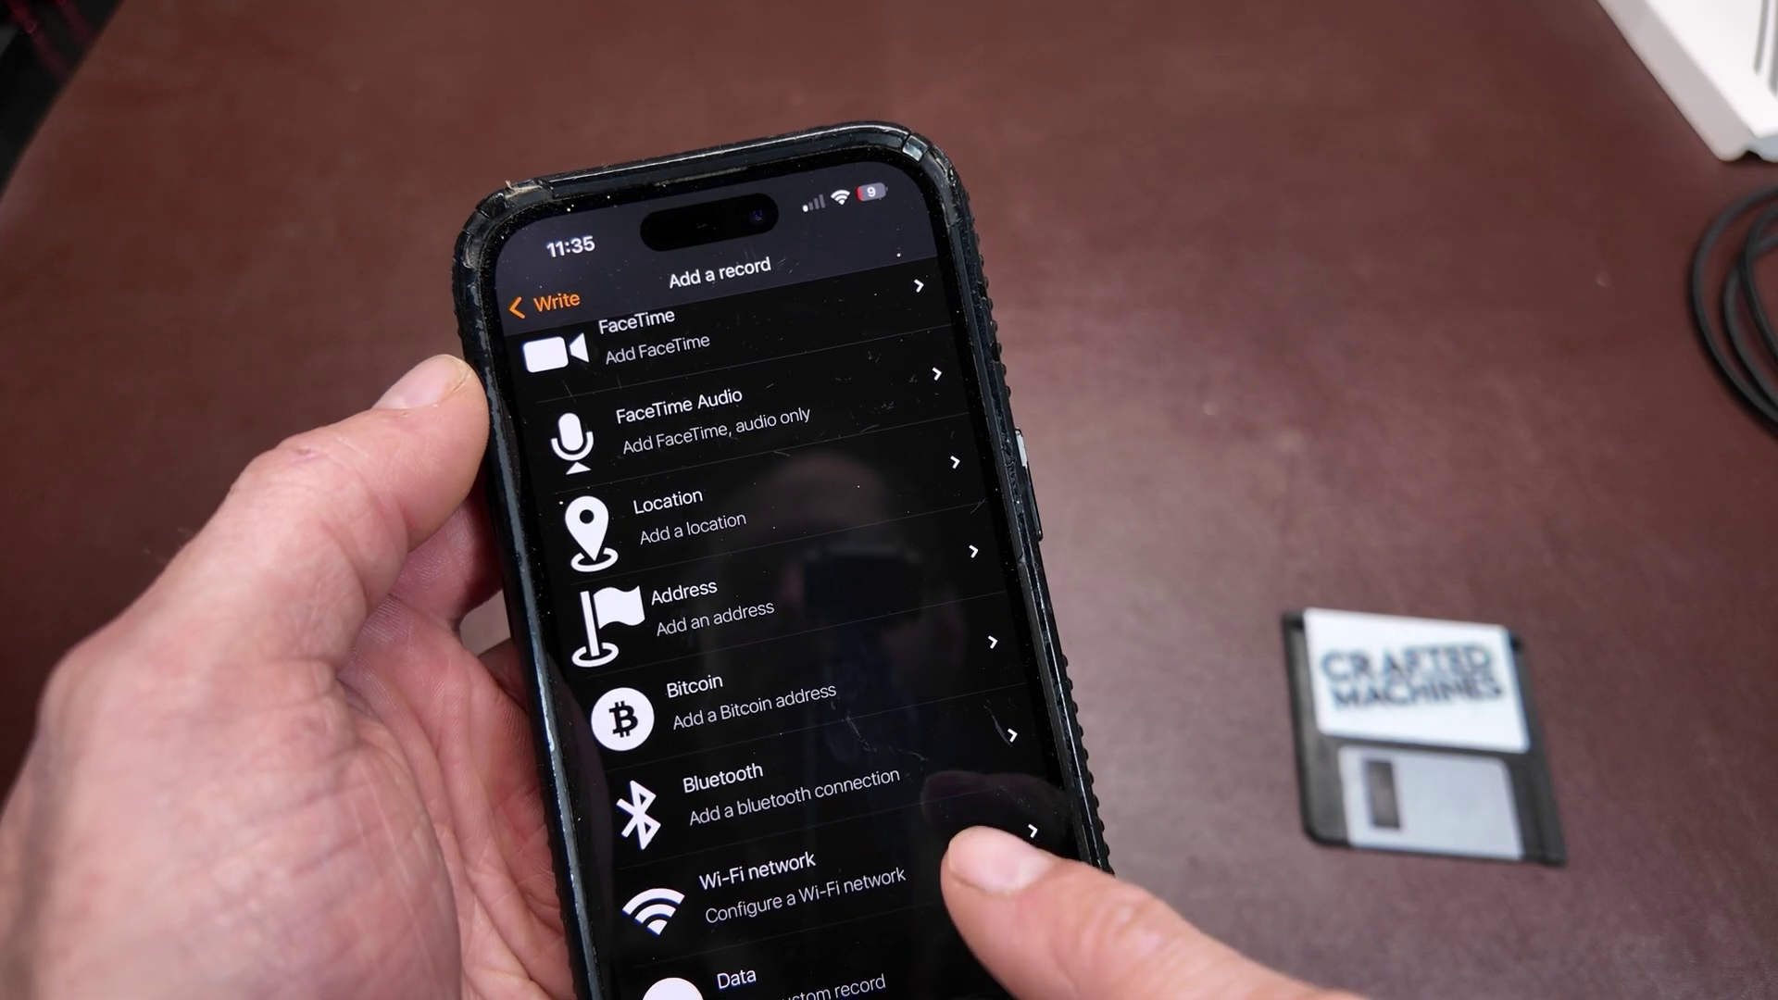
{"action": "scroll", "coordinate": [834, 704], "scroll_direction": "up", "scroll_amount": 10}
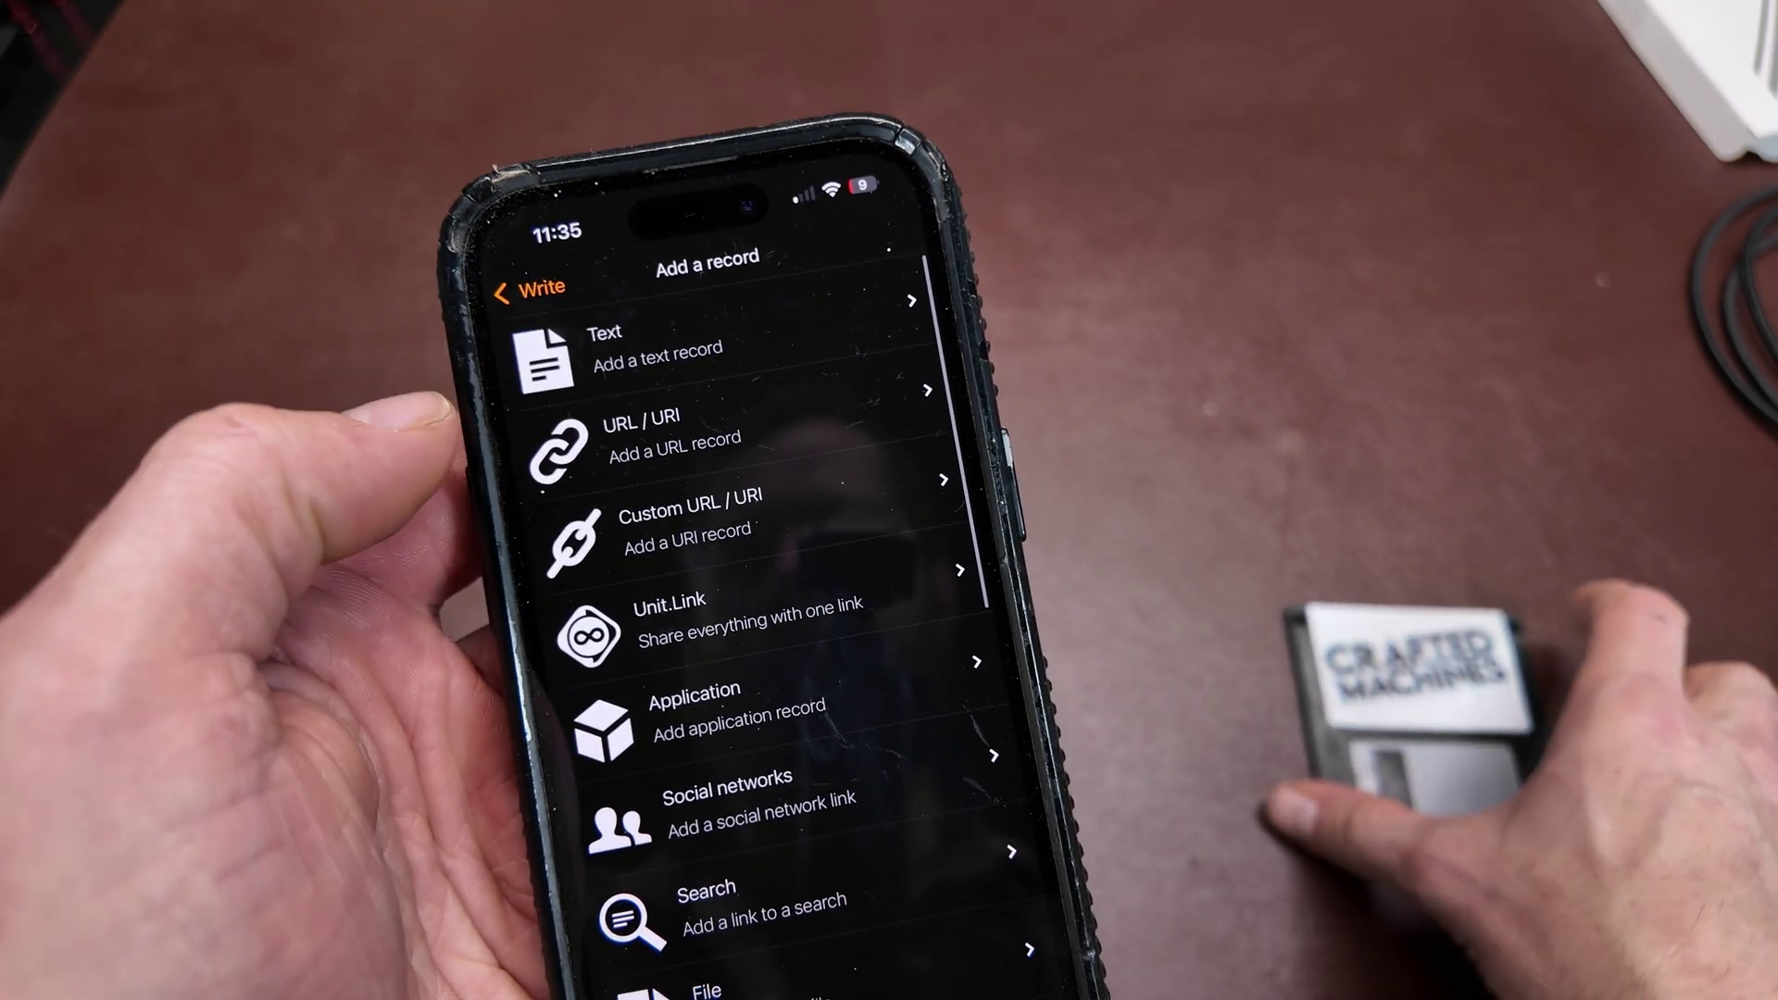
{"action": "left_click", "coordinate": [648, 450]}
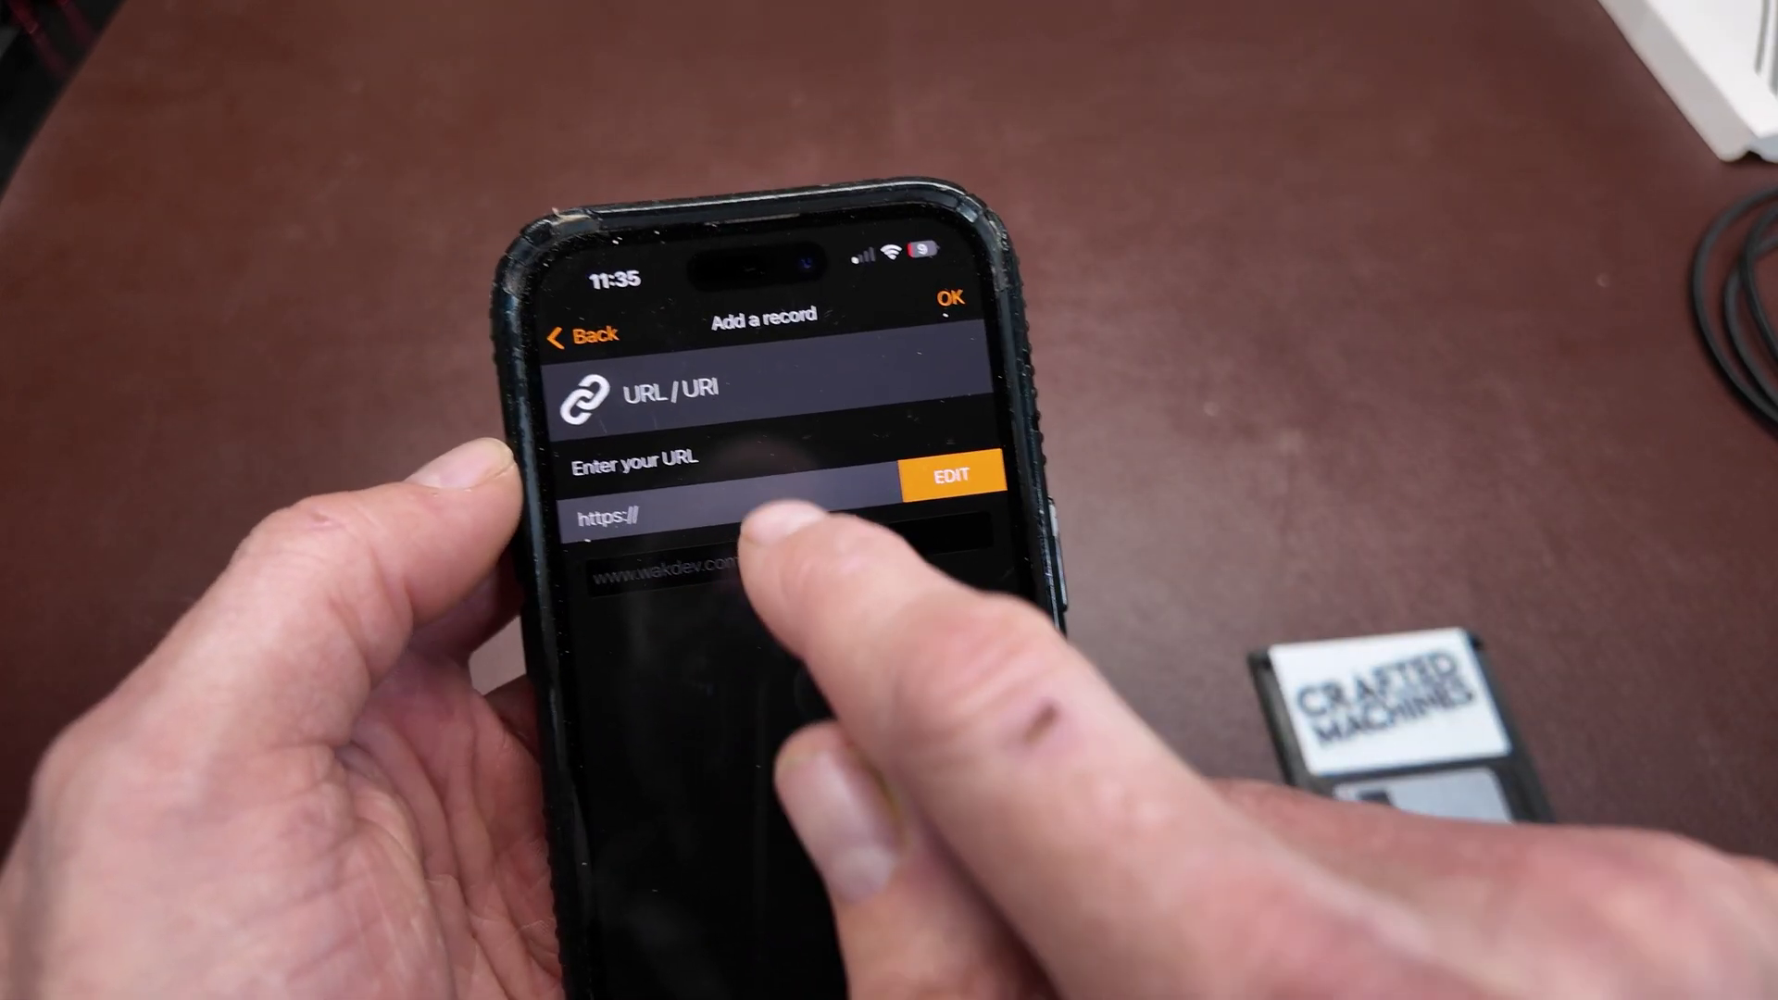
{"action": "left_click", "coordinate": [704, 574]}
{"action": "type", "text": "g"}
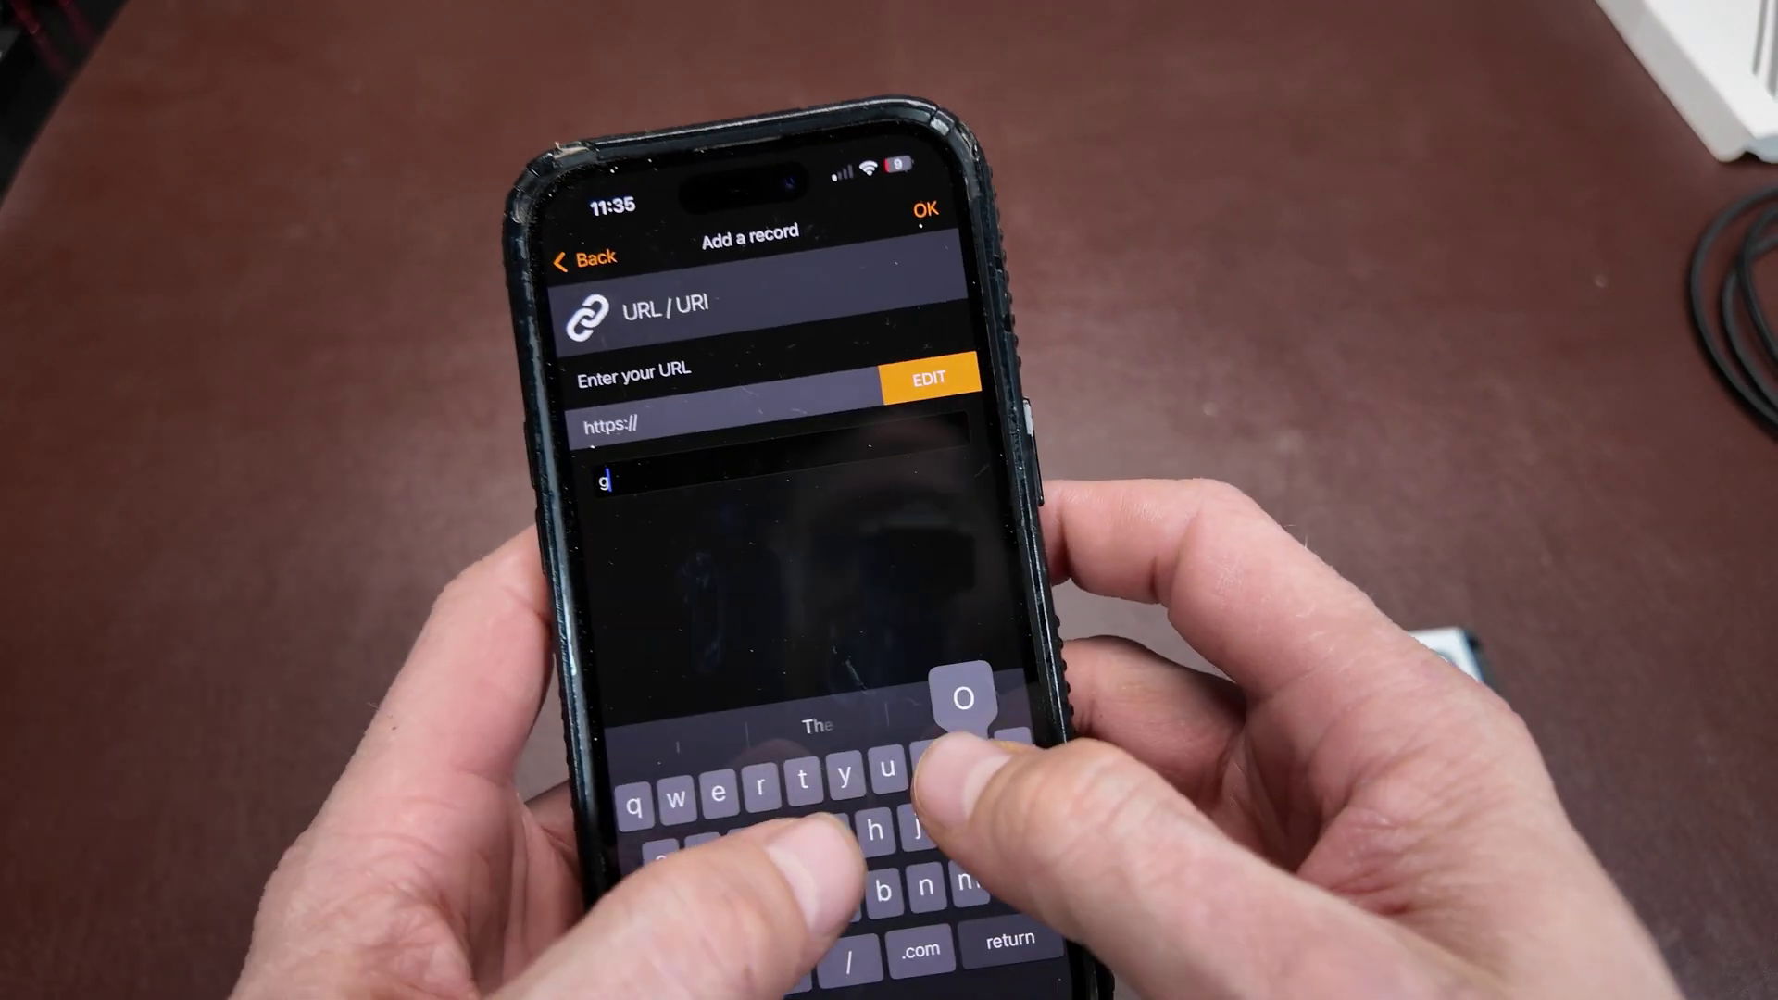
{"action": "type", "text": "oogle.com"}
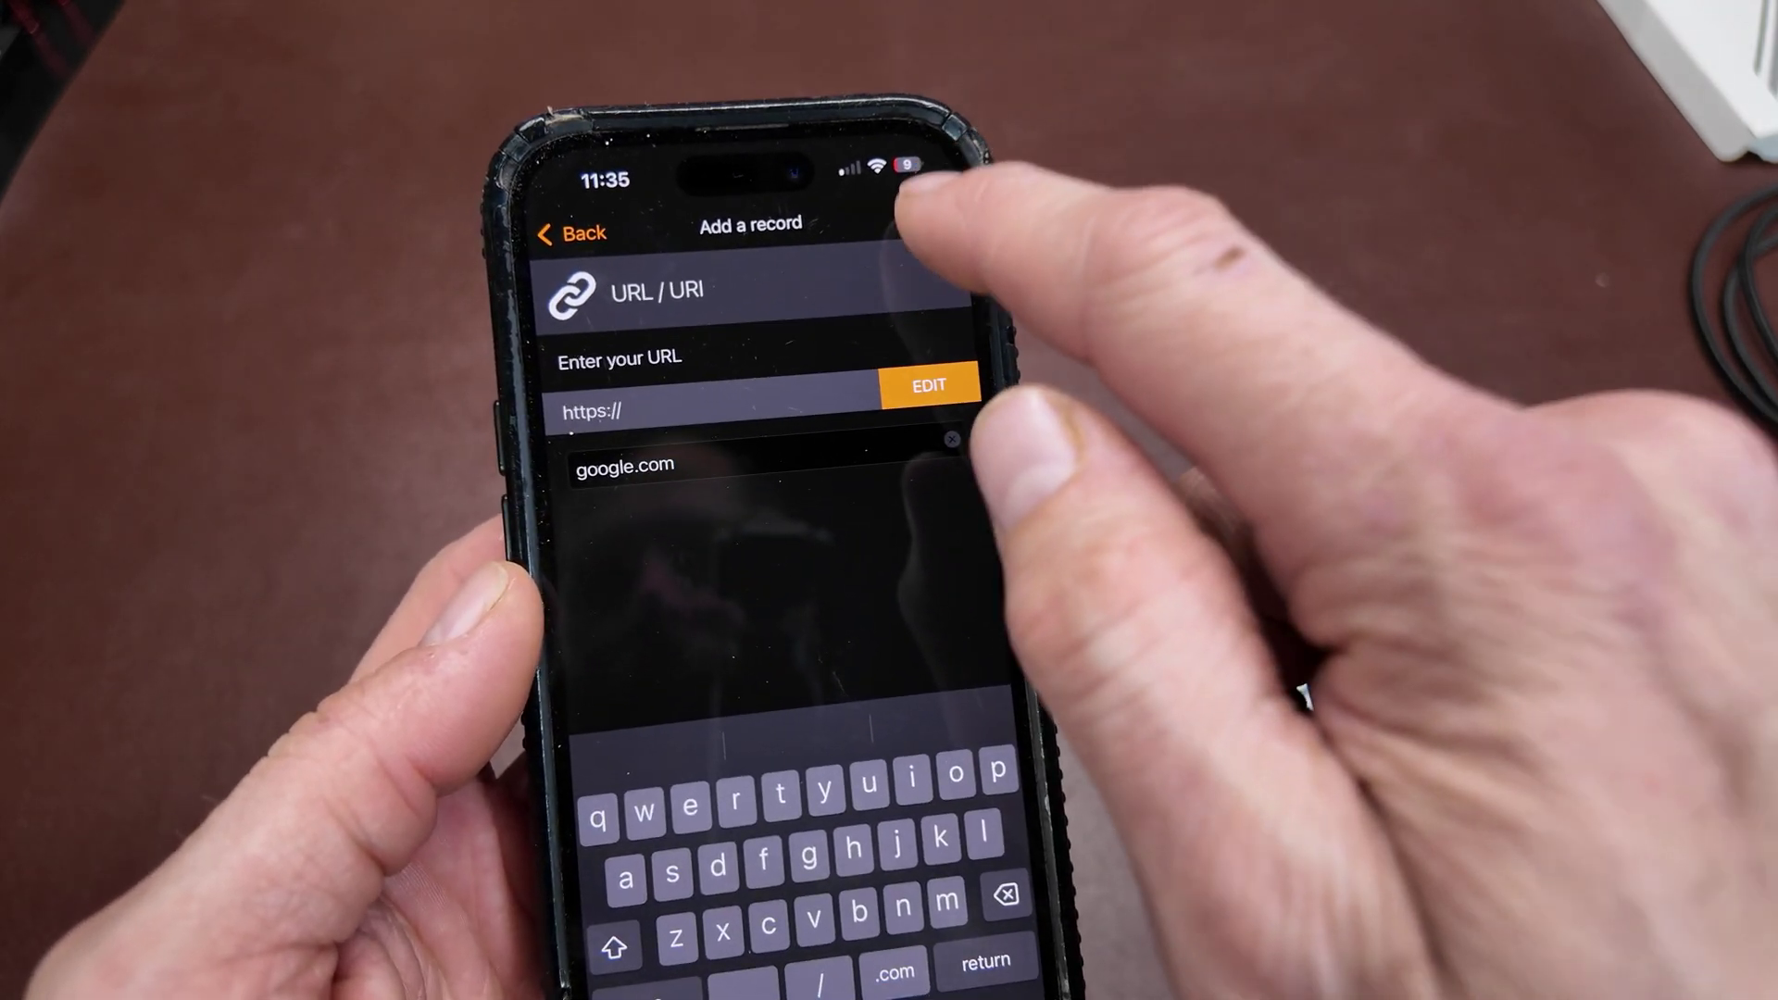
{"action": "left_click", "coordinate": [917, 196]}
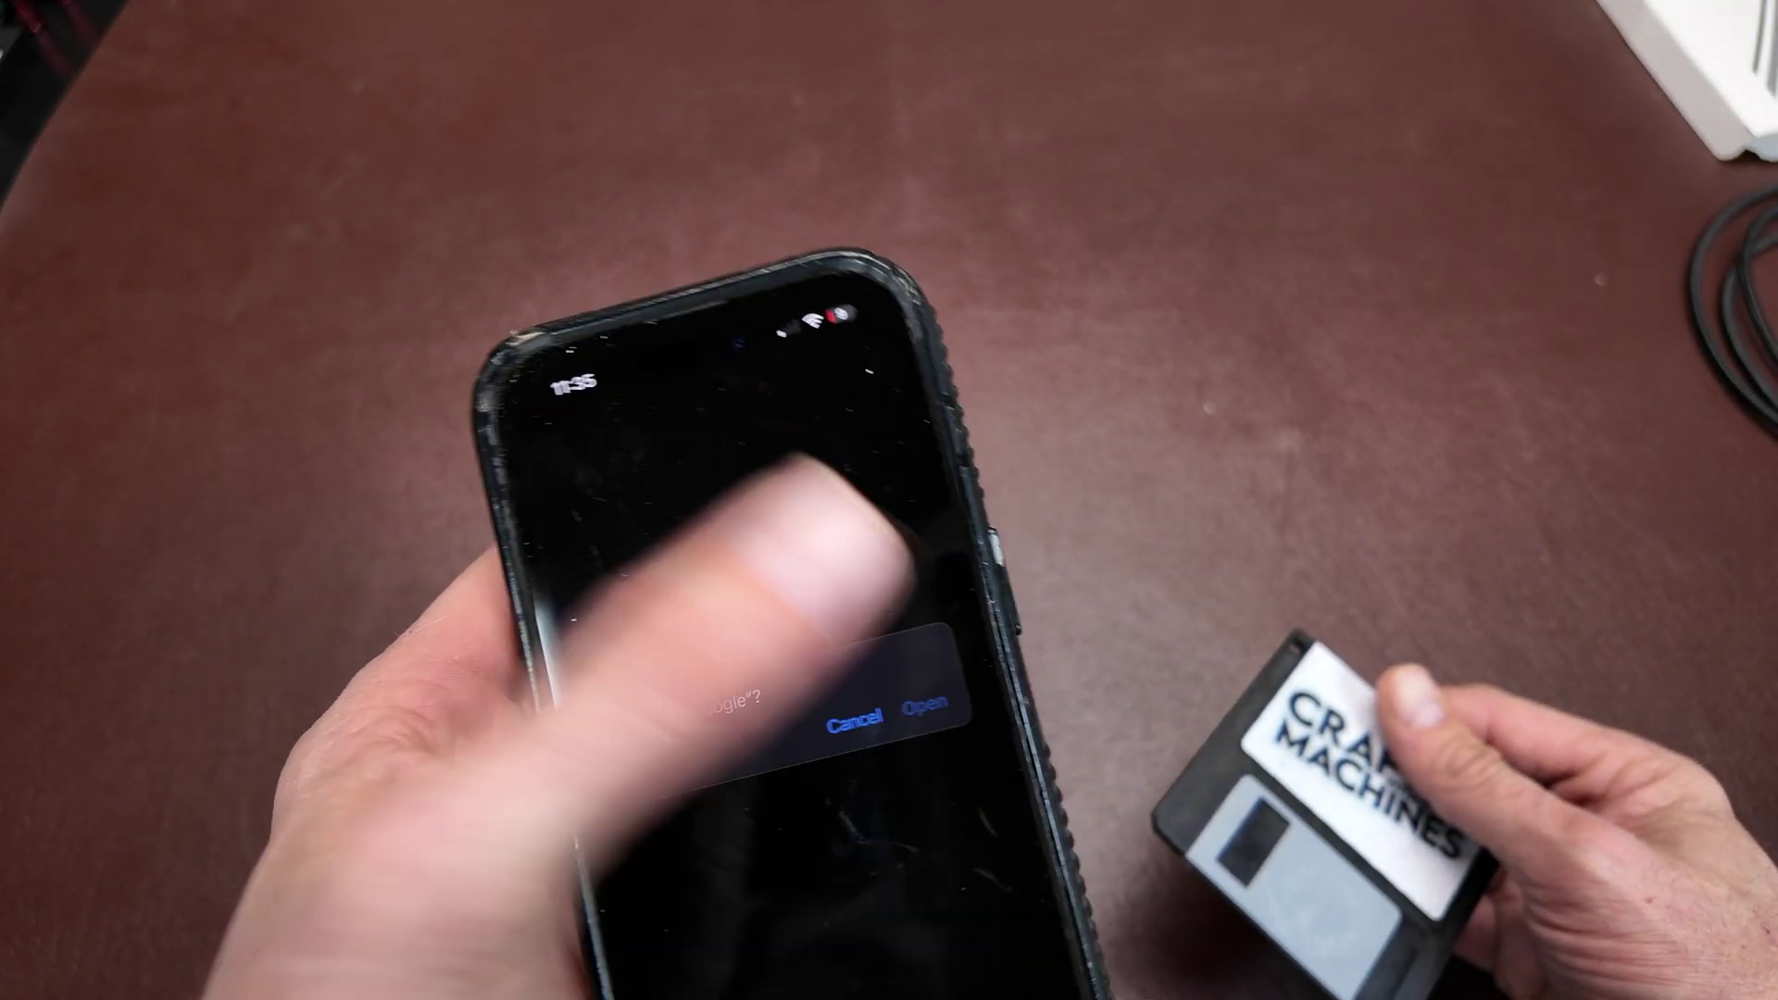
{"action": "left_click", "coordinate": [924, 706]}
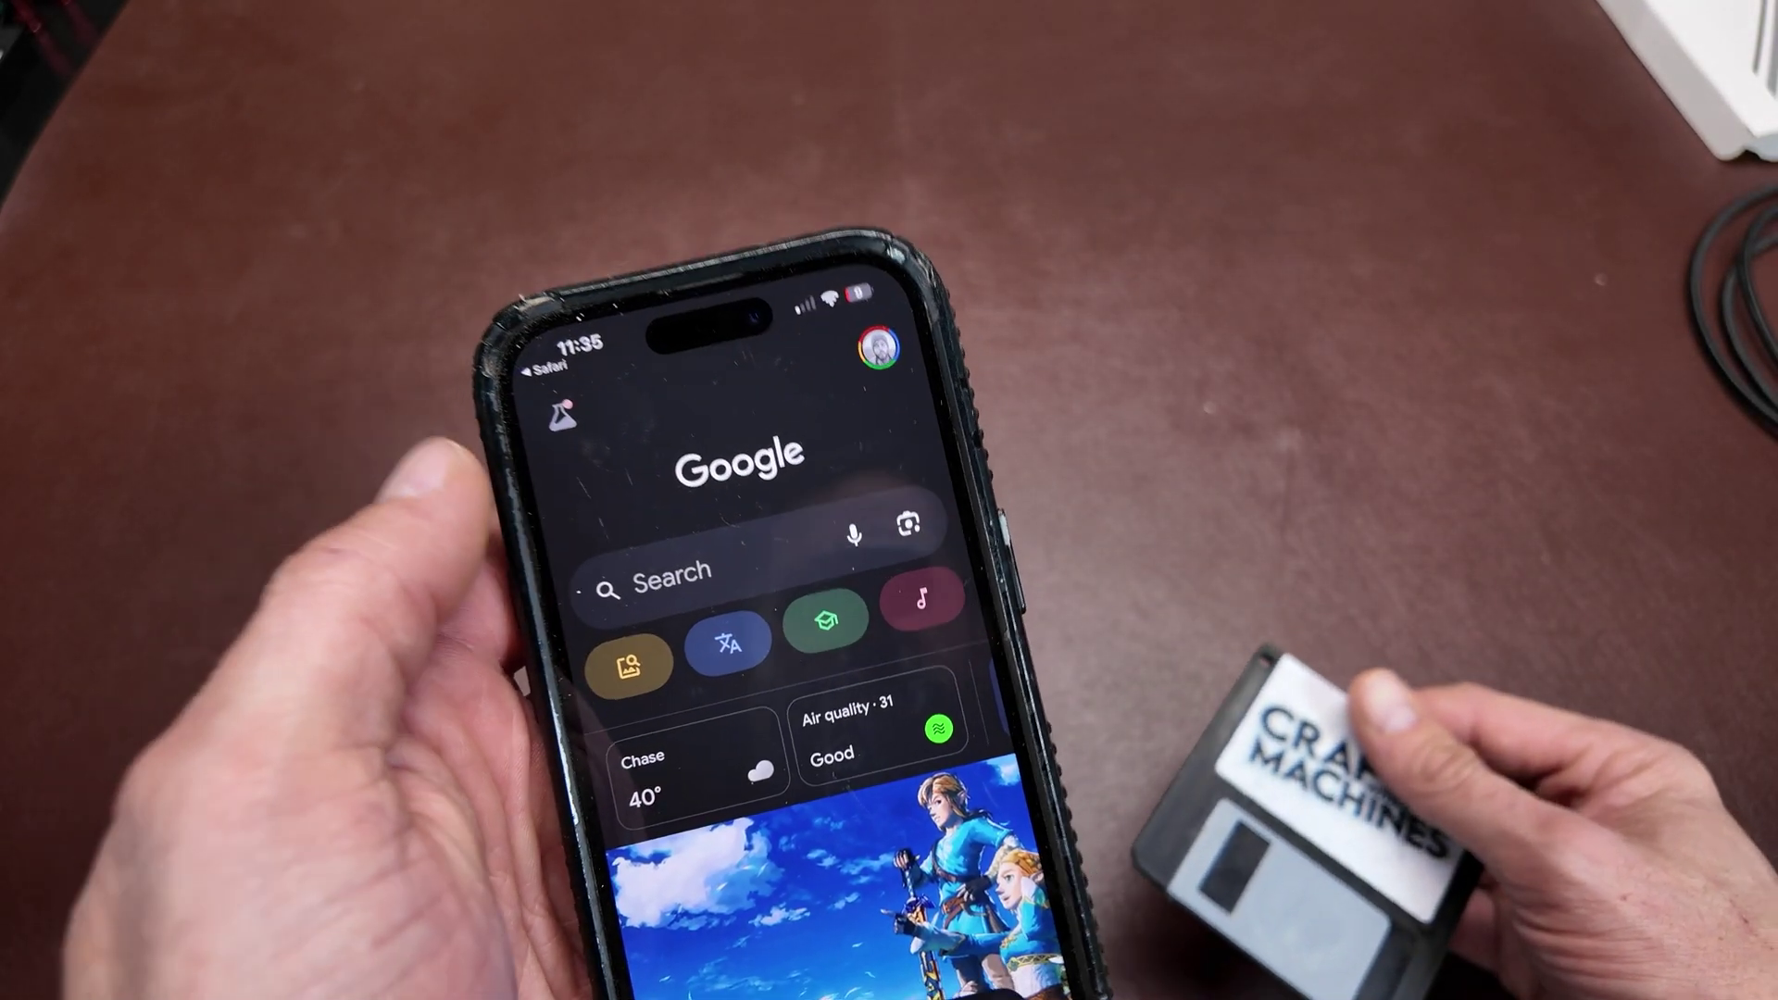